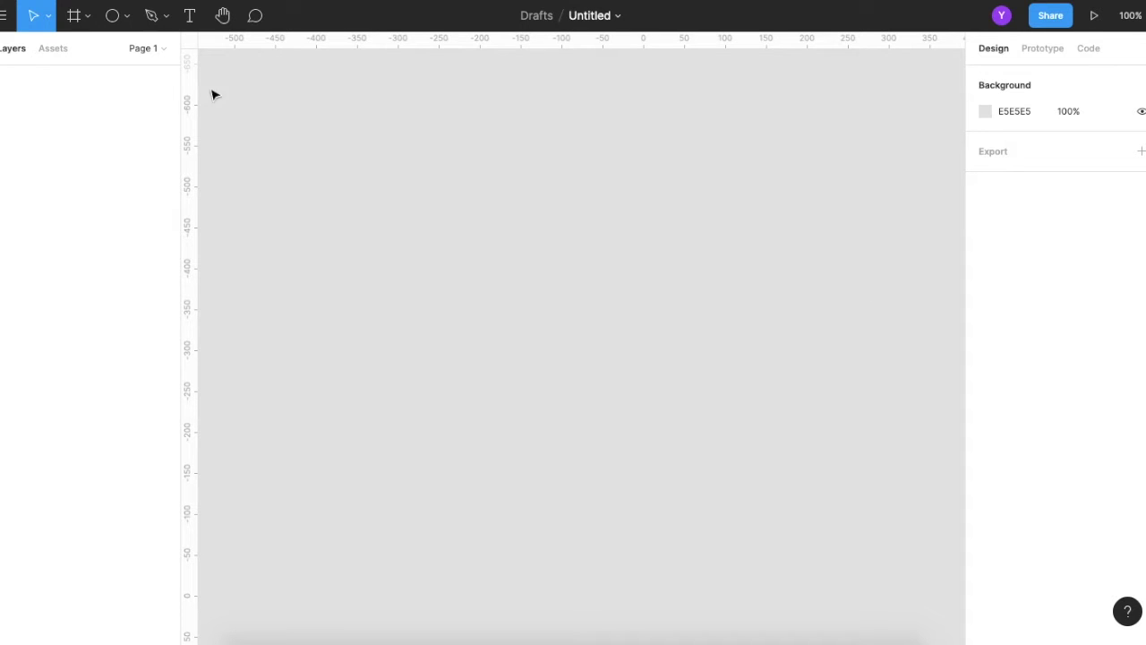
Step: Add a new frame to the canvas and resize it from 100×100 to 24×24
{"action": "left_click", "coordinate": [79, 20]}
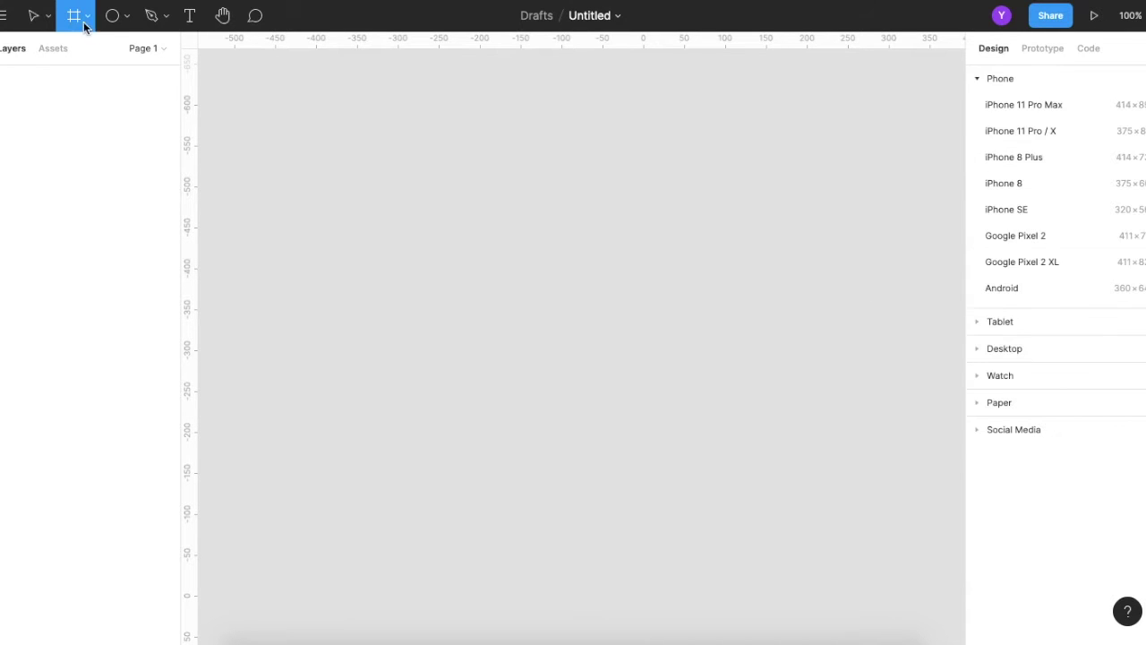
{"action": "left_click", "coordinate": [594, 252]}
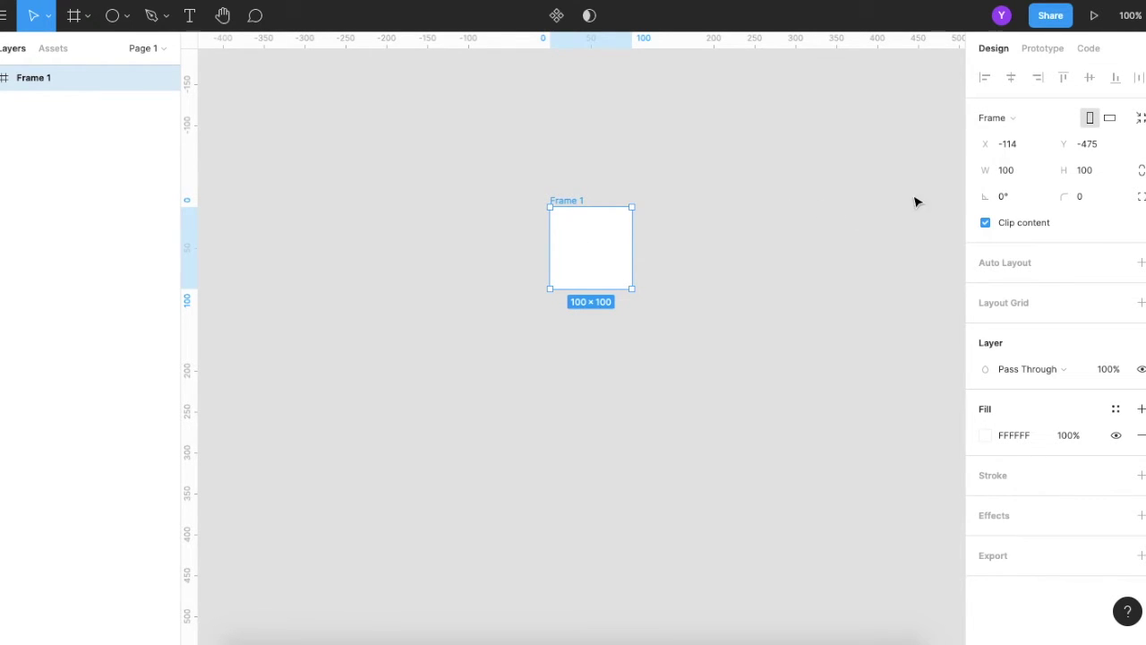
{"action": "left_click", "coordinate": [1020, 170]}
{"action": "type", "text": "24"}
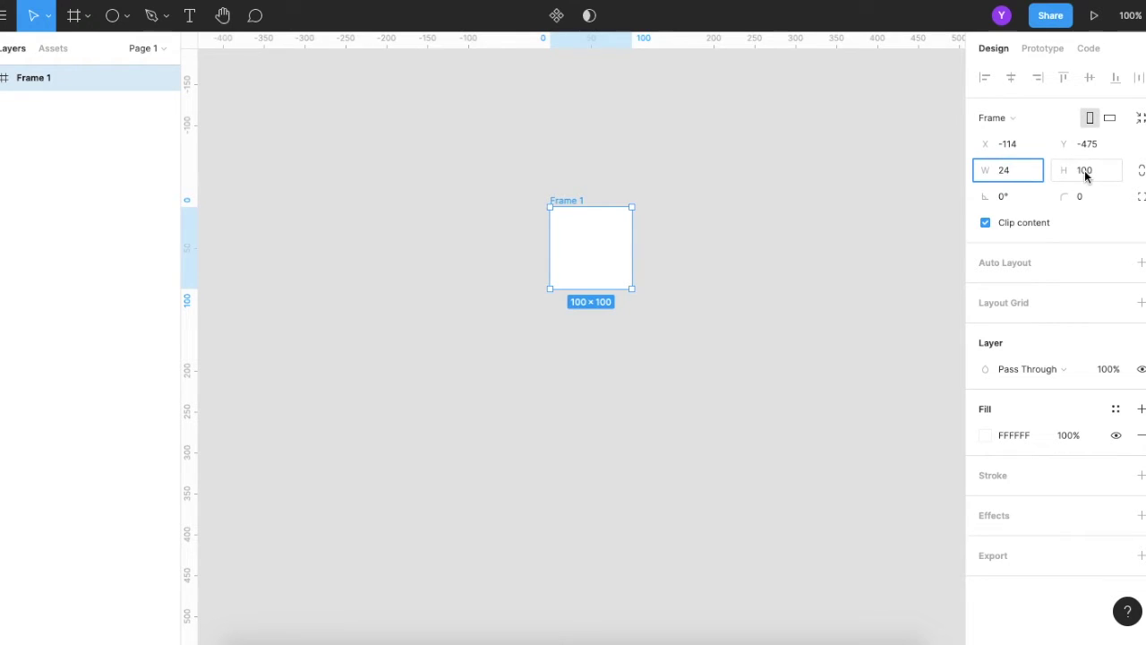
{"action": "left_click", "coordinate": [1085, 170]}
{"action": "type", "text": "24"}
{"action": "key", "text": "Return"}
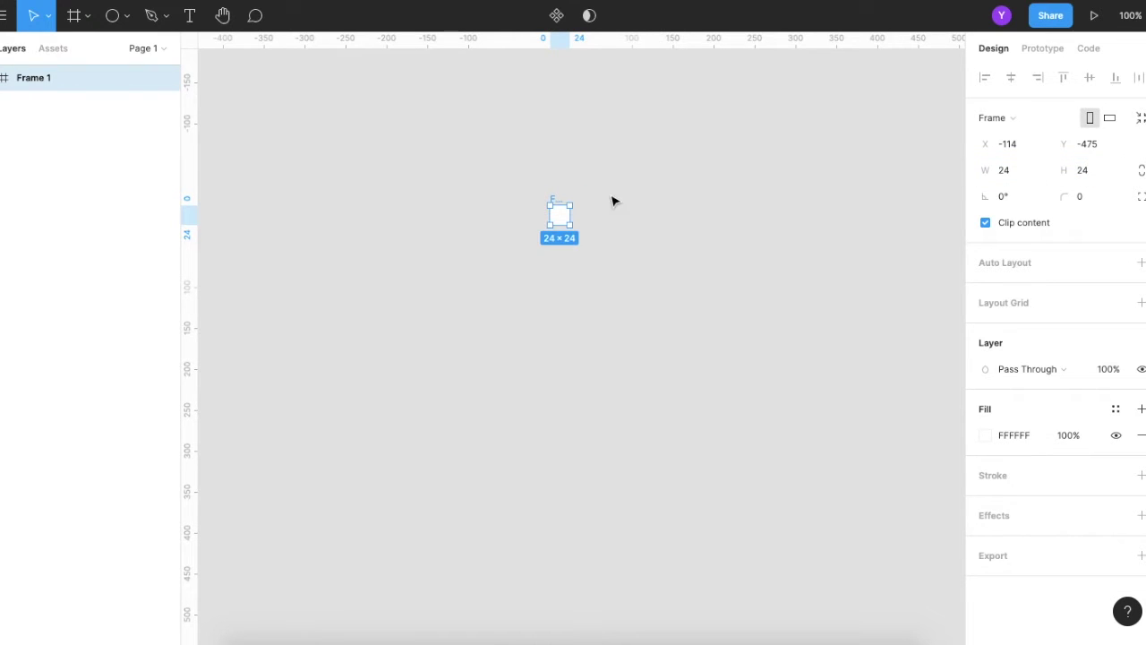
{"action": "left_click", "coordinate": [595, 195]}
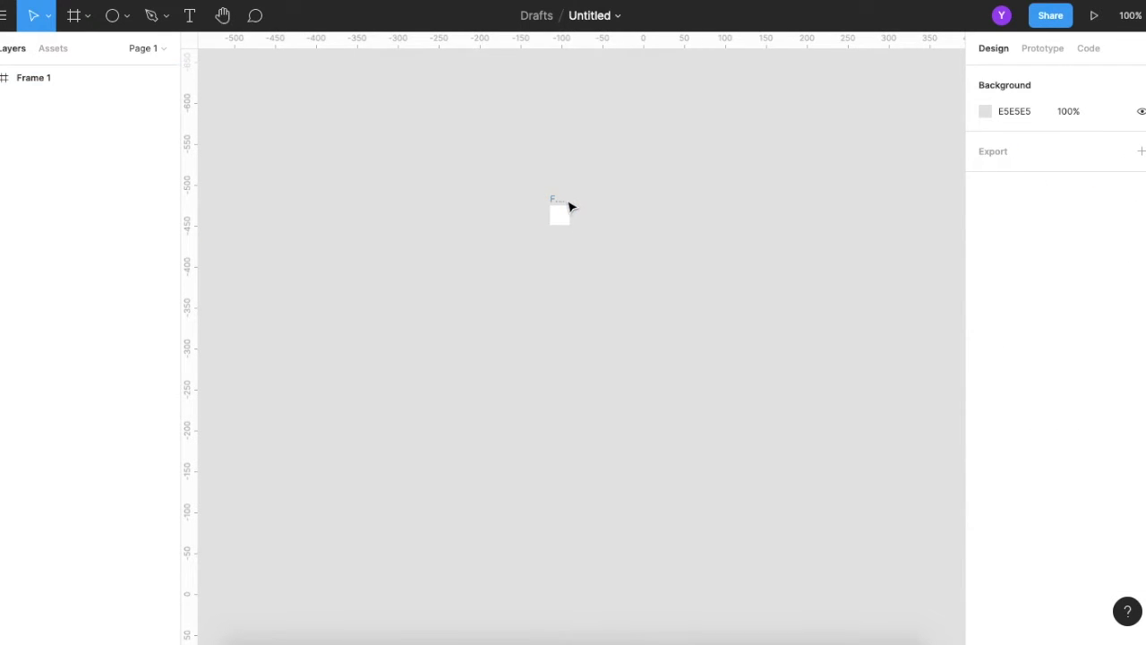
Step: Zoom in on Frame 1 and select it
{"action": "scroll", "coordinate": [569, 207], "scroll_direction": "up", "scroll_amount": 3}
{"action": "scroll", "coordinate": [569, 207], "scroll_direction": "up", "scroll_amount": 3}
{"action": "scroll", "coordinate": [570, 207], "scroll_direction": "up", "scroll_amount": 3}
{"action": "scroll", "coordinate": [569, 207], "scroll_direction": "up", "scroll_amount": 3}
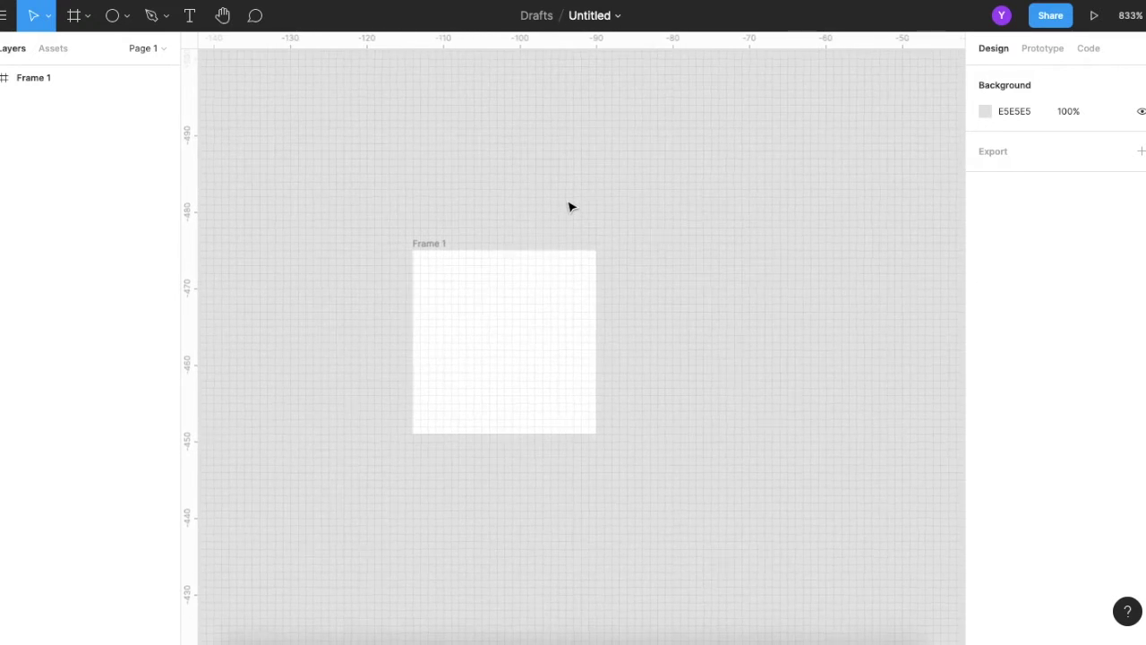
{"action": "scroll", "coordinate": [570, 207], "scroll_direction": "left", "scroll_amount": 3}
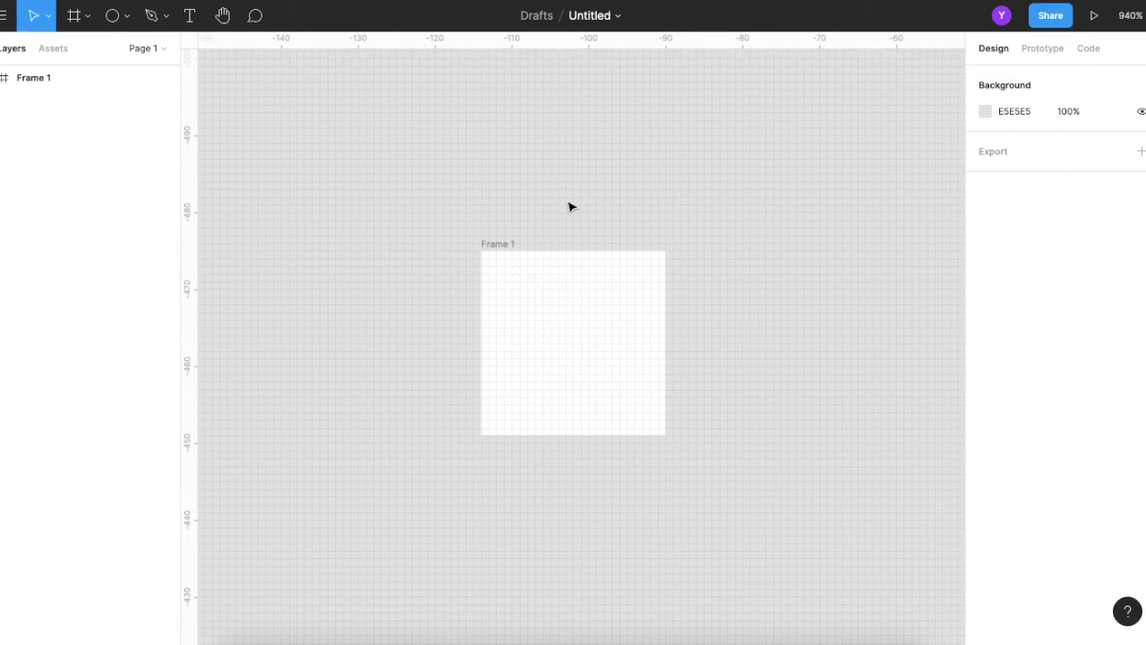
{"action": "scroll", "coordinate": [540, 259], "scroll_direction": "up", "scroll_amount": 2}
{"action": "scroll", "coordinate": [540, 259], "scroll_direction": "up", "scroll_amount": 2}
{"action": "scroll", "coordinate": [538, 261], "scroll_direction": "right", "scroll_amount": 2}
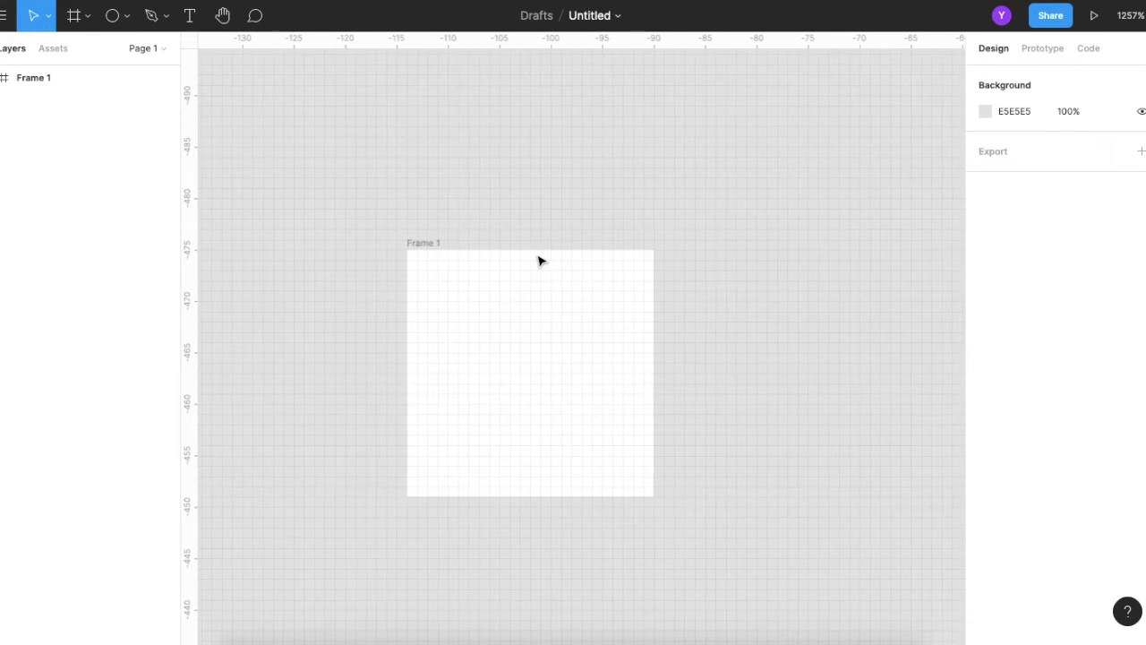
{"action": "left_click", "coordinate": [538, 261]}
{"action": "scroll", "coordinate": [538, 261], "scroll_direction": "down", "scroll_amount": 1}
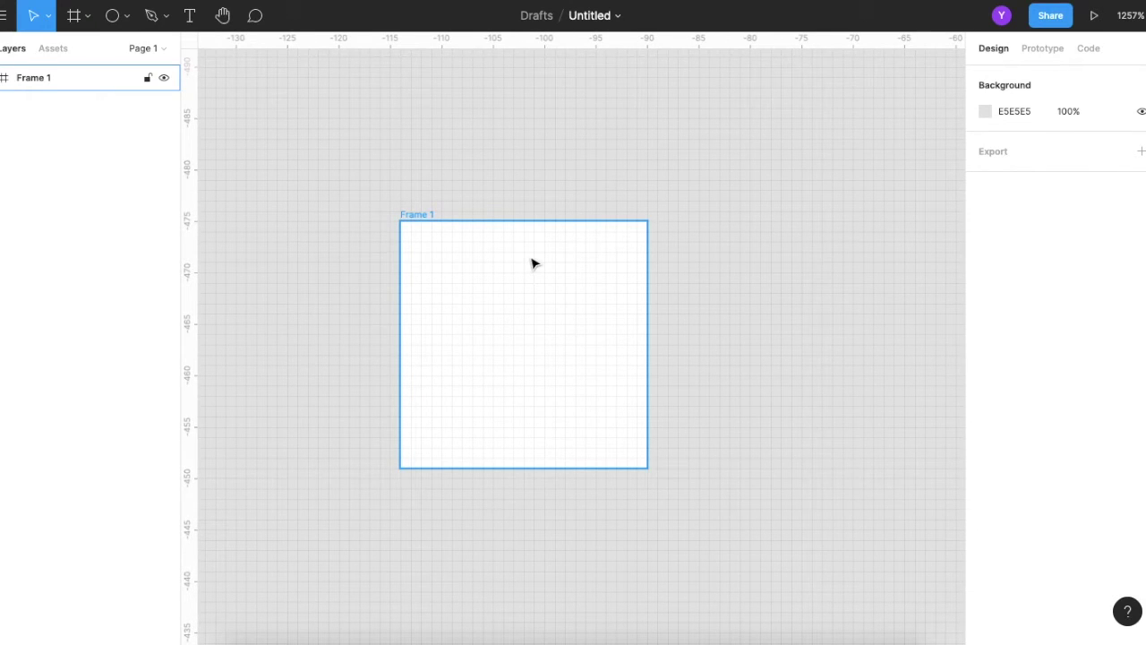
{"action": "key", "text": "Escape"}
{"action": "scroll", "coordinate": [476, 299], "scroll_direction": "up", "scroll_amount": 2}
{"action": "scroll", "coordinate": [476, 299], "scroll_direction": "down", "scroll_amount": 1}
{"action": "scroll", "coordinate": [476, 299], "scroll_direction": "left", "scroll_amount": 1}
{"action": "left_click", "coordinate": [475, 299]}
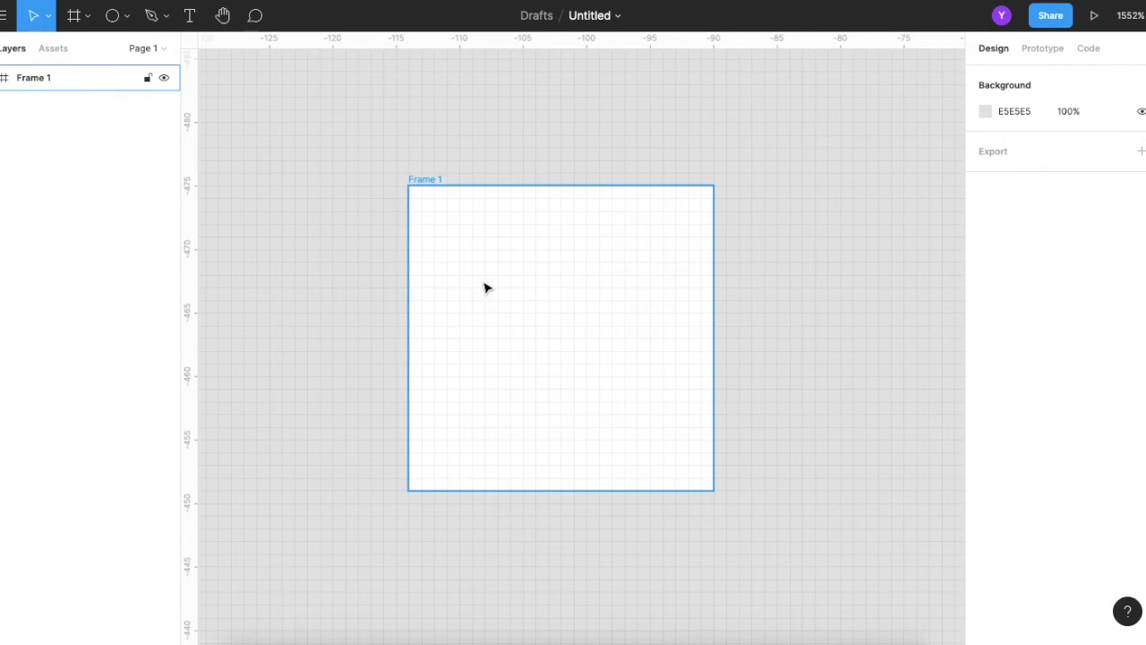
{"action": "scroll", "coordinate": [485, 288], "scroll_direction": "up", "scroll_amount": 1}
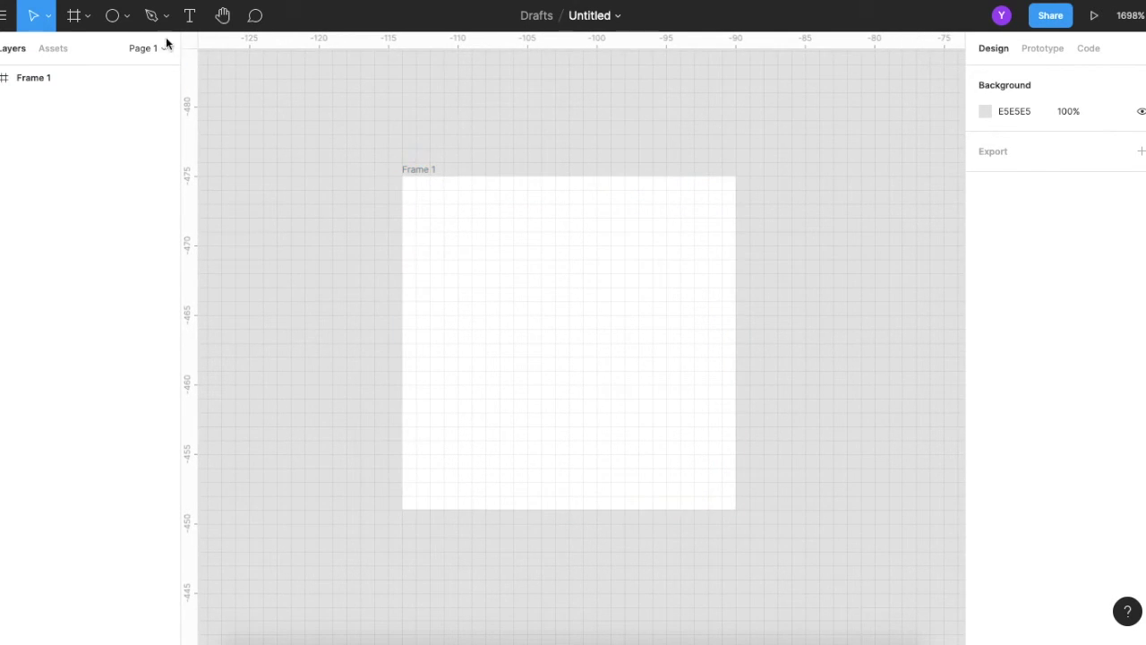
Step: Draw two horizontal black pen lines across Frame 1 at y 5 and y 13.5
{"action": "left_click", "coordinate": [151, 18]}
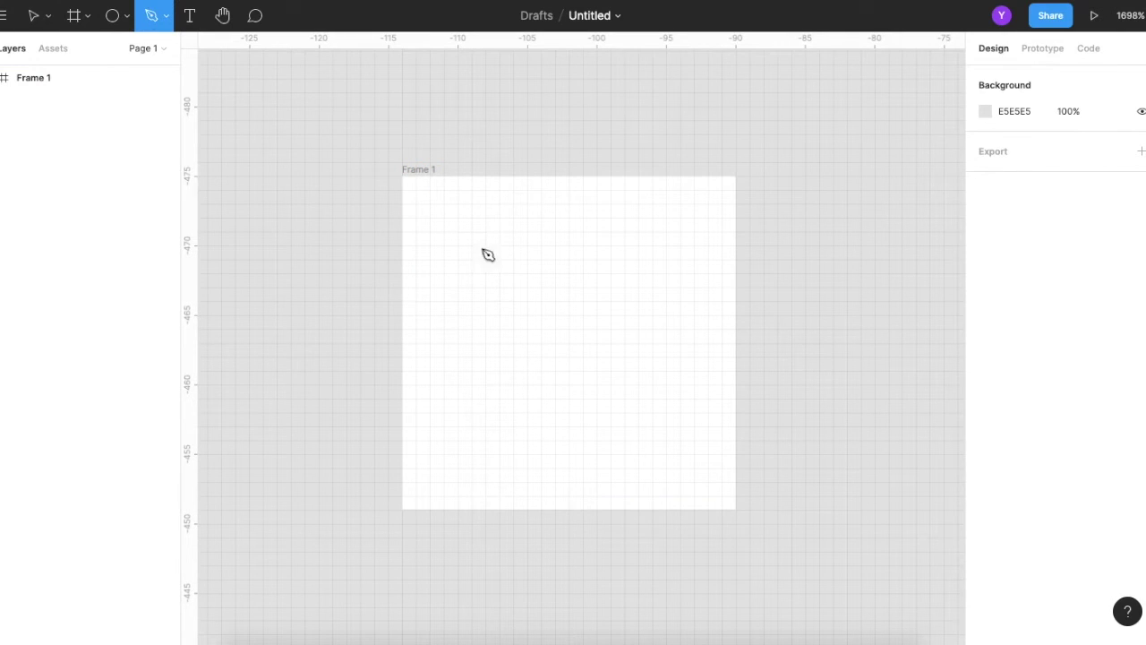
{"action": "left_click", "coordinate": [458, 238]}
{"action": "left_click", "coordinate": [457, 245]}
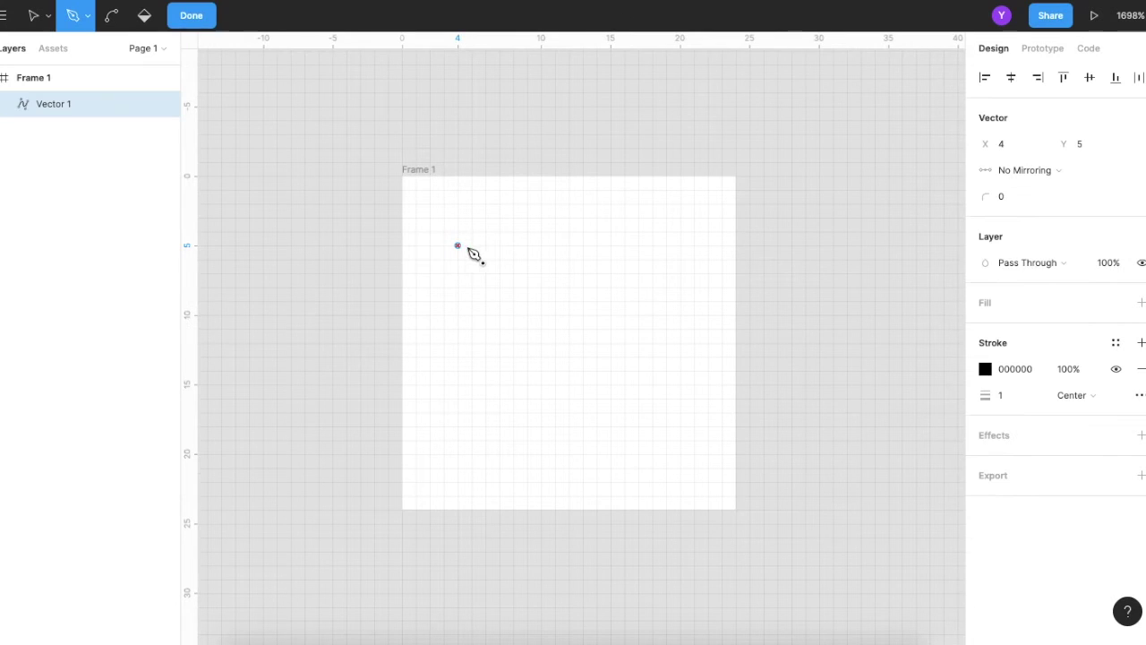
{"action": "left_click", "coordinate": [681, 246]}
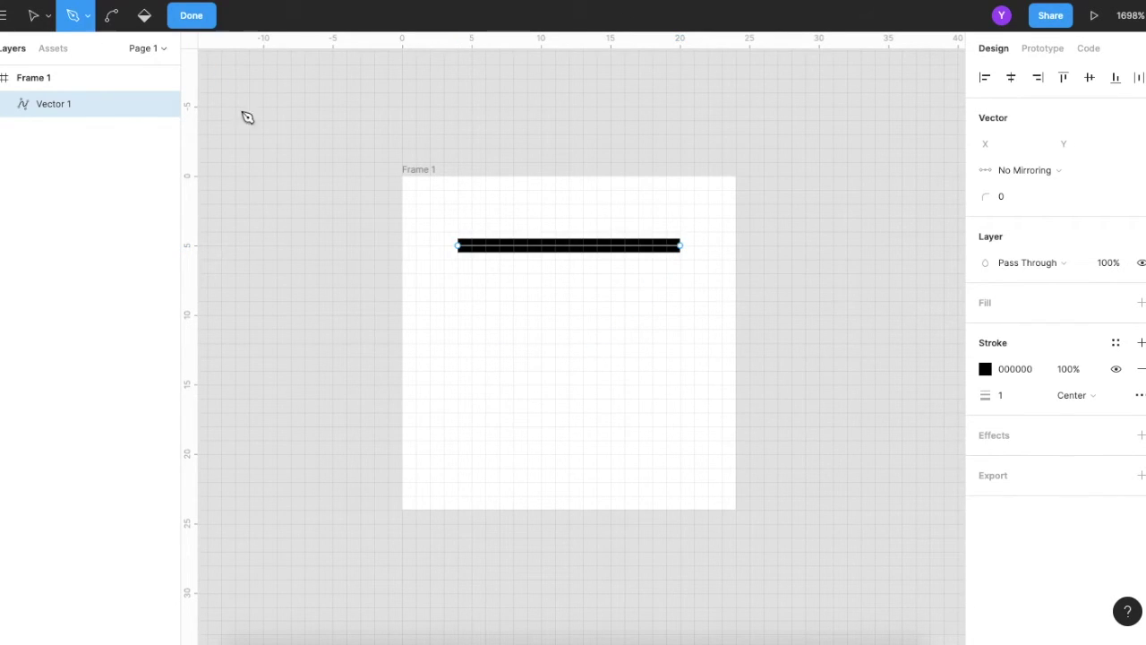
{"action": "left_click", "coordinate": [464, 364]}
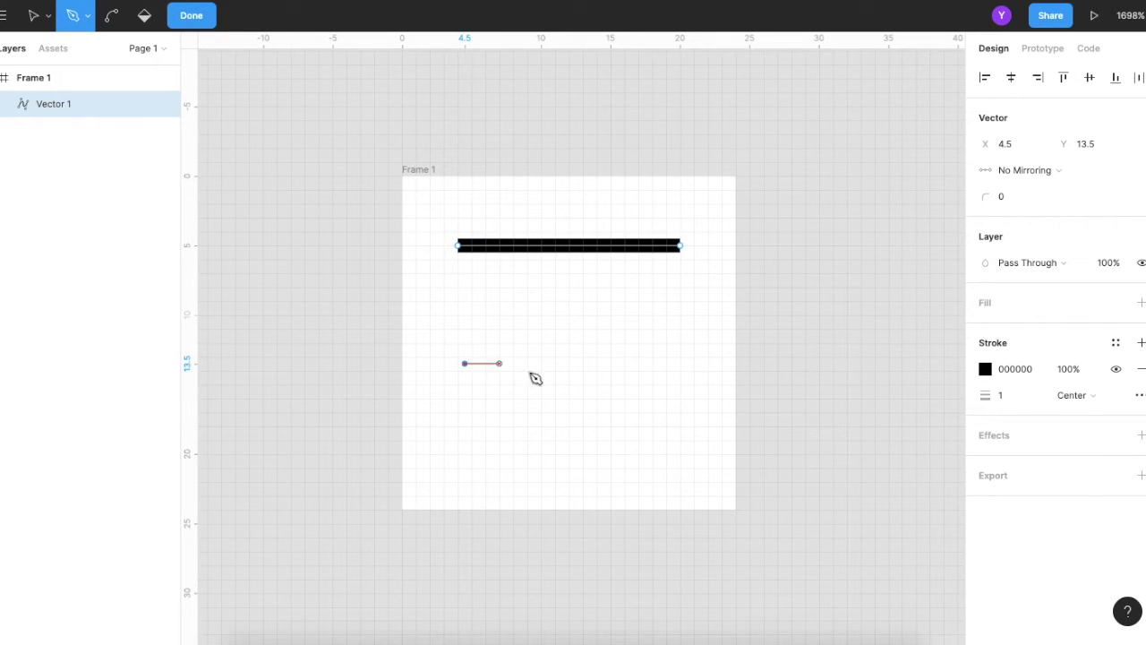
{"action": "left_click", "coordinate": [678, 374]}
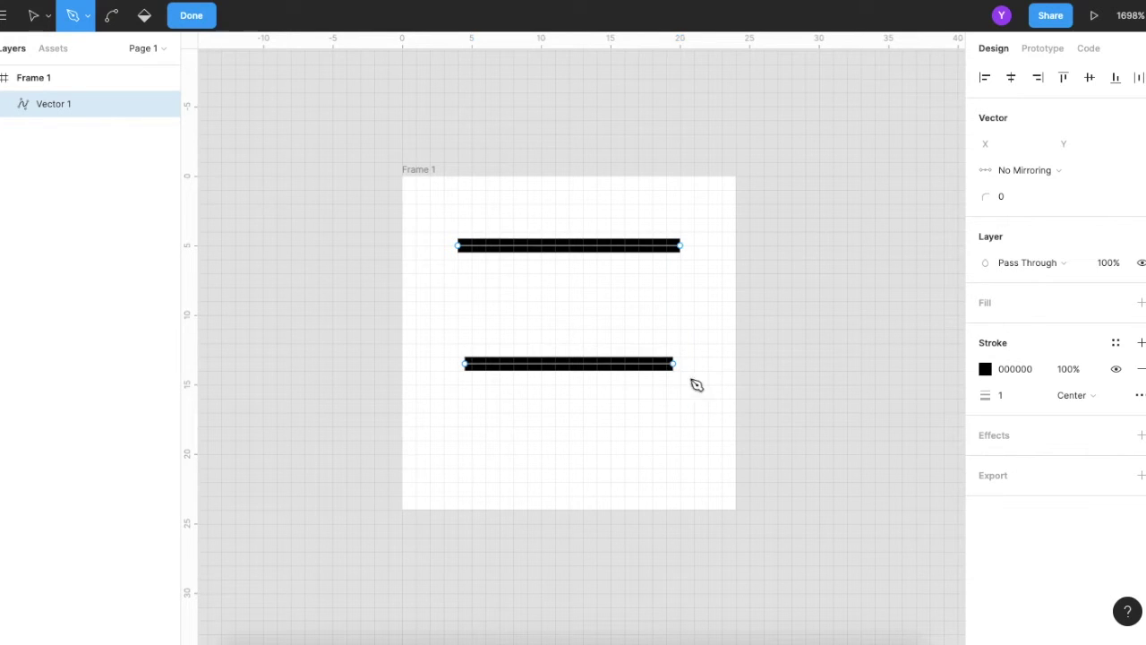
{"action": "key", "text": "Escape"}
{"action": "key", "text": "shift+0"}
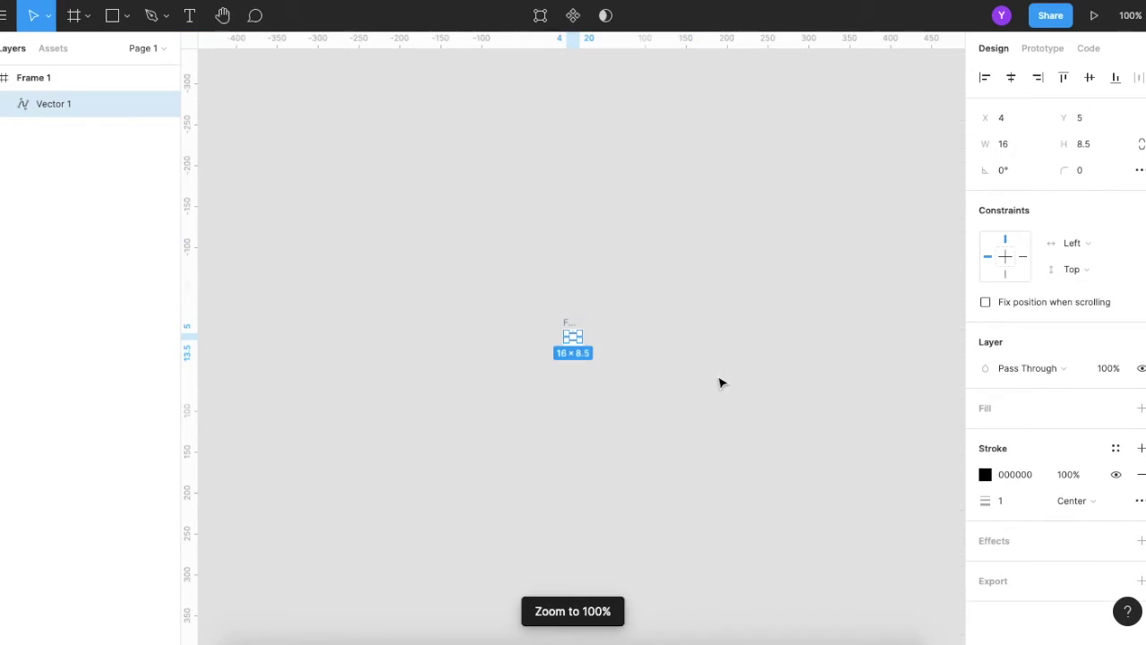
{"action": "left_click", "coordinate": [720, 383]}
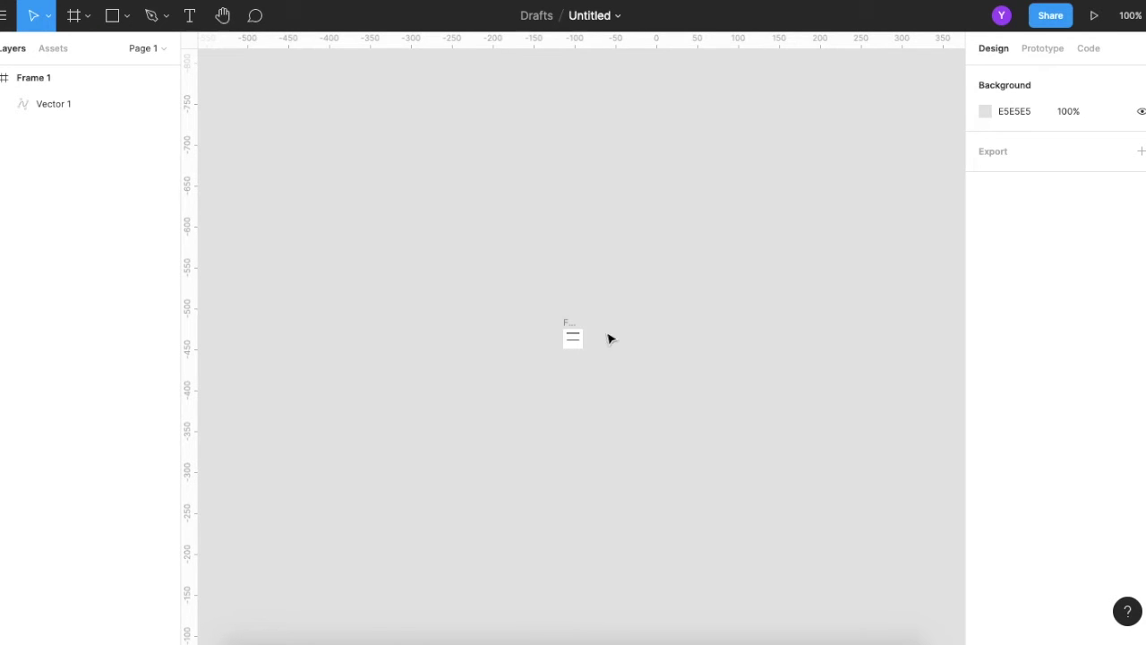
{"action": "scroll", "coordinate": [609, 335], "scroll_direction": "up", "scroll_amount": 5}
{"action": "scroll", "coordinate": [579, 341], "scroll_direction": "up", "scroll_amount": 5}
{"action": "scroll", "coordinate": [565, 340], "scroll_direction": "up", "scroll_amount": 3}
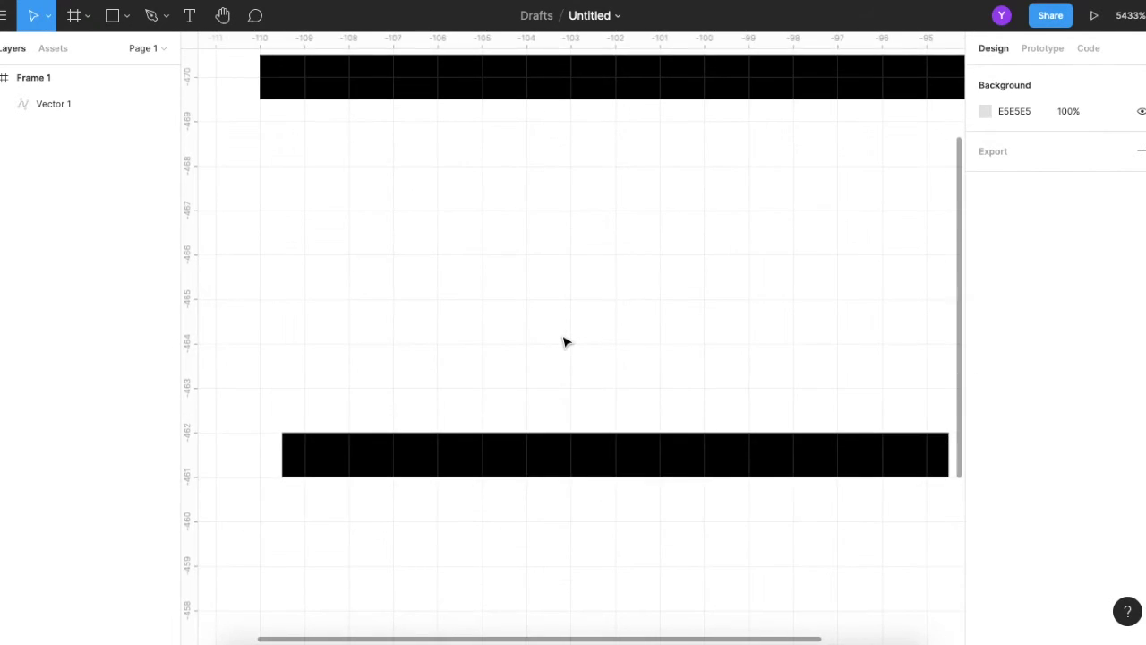
{"action": "scroll", "coordinate": [565, 341], "scroll_direction": "up", "scroll_amount": 2}
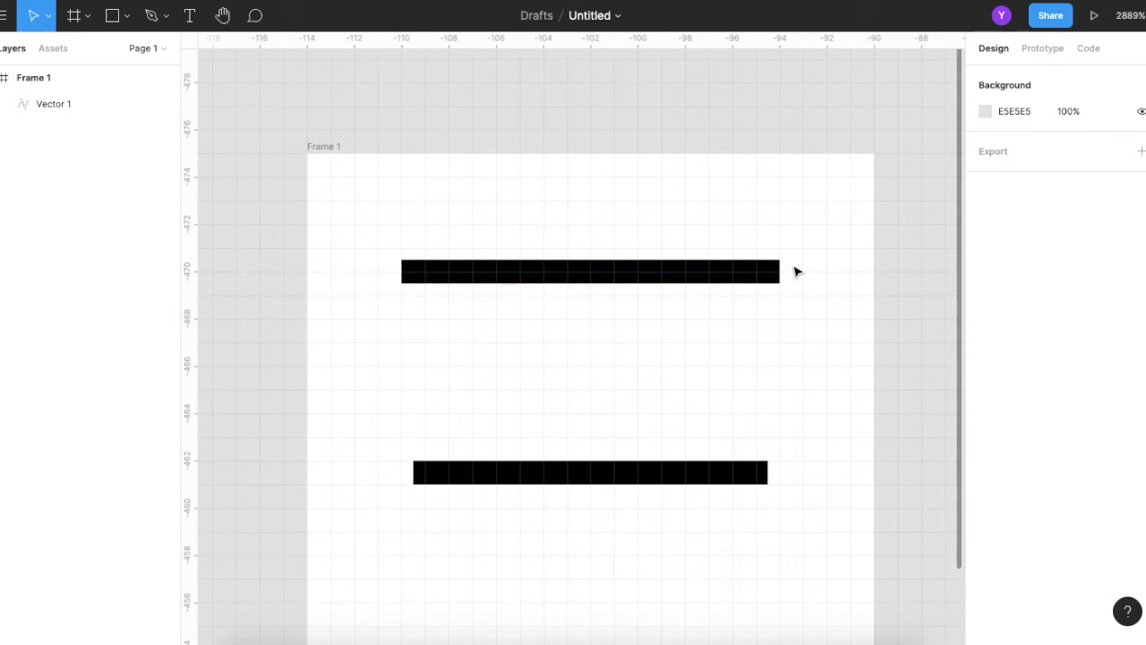
{"action": "scroll", "coordinate": [782, 269], "scroll_direction": "up", "scroll_amount": 2}
{"action": "scroll", "coordinate": [784, 265], "scroll_direction": "up", "scroll_amount": 1}
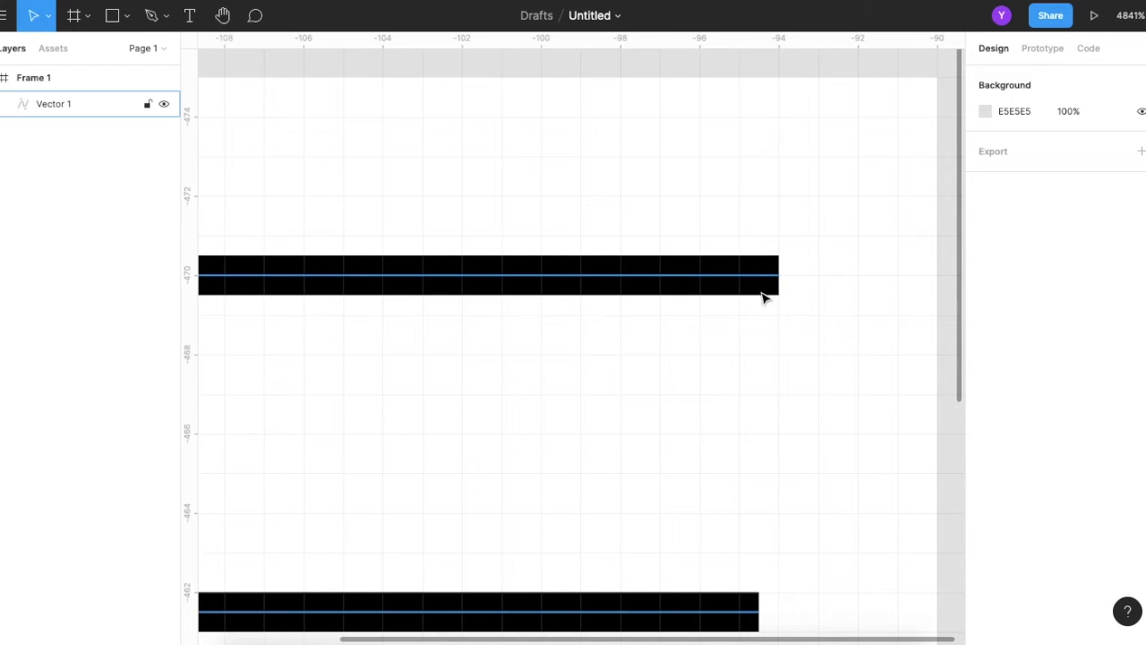
{"action": "scroll", "coordinate": [752, 302], "scroll_direction": "down", "scroll_amount": 2}
{"action": "scroll", "coordinate": [752, 302], "scroll_direction": "down", "scroll_amount": 3}
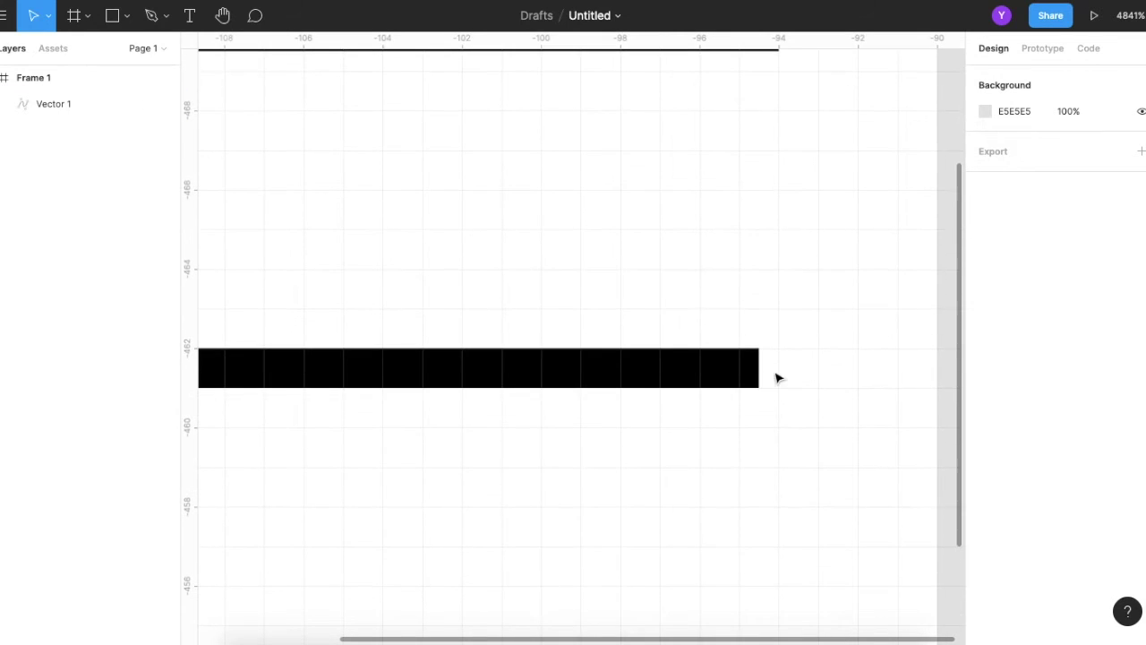
{"action": "scroll", "coordinate": [484, 373], "scroll_direction": "left", "scroll_amount": 1}
{"action": "scroll", "coordinate": [484, 373], "scroll_direction": "left", "scroll_amount": 2}
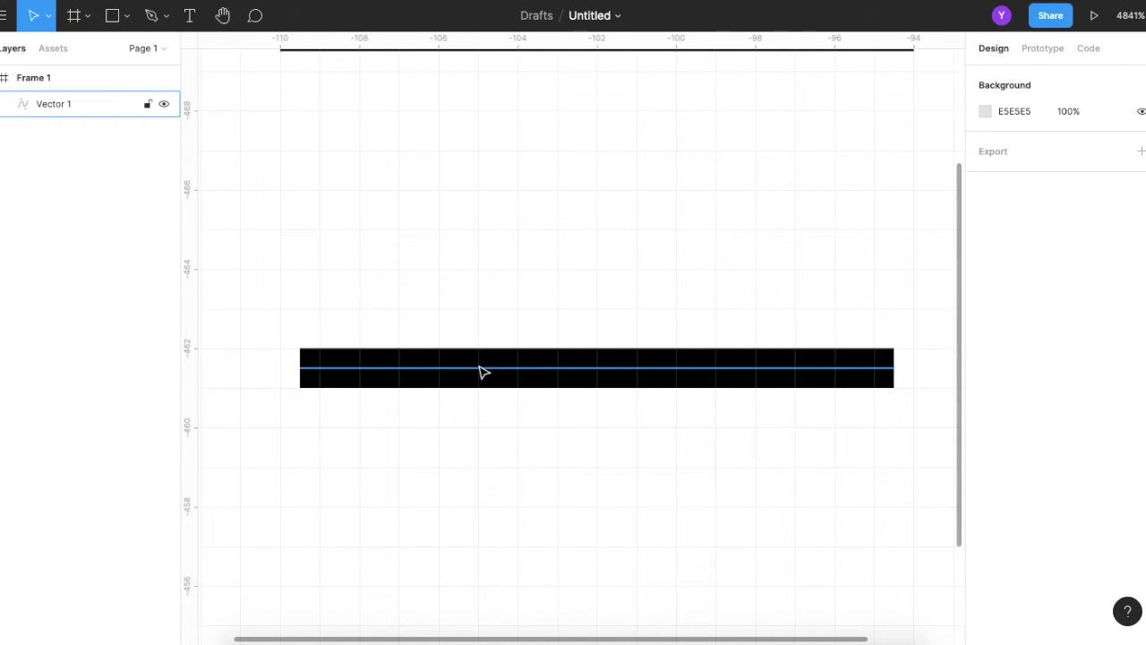
{"action": "left_click", "coordinate": [311, 376]}
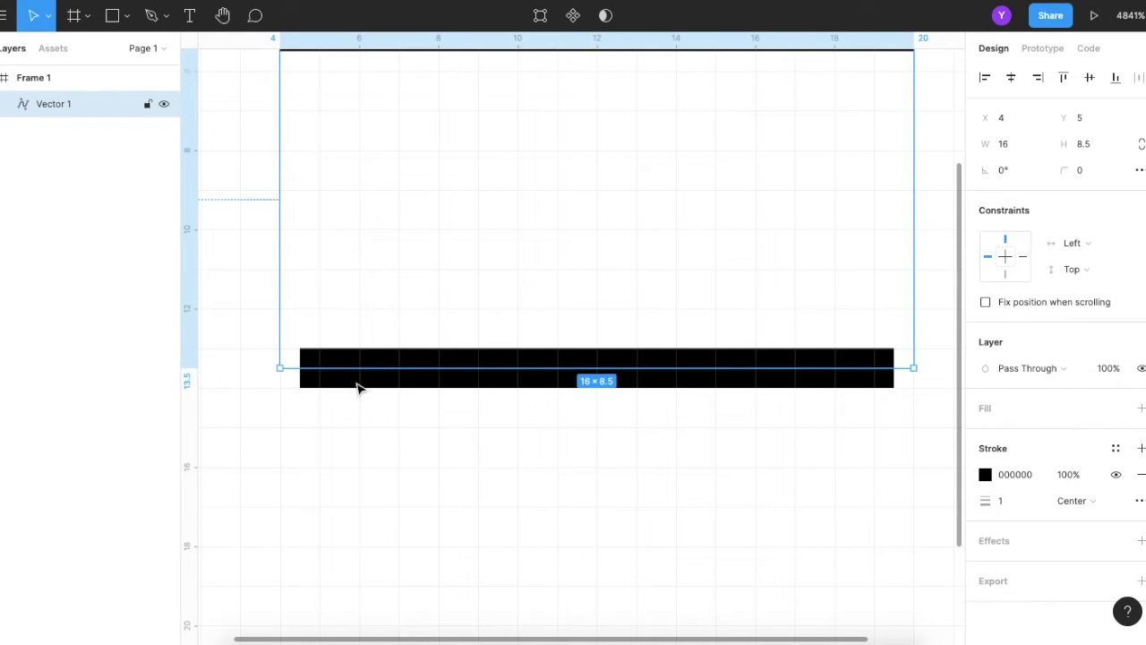
{"action": "left_click", "coordinate": [921, 386]}
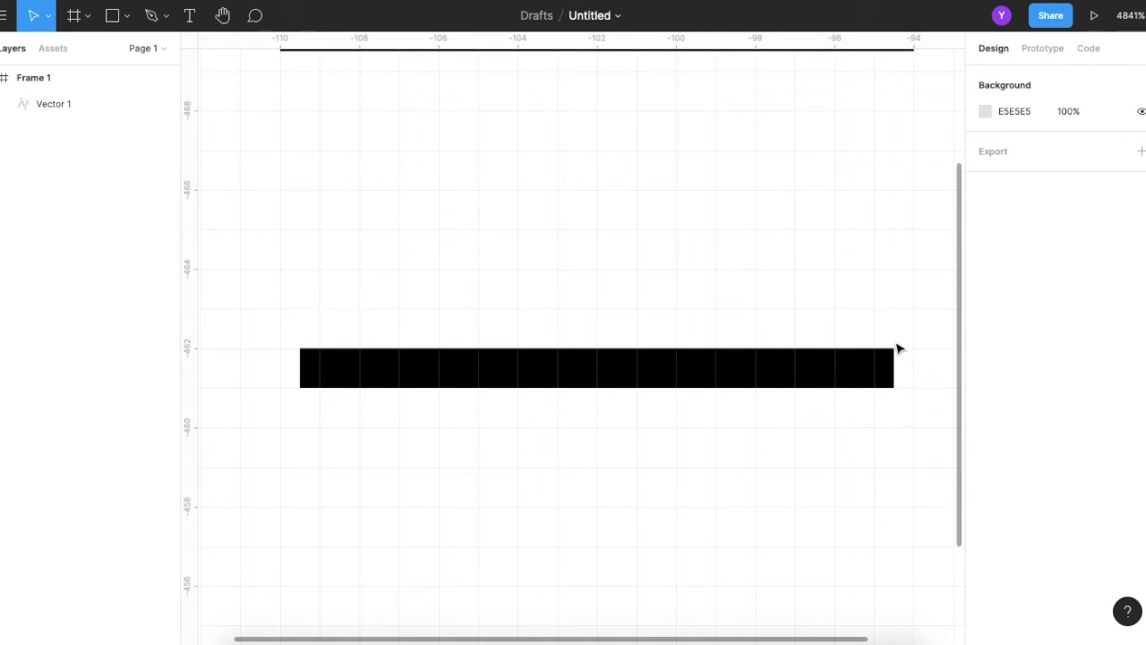
{"action": "scroll", "coordinate": [753, 330], "scroll_direction": "down", "scroll_amount": 3}
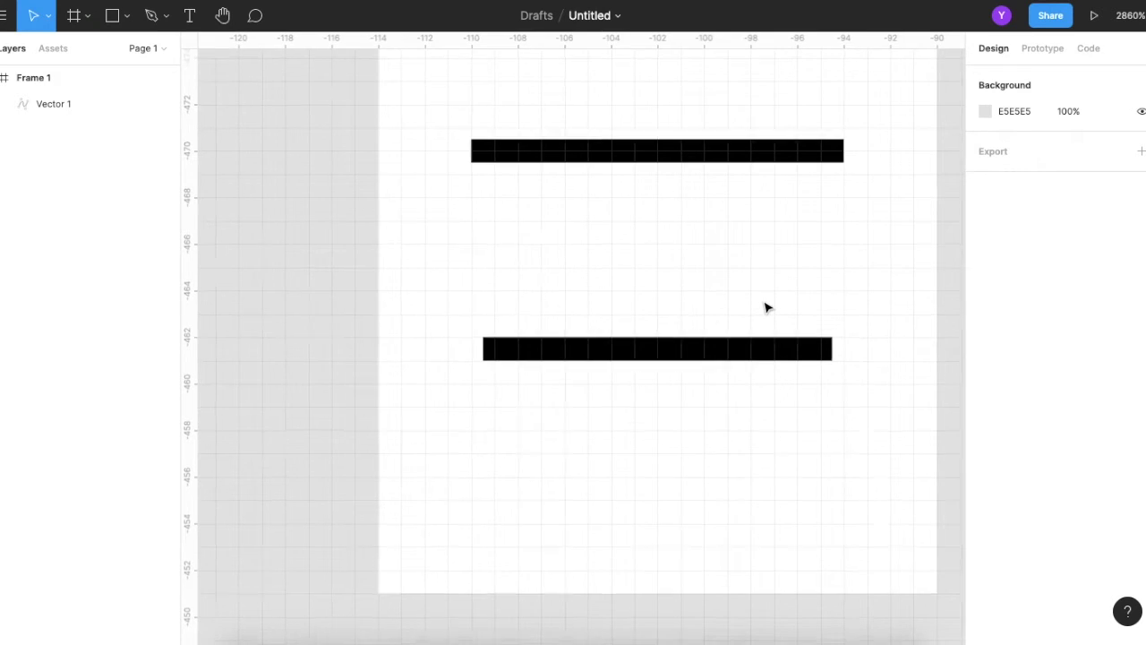
{"action": "scroll", "coordinate": [766, 307], "scroll_direction": "down", "scroll_amount": 2}
{"action": "scroll", "coordinate": [765, 307], "scroll_direction": "down", "scroll_amount": 2}
{"action": "scroll", "coordinate": [766, 308], "scroll_direction": "down", "scroll_amount": 2}
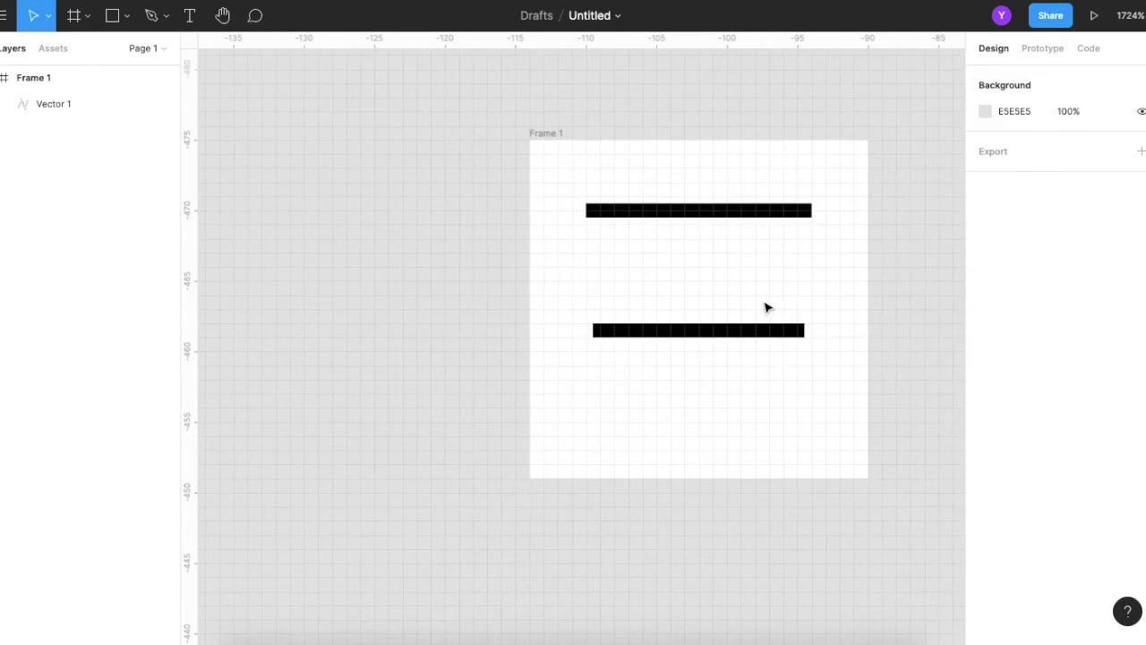
{"action": "key", "text": "shift+0"}
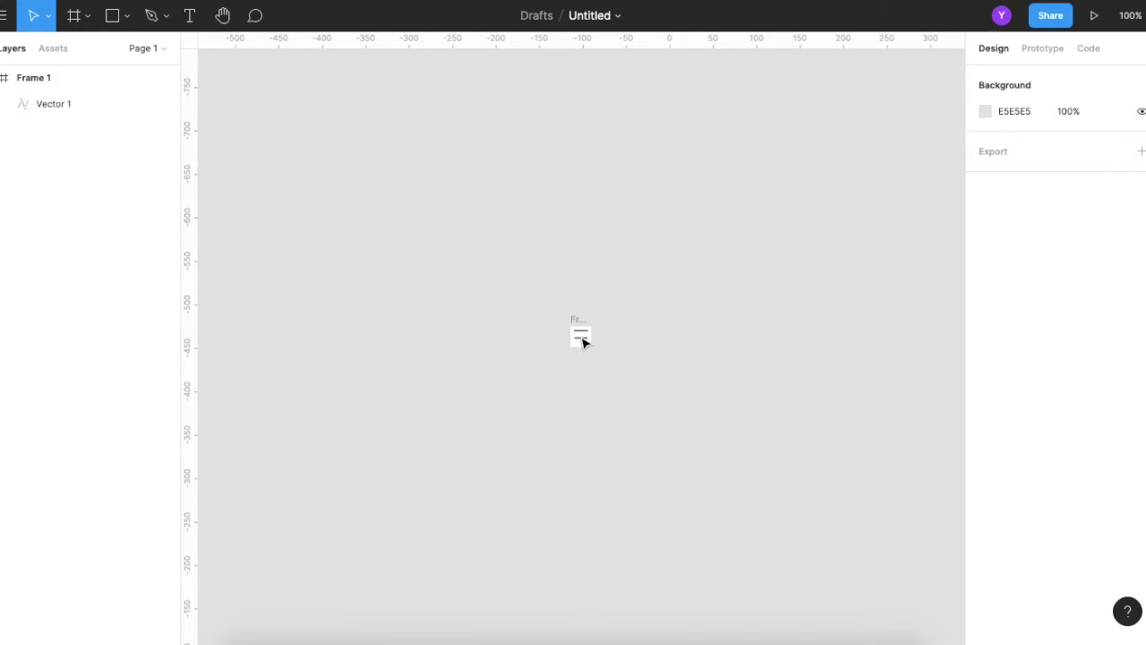
{"action": "scroll", "coordinate": [591, 341], "scroll_direction": "up", "scroll_amount": 5}
{"action": "scroll", "coordinate": [583, 341], "scroll_direction": "up", "scroll_amount": 5}
{"action": "scroll", "coordinate": [582, 342], "scroll_direction": "up", "scroll_amount": 2}
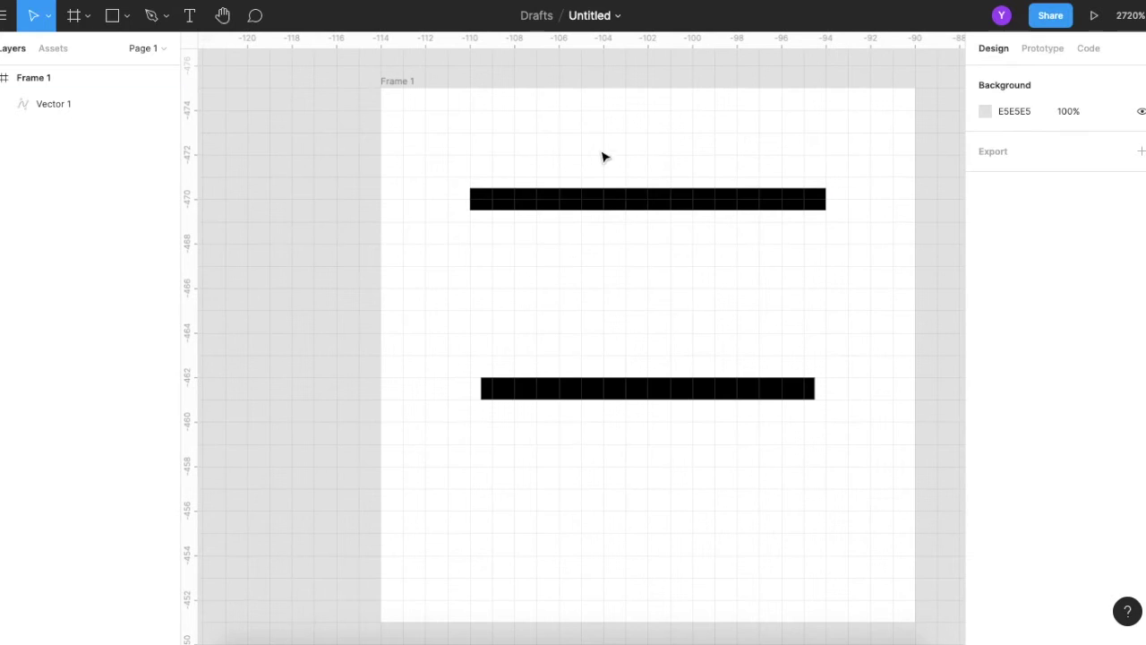
Step: Delete the two black bars (Vector 1) from Frame 1
{"action": "left_click", "coordinate": [508, 207]}
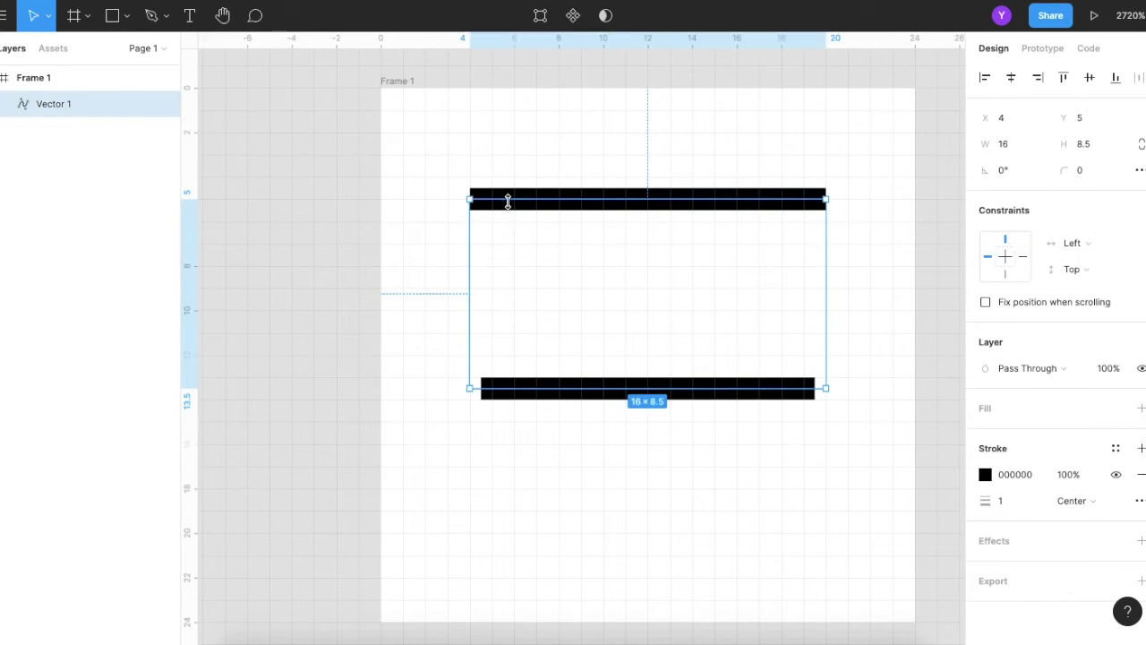
{"action": "key", "text": "Delete"}
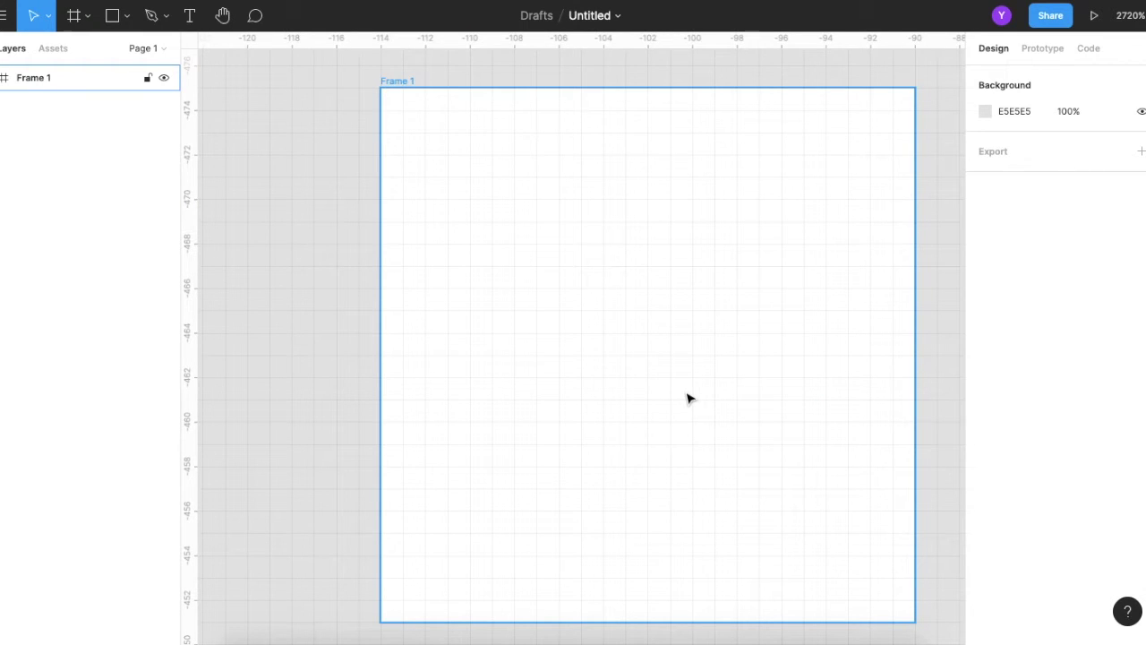
{"action": "scroll", "coordinate": [690, 398], "scroll_direction": "right", "scroll_amount": 3}
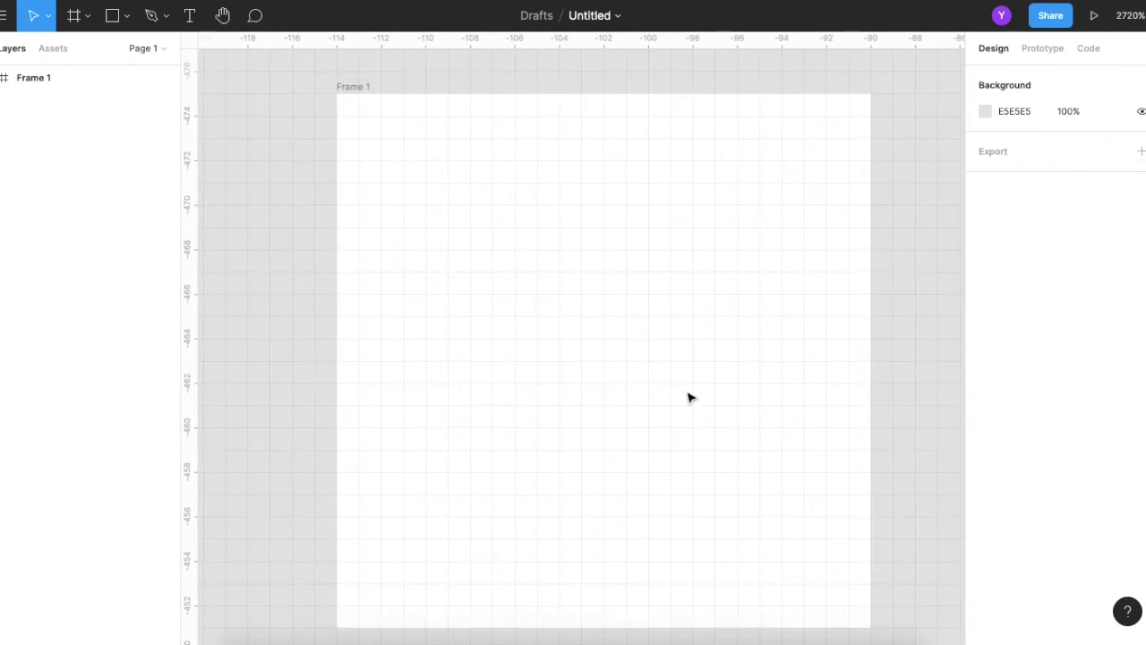
Step: Add a layout grid of size 6 to Frame 1
{"action": "left_click", "coordinate": [349, 95]}
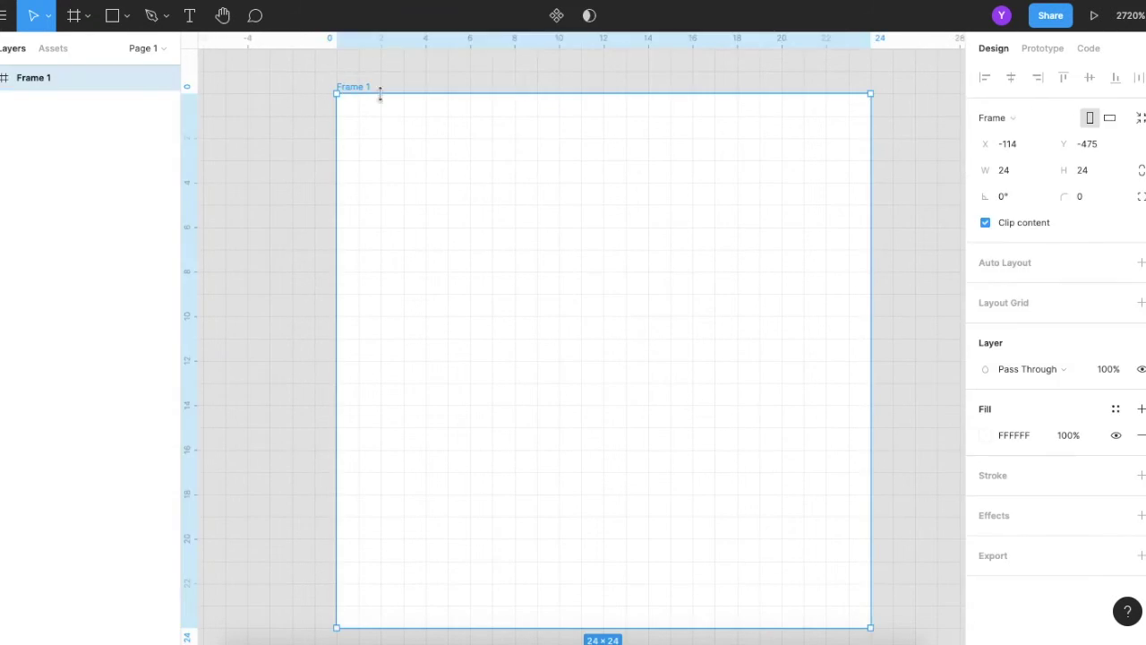
{"action": "left_click", "coordinate": [1141, 301]}
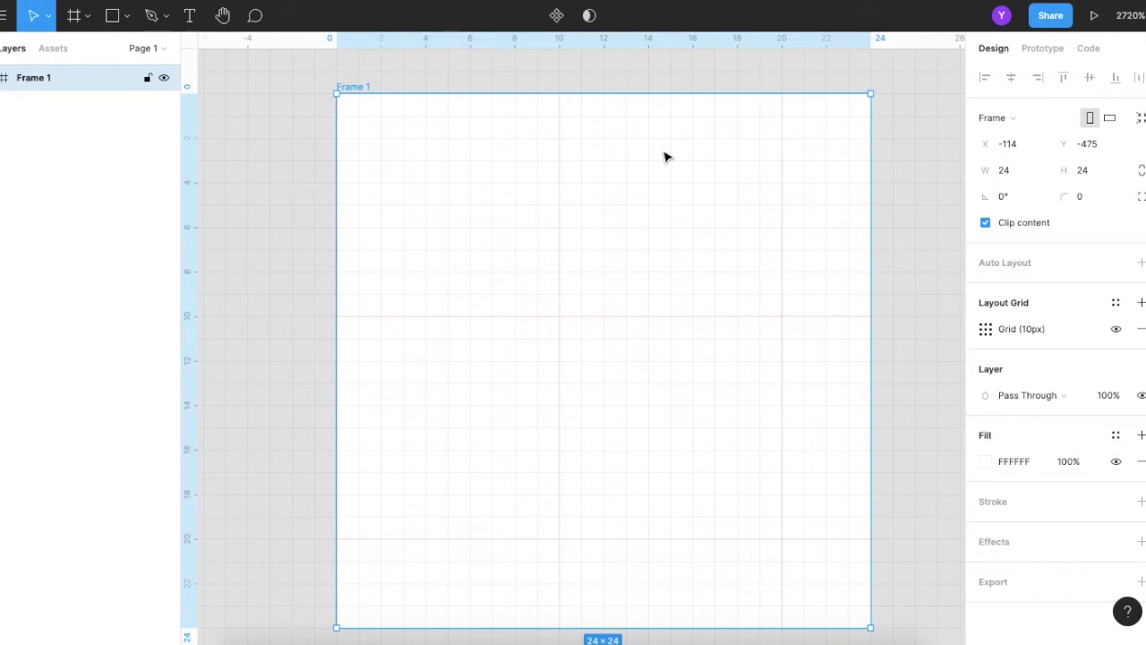
{"action": "left_click", "coordinate": [985, 329]}
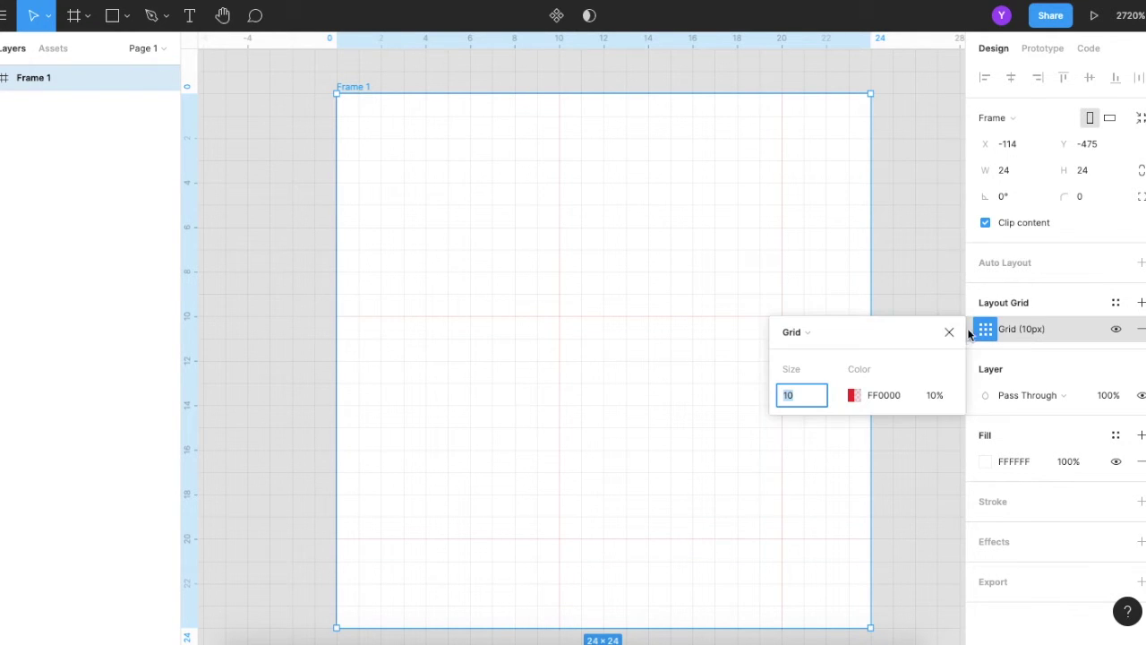
{"action": "type", "text": "6"}
{"action": "key", "text": "Return"}
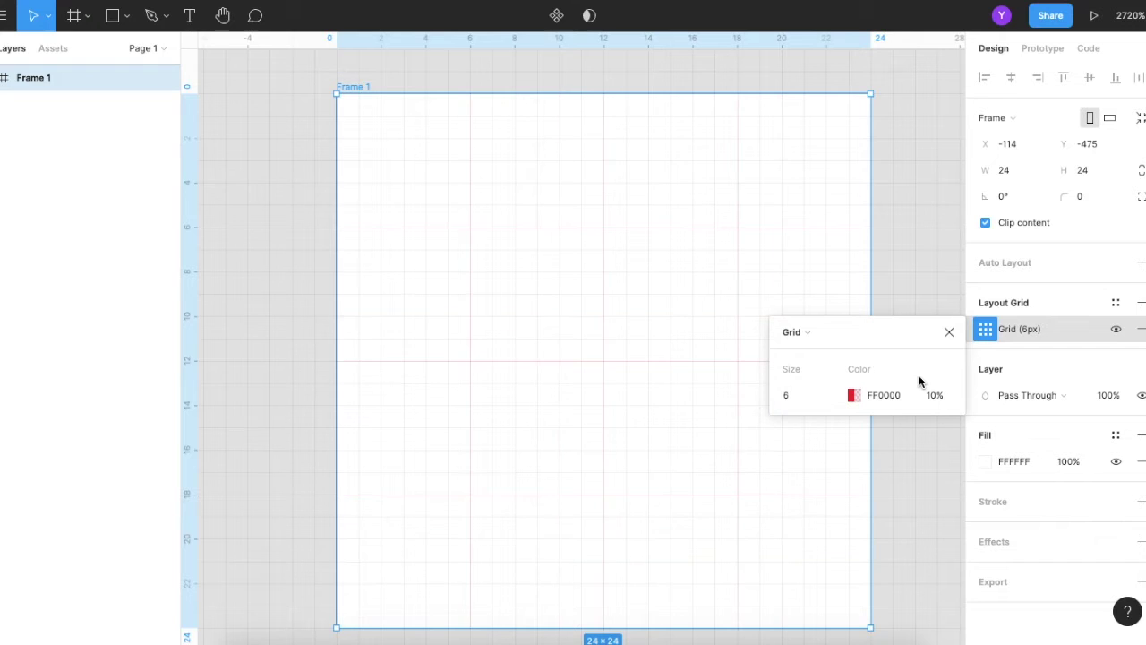
{"action": "left_click", "coordinate": [950, 332]}
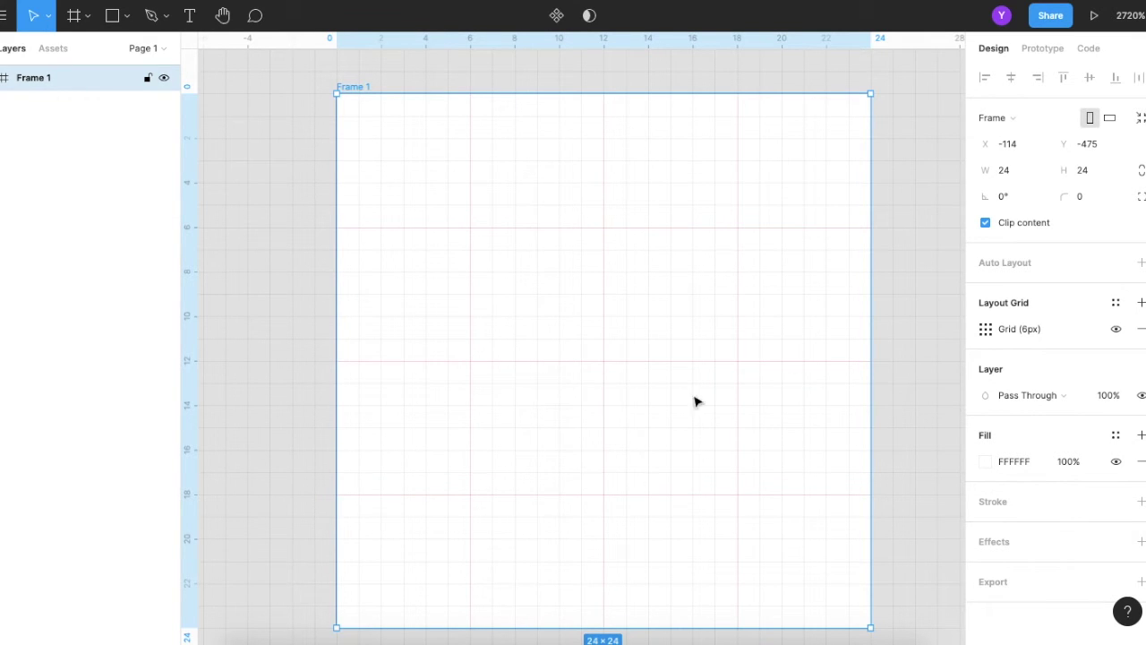
{"action": "scroll", "coordinate": [562, 380], "scroll_direction": "down", "scroll_amount": 1}
{"action": "scroll", "coordinate": [562, 379], "scroll_direction": "down", "scroll_amount": 1}
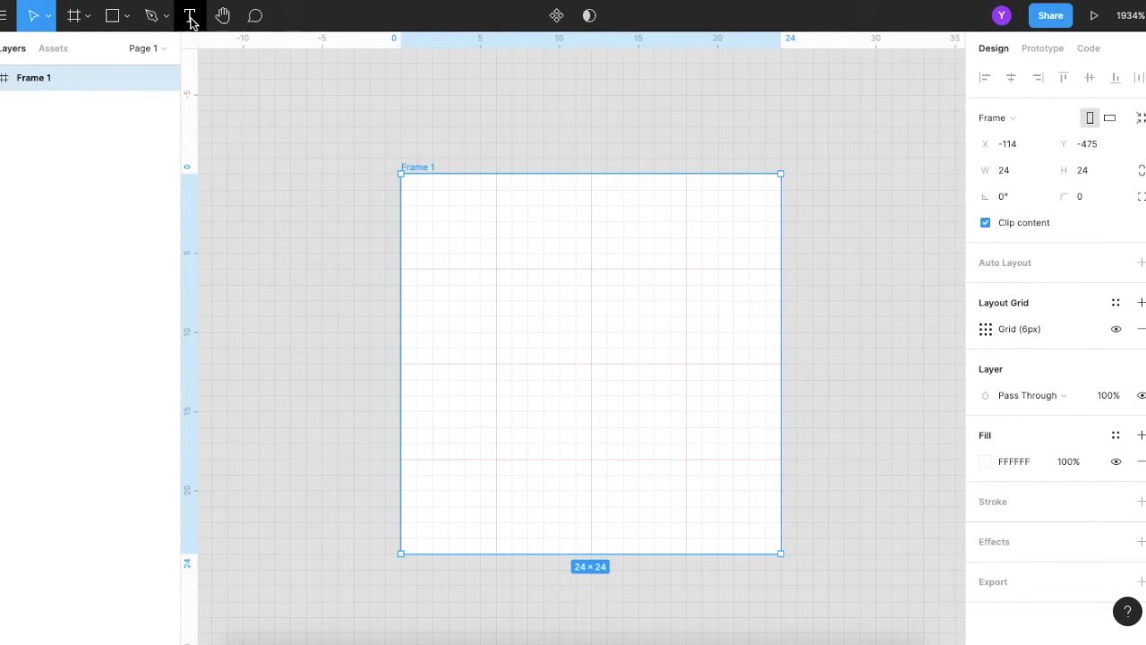
Step: Draw a 14×14 ellipse centred in Frame 1 at X 5, Y 5
{"action": "left_click", "coordinate": [124, 18]}
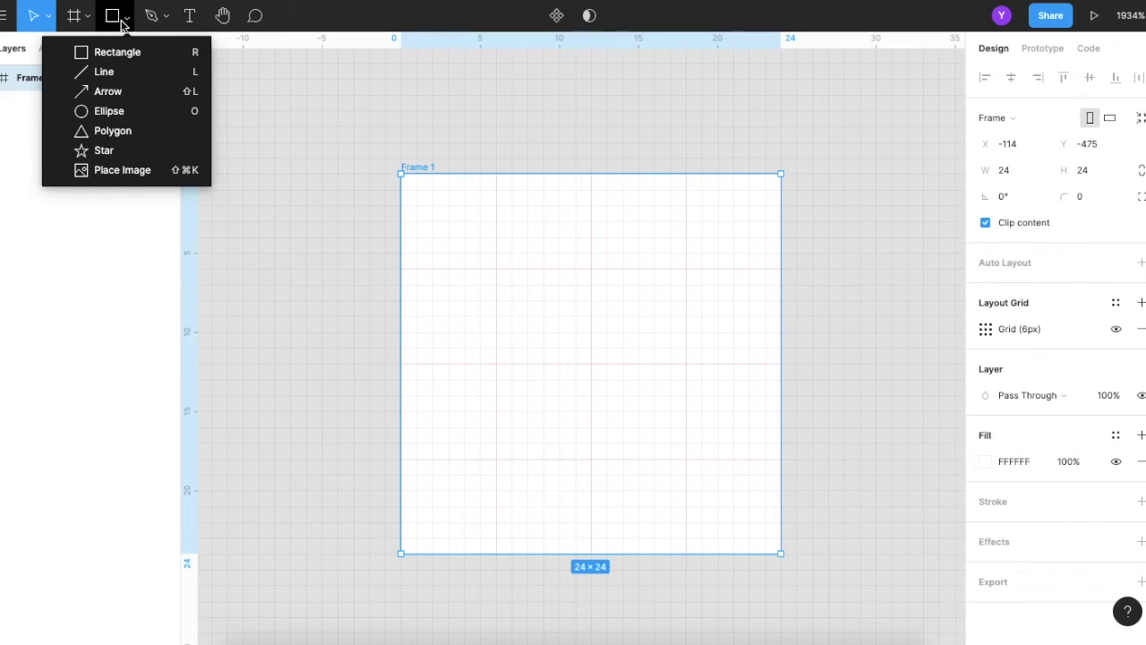
{"action": "left_click", "coordinate": [116, 112]}
{"action": "mouse_move", "coordinate": [497, 219]}
{"action": "left_mouse_down"}
{"action": "mouse_move", "coordinate": [714, 364]}
{"action": "mouse_move", "coordinate": [691, 347]}
{"action": "mouse_move", "coordinate": [719, 379]}
{"action": "left_mouse_up"}
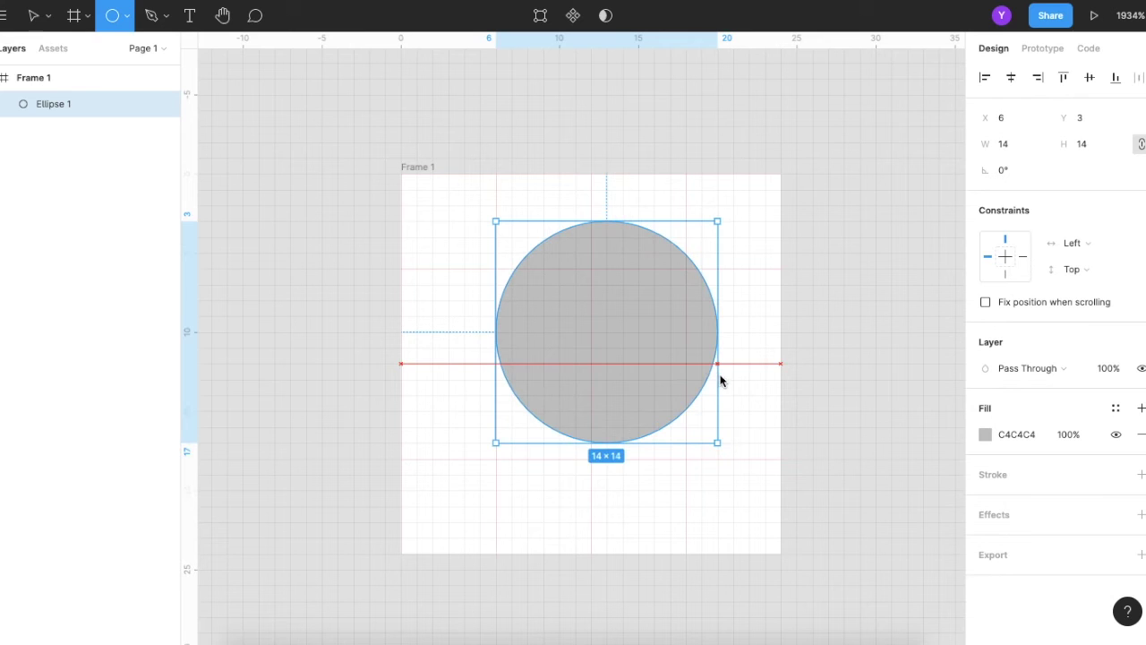
{"action": "left_click_drag", "start_coordinate": [621, 314], "coordinate": [612, 352]}
{"action": "left_click", "coordinate": [690, 289]}
{"action": "left_click", "coordinate": [616, 328]}
Step: Make the circle's fill solid black (000000)
{"action": "left_click", "coordinate": [985, 435]}
{"action": "left_click_drag", "start_coordinate": [841, 340], "coordinate": [678, 492]}
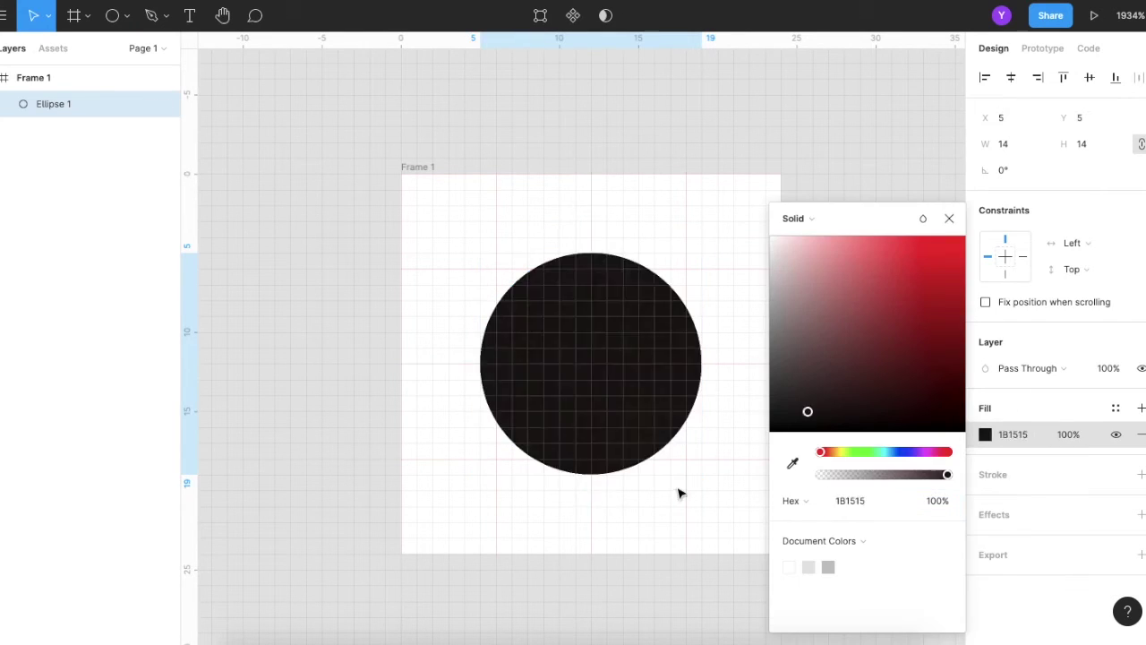
{"action": "left_click", "coordinate": [840, 222]}
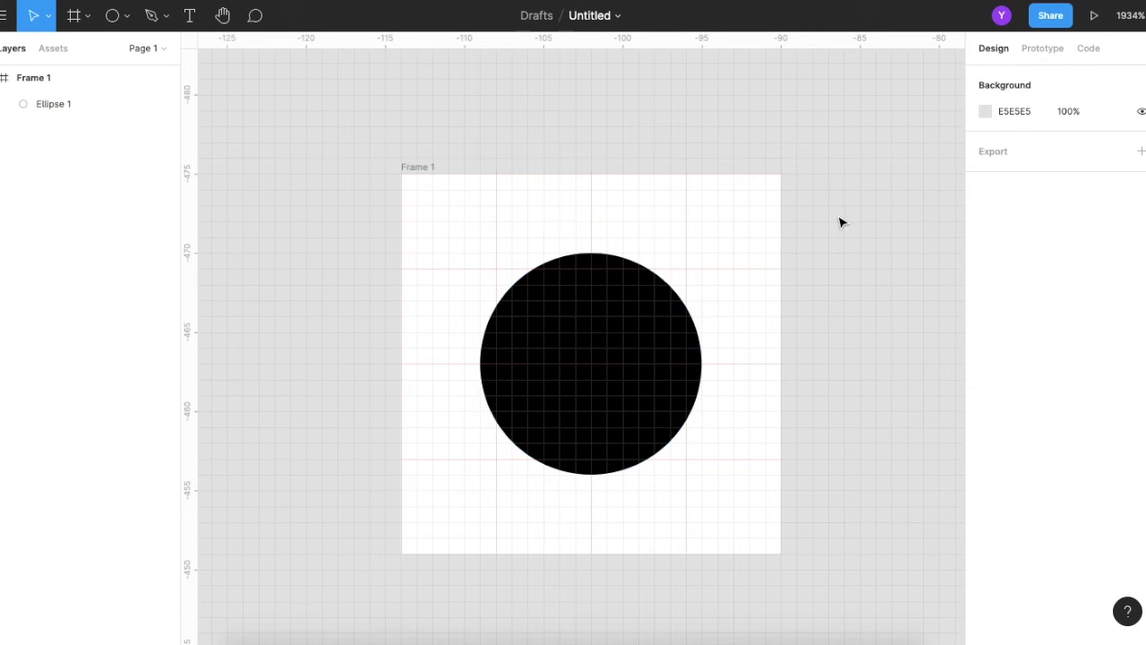
{"action": "left_click", "coordinate": [591, 365]}
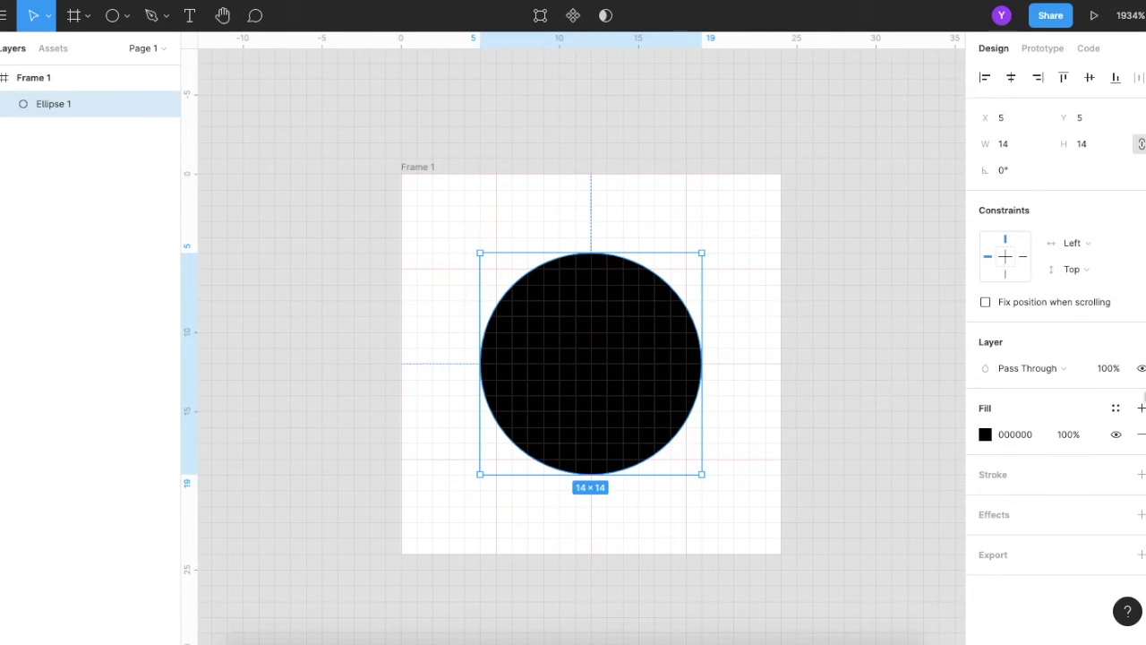
Step: Replace the circle's fill with a 1px black inside stroke, then delete the ring
{"action": "left_click", "coordinate": [1140, 435]}
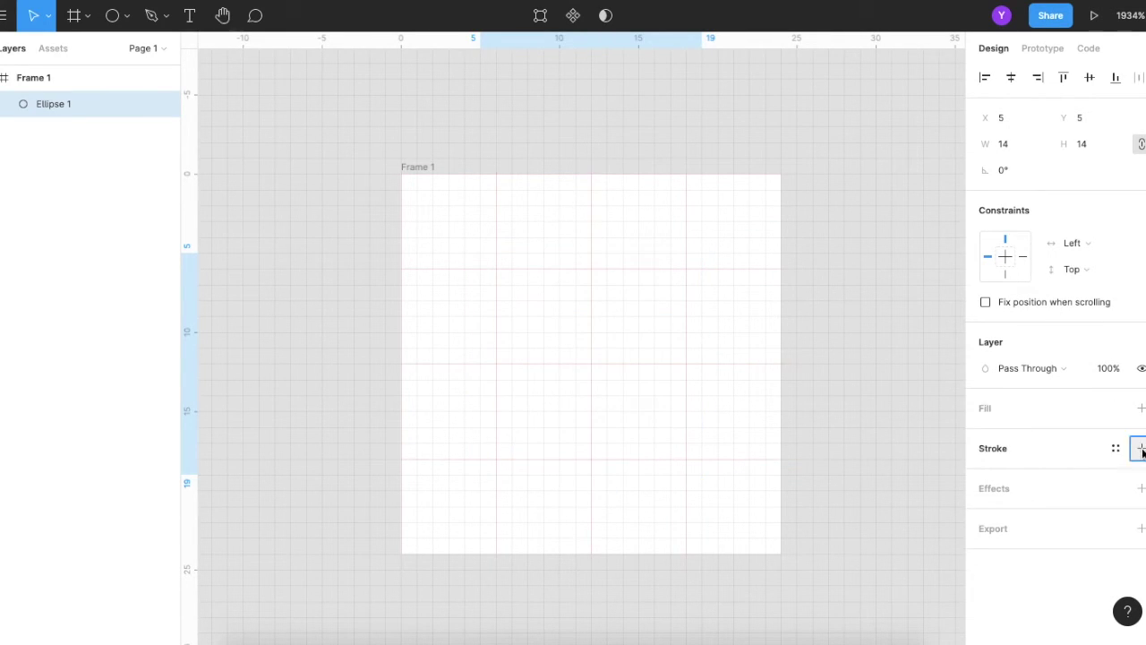
{"action": "left_click", "coordinate": [1141, 449]}
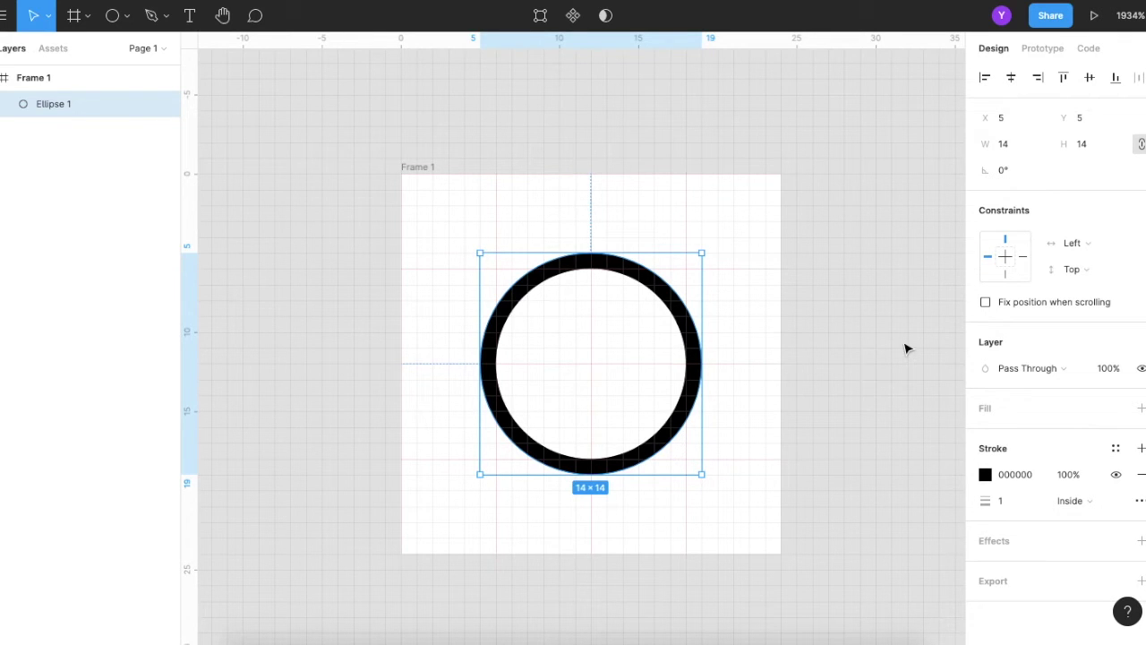
{"action": "mouse_move", "coordinate": [659, 380]}
{"action": "key", "text": "Delete"}
{"action": "left_click", "coordinate": [579, 157]}
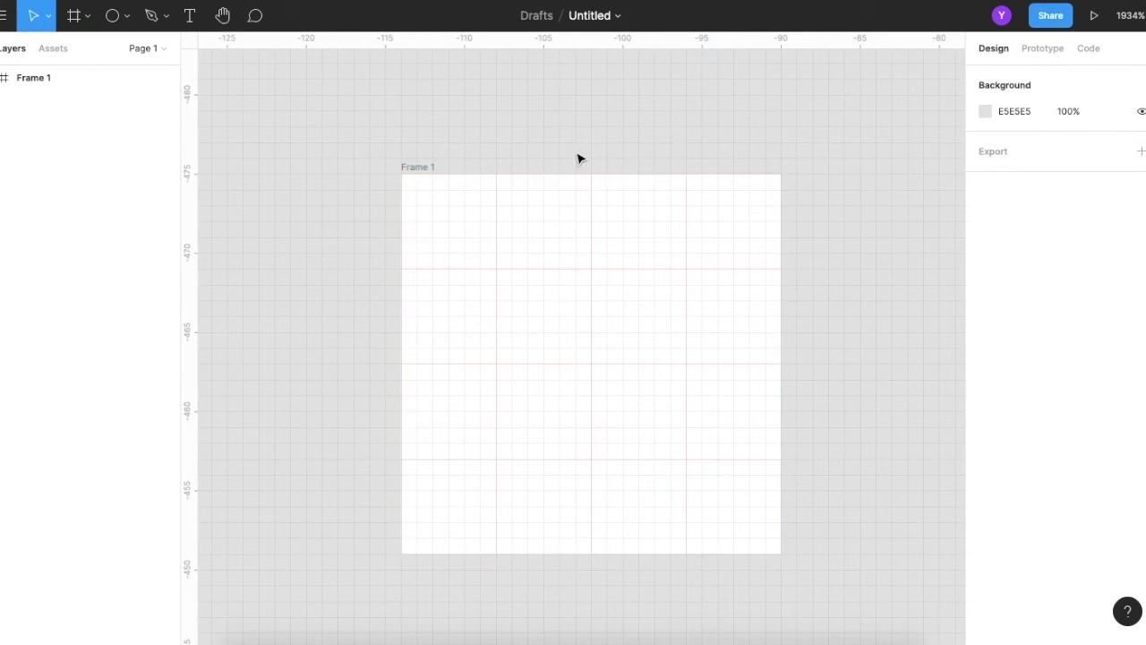
{"action": "left_click", "coordinate": [153, 16]}
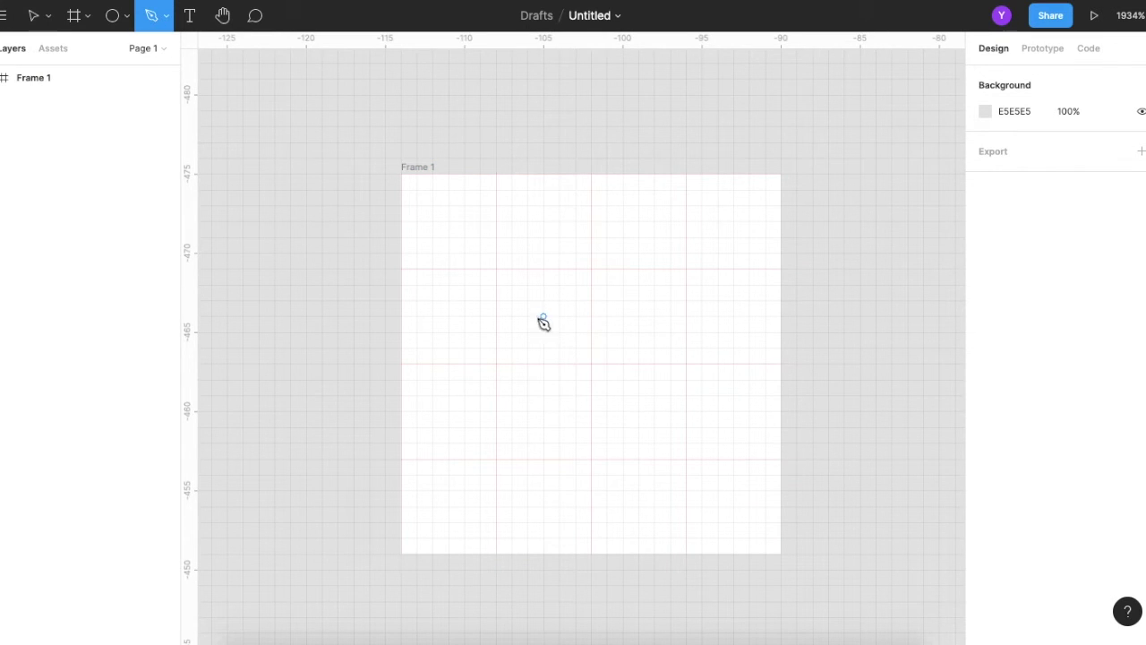
{"action": "left_click", "coordinate": [496, 363]}
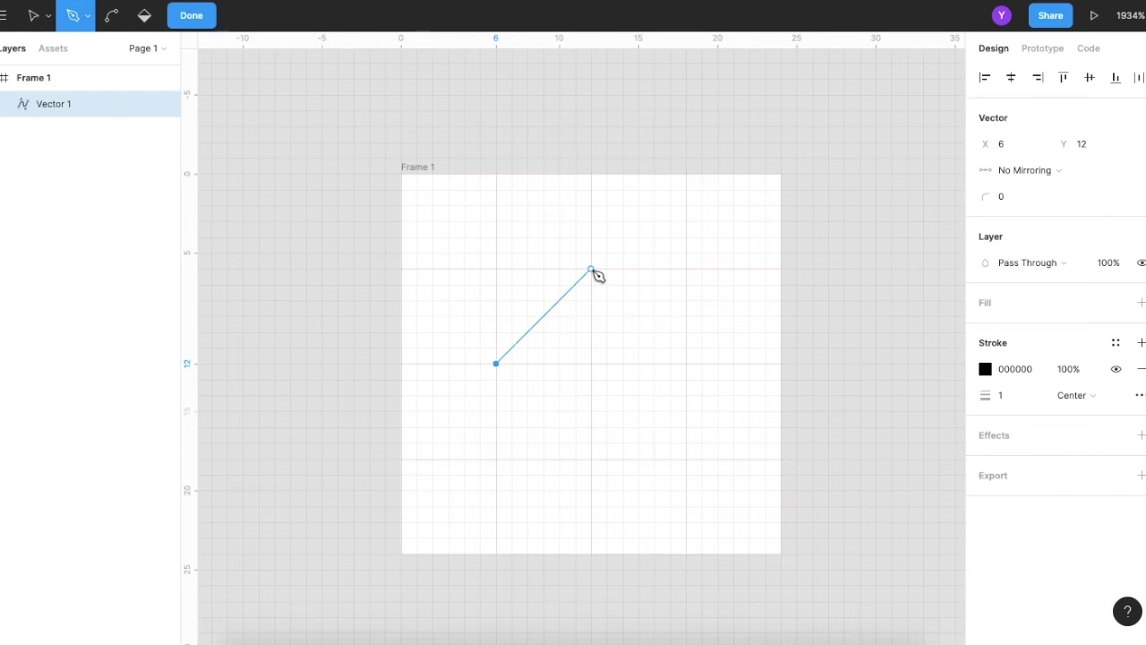
{"action": "left_click_drag", "start_coordinate": [591, 270], "coordinate": [686, 269]}
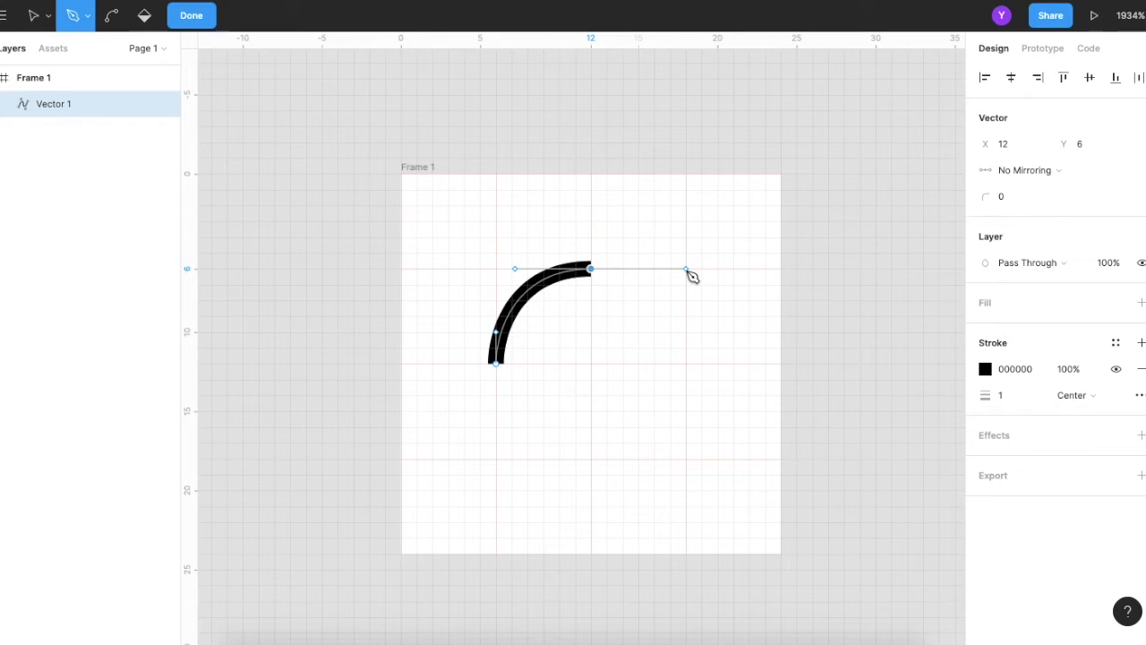
{"action": "left_click", "coordinate": [686, 364]}
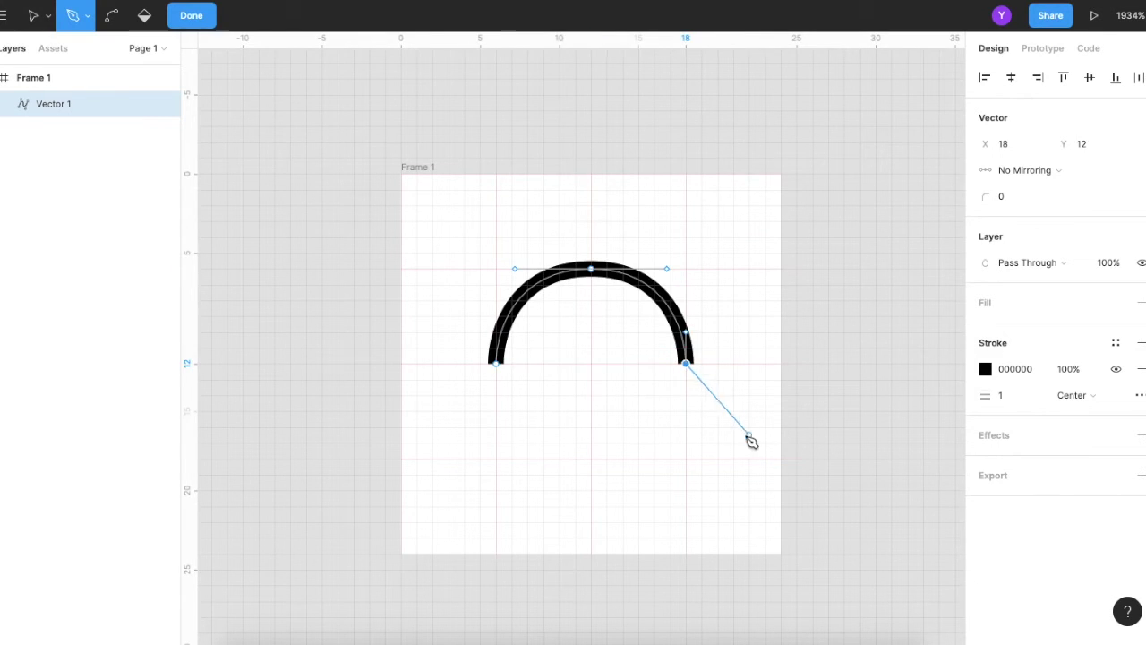
{"action": "key", "text": "Escape"}
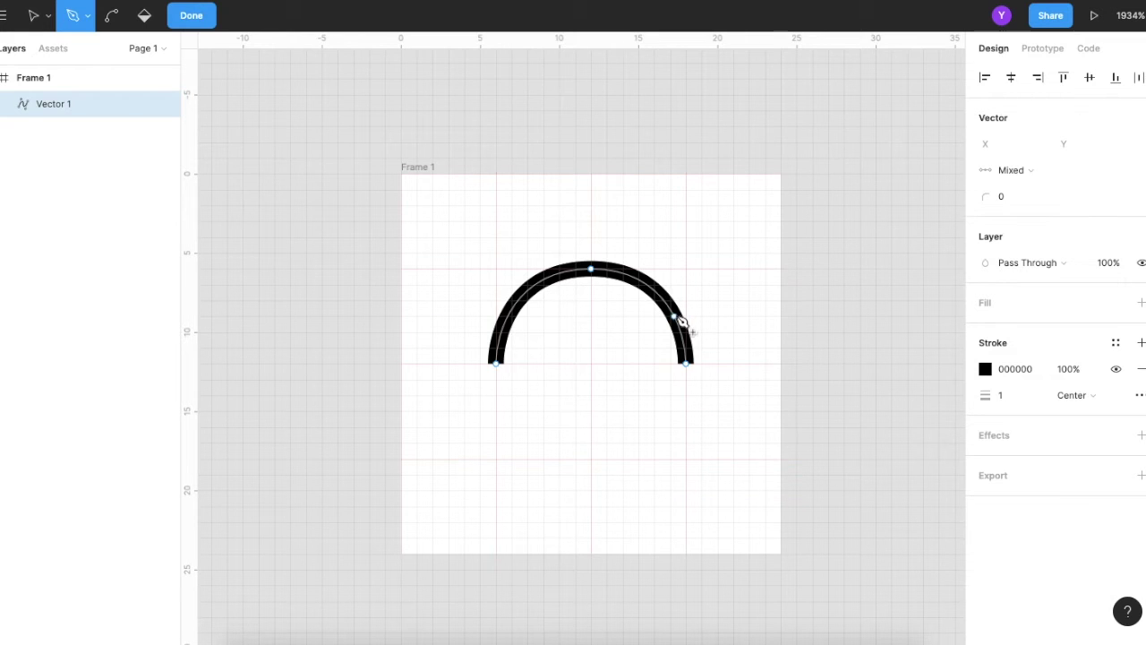
{"action": "key", "text": "Escape"}
{"action": "key", "text": "Delete"}
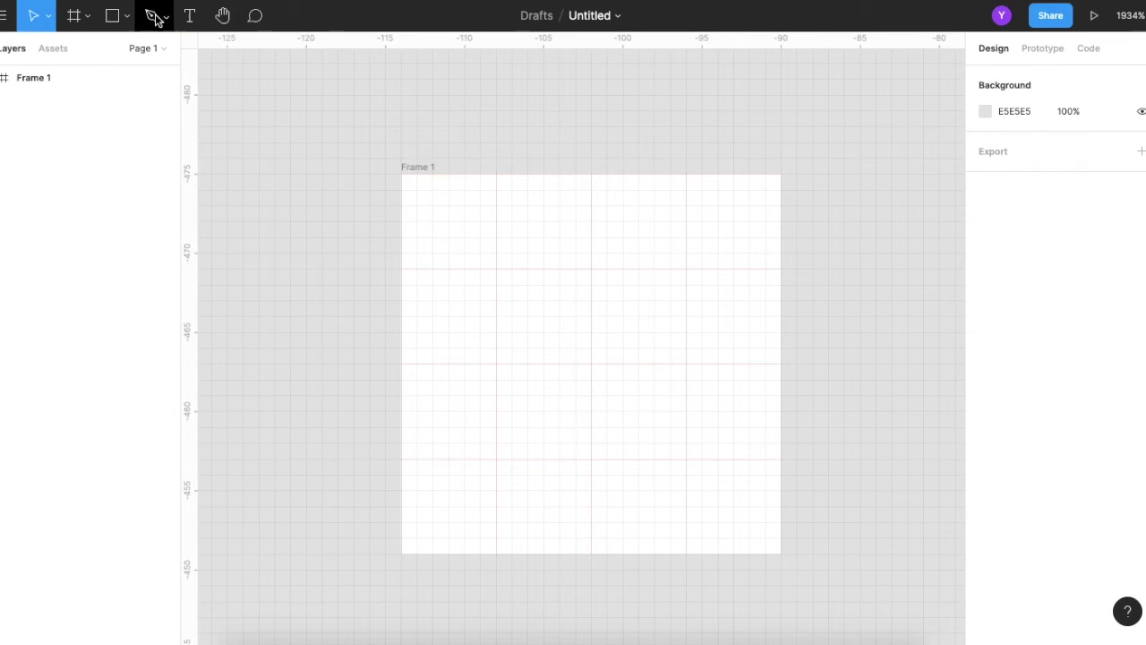
Step: Draw a 12×12 circle in Frame 1 and hollow it into a half-ring (sweep -50%, ratio ~82%)
{"action": "left_click", "coordinate": [126, 15]}
{"action": "left_click", "coordinate": [109, 111]}
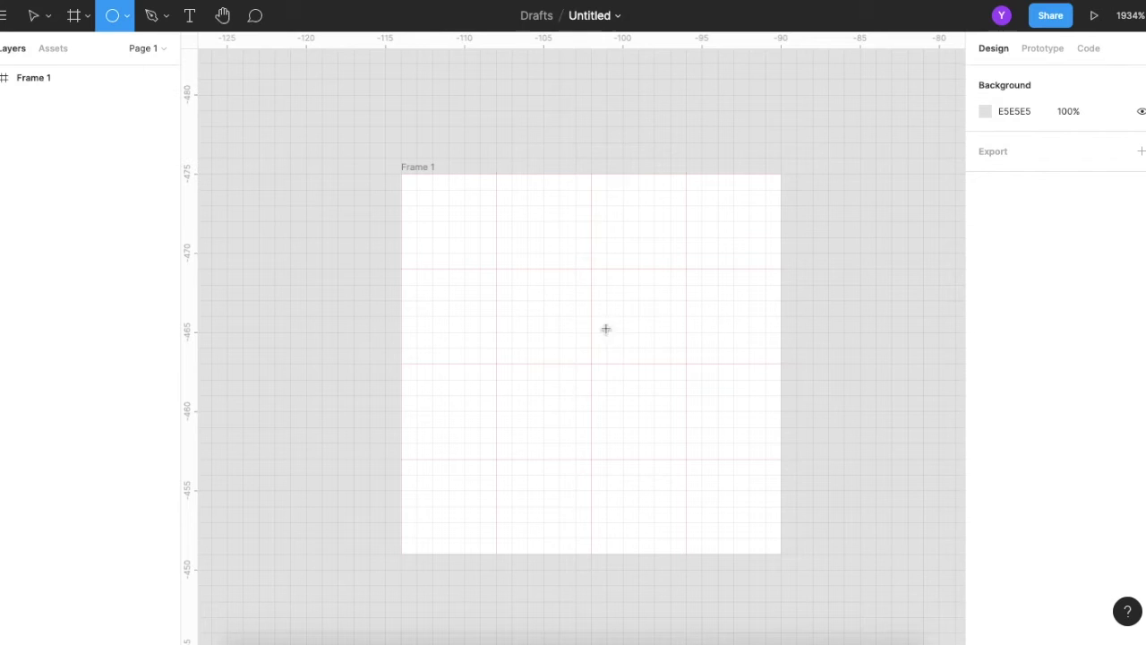
{"action": "left_click_drag", "start_coordinate": [498, 269], "coordinate": [687, 449]}
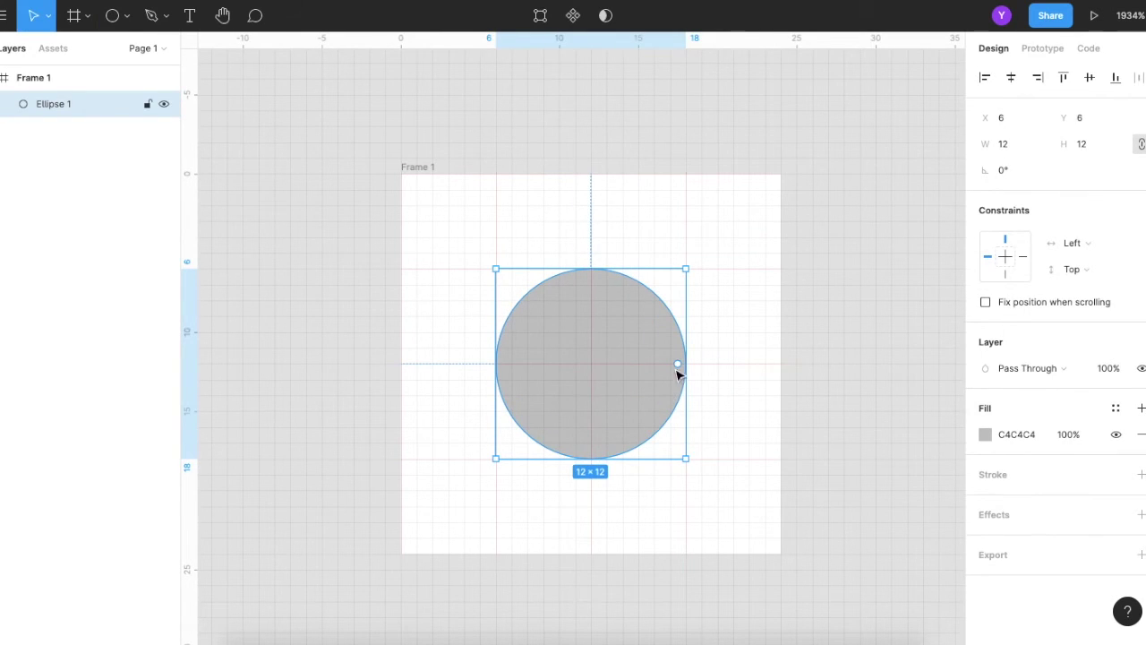
{"action": "left_click_drag", "start_coordinate": [678, 364], "coordinate": [504, 369]}
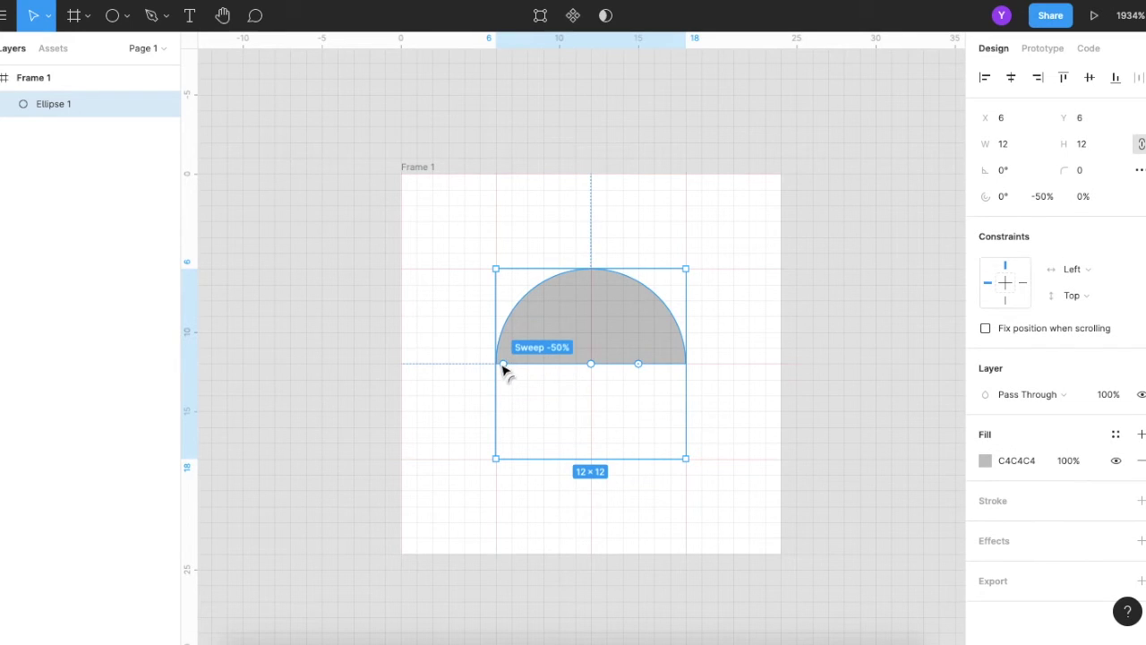
{"action": "left_click_drag", "start_coordinate": [591, 364], "coordinate": [593, 289]}
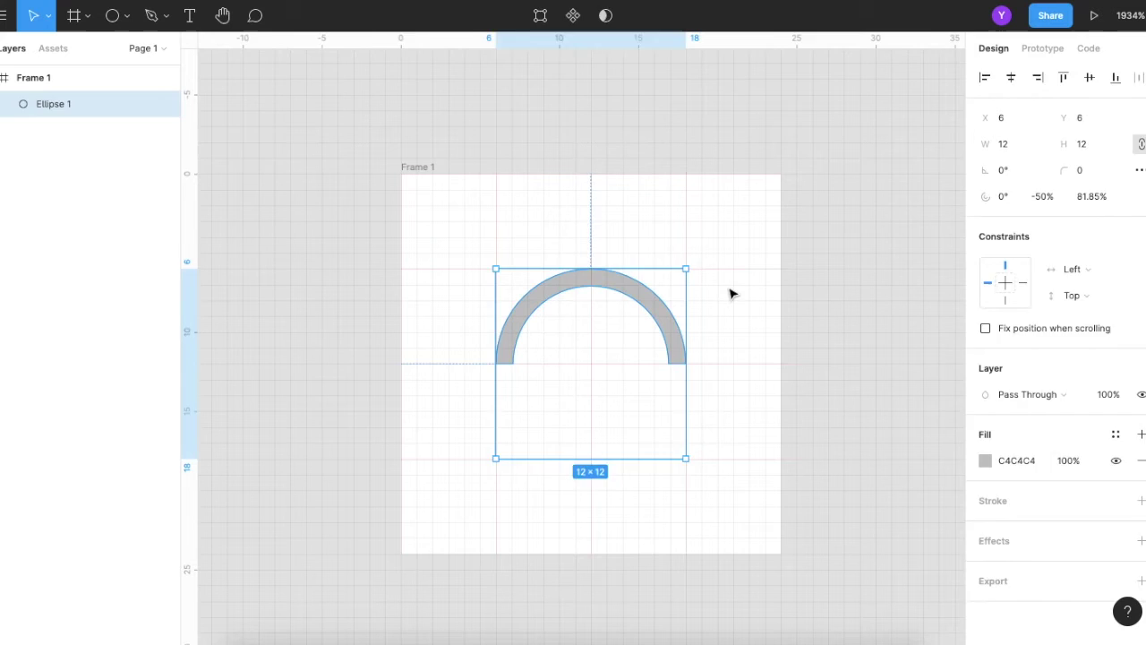
{"action": "left_click", "coordinate": [726, 297]}
{"action": "left_click", "coordinate": [664, 309]}
Step: Delete the grey half-ring so Frame 1 holds only its 6px grid
{"action": "key", "text": "Delete"}
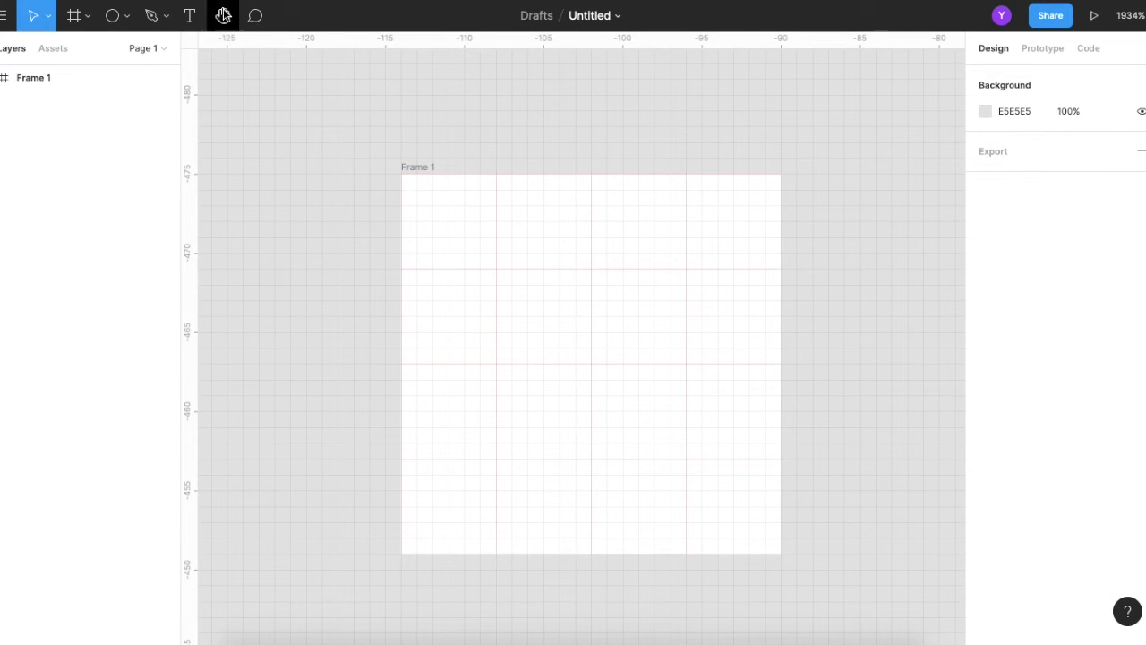
Step: Draw the roof chevron with the Pen: left edge, top centre, right edge
{"action": "left_click", "coordinate": [150, 18]}
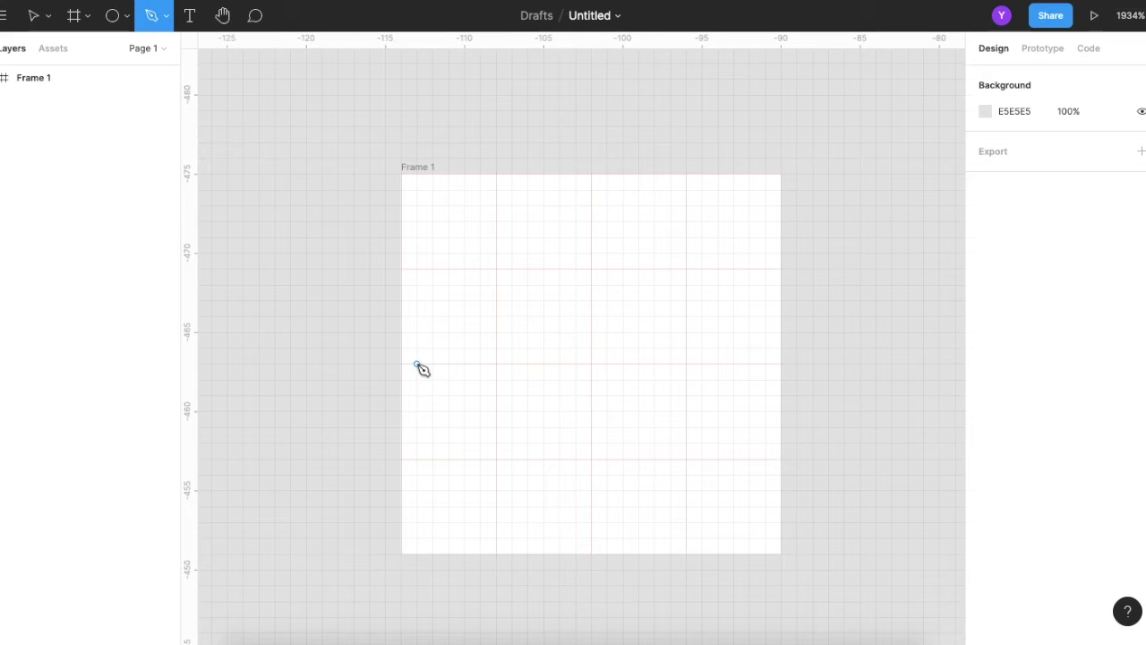
{"action": "left_click", "coordinate": [417, 365]}
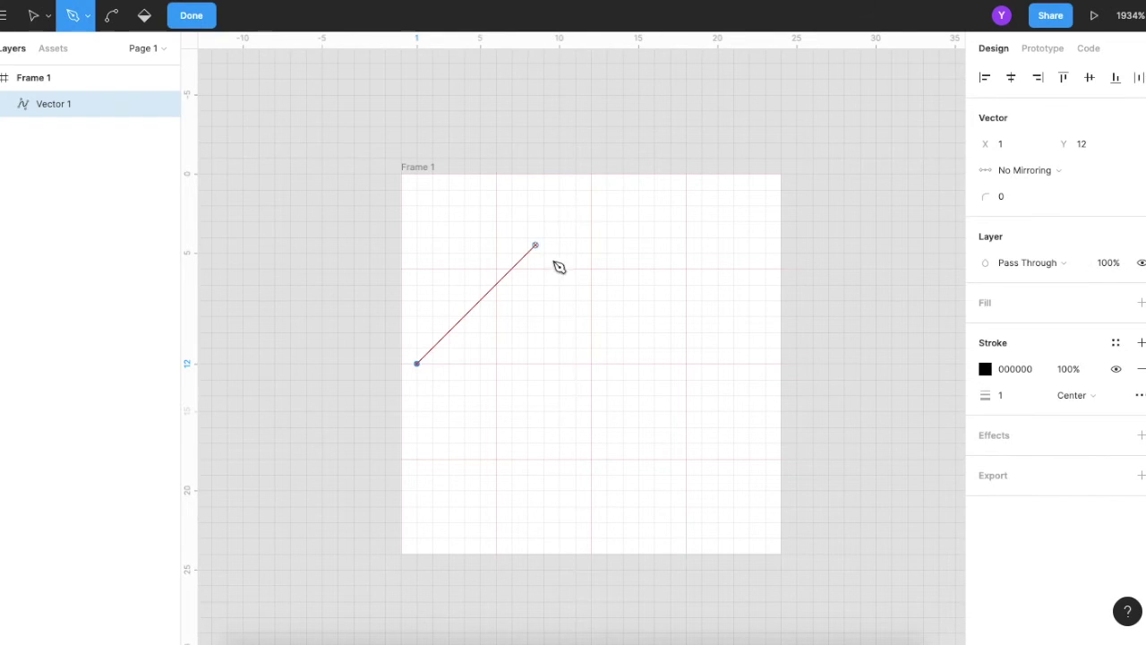
{"action": "left_click", "coordinate": [588, 189]}
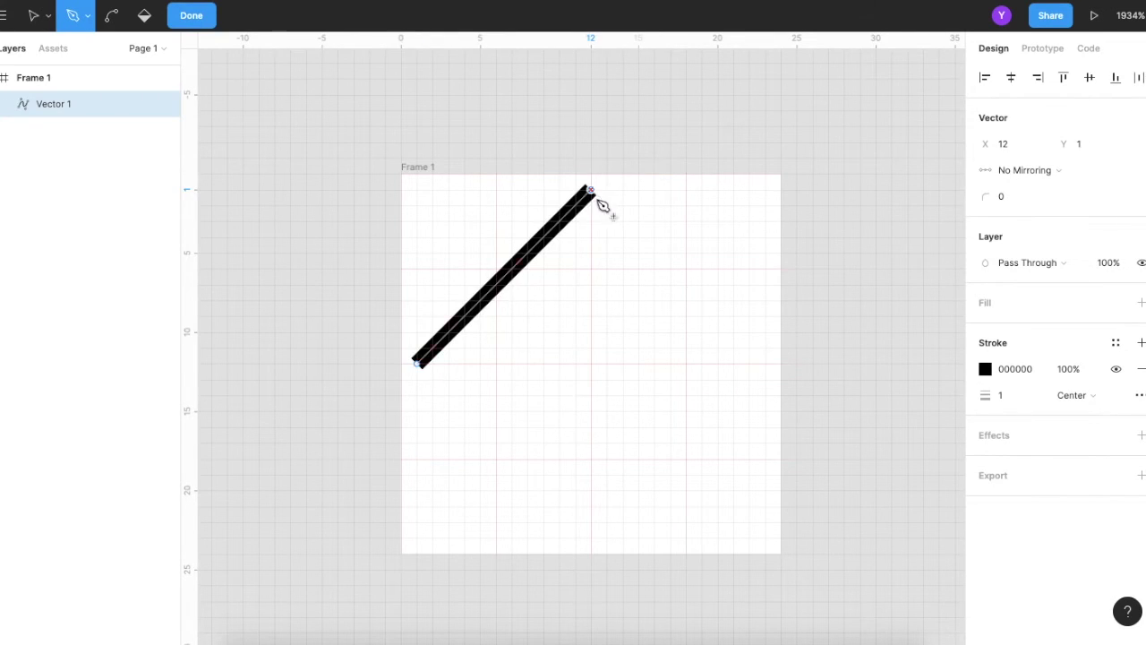
{"action": "left_click", "coordinate": [765, 365]}
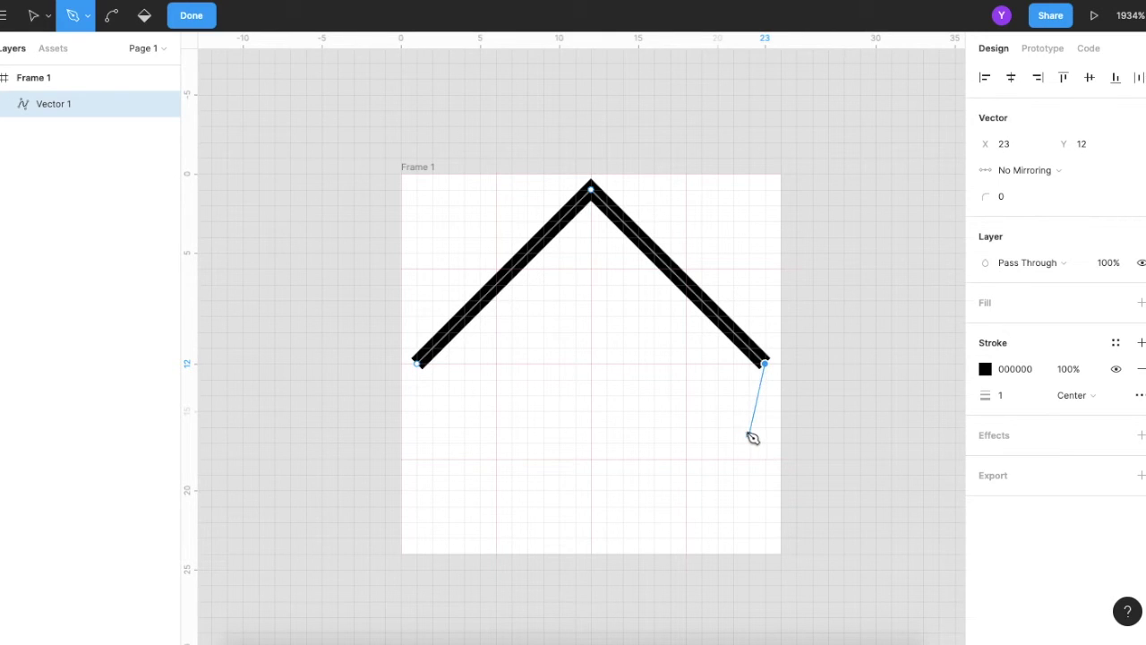
Step: Give the roof a 2px stroke and nudge it down one unit to y 2
{"action": "left_click", "coordinate": [1006, 395]}
{"action": "type", "text": "2"}
{"action": "key", "text": "Return"}
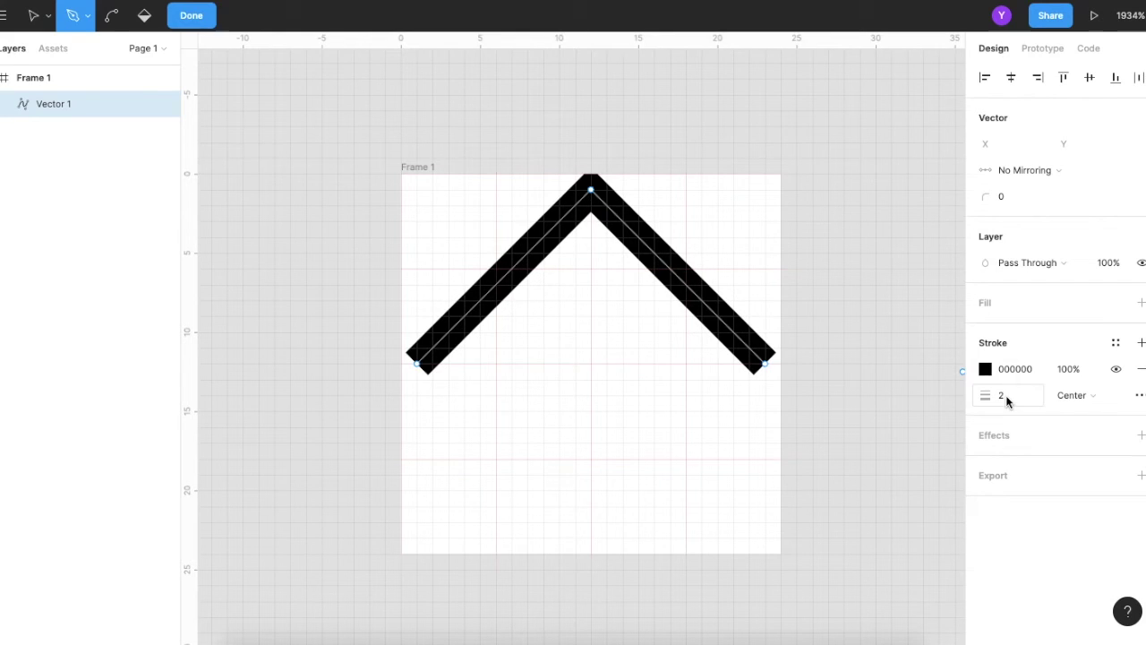
{"action": "key", "text": "Escape"}
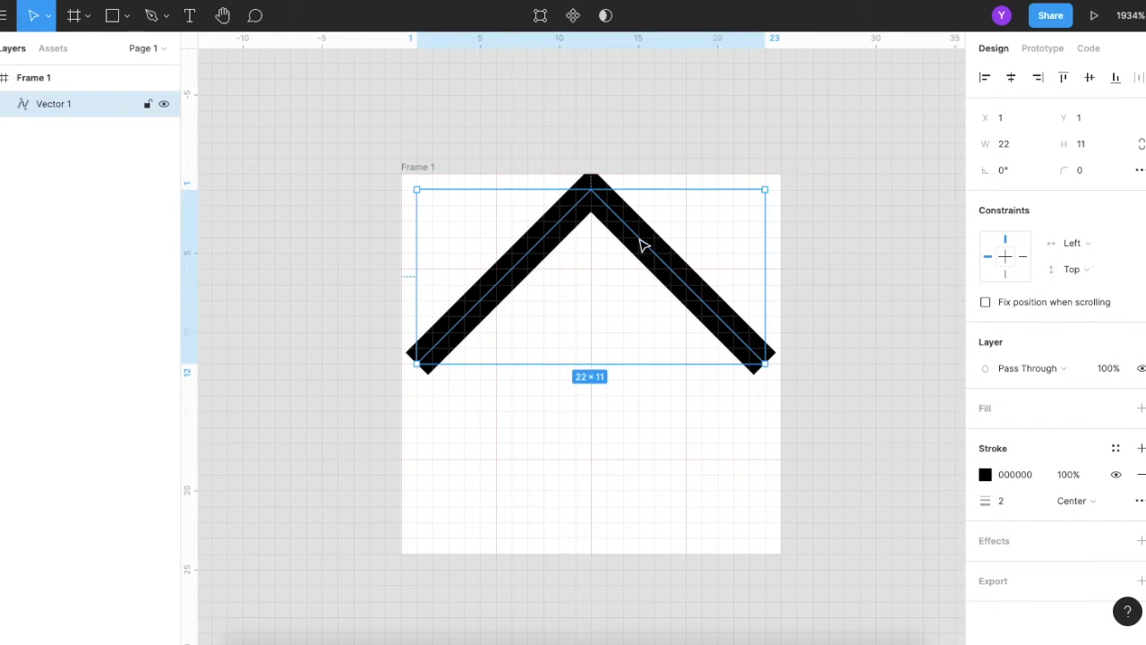
{"action": "key", "text": "Down"}
{"action": "left_click", "coordinate": [813, 252]}
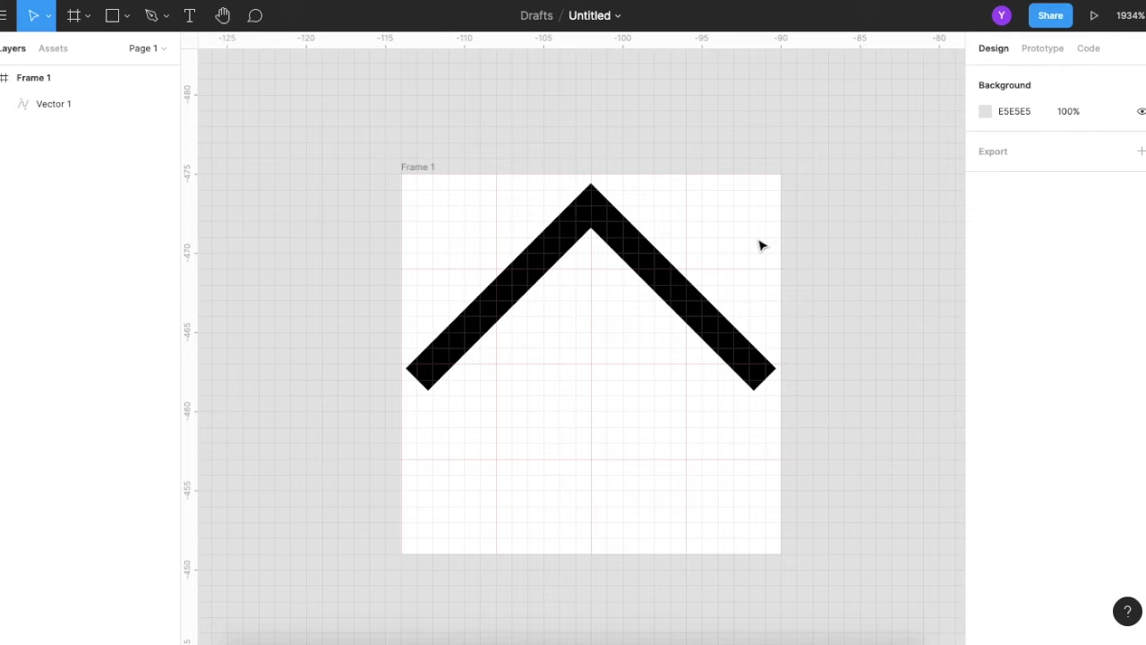
{"action": "left_click", "coordinate": [598, 202]}
{"action": "key", "text": "Up"}
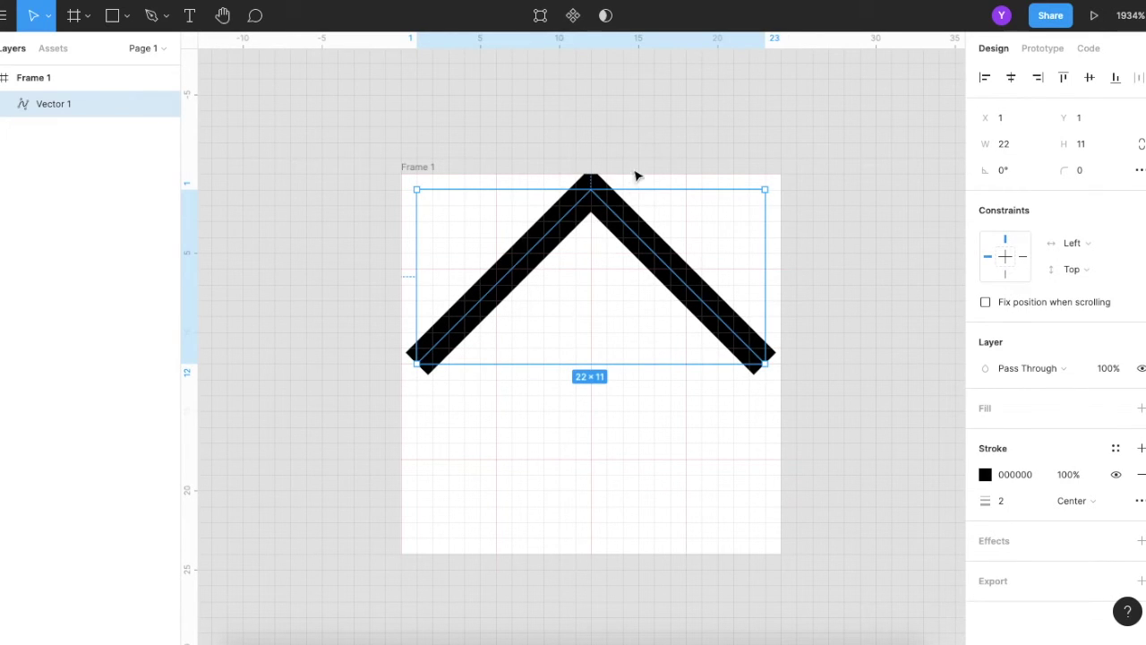
{"action": "key", "text": "Down"}
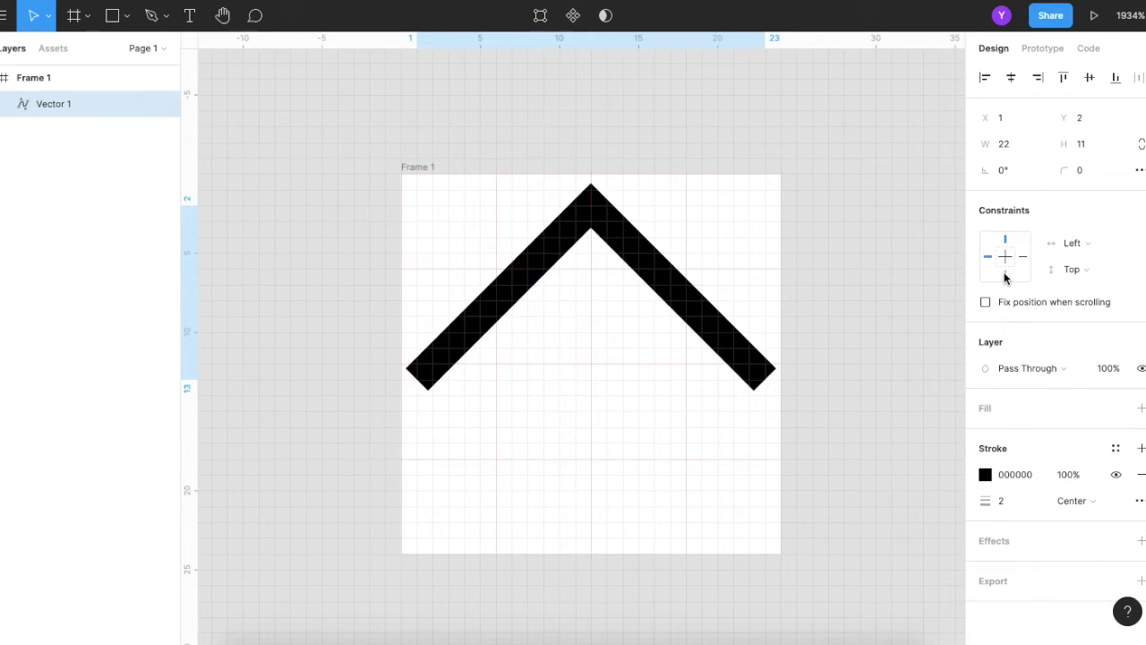
{"action": "key", "text": "Escape"}
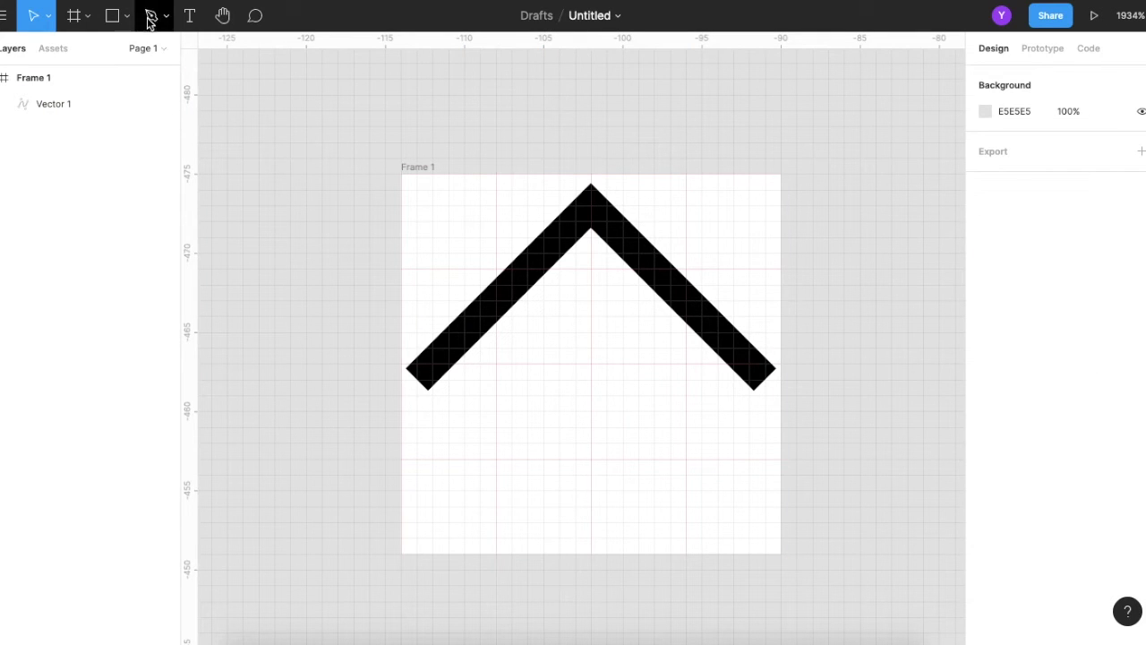
Step: Draw the left wall, floor and right wall as one pen path below the roof
{"action": "left_click", "coordinate": [151, 15]}
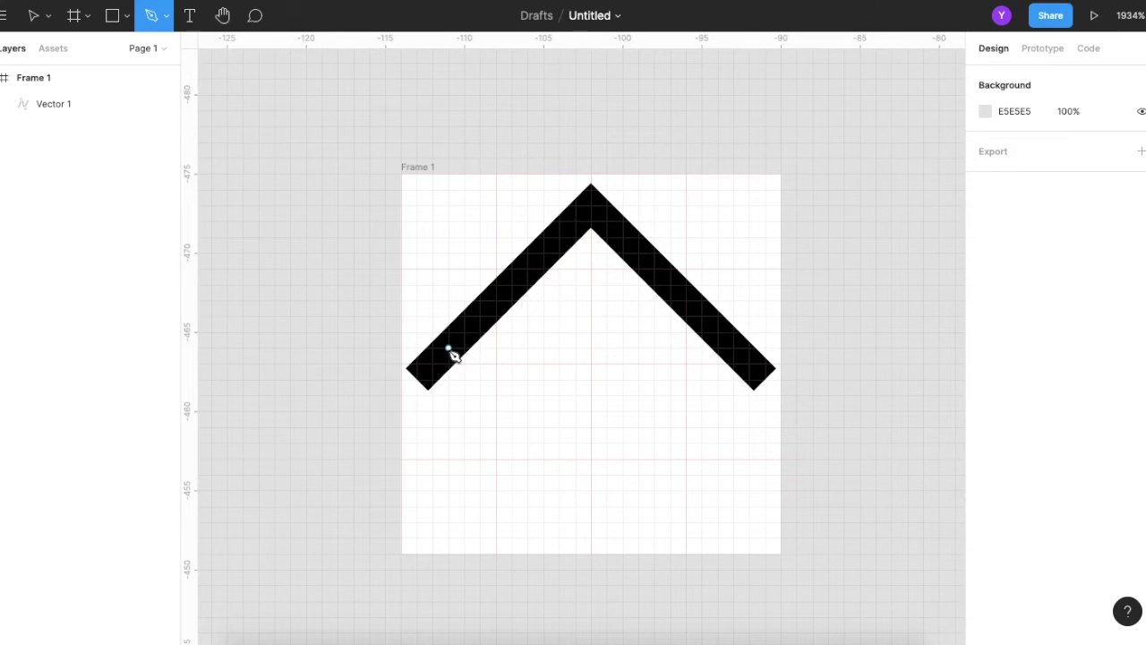
{"action": "left_click", "coordinate": [449, 350]}
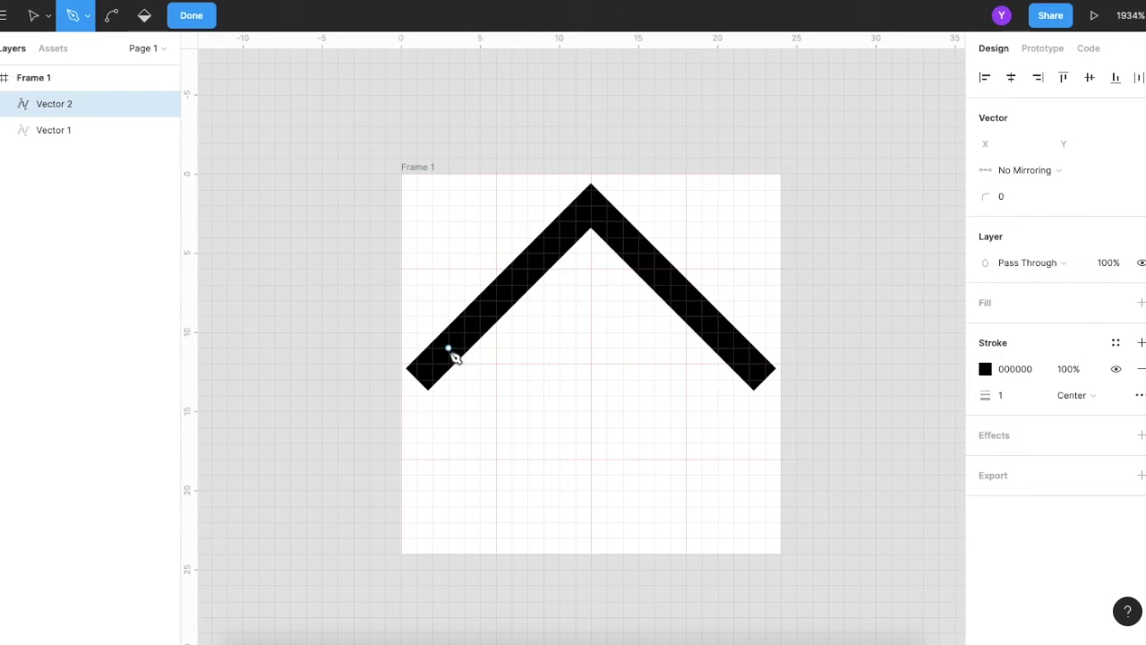
{"action": "left_click", "coordinate": [464, 332]}
{"action": "left_click", "coordinate": [464, 522]}
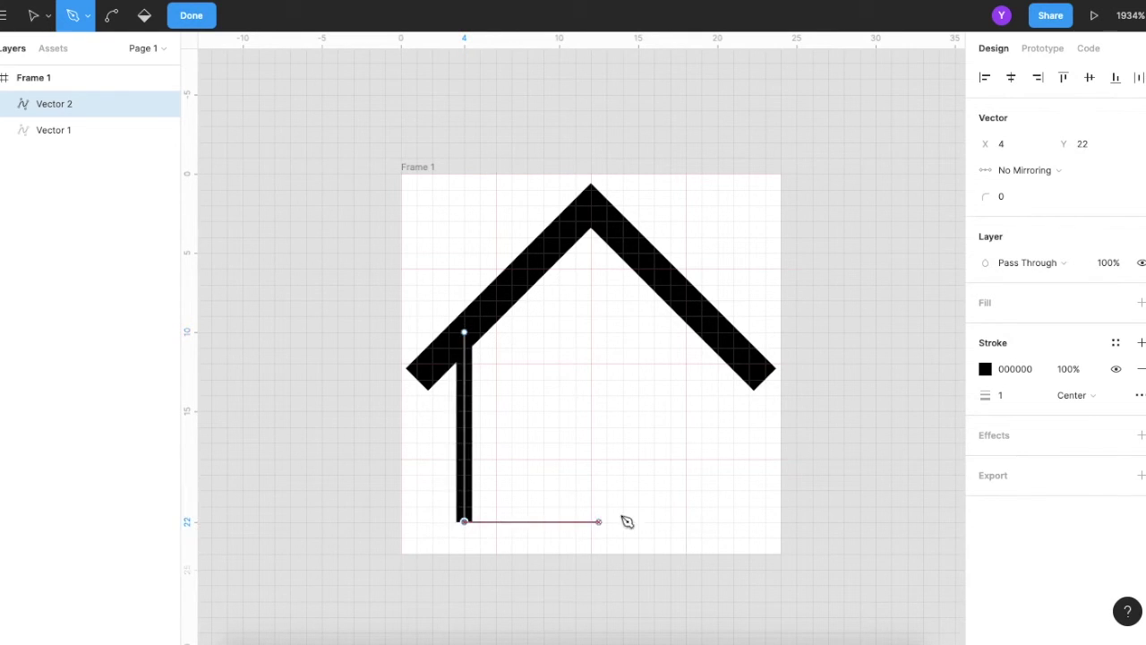
{"action": "left_click", "coordinate": [718, 521]}
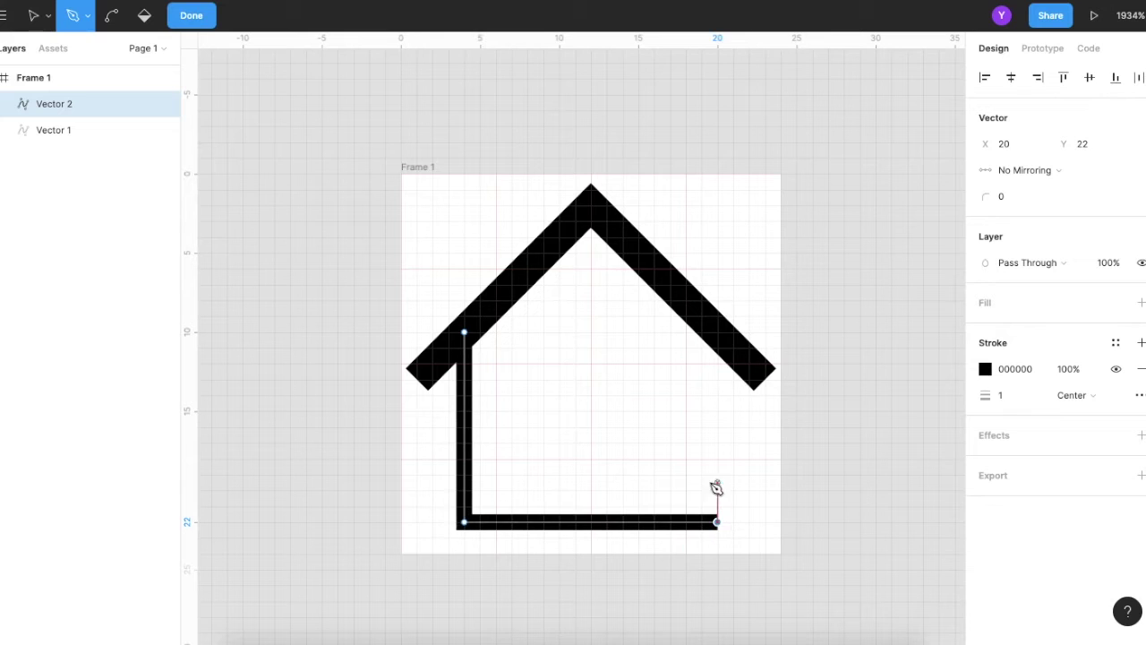
{"action": "left_click", "coordinate": [718, 332]}
{"action": "key", "text": "Escape"}
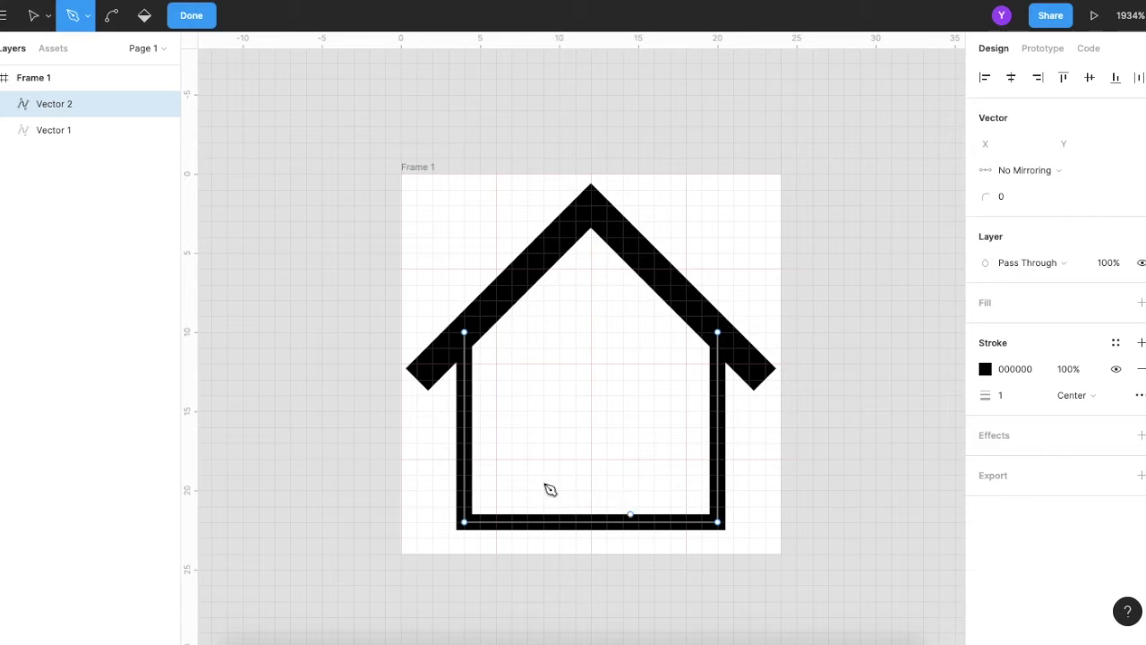
Step: Set the walls path's stroke weight to 2 px and exit editing
{"action": "left_click", "coordinate": [1007, 395]}
{"action": "type", "text": "2"}
{"action": "key", "text": "Return"}
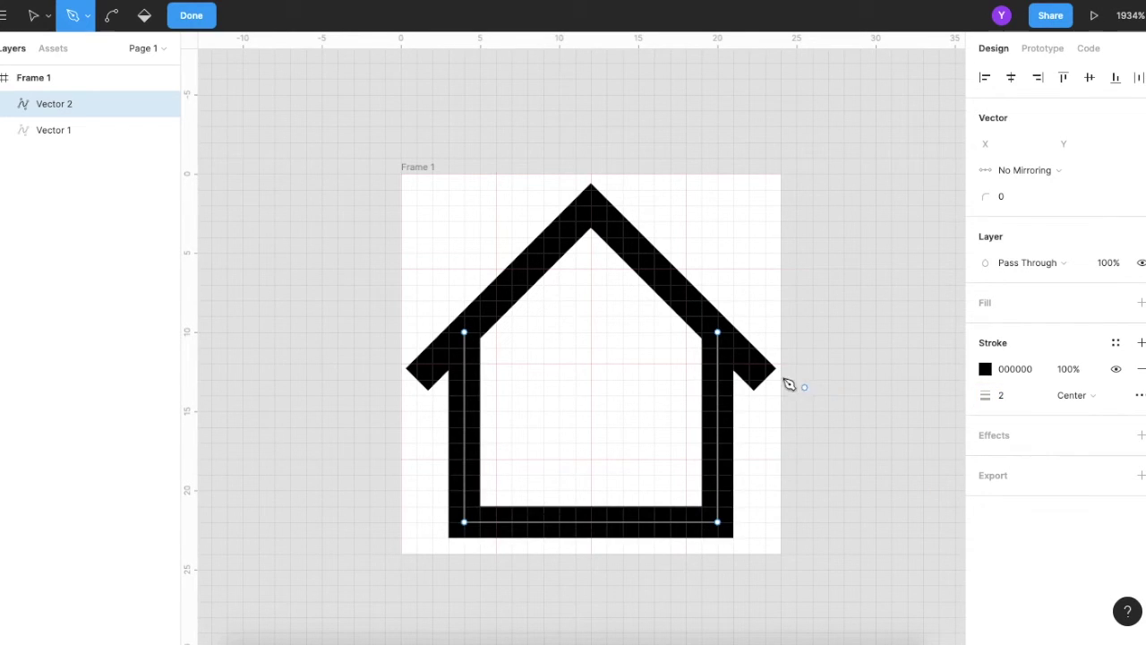
{"action": "left_click", "coordinate": [34, 18]}
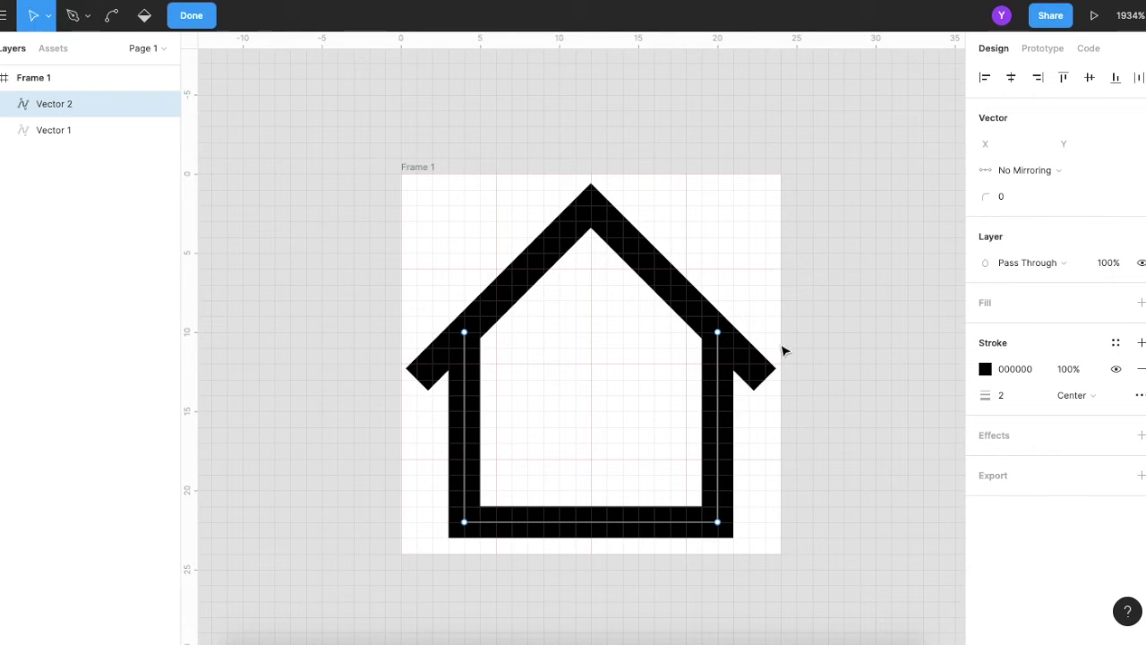
{"action": "left_click_drag", "start_coordinate": [717, 333], "coordinate": [717, 231]}
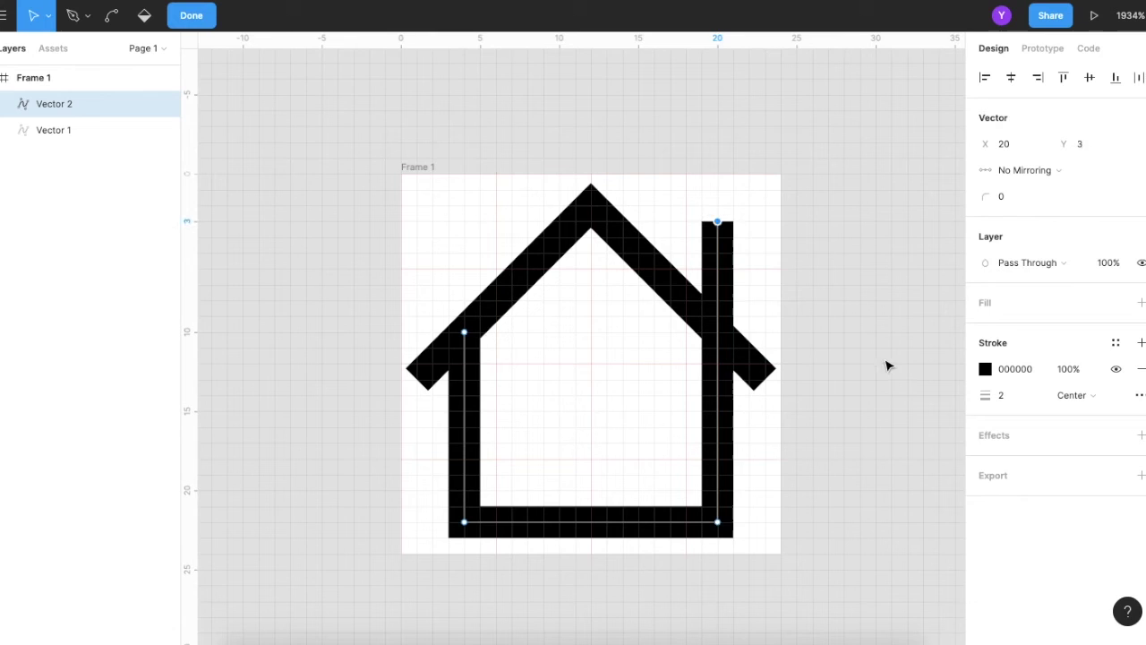
{"action": "key", "text": "ctrl+z"}
{"action": "scroll", "coordinate": [810, 359], "scroll_direction": "down", "scroll_amount": 1}
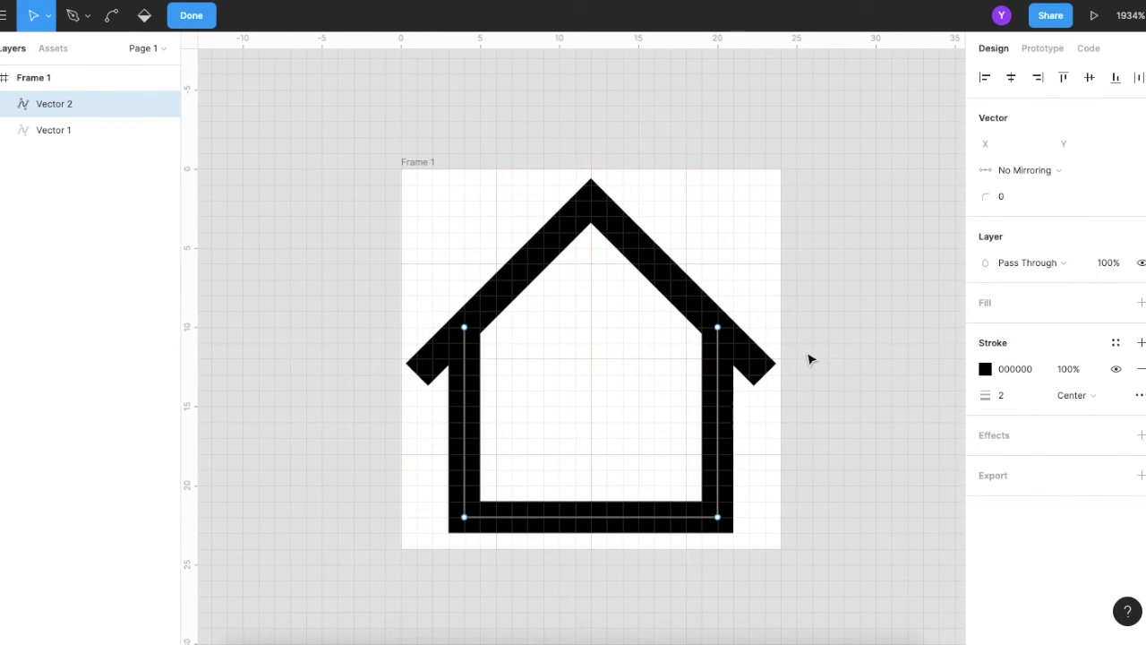
{"action": "key", "text": "Escape"}
{"action": "key", "text": "Escape"}
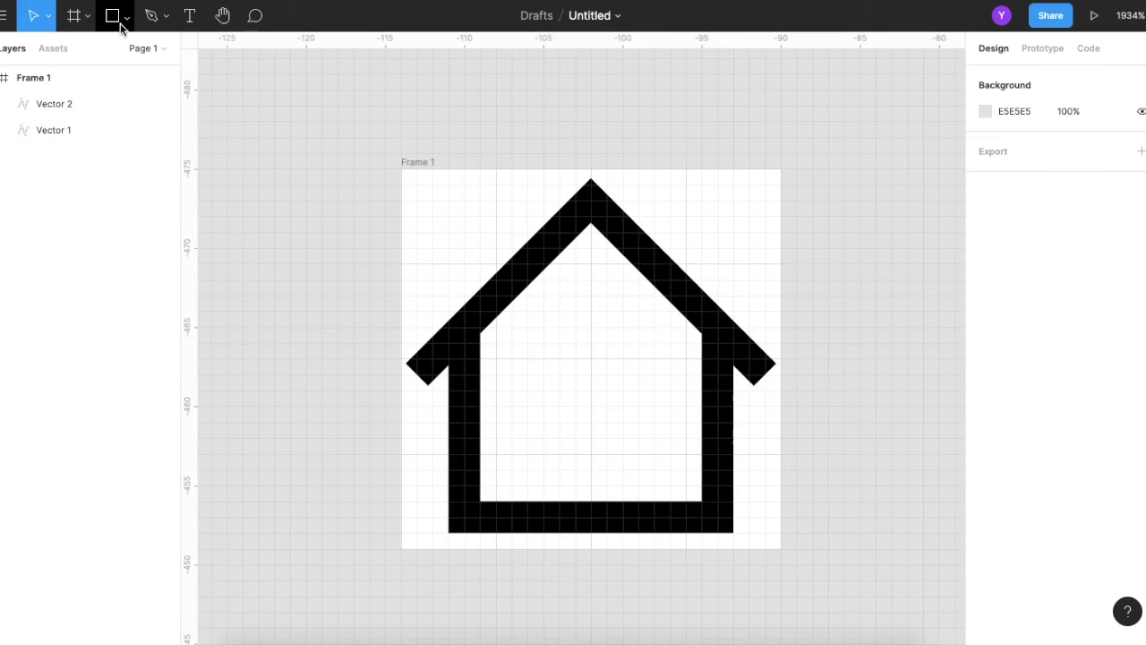
Step: Draw a four-point door outline standing on the house's floor
{"action": "left_click", "coordinate": [152, 16]}
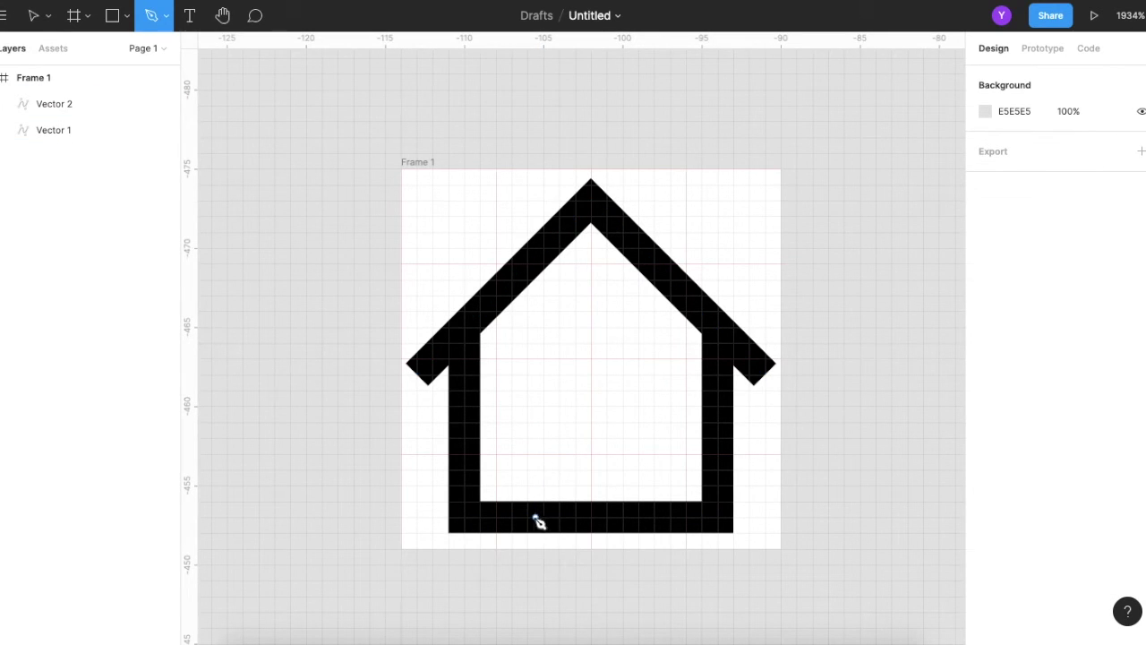
{"action": "left_click", "coordinate": [542, 516]}
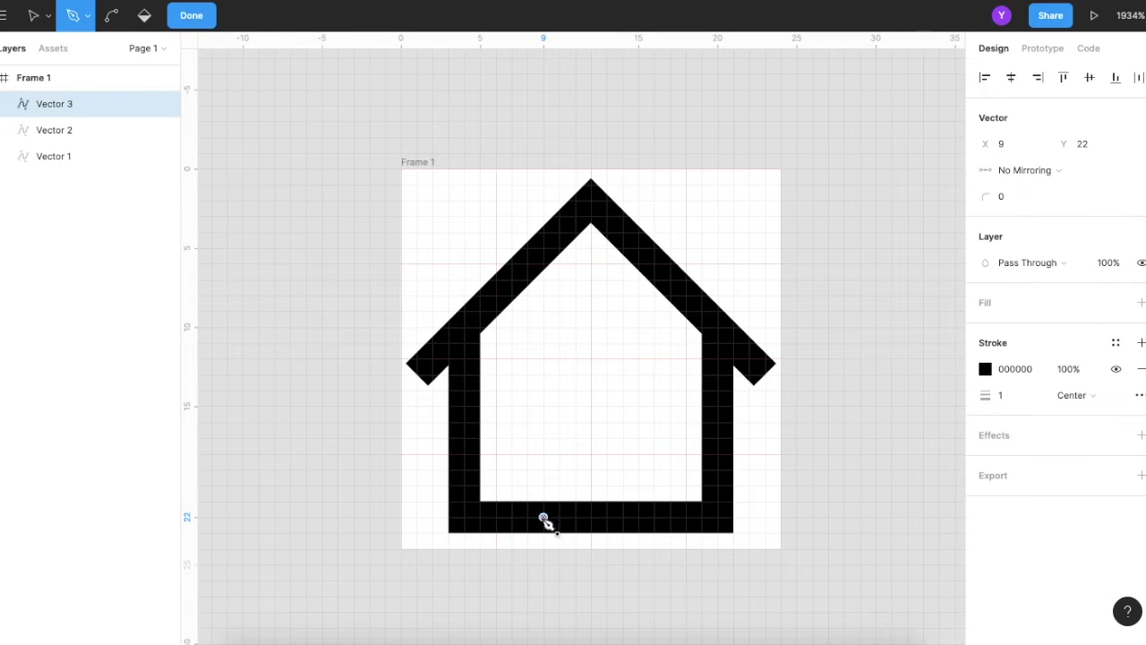
{"action": "left_click", "coordinate": [543, 392]}
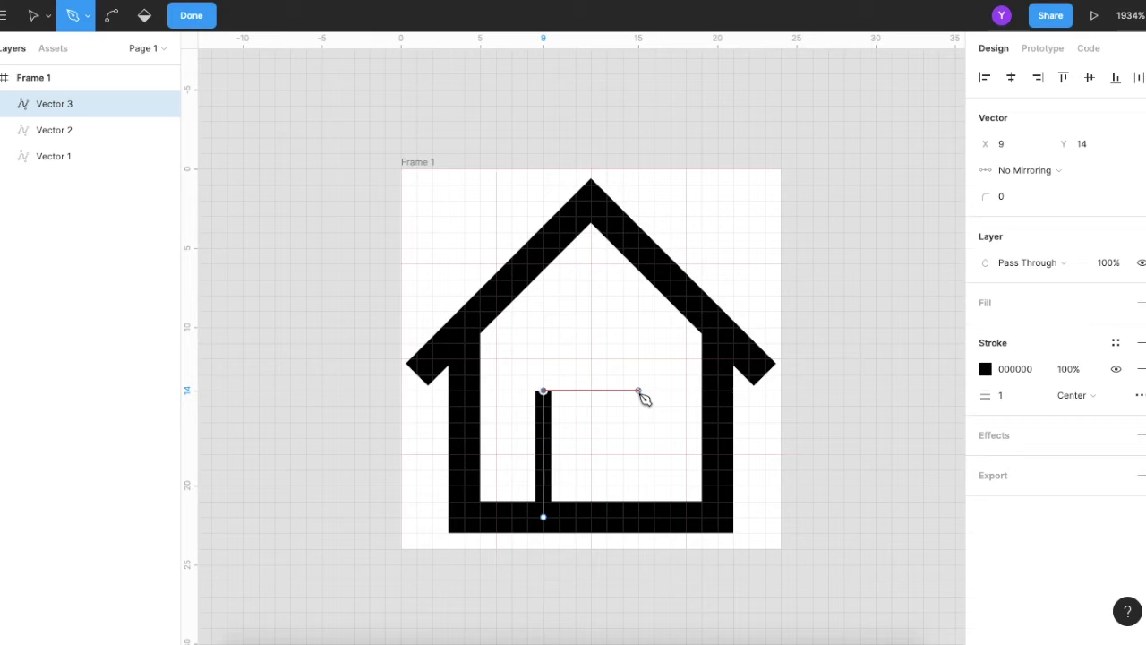
{"action": "left_click", "coordinate": [638, 391]}
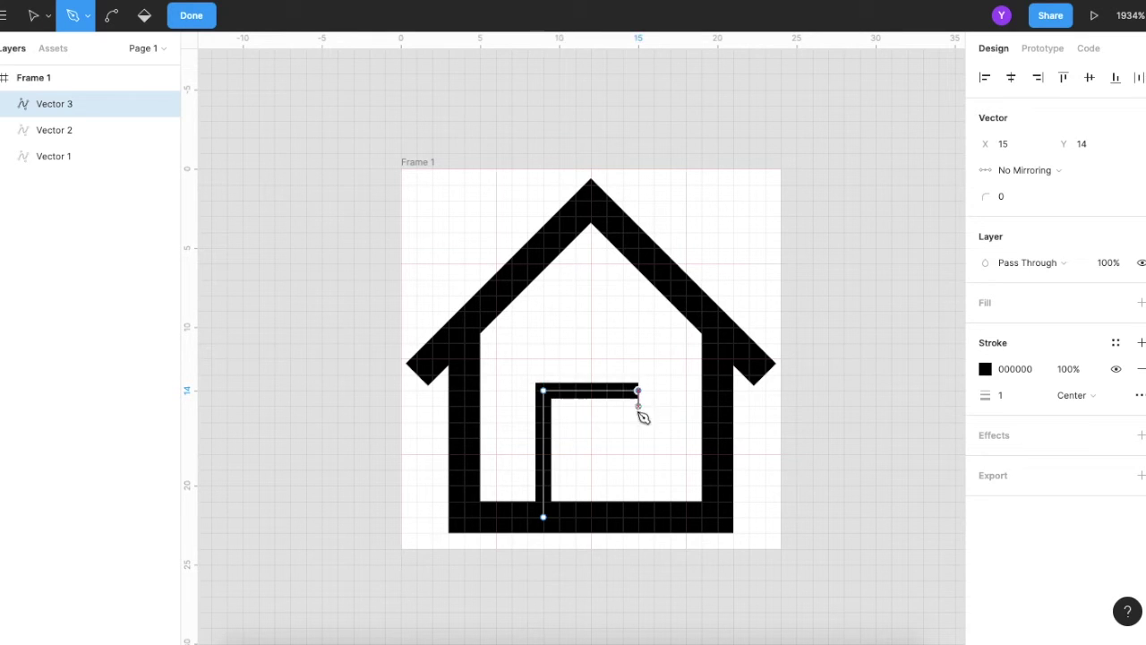
{"action": "left_click", "coordinate": [638, 517]}
Step: Give the door a 2 px stroke and view the icon at actual size
{"action": "left_click", "coordinate": [1003, 403]}
{"action": "type", "text": "2"}
{"action": "key", "text": "Return"}
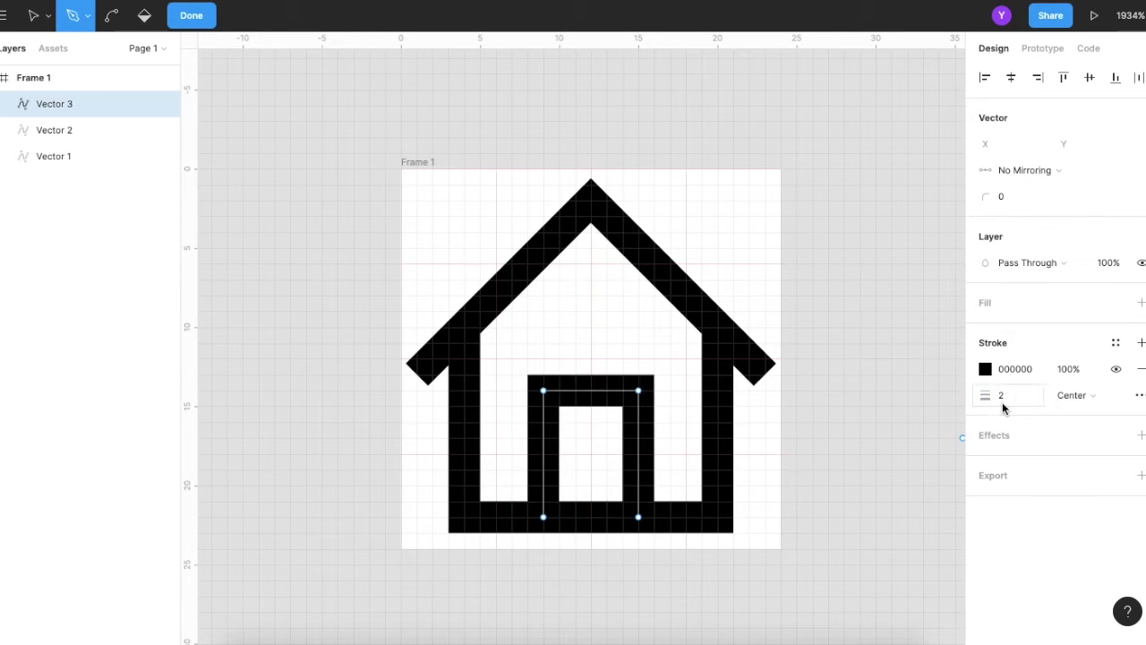
{"action": "left_click", "coordinate": [817, 399]}
{"action": "key", "text": "shift+0"}
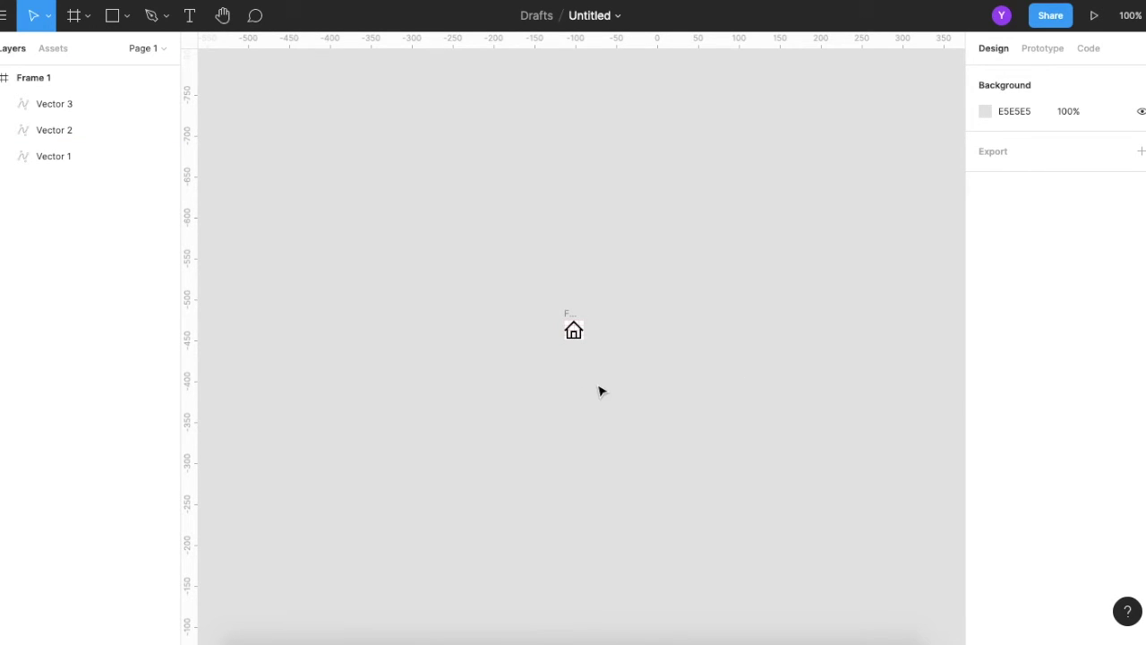
{"action": "key", "text": "shift+1"}
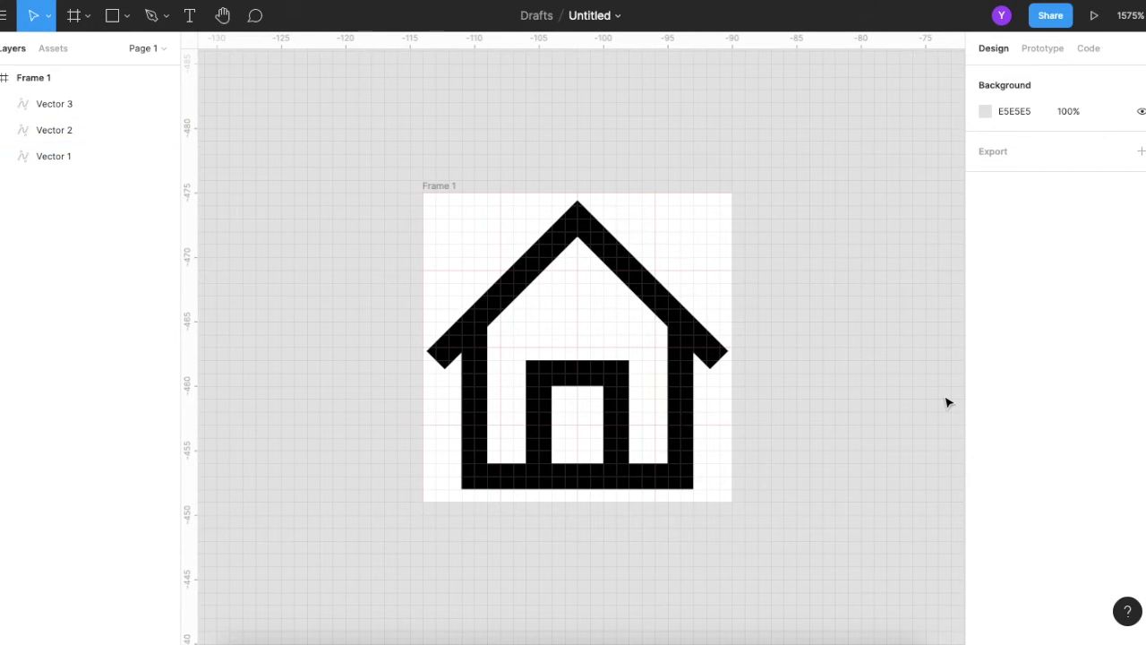
{"action": "key", "text": "shift+0"}
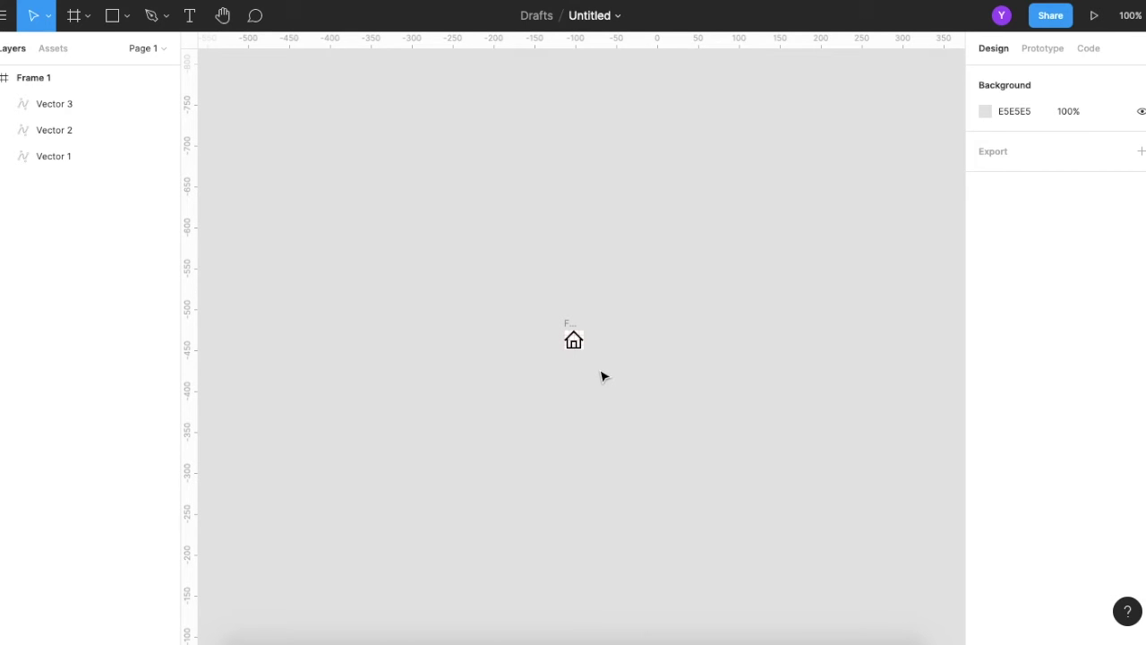
{"action": "key", "text": "shift+1"}
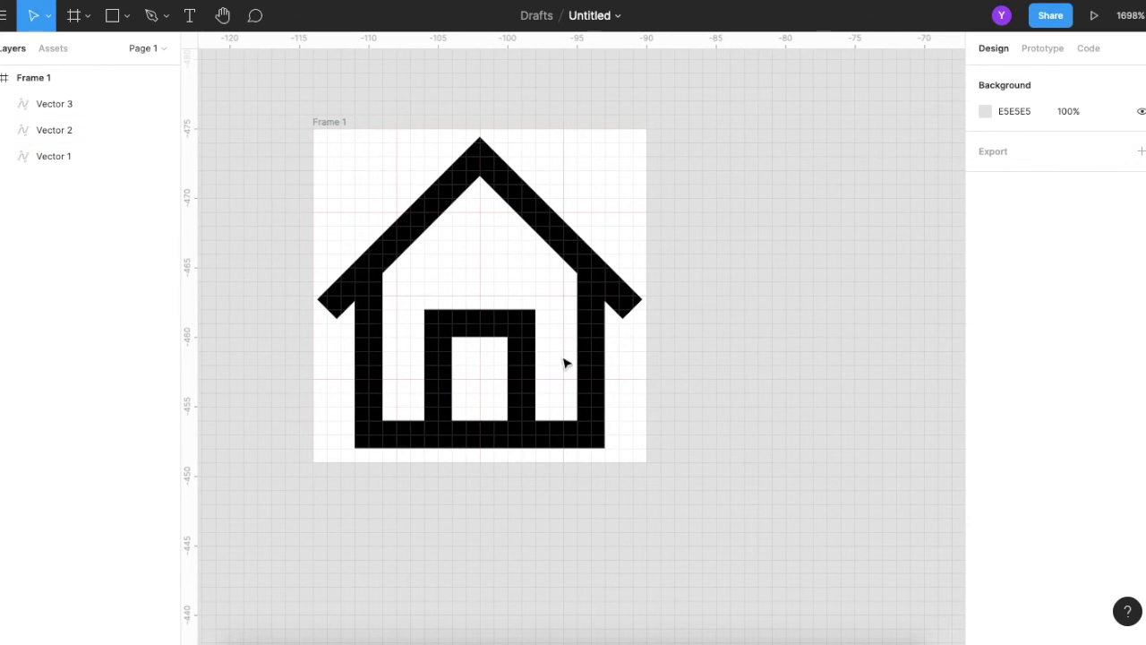
Step: Give the house's roof, door and wall vectors a corner radius of 1
{"action": "left_click", "coordinate": [527, 210]}
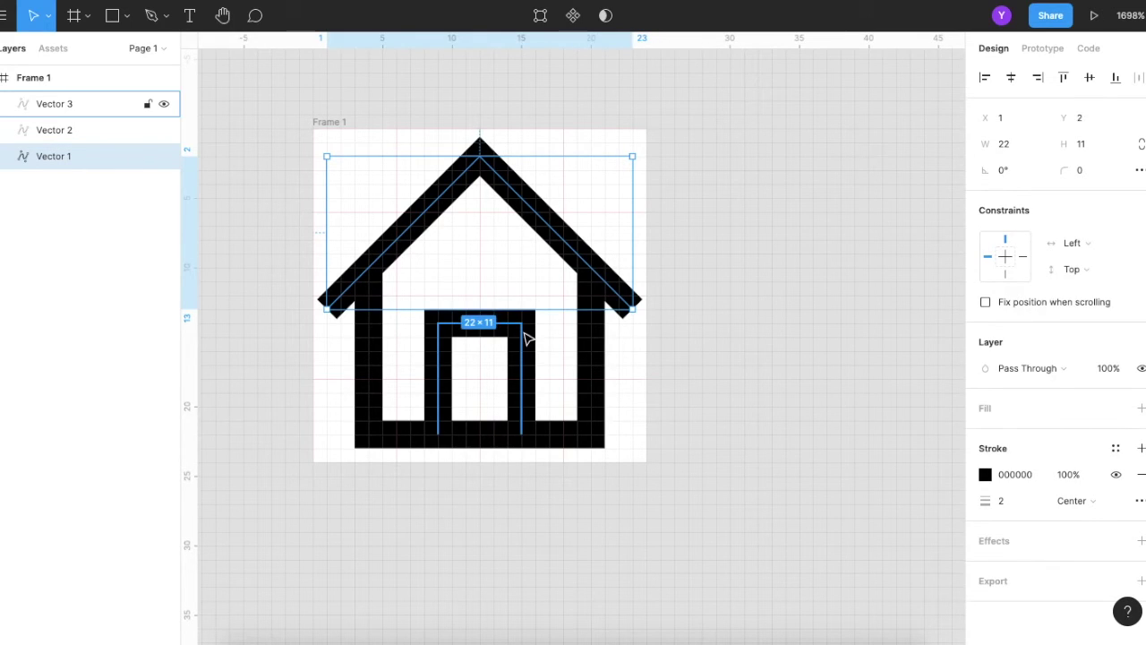
{"action": "left_click", "coordinate": [524, 337], "text": "shift"}
{"action": "left_click", "coordinate": [591, 419], "text": "shift"}
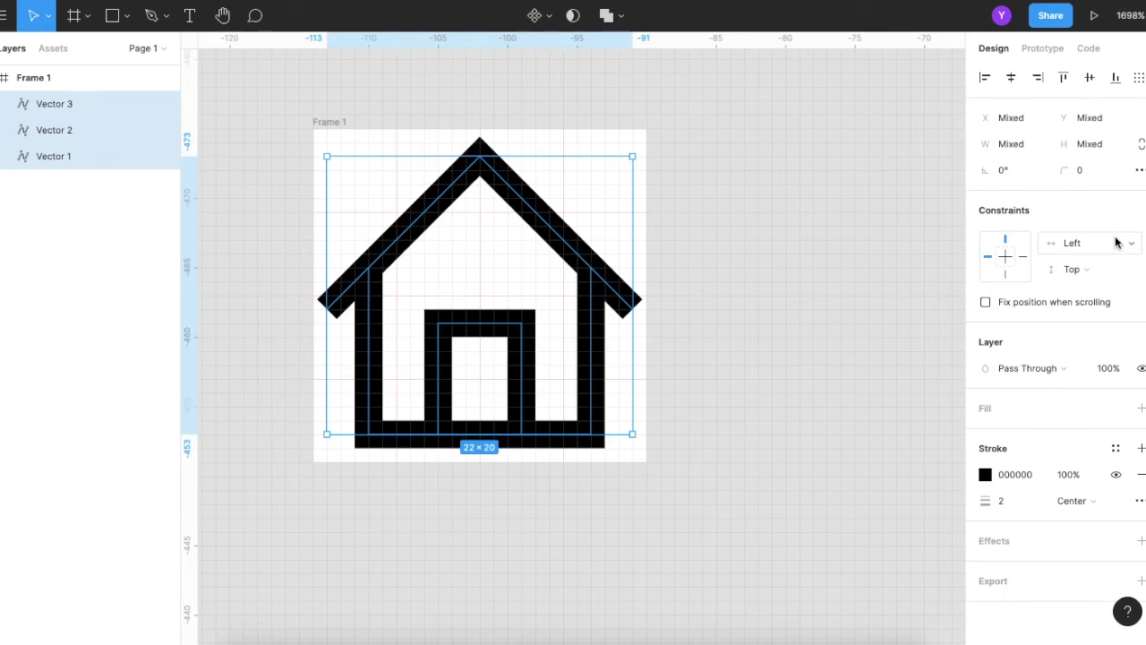
{"action": "left_click", "coordinate": [1082, 179]}
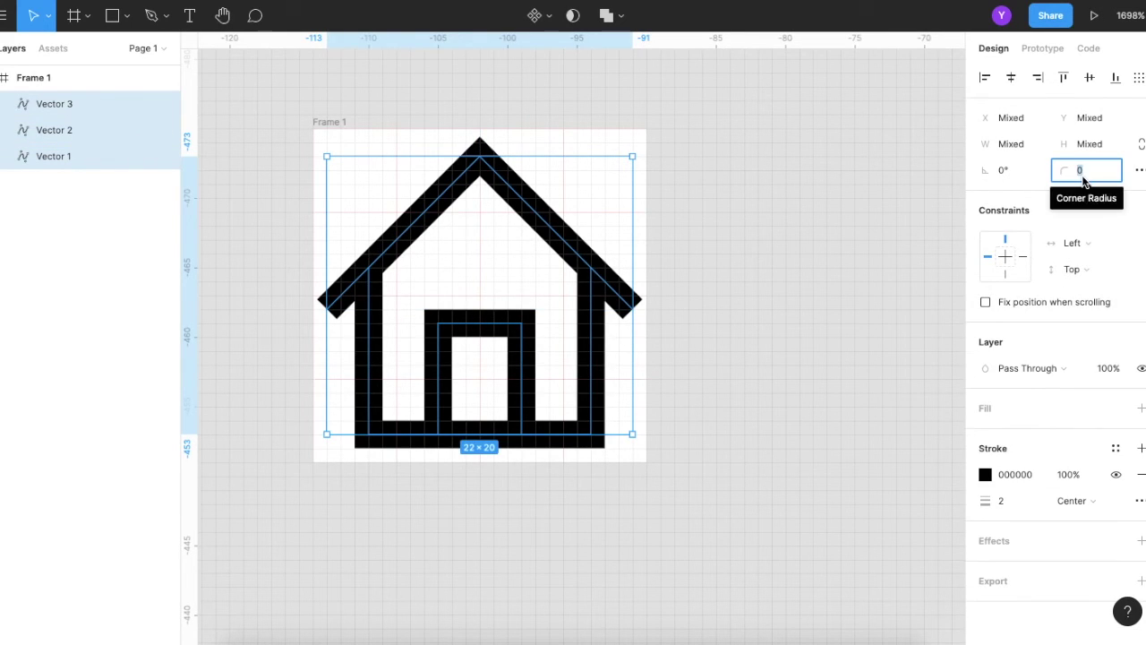
{"action": "type", "text": "1"}
{"action": "key", "text": "Return"}
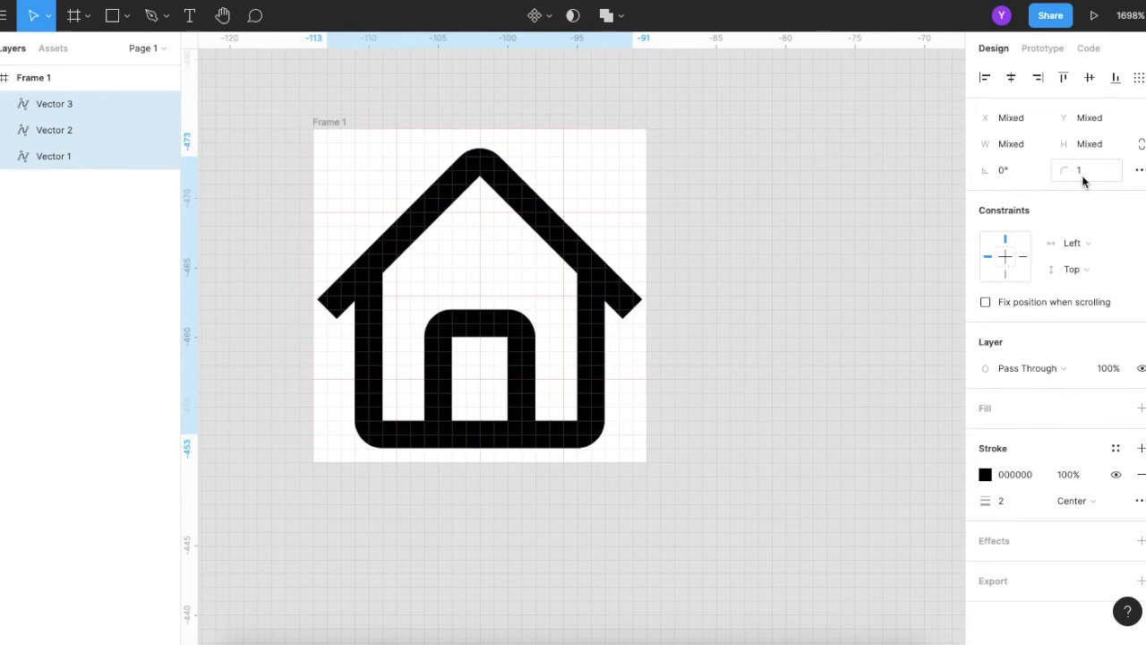
Step: Deselect the house and view the canvas at 100% zoom
{"action": "left_click", "coordinate": [809, 343]}
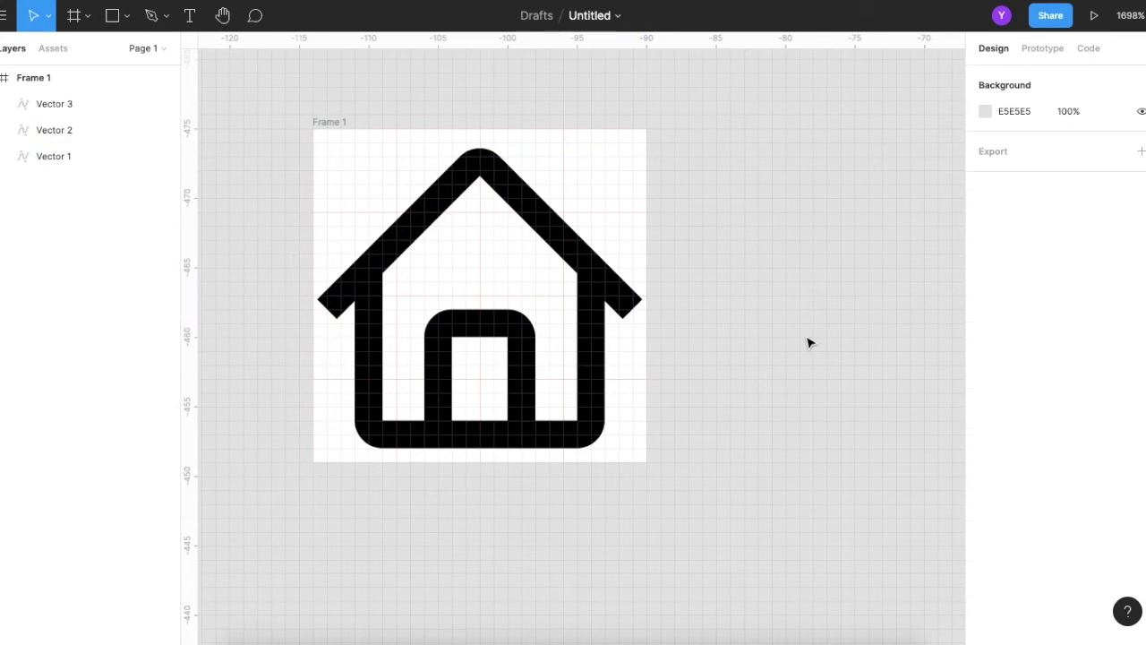
{"action": "key", "text": "shift+0"}
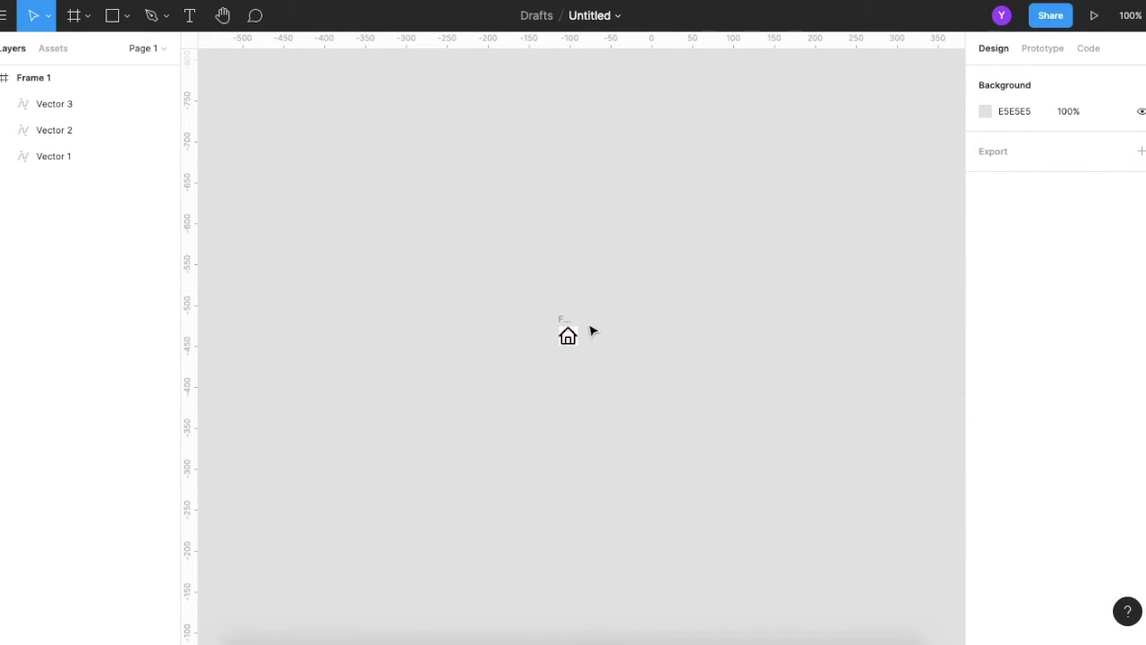
{"action": "scroll", "coordinate": [586, 336], "scroll_direction": "up", "scroll_amount": 5}
{"action": "scroll", "coordinate": [583, 337], "scroll_direction": "up", "scroll_amount": 2}
{"action": "scroll", "coordinate": [583, 337], "scroll_direction": "down", "scroll_amount": 1}
{"action": "scroll", "coordinate": [583, 337], "scroll_direction": "down", "scroll_amount": 1}
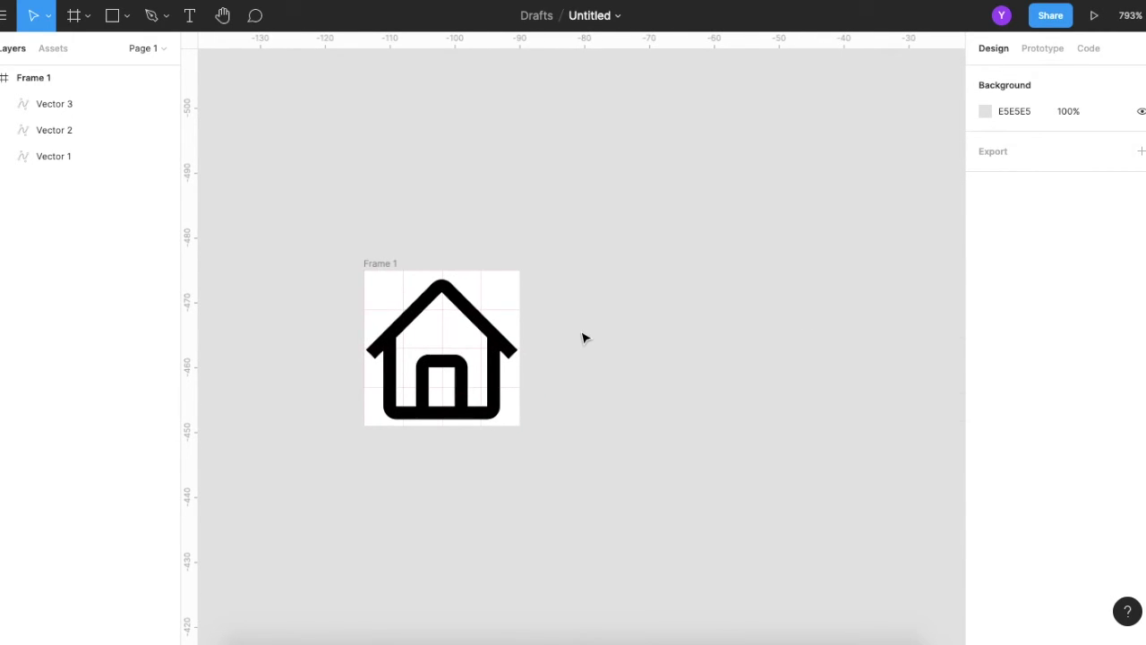
{"action": "scroll", "coordinate": [583, 337], "scroll_direction": "down", "scroll_amount": 1}
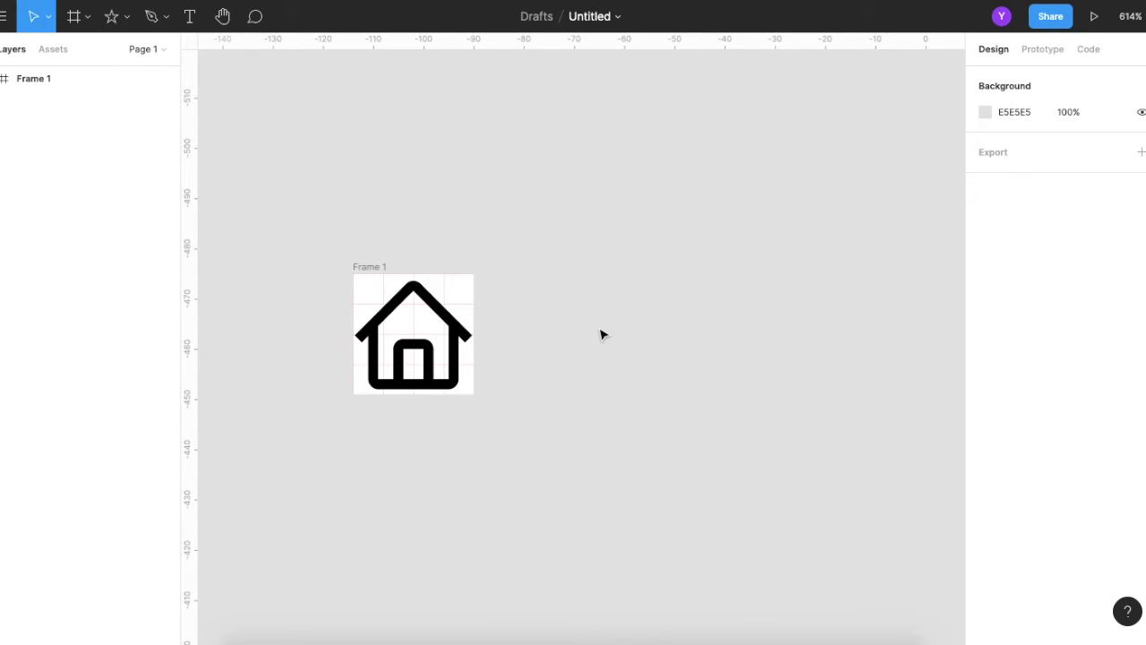
Step: Paste a copy of the house frame and place it right of Frame 1
{"action": "left_click", "coordinate": [359, 263]}
{"action": "scroll", "coordinate": [606, 324], "scroll_direction": "right", "scroll_amount": 2}
{"action": "scroll", "coordinate": [602, 323], "scroll_direction": "left", "scroll_amount": 2}
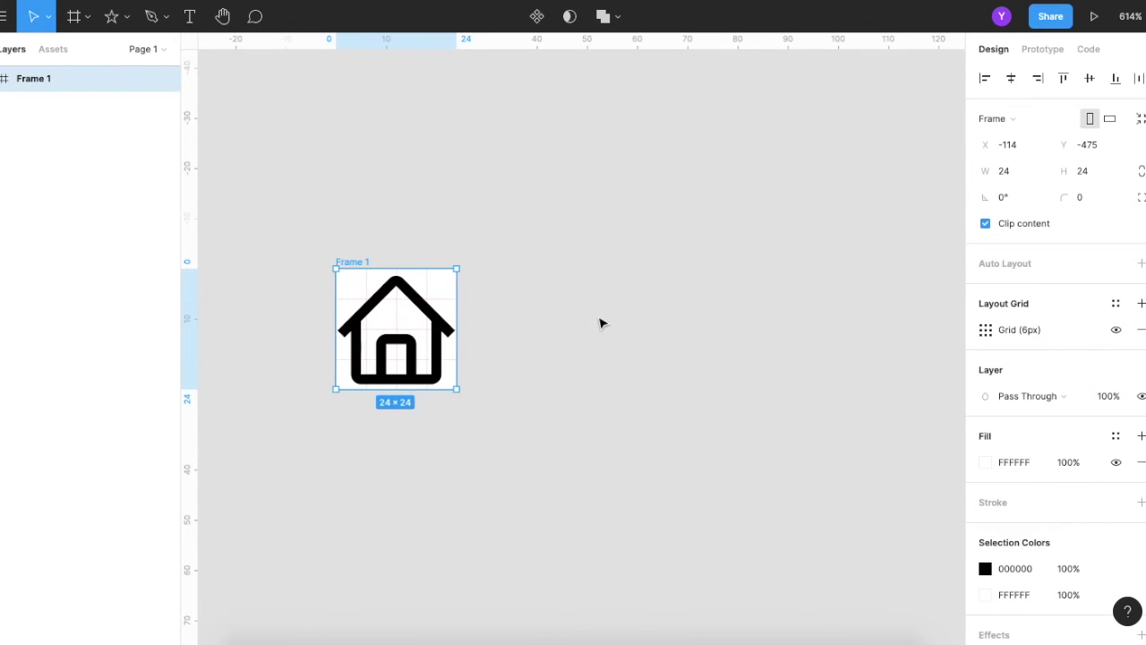
{"action": "key", "text": "ctrl+v"}
{"action": "left_click_drag", "start_coordinate": [706, 325], "coordinate": [617, 328]}
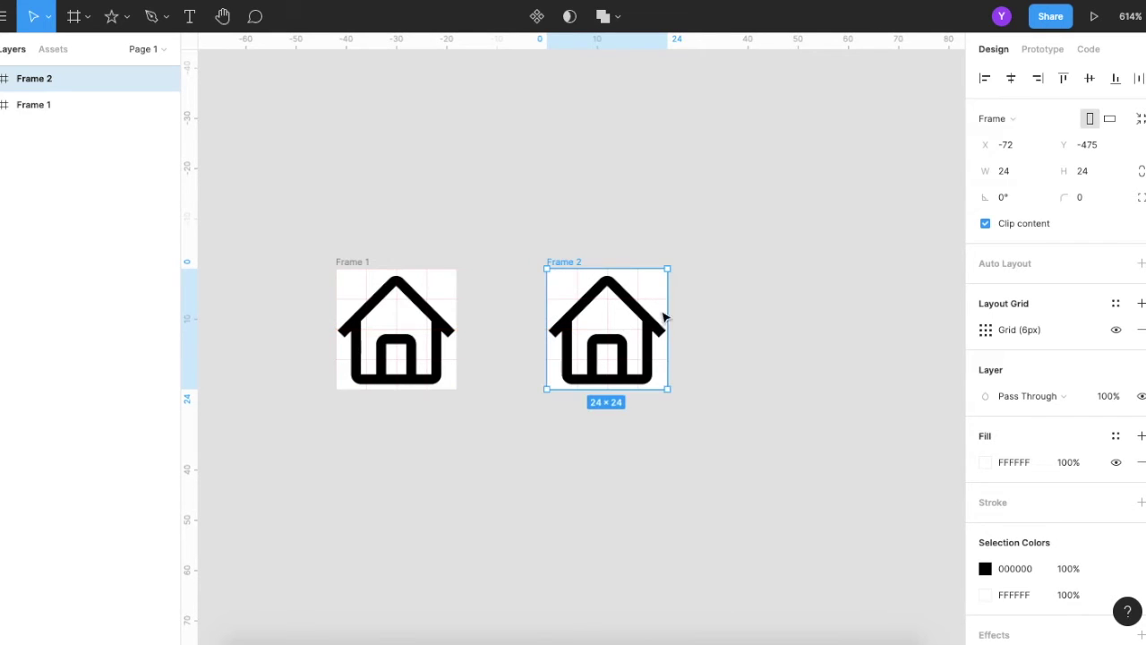
{"action": "left_click", "coordinate": [768, 281]}
Step: Delete the copied house drawing so Frame 2 is left empty
{"action": "left_click_drag", "start_coordinate": [553, 281], "coordinate": [647, 373]}
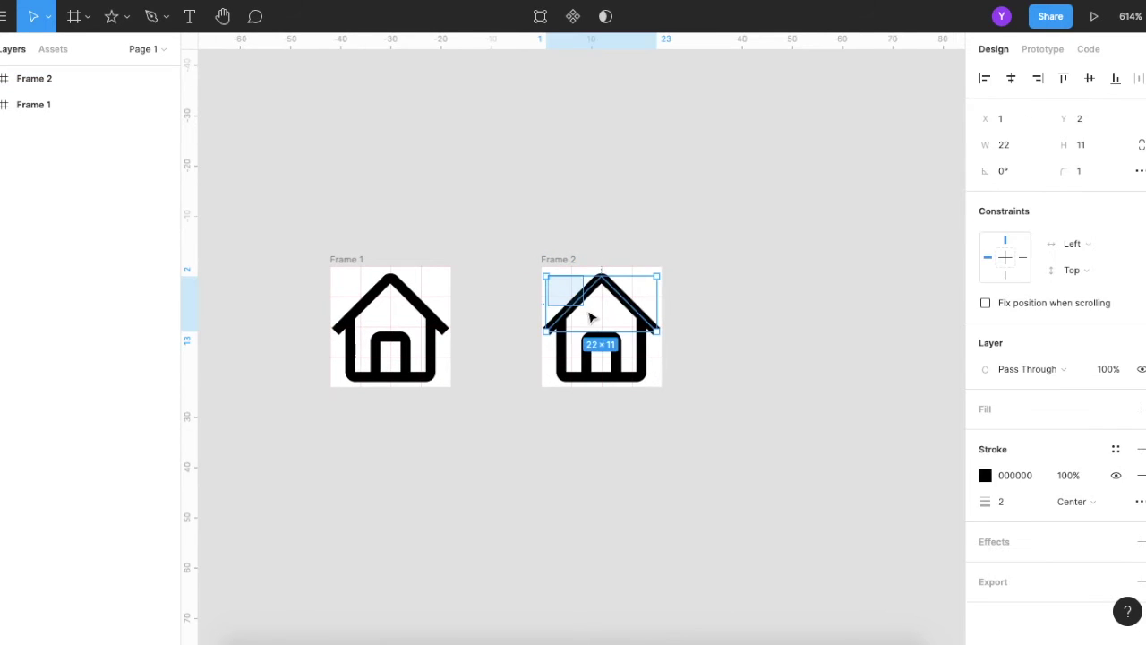
{"action": "key", "text": "Delete"}
{"action": "left_click", "coordinate": [630, 215]}
{"action": "scroll", "coordinate": [602, 307], "scroll_direction": "up", "scroll_amount": 1}
{"action": "scroll", "coordinate": [602, 307], "scroll_direction": "up", "scroll_amount": 2}
{"action": "scroll", "coordinate": [607, 309], "scroll_direction": "up", "scroll_amount": 2}
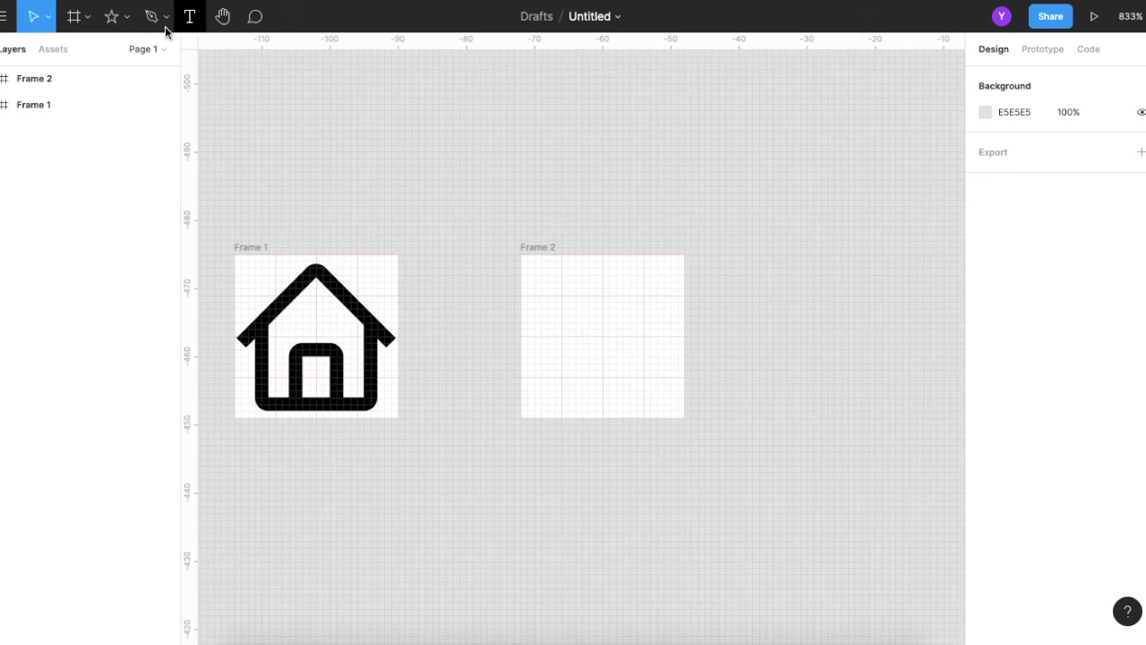
Step: Choose the Star shape and draw a trial star in Frame 2, then delete it
{"action": "left_click", "coordinate": [128, 19]}
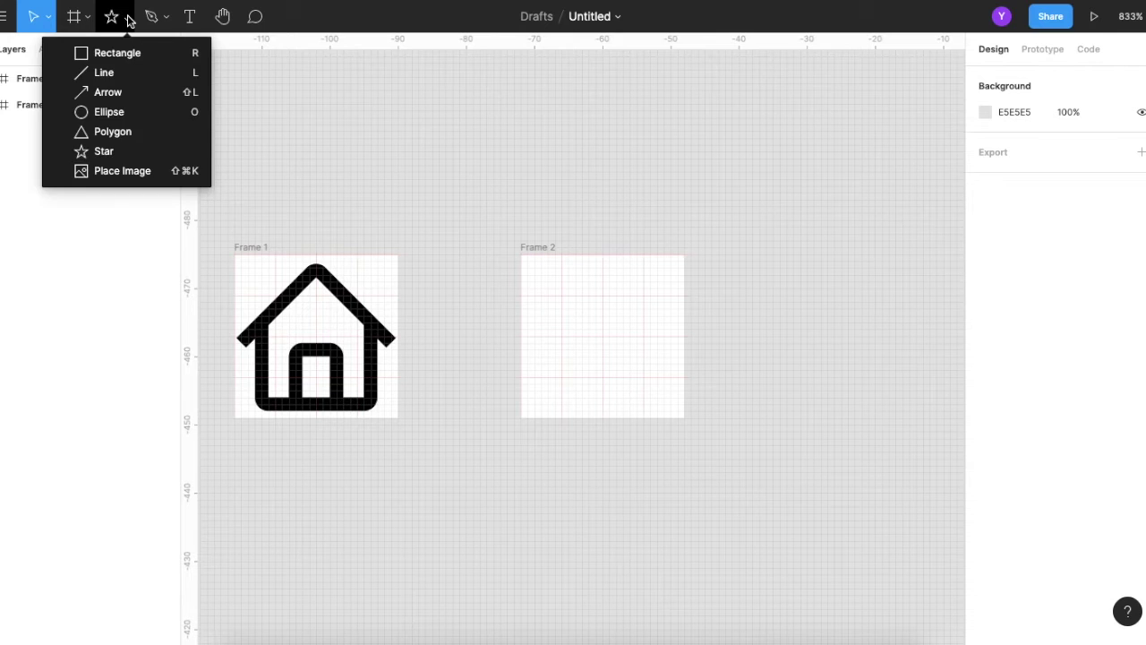
{"action": "left_click", "coordinate": [126, 158]}
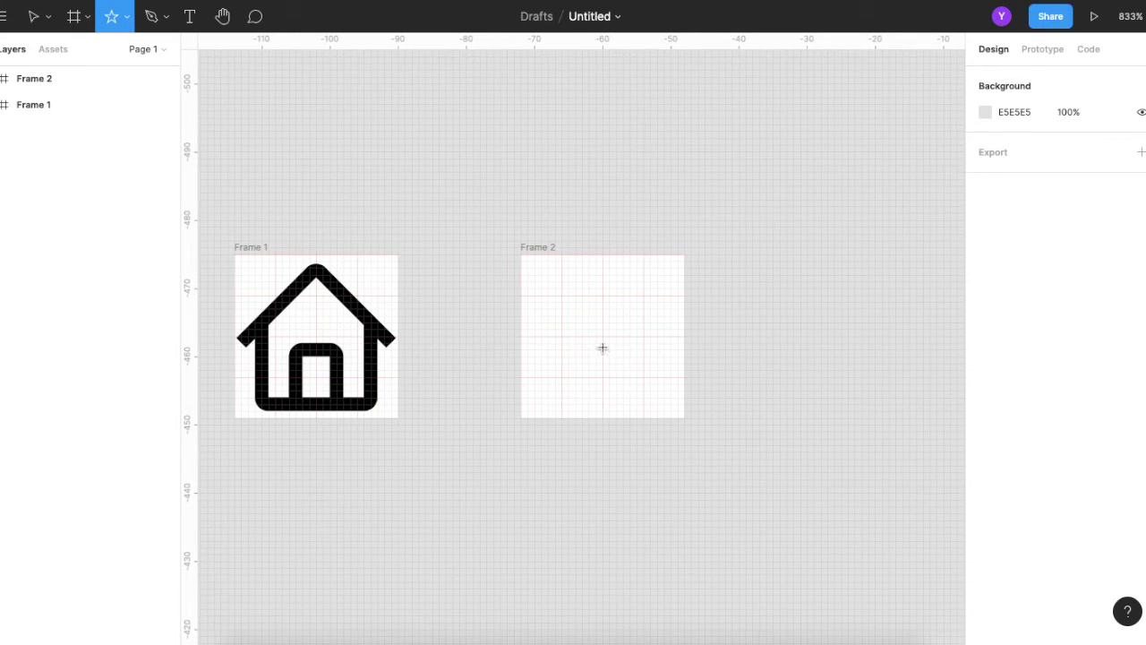
{"action": "left_click_drag", "start_coordinate": [603, 350], "coordinate": [687, 288]}
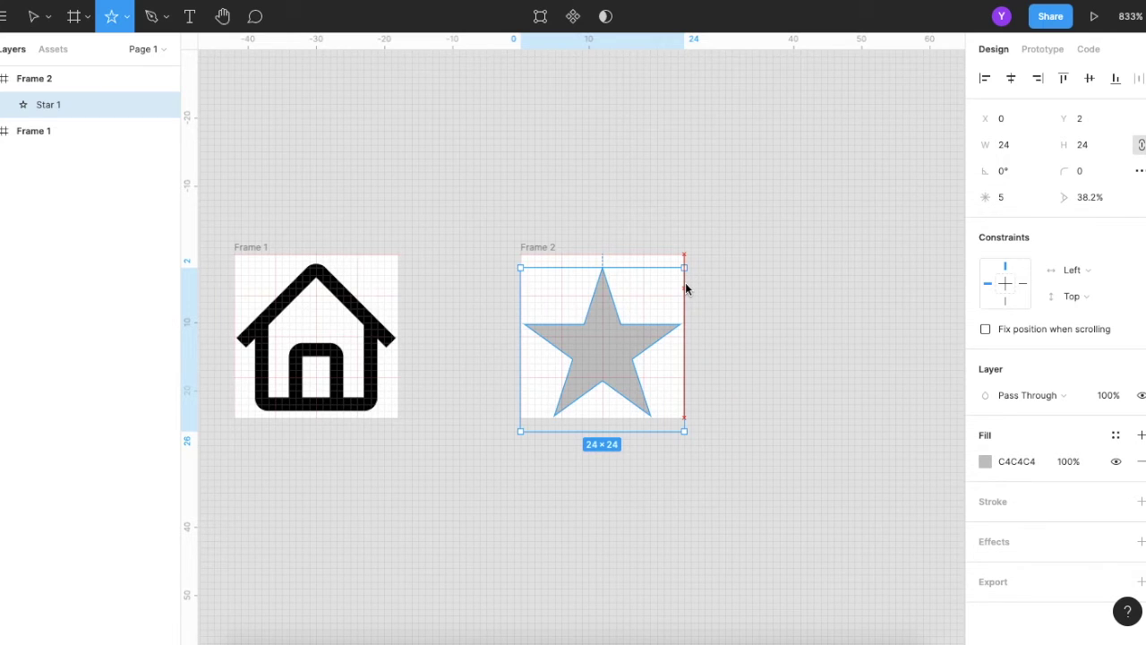
{"action": "key", "text": "v"}
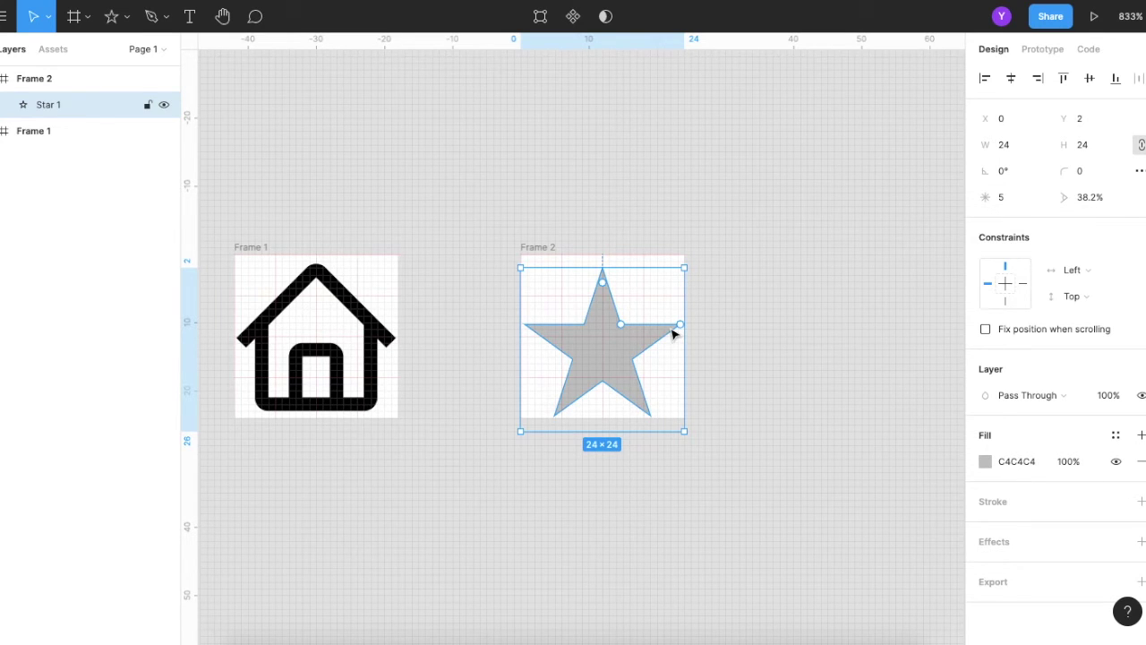
{"action": "key", "text": "Delete"}
{"action": "key", "text": "Escape"}
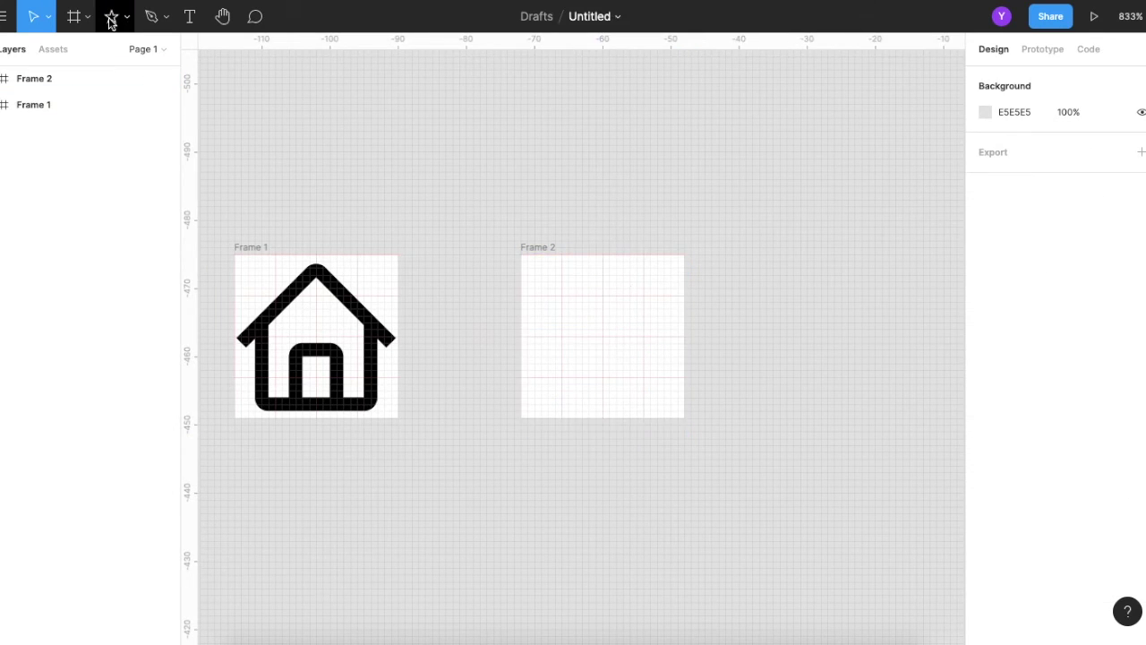
Step: Redraw a 24×24 star from Frame 2's centre and raise its inner ratio to 50%
{"action": "left_click", "coordinate": [111, 16]}
{"action": "left_click_drag", "start_coordinate": [603, 339], "coordinate": [666, 298]}
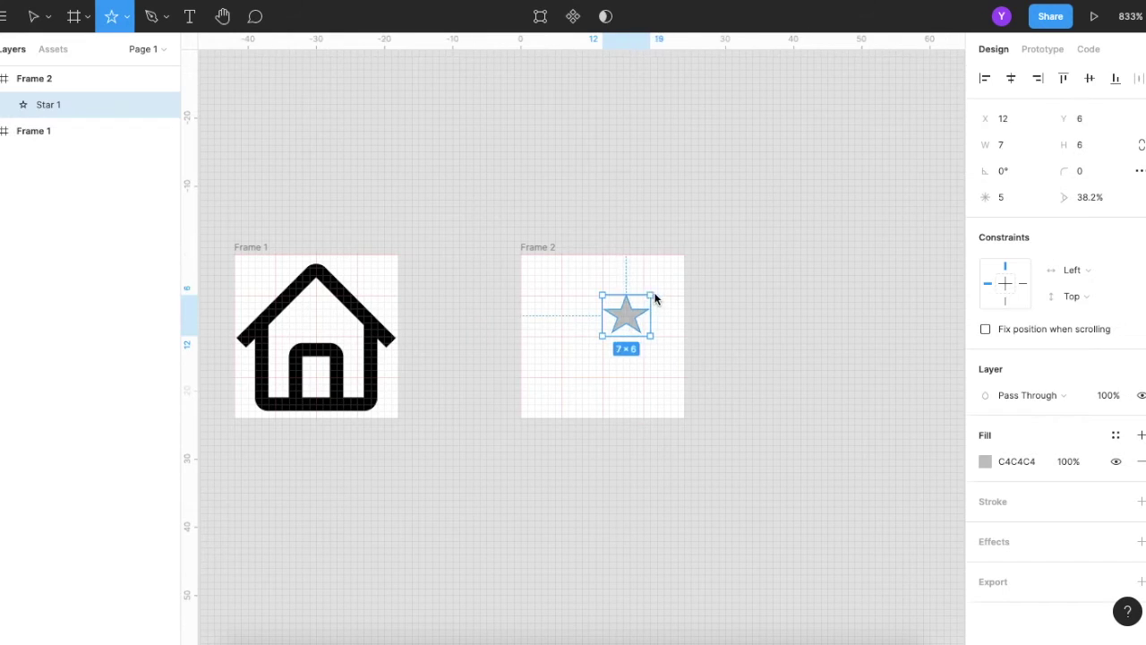
{"action": "key", "text": "Delete"}
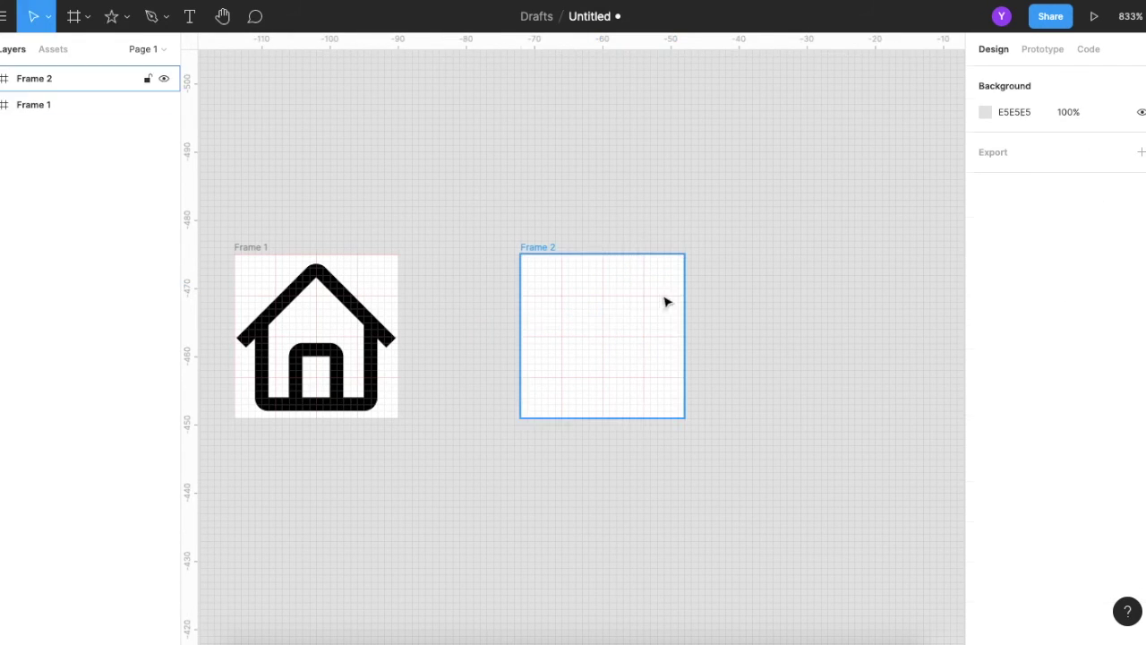
{"action": "left_click", "coordinate": [111, 16]}
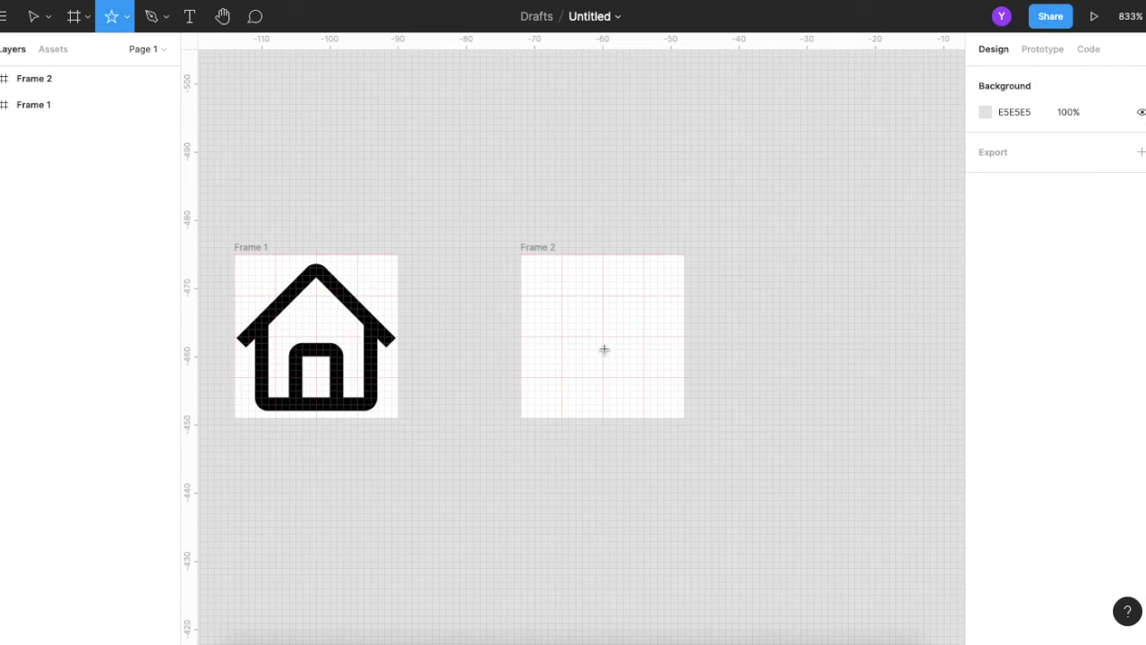
{"action": "mouse_move", "coordinate": [603, 344]}
{"action": "left_mouse_down"}
{"action": "mouse_move", "coordinate": [686, 294]}
{"action": "mouse_move", "coordinate": [689, 304]}
{"action": "left_mouse_up"}
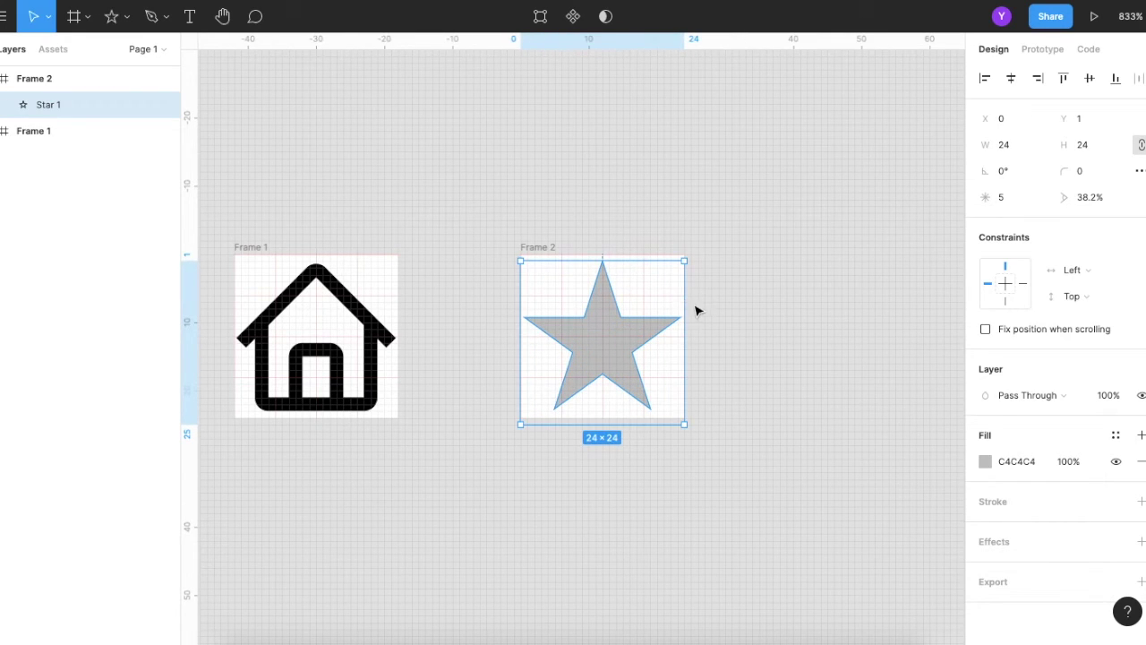
{"action": "mouse_move", "coordinate": [622, 318]}
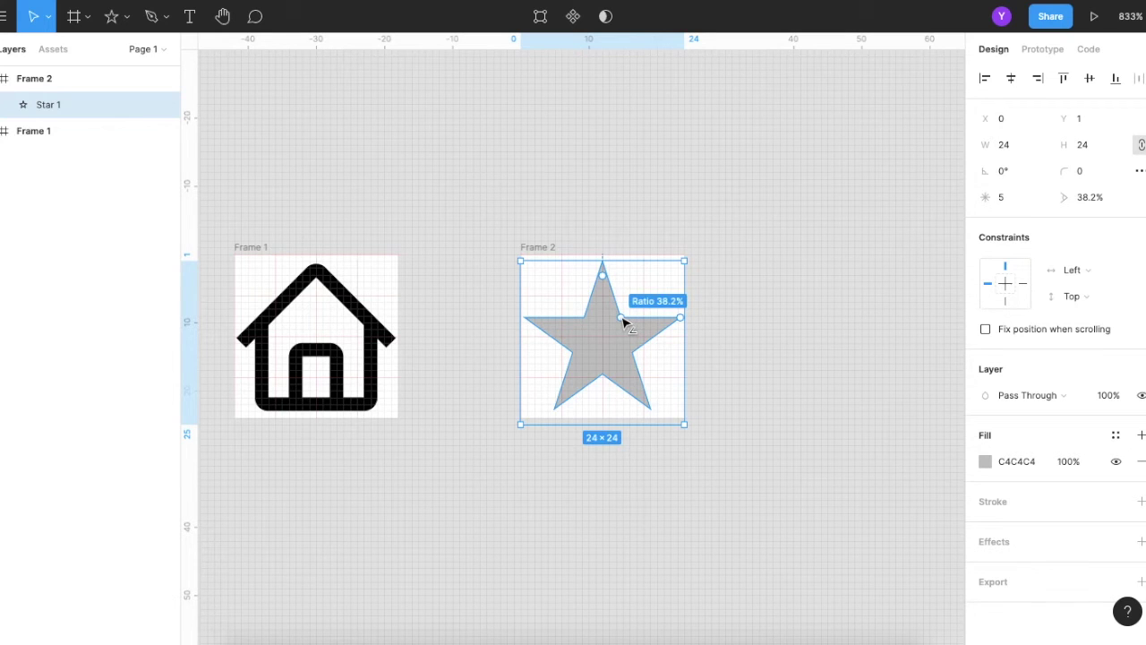
{"action": "left_click_drag", "start_coordinate": [622, 320], "coordinate": [627, 309]}
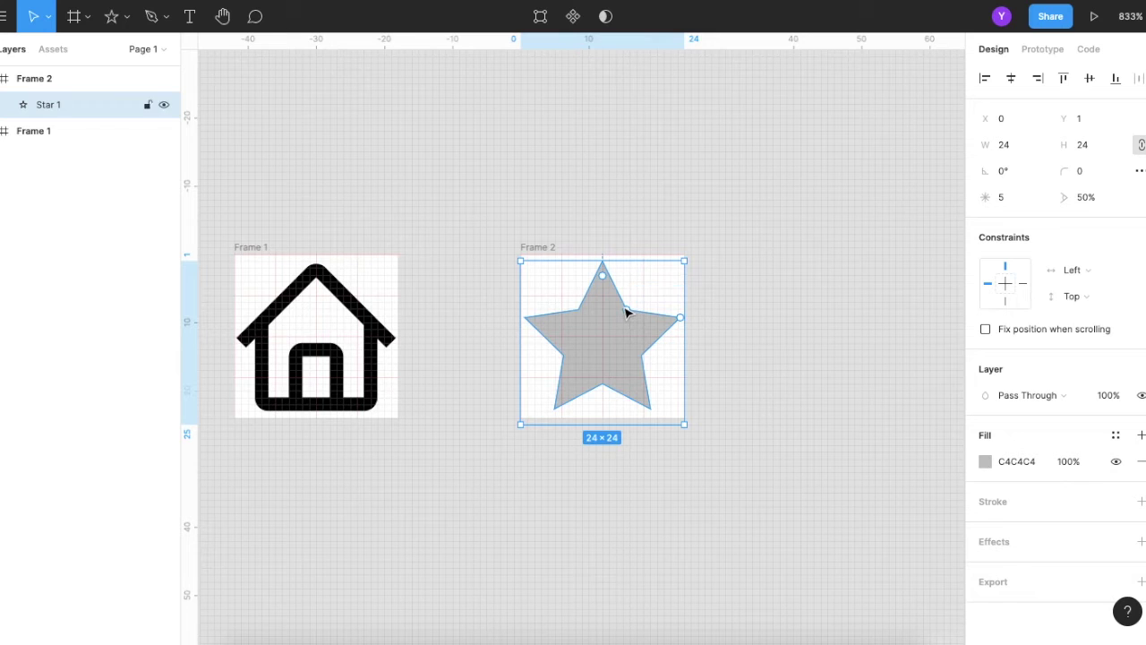
{"action": "left_click", "coordinate": [787, 284]}
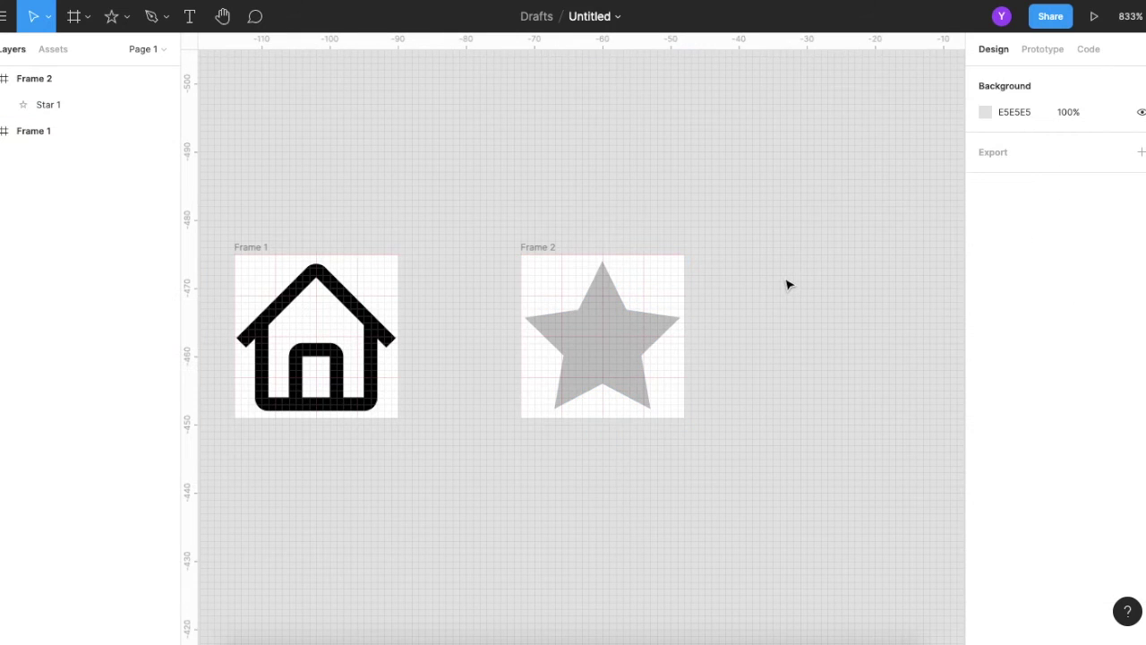
Step: Remove Star 1's grey fill and give it a black 000000 2 px stroke
{"action": "left_click", "coordinate": [598, 354]}
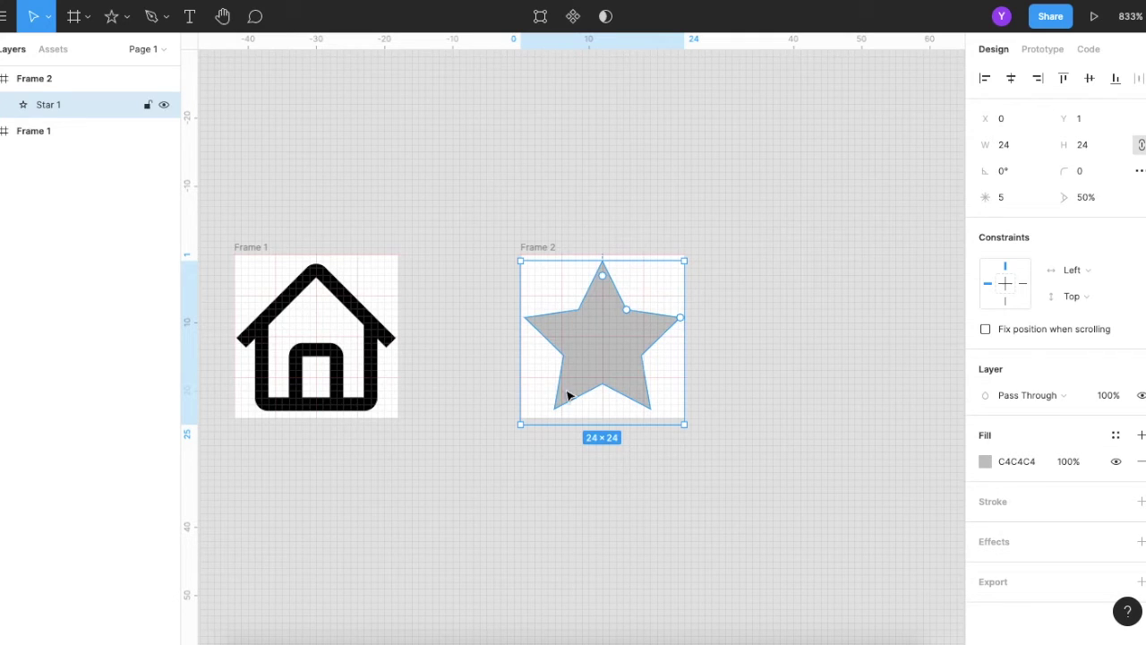
{"action": "left_click", "coordinate": [1140, 462]}
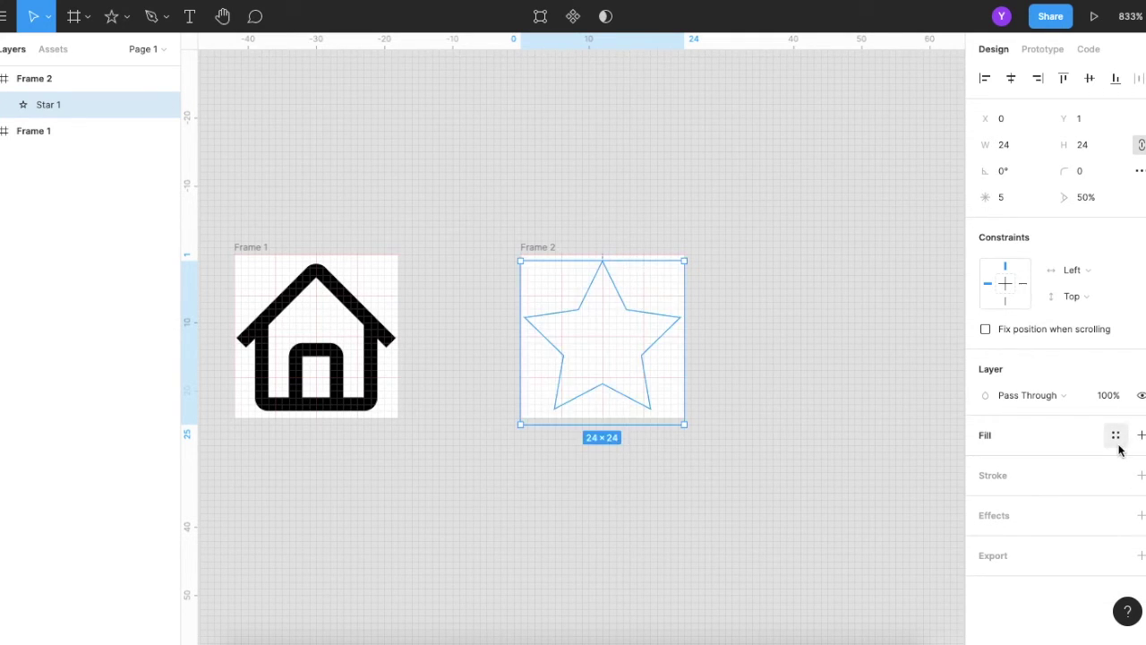
{"action": "left_click", "coordinate": [1141, 476]}
{"action": "left_click", "coordinate": [1008, 528]}
{"action": "type", "text": "2"}
{"action": "key", "text": "Return"}
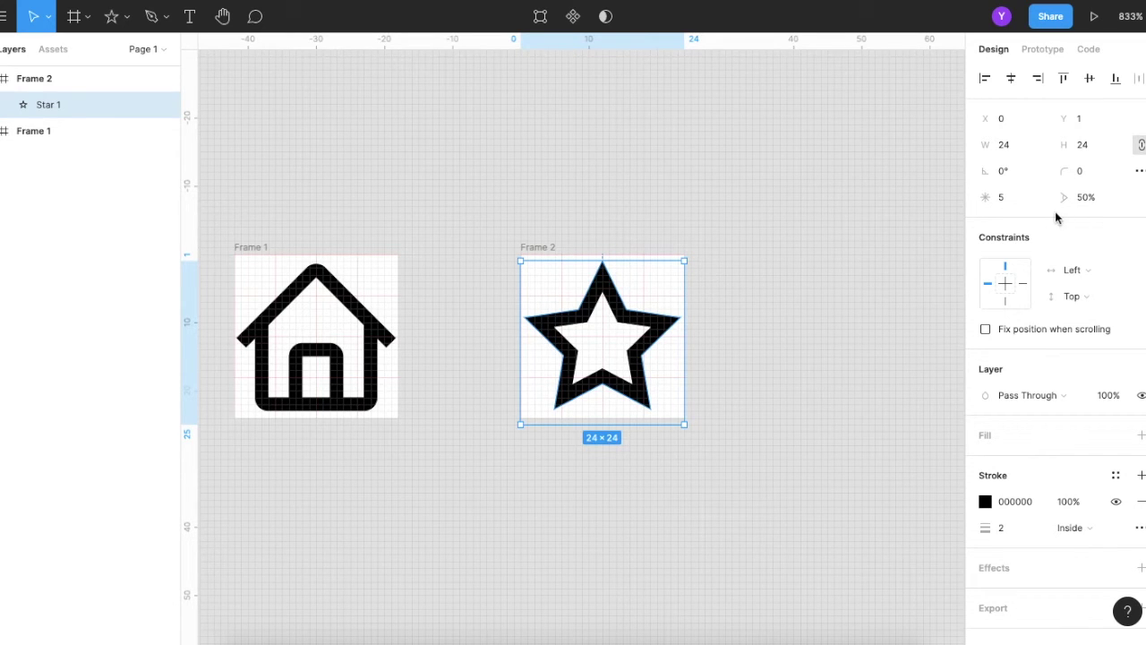
Step: Round Star 1's corners with a corner radius of 1
{"action": "left_click", "coordinate": [1096, 172]}
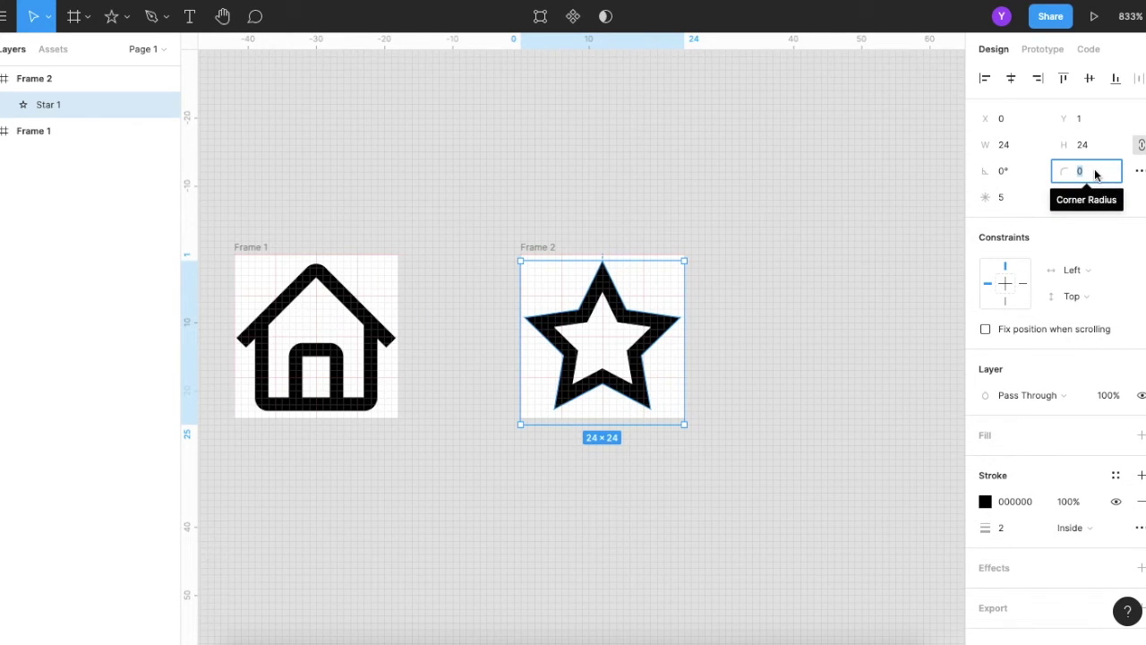
{"action": "type", "text": "1"}
{"action": "key", "text": "Return"}
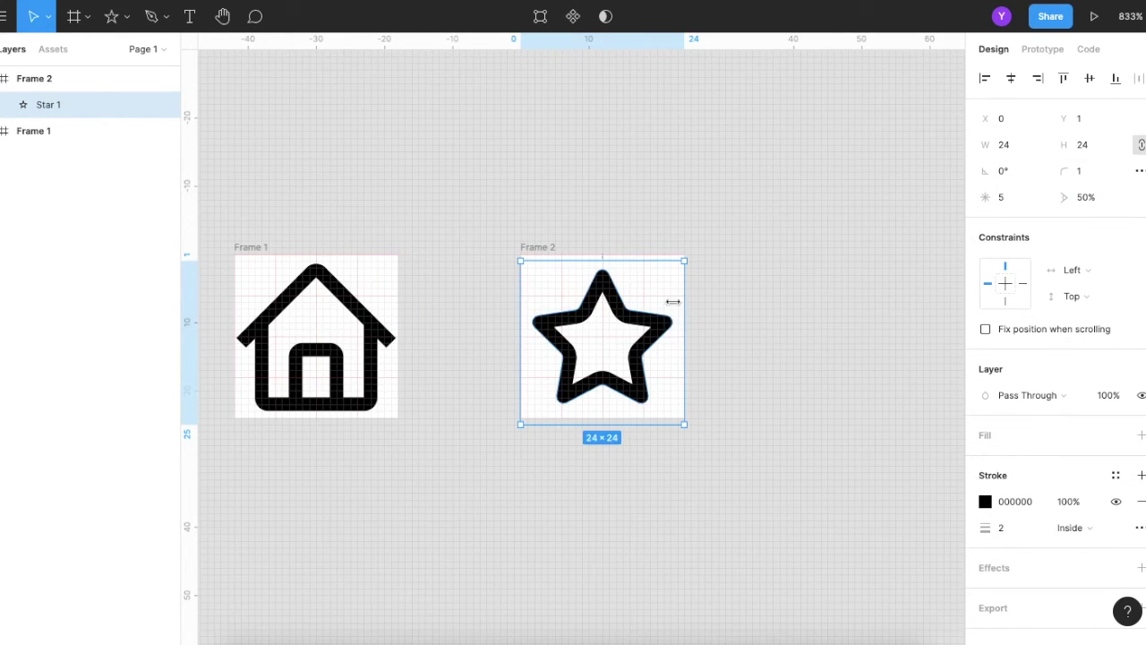
{"action": "scroll", "coordinate": [673, 302], "scroll_direction": "up", "scroll_amount": 3}
{"action": "scroll", "coordinate": [632, 333], "scroll_direction": "up", "scroll_amount": 3}
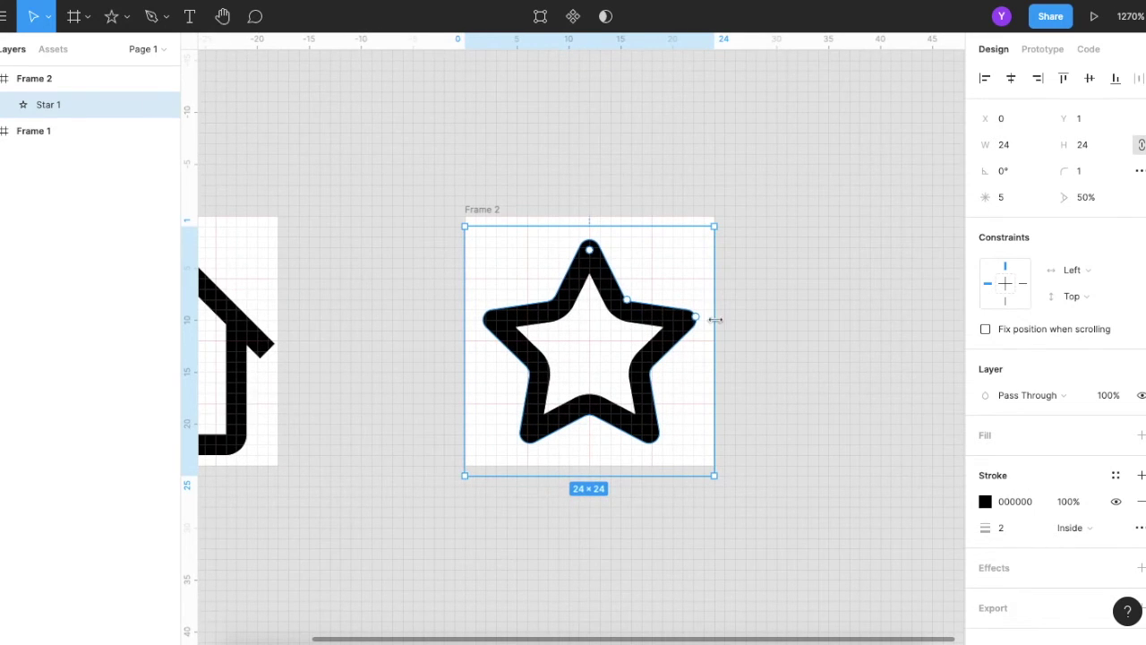
{"action": "scroll", "coordinate": [712, 321], "scroll_direction": "up", "scroll_amount": 2}
{"action": "scroll", "coordinate": [708, 321], "scroll_direction": "down", "scroll_amount": 5}
{"action": "scroll", "coordinate": [707, 323], "scroll_direction": "up", "scroll_amount": 1}
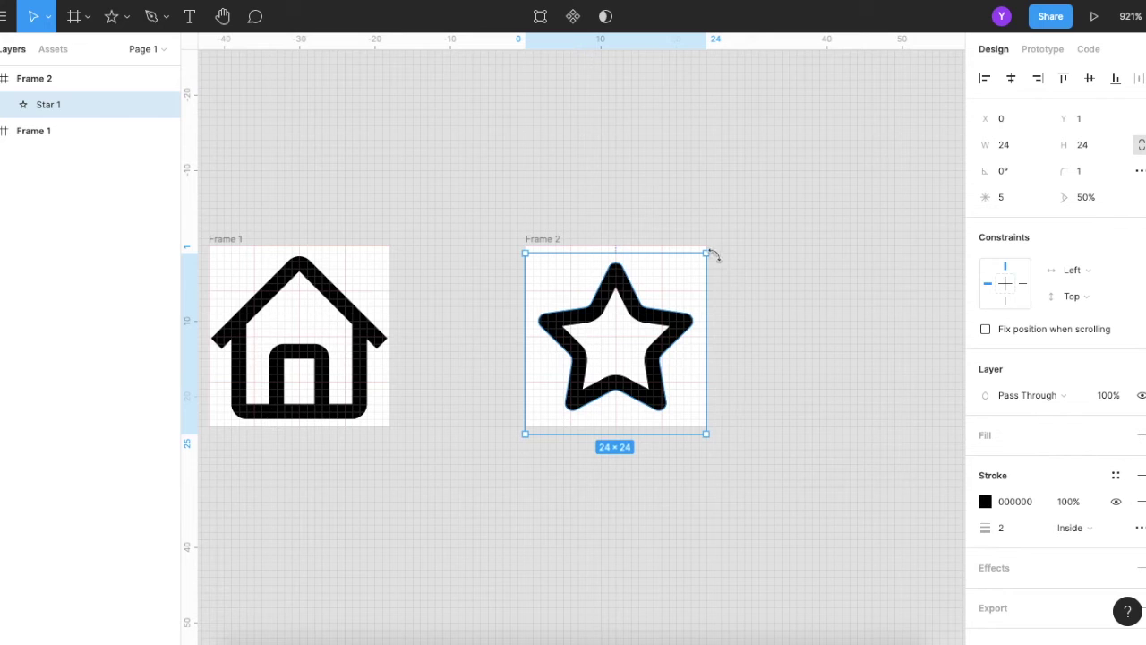
Step: Enlarge the star to 26×26 around its centre and deselect it
{"action": "left_click_drag", "start_coordinate": [708, 252], "coordinate": [716, 248]}
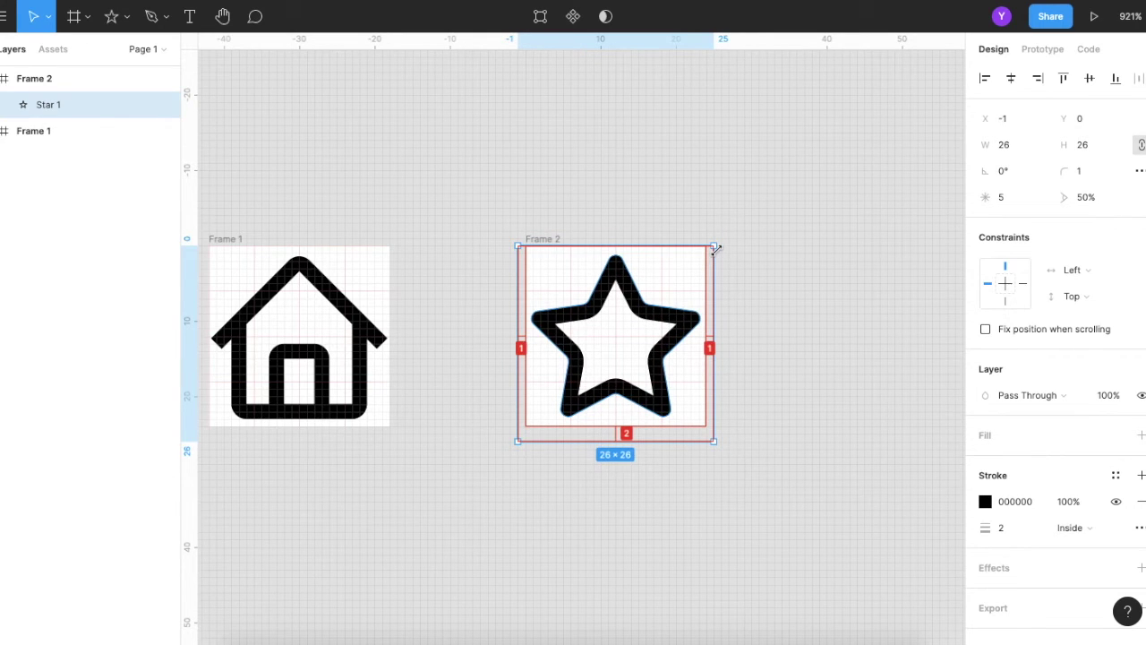
{"action": "left_click_drag", "start_coordinate": [716, 248], "coordinate": [717, 248]}
{"action": "left_click", "coordinate": [756, 268]}
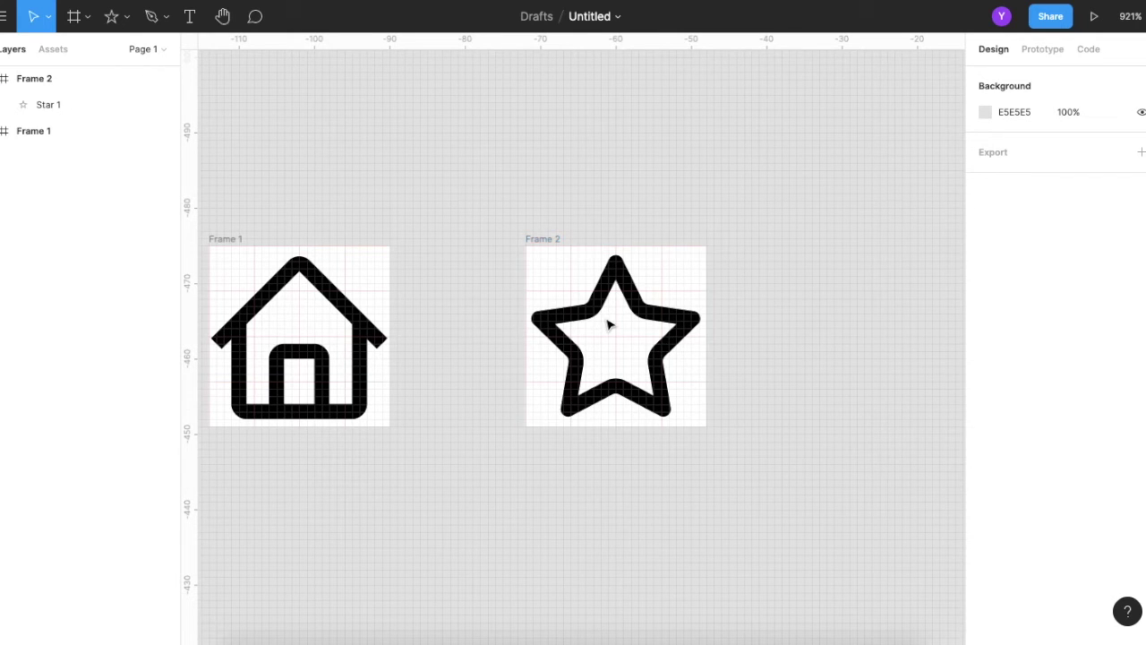
{"action": "scroll", "coordinate": [614, 328], "scroll_direction": "up", "scroll_amount": 2}
{"action": "scroll", "coordinate": [614, 328], "scroll_direction": "down", "scroll_amount": 3}
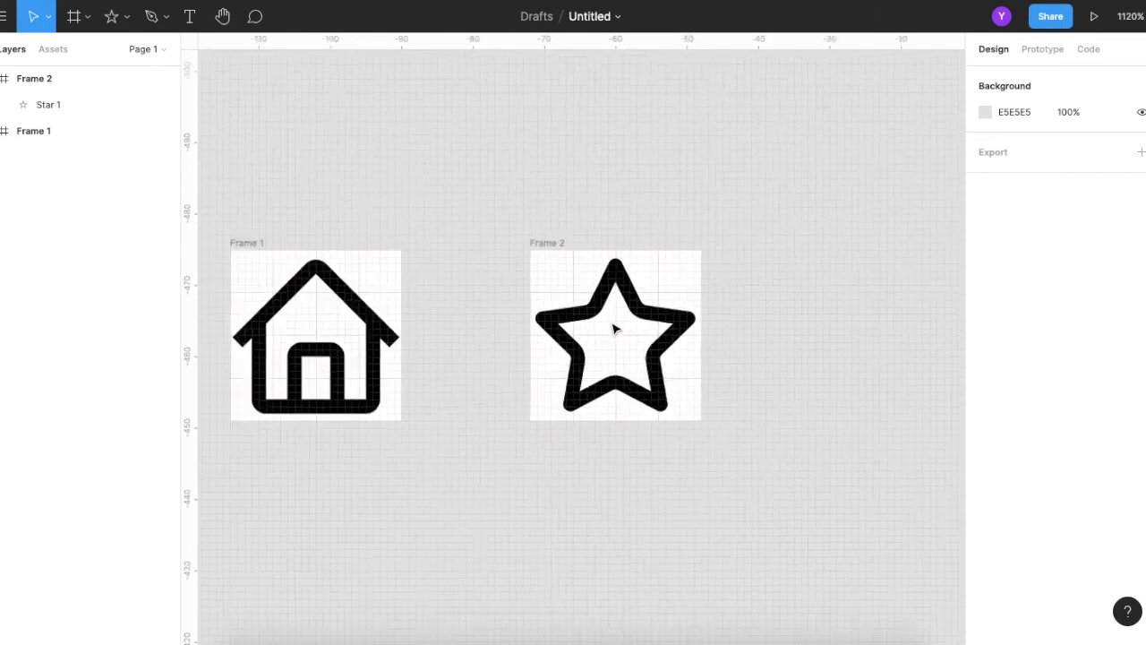
{"action": "scroll", "coordinate": [614, 329], "scroll_direction": "down", "scroll_amount": 1}
{"action": "scroll", "coordinate": [615, 329], "scroll_direction": "up", "scroll_amount": 5}
{"action": "scroll", "coordinate": [615, 328], "scroll_direction": "down", "scroll_amount": 2}
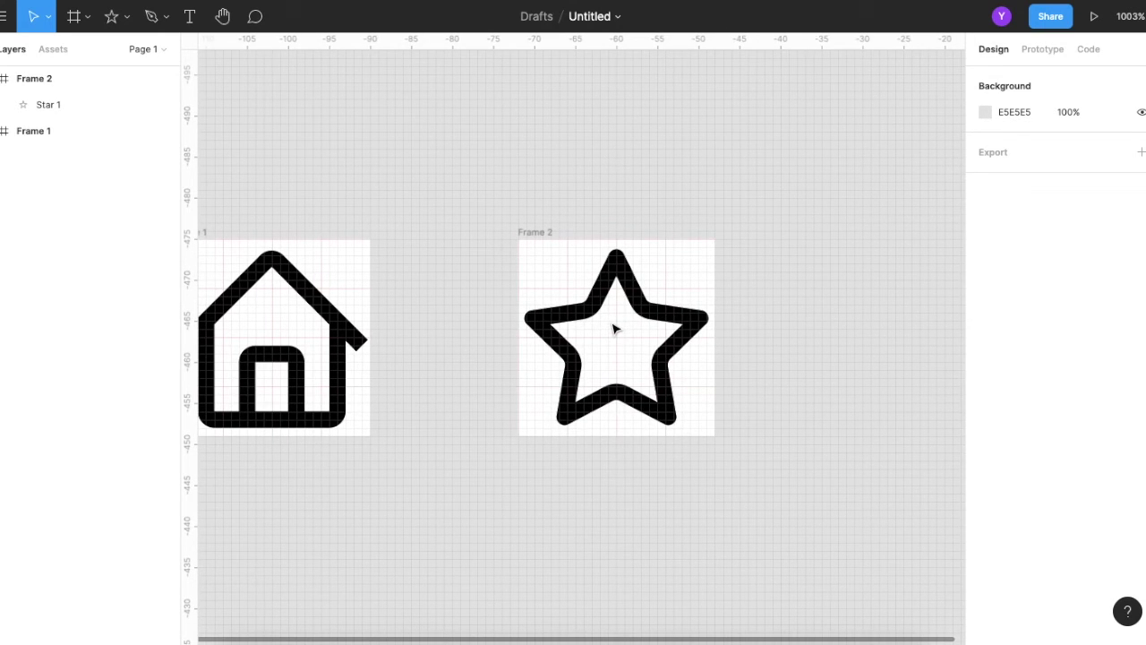
{"action": "scroll", "coordinate": [602, 322], "scroll_direction": "up", "scroll_amount": 1}
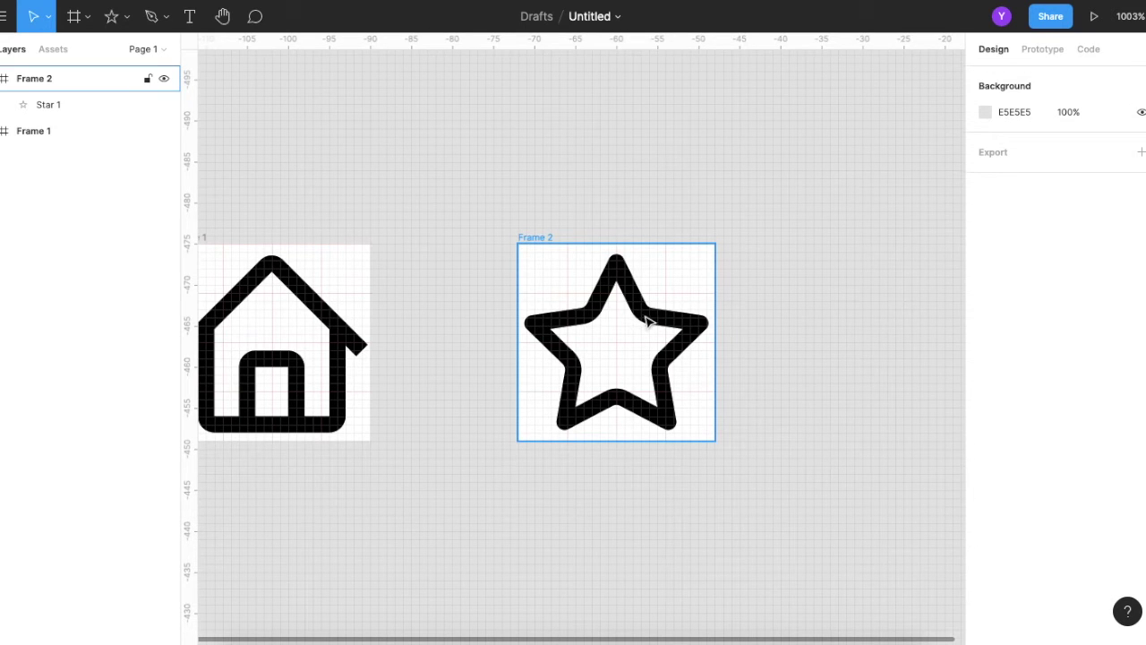
{"action": "scroll", "coordinate": [606, 323], "scroll_direction": "up", "scroll_amount": 3}
{"action": "scroll", "coordinate": [609, 322], "scroll_direction": "down", "scroll_amount": 1}
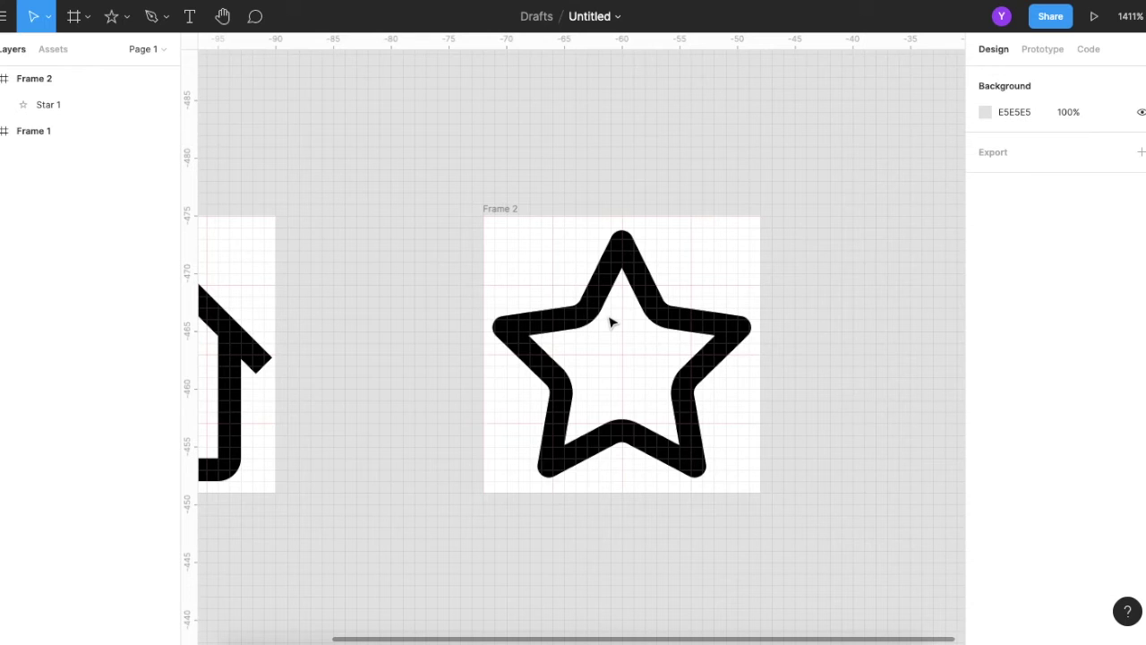
{"action": "scroll", "coordinate": [611, 322], "scroll_direction": "down", "scroll_amount": 4}
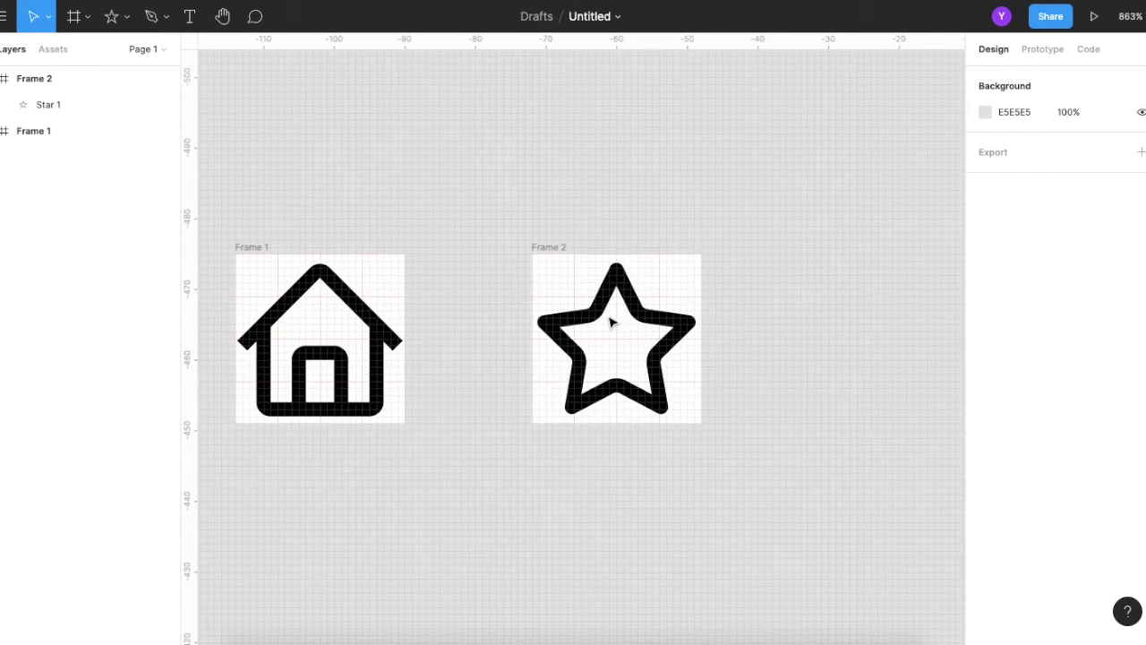
Step: Paste a copy of the star into Frame 2 and set the copy's corner radius to 0
{"action": "left_click", "coordinate": [613, 328]}
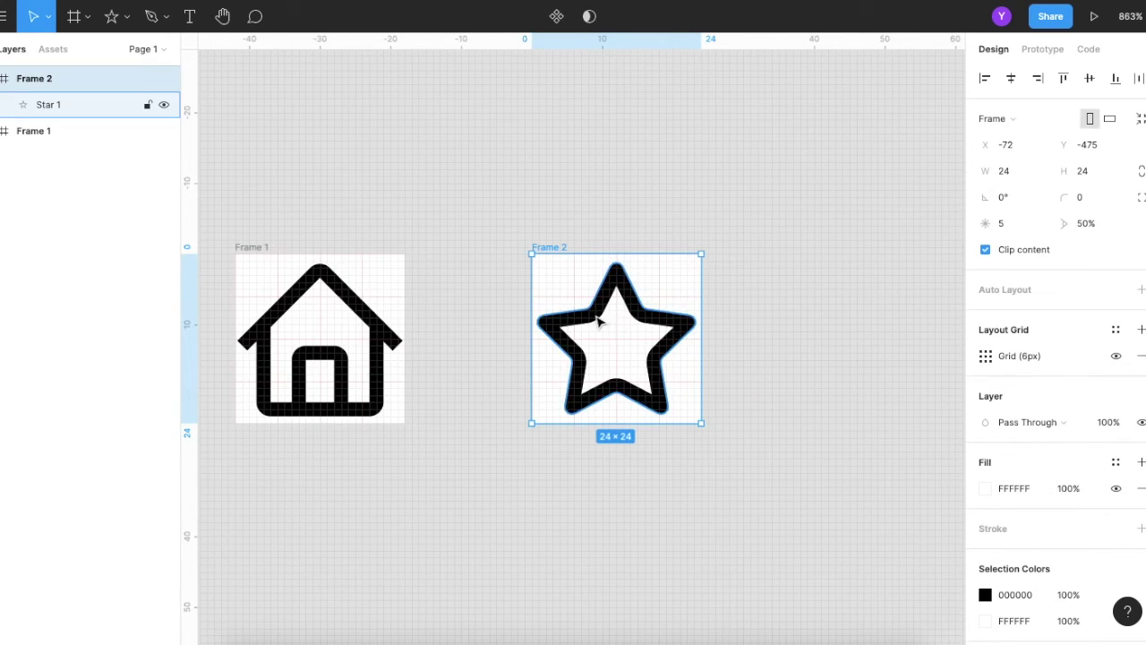
{"action": "key", "text": "ctrl+v"}
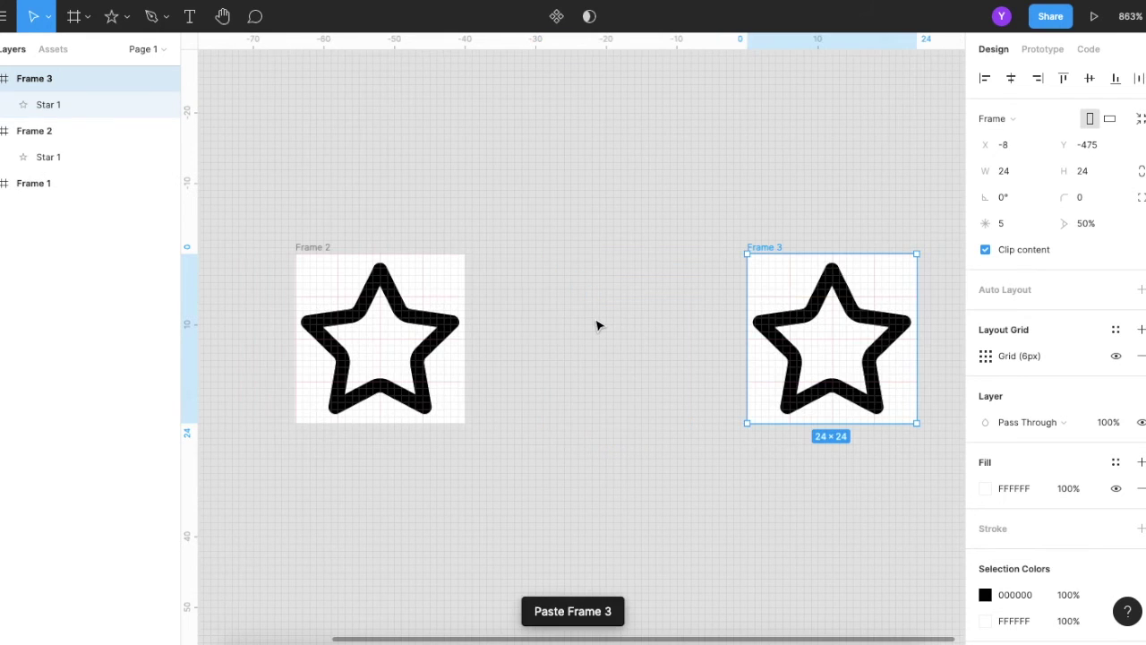
{"action": "key", "text": "ctrl+z"}
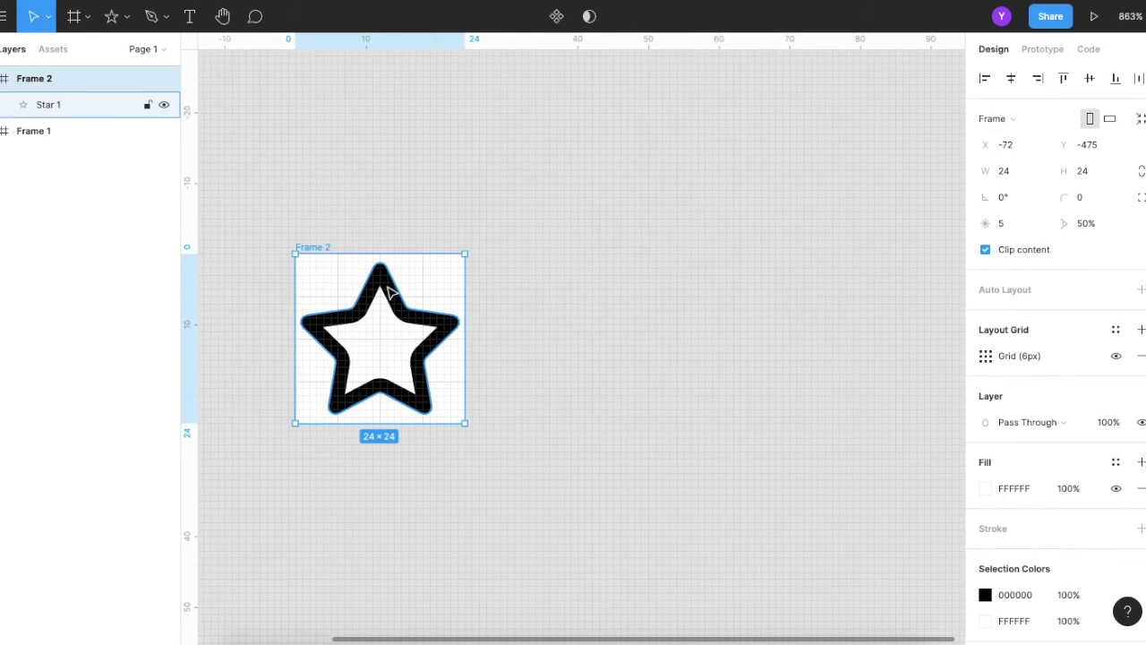
{"action": "left_click", "coordinate": [390, 292]}
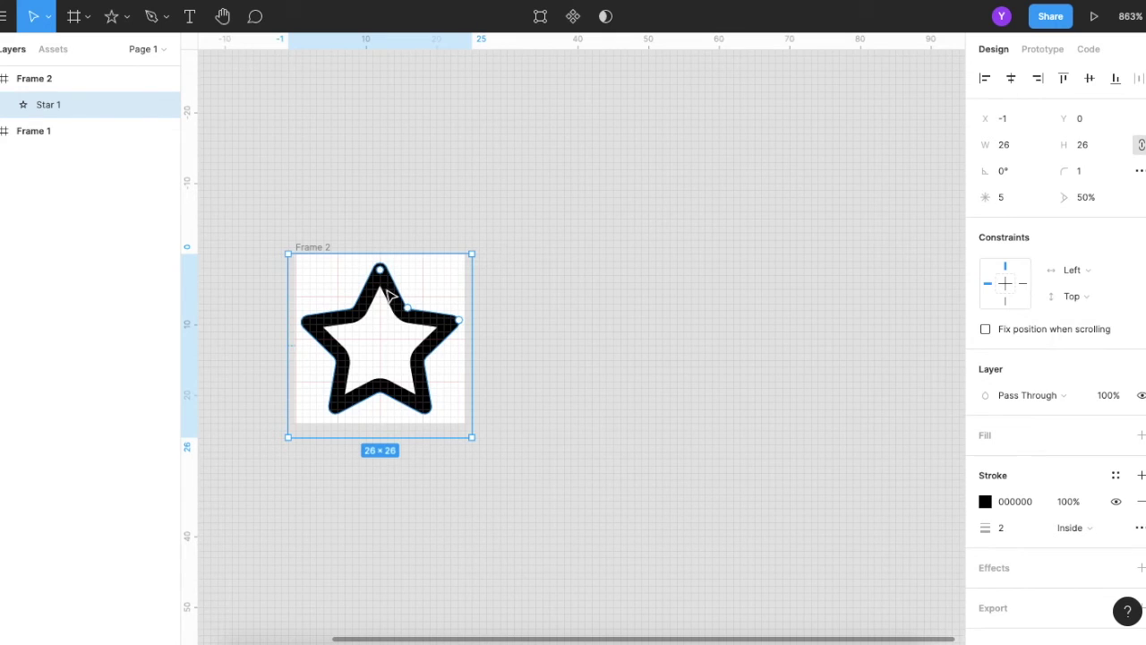
{"action": "key", "text": "ctrl+v"}
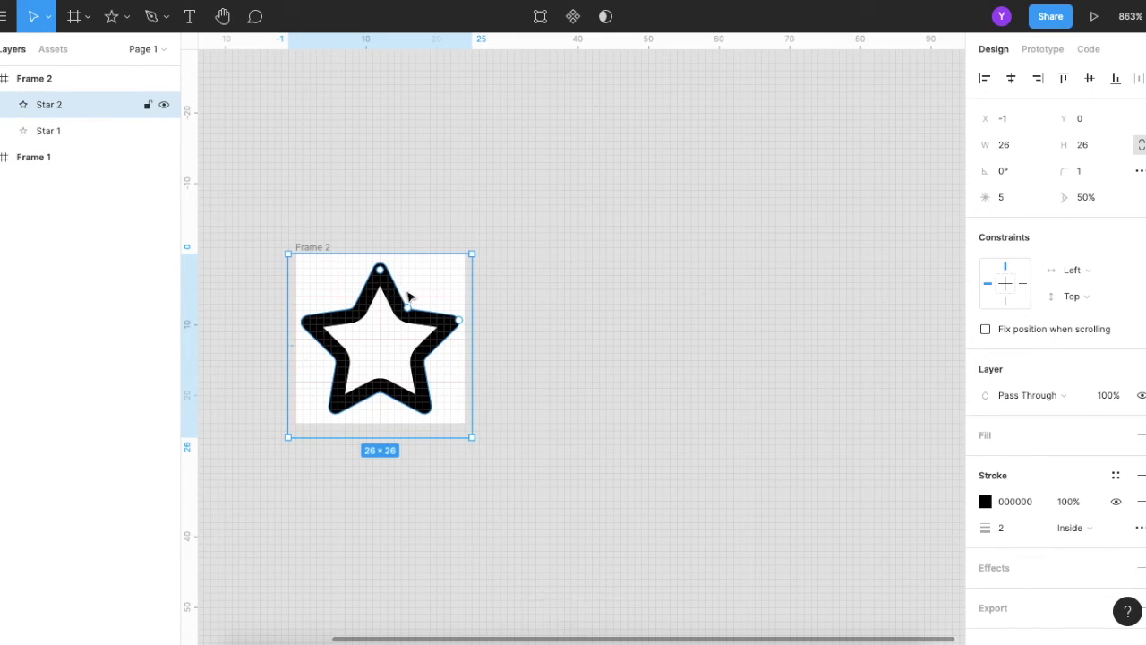
{"action": "left_click", "coordinate": [1096, 178]}
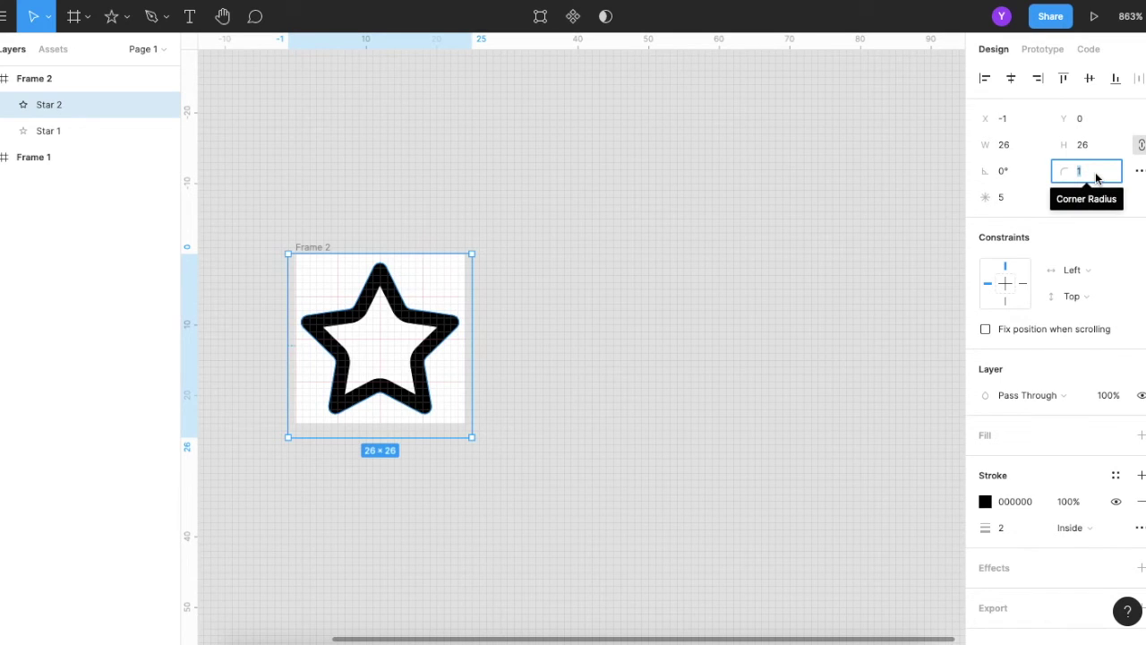
{"action": "type", "text": "0"}
{"action": "key", "text": "Return"}
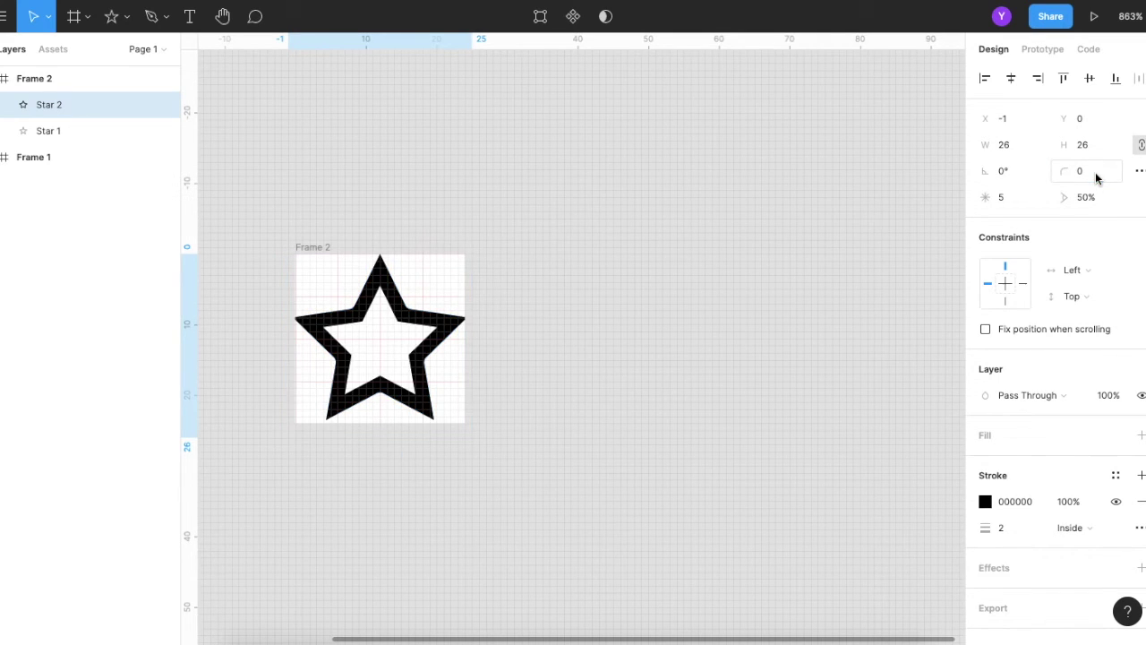
{"action": "mouse_move", "coordinate": [81, 104]}
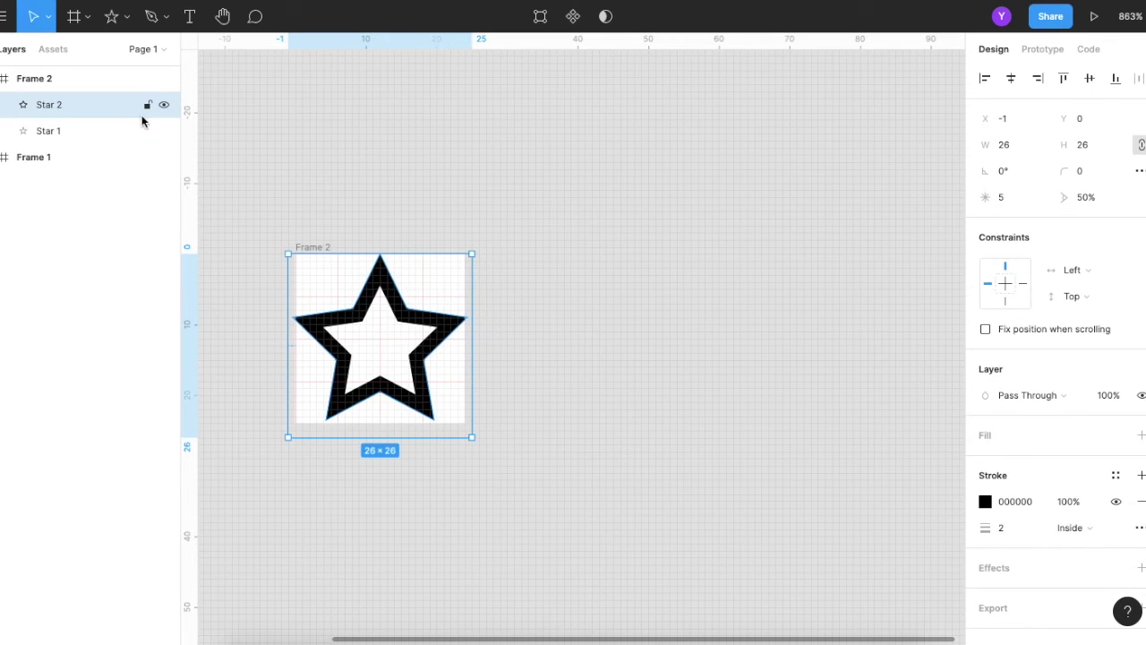
Step: Toggle Star 2's visibility repeatedly to compare it with the rounded star
{"action": "left_click", "coordinate": [165, 108]}
{"action": "left_click", "coordinate": [164, 108]}
{"action": "left_click", "coordinate": [165, 108]}
{"action": "left_click", "coordinate": [164, 107]}
{"action": "left_click", "coordinate": [165, 108]}
{"action": "left_click", "coordinate": [165, 107]}
{"action": "left_click", "coordinate": [164, 107]}
{"action": "left_click", "coordinate": [165, 107]}
{"action": "left_click", "coordinate": [165, 108]}
{"action": "left_click", "coordinate": [165, 107]}
{"action": "left_click", "coordinate": [165, 106]}
{"action": "left_click", "coordinate": [165, 107]}
{"action": "left_click", "coordinate": [165, 108]}
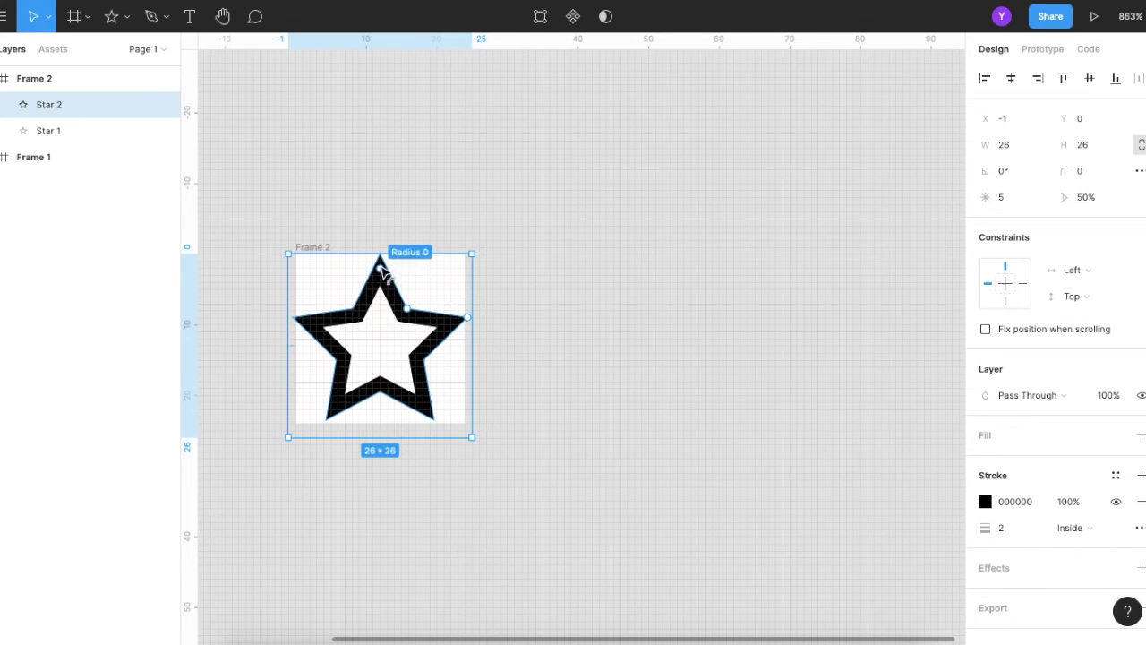
{"action": "mouse_move", "coordinate": [76, 132]}
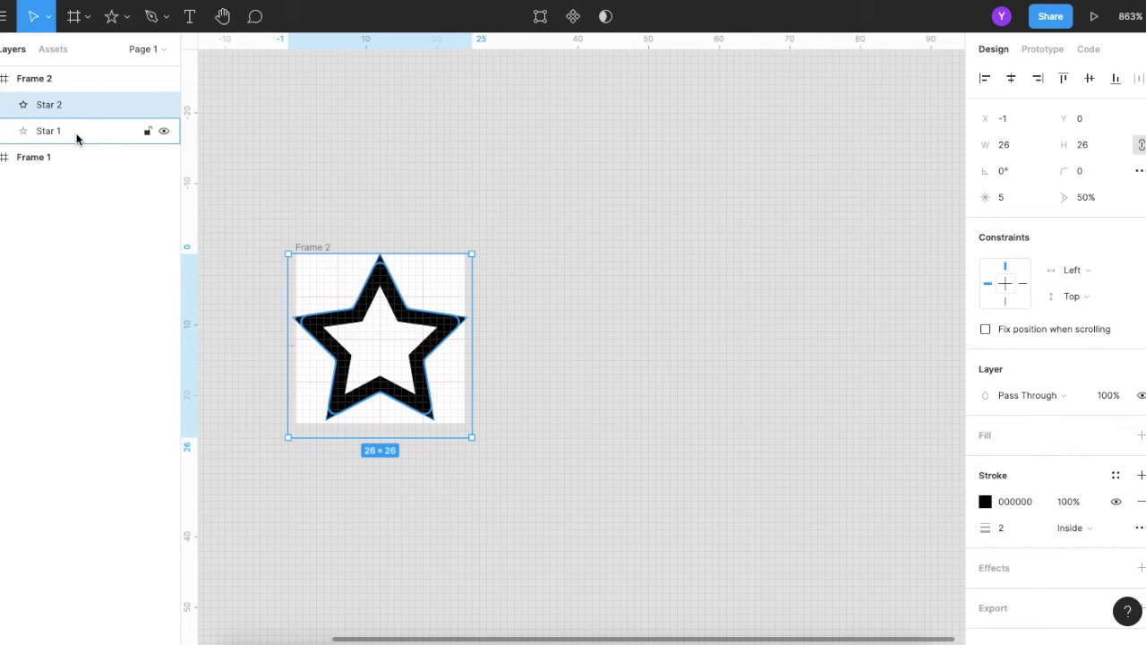
{"action": "mouse_move", "coordinate": [89, 105]}
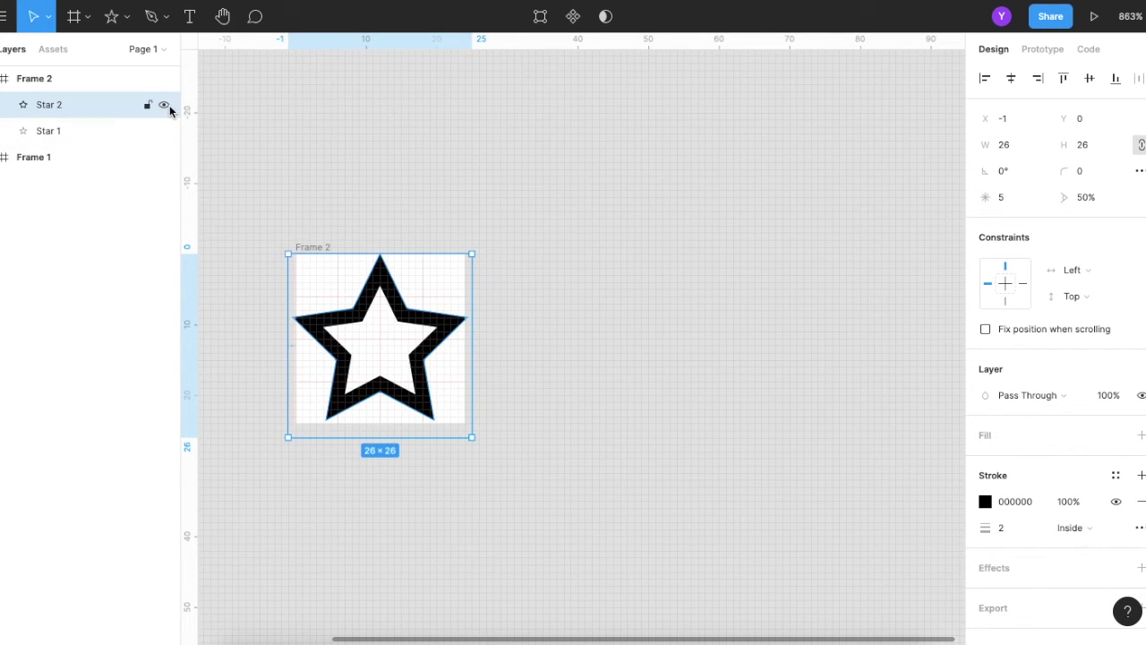
Step: Hide the rounded Star 1 and leave the sharp Star 2 visible
{"action": "left_click", "coordinate": [165, 107]}
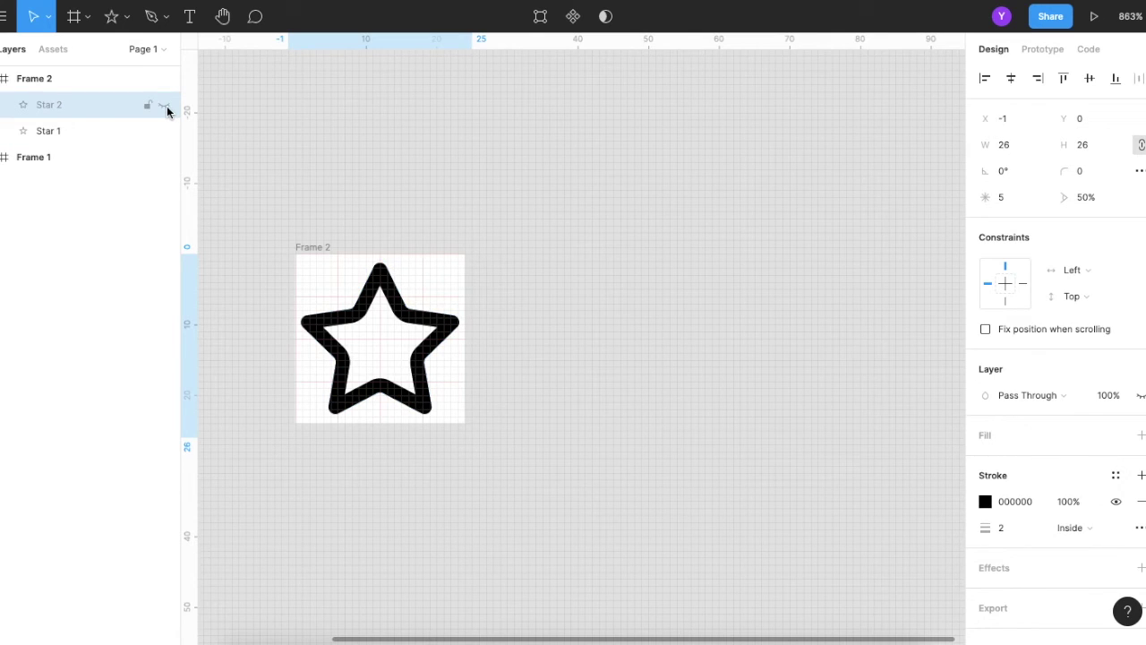
{"action": "left_click", "coordinate": [164, 131]}
{"action": "left_click", "coordinate": [164, 105]}
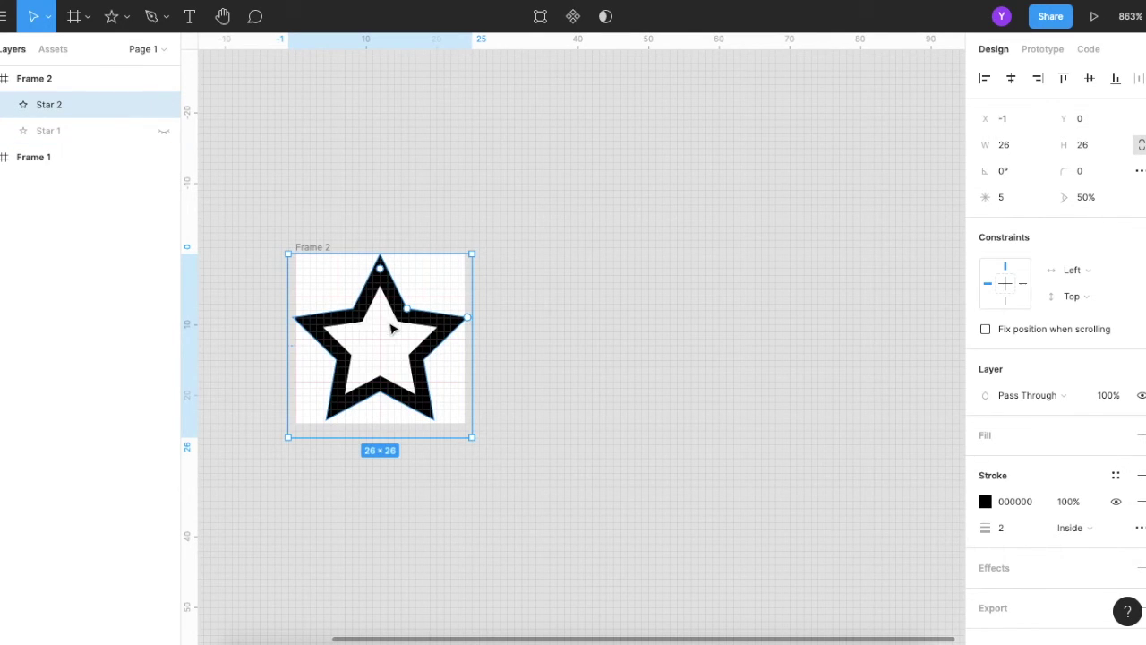
Step: Draw an 18×18 circle centred over the sharp star
{"action": "left_click", "coordinate": [128, 16]}
{"action": "left_click", "coordinate": [103, 111]}
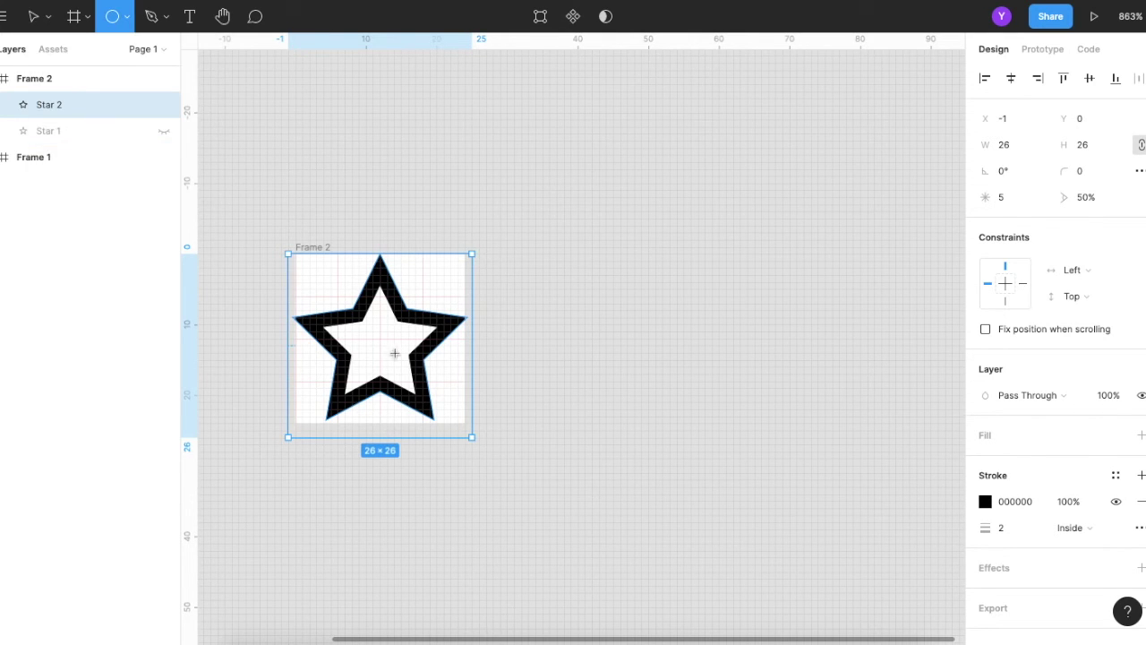
{"action": "left_click_drag", "start_coordinate": [379, 339], "coordinate": [446, 405]}
{"action": "left_click_drag", "start_coordinate": [386, 346], "coordinate": [376, 349]}
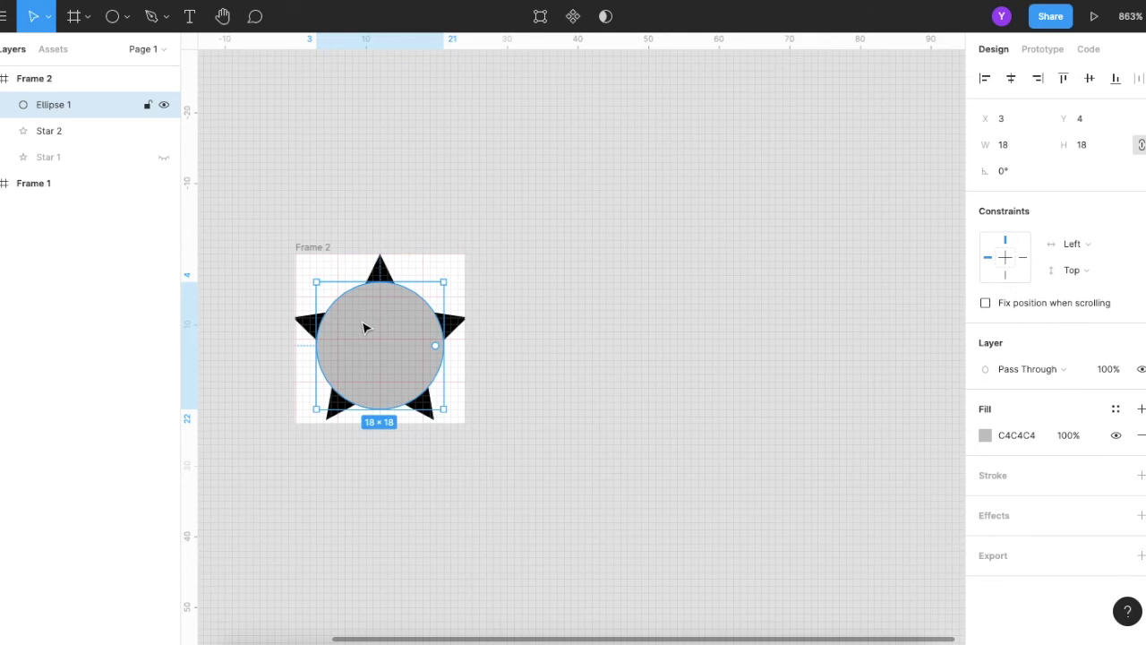
{"action": "scroll", "coordinate": [364, 328], "scroll_direction": "up", "scroll_amount": 2, "text": "ctrl"}
{"action": "scroll", "coordinate": [364, 326], "scroll_direction": "up", "scroll_amount": 1, "text": "ctrl"}
{"action": "scroll", "coordinate": [371, 330], "scroll_direction": "left", "scroll_amount": 2}
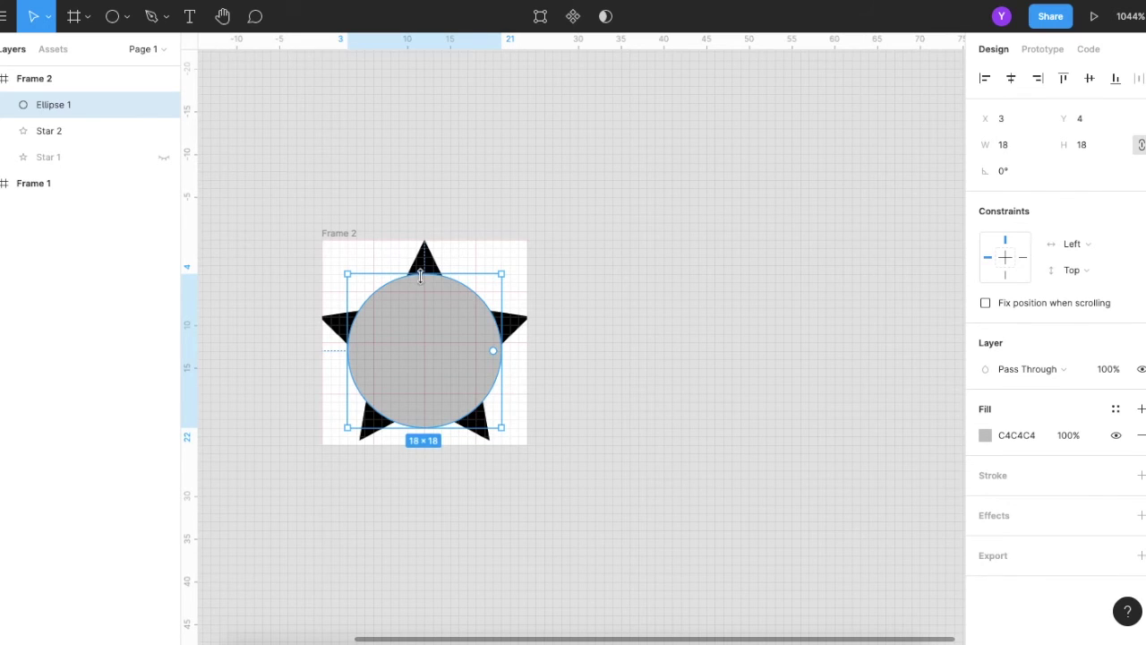
{"action": "mouse_move", "coordinate": [81, 104]}
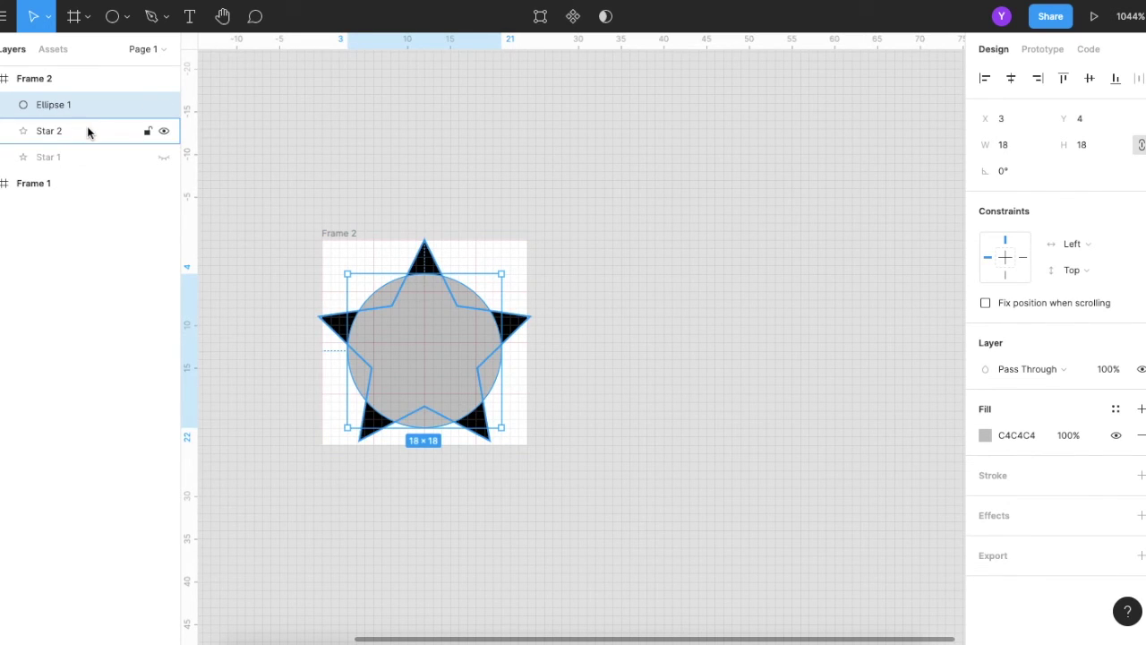
Step: Intersect the circle with Star 2 to keep only their overlap
{"action": "left_click", "coordinate": [87, 131], "text": "shift"}
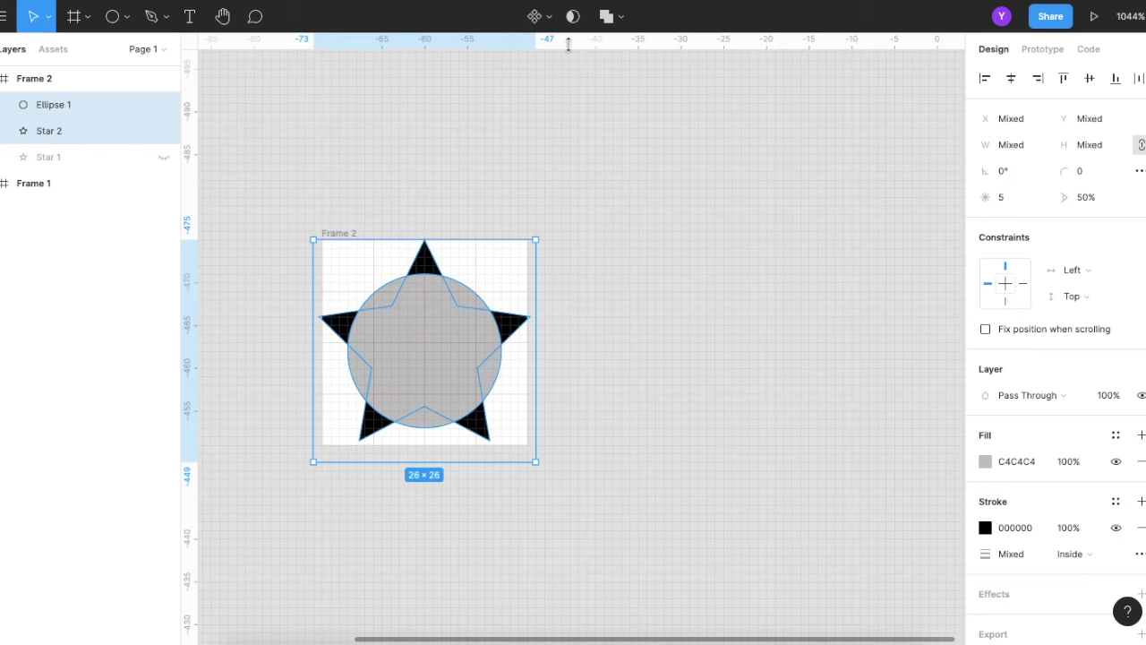
{"action": "left_click", "coordinate": [622, 23]}
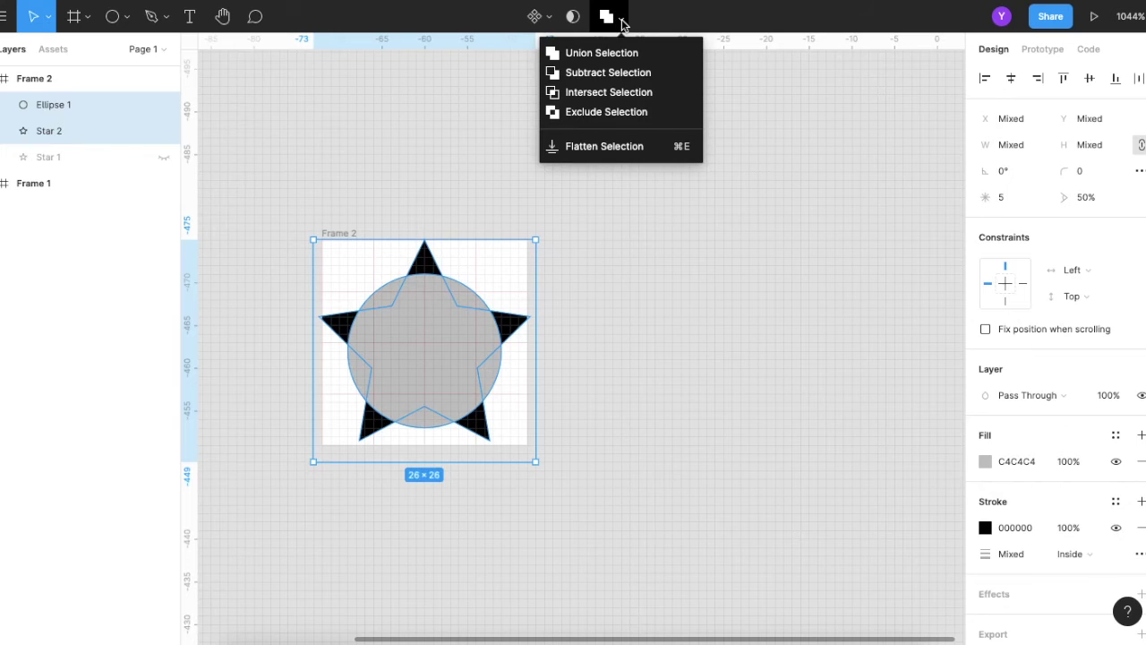
{"action": "left_click", "coordinate": [603, 95]}
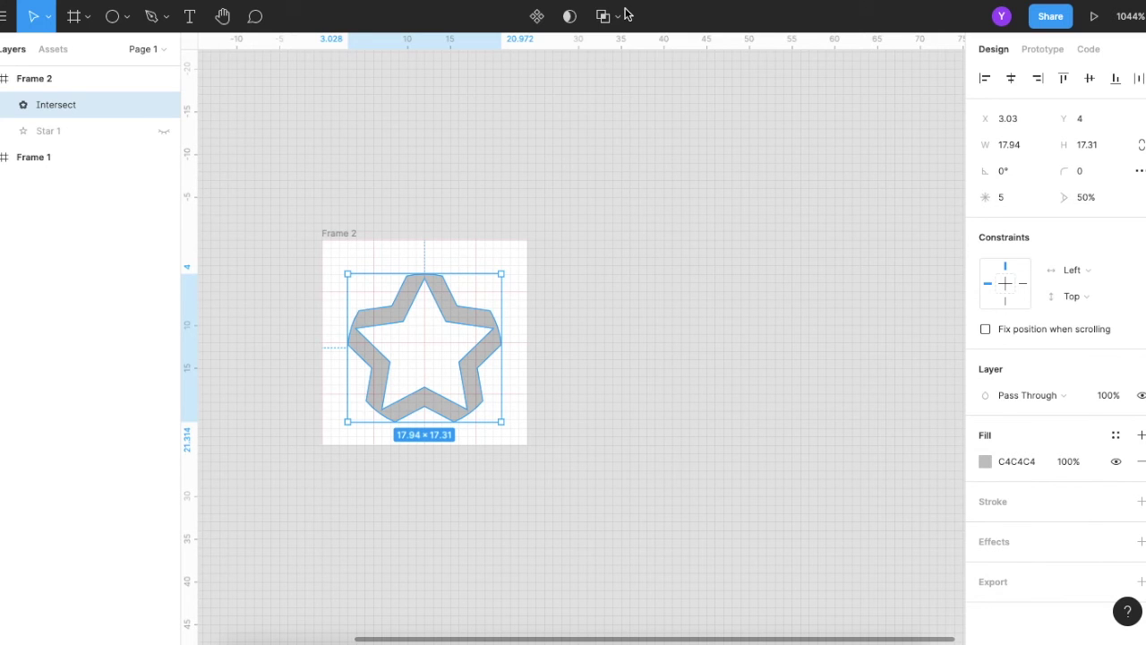
{"action": "left_click", "coordinate": [624, 16]}
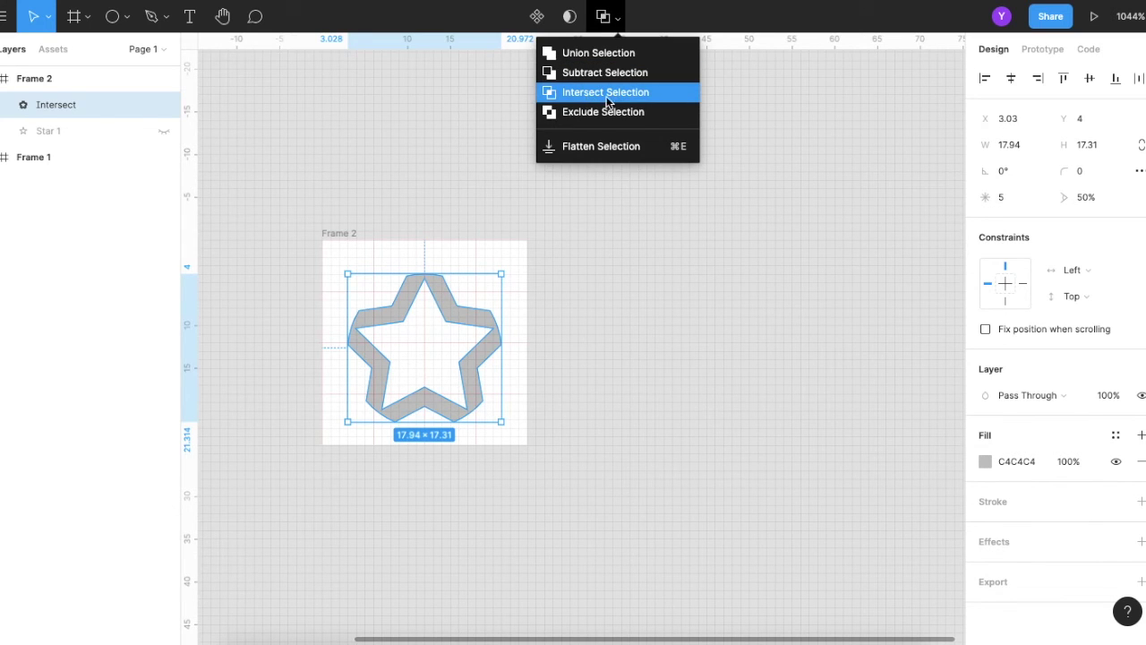
{"action": "left_click", "coordinate": [768, 391]}
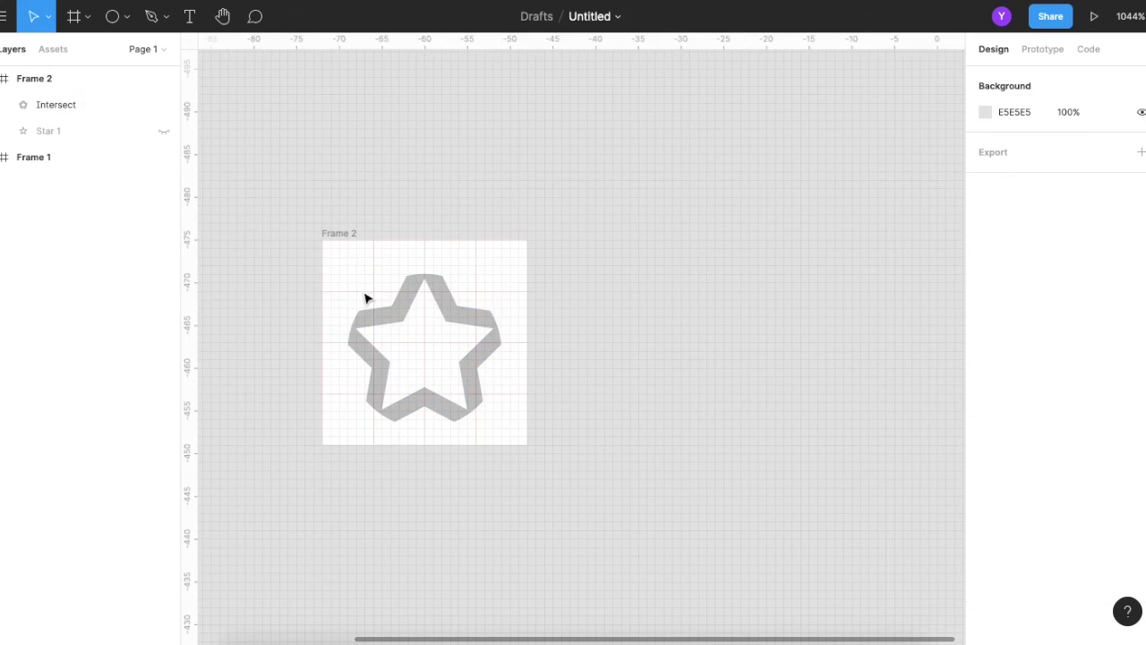
Step: Fill the Intersect shape black (000000) and make Star 1 visible again
{"action": "left_click", "coordinate": [400, 322]}
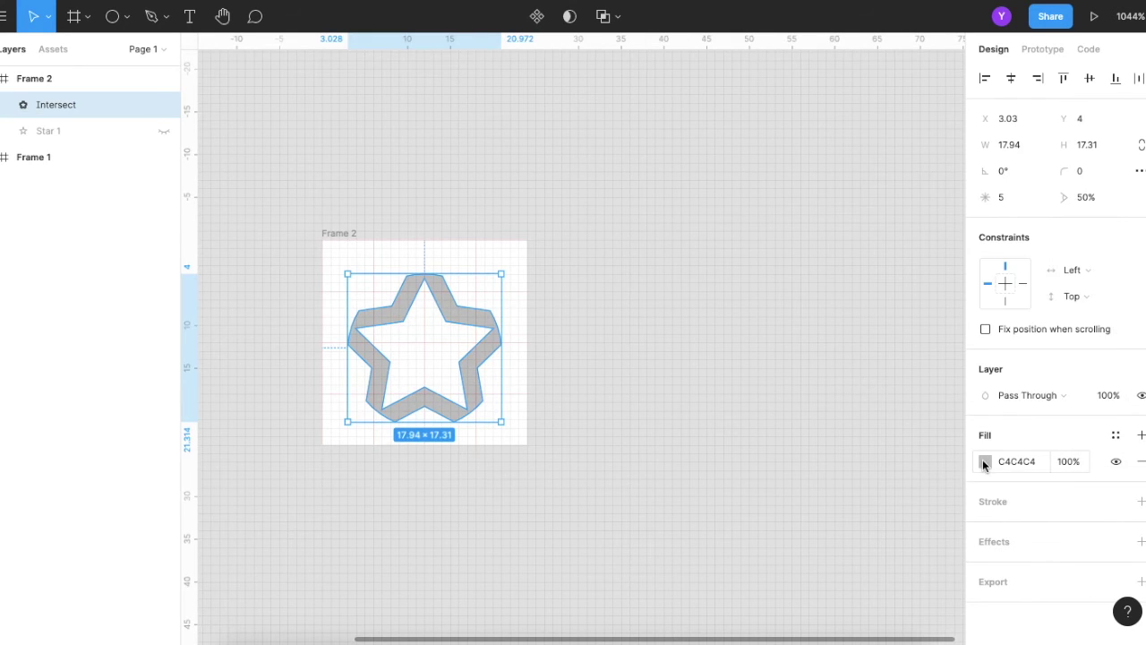
{"action": "left_click", "coordinate": [986, 461]}
{"action": "left_click_drag", "start_coordinate": [885, 369], "coordinate": [749, 473]}
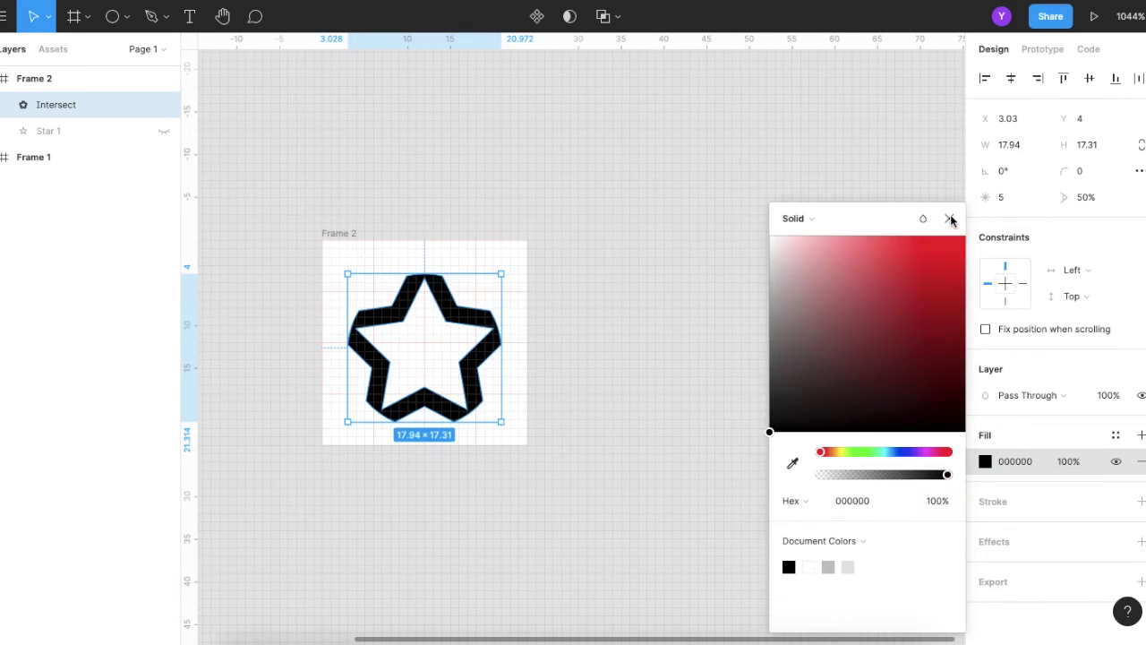
{"action": "left_click", "coordinate": [951, 220]}
{"action": "left_click", "coordinate": [164, 132]}
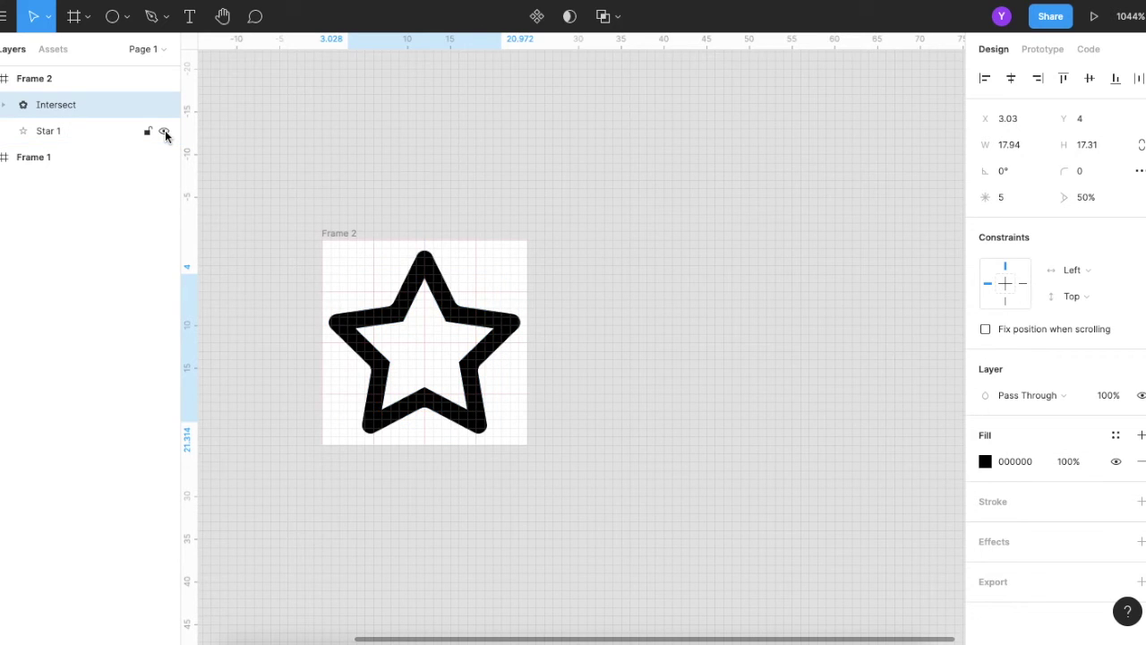
Step: Paste a copy of Frame 2 as Frame 3, evenly spaced to its right
{"action": "left_click", "coordinate": [622, 247]}
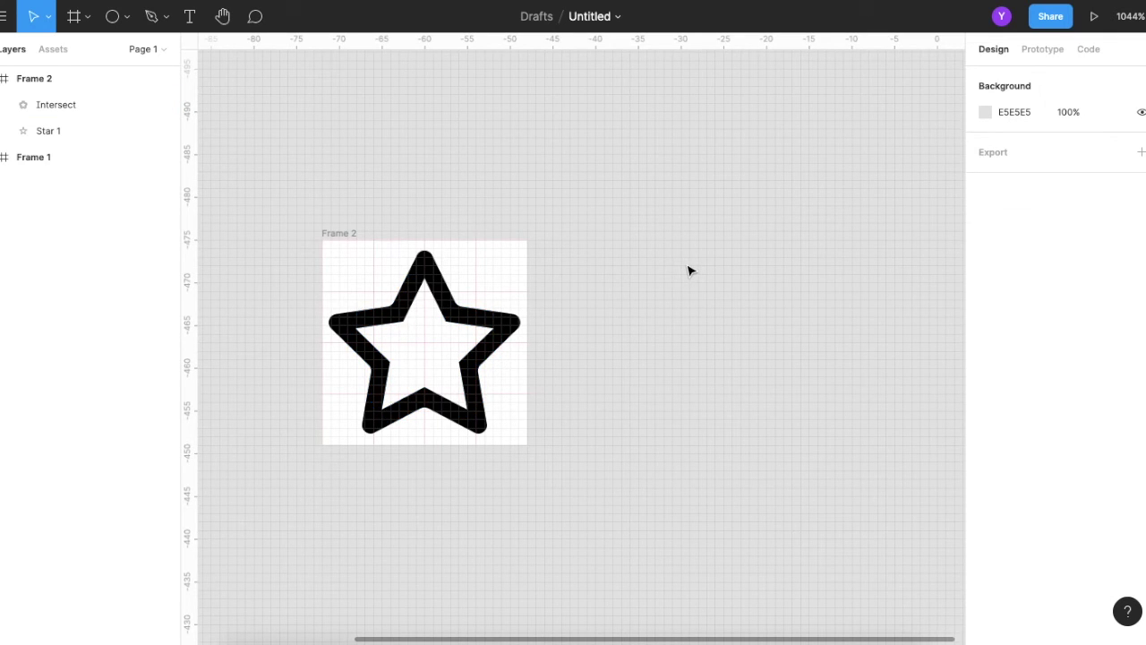
{"action": "scroll", "coordinate": [689, 271], "scroll_direction": "down", "scroll_amount": 3, "text": "ctrl"}
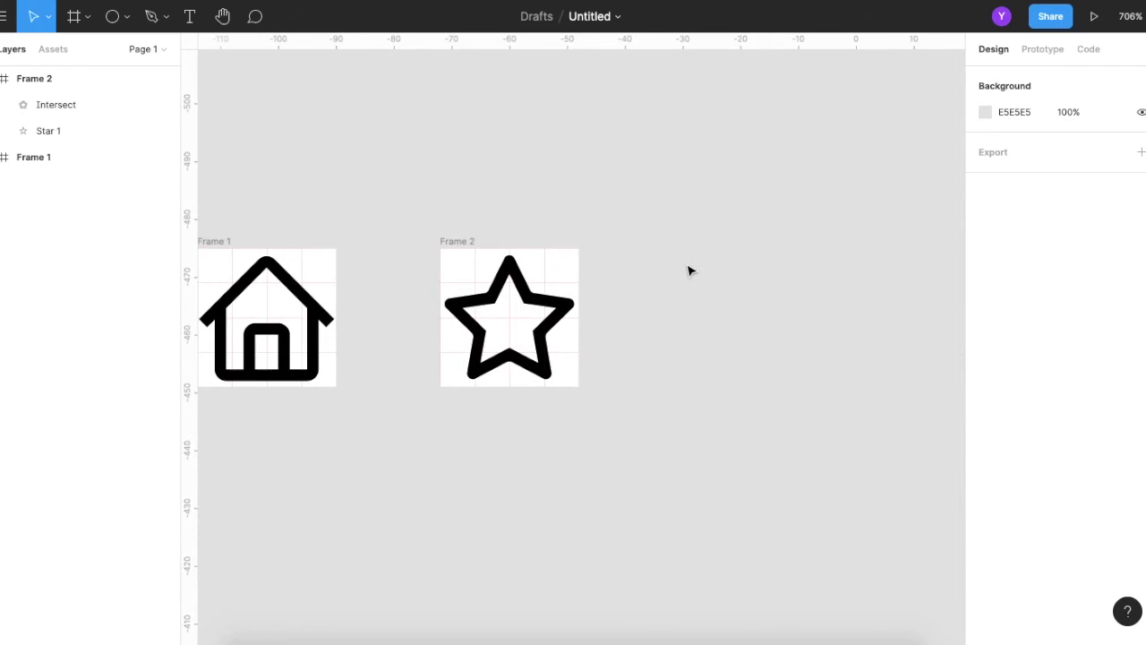
{"action": "key", "text": "shift+0"}
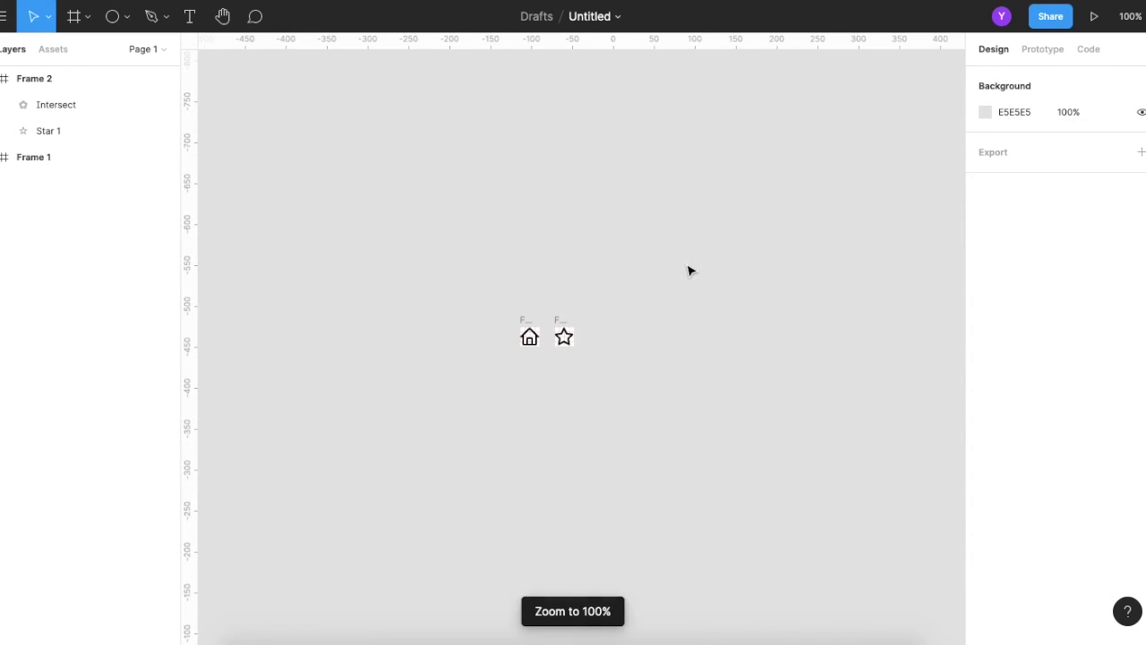
{"action": "scroll", "coordinate": [686, 287], "scroll_direction": "up", "scroll_amount": 5, "text": "ctrl"}
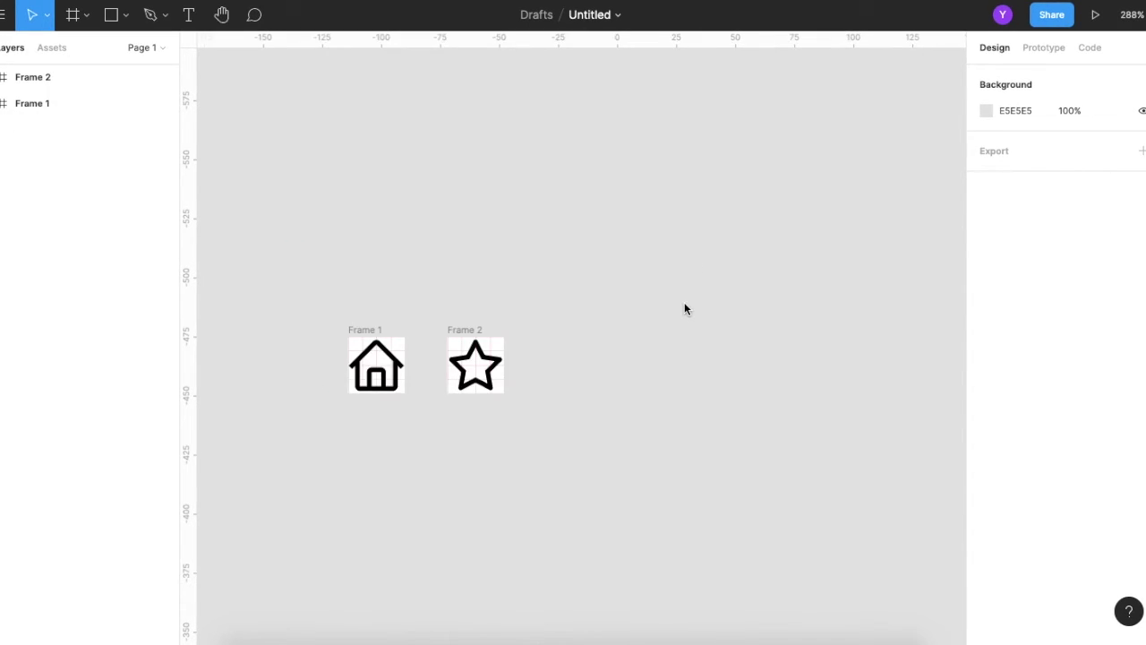
{"action": "left_click", "coordinate": [473, 340]}
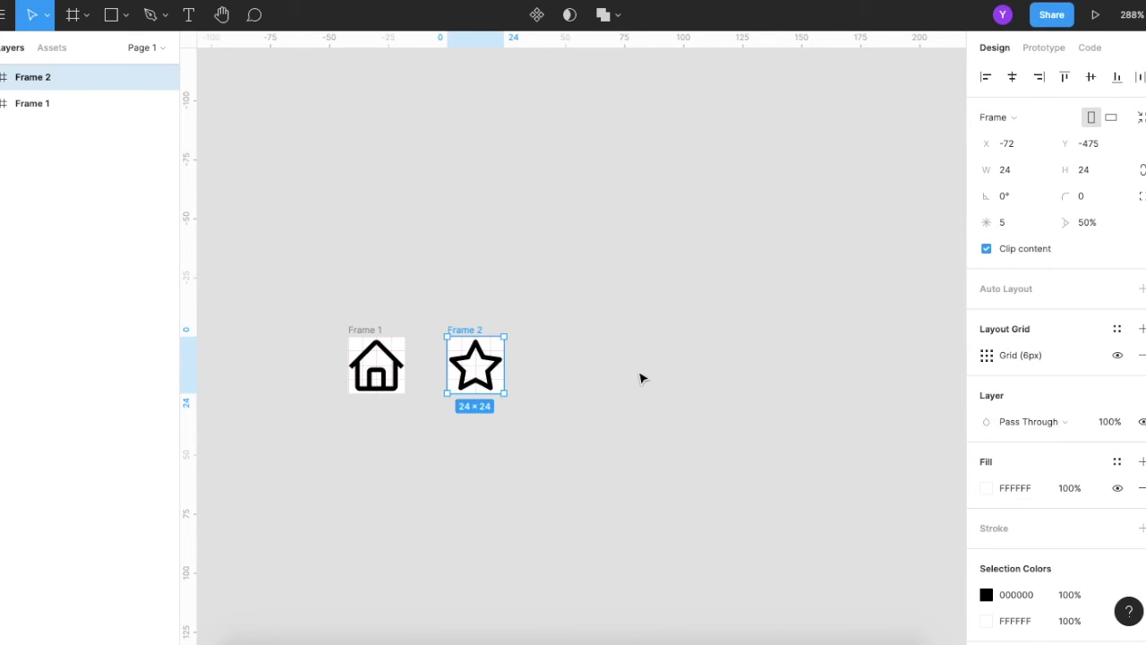
{"action": "key", "text": "ctrl+v"}
{"action": "left_click_drag", "start_coordinate": [618, 374], "coordinate": [575, 372]}
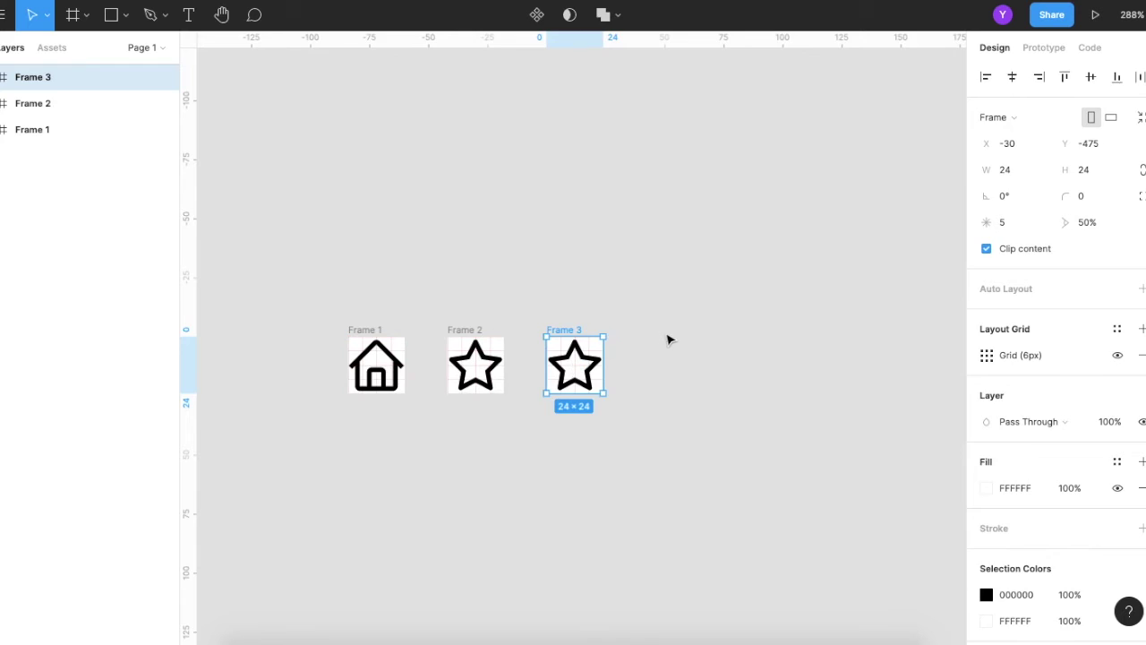
{"action": "left_click", "coordinate": [669, 335]}
Step: Delete the copied star from Frame 3, leaving only its grid
{"action": "scroll", "coordinate": [566, 361], "scroll_direction": "up", "scroll_amount": 3, "text": "ctrl"}
{"action": "left_click", "coordinate": [555, 349]}
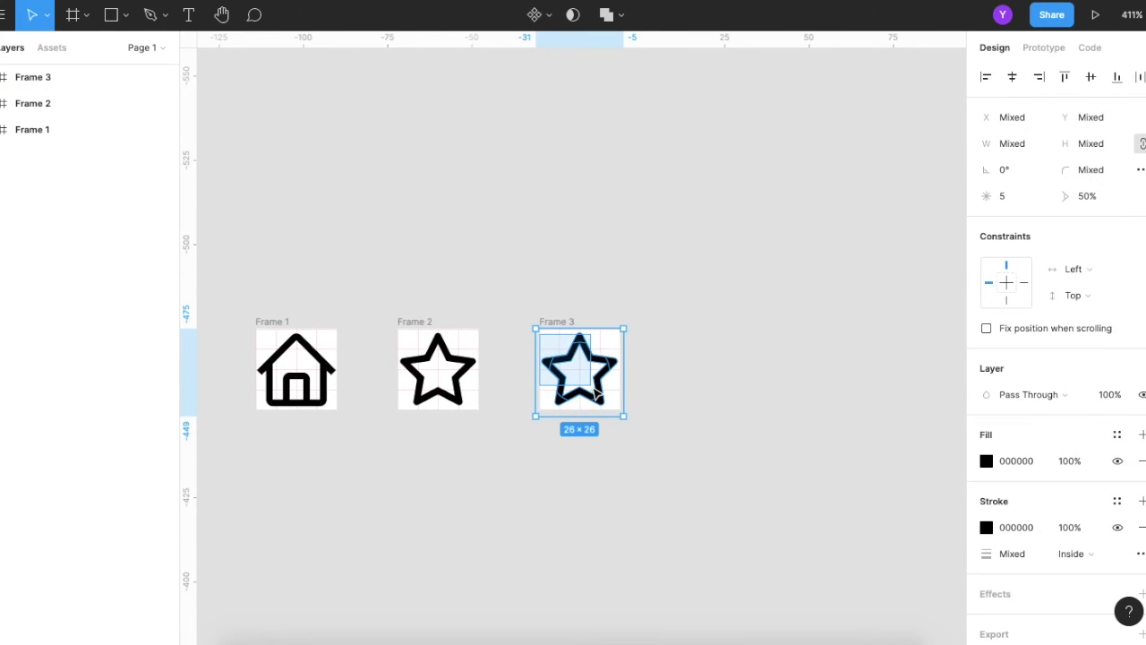
{"action": "key", "text": "Delete"}
{"action": "left_click", "coordinate": [315, 105]}
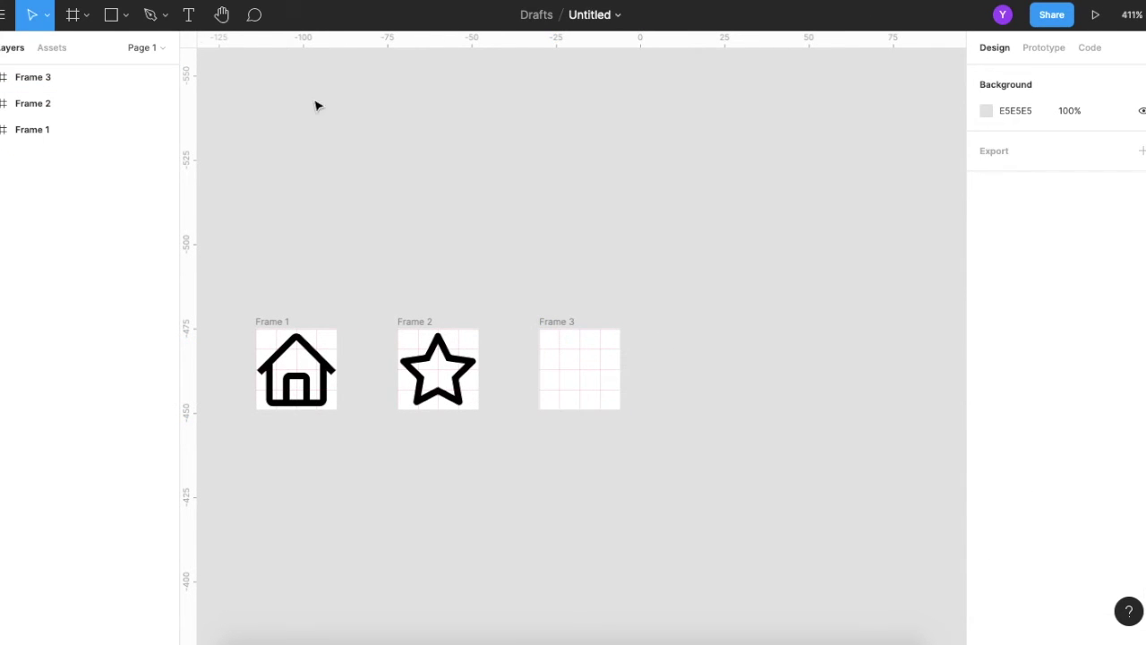
Step: Draw a 24×24 circle filling Frame 3
{"action": "left_click", "coordinate": [125, 15]}
{"action": "left_click", "coordinate": [112, 107]}
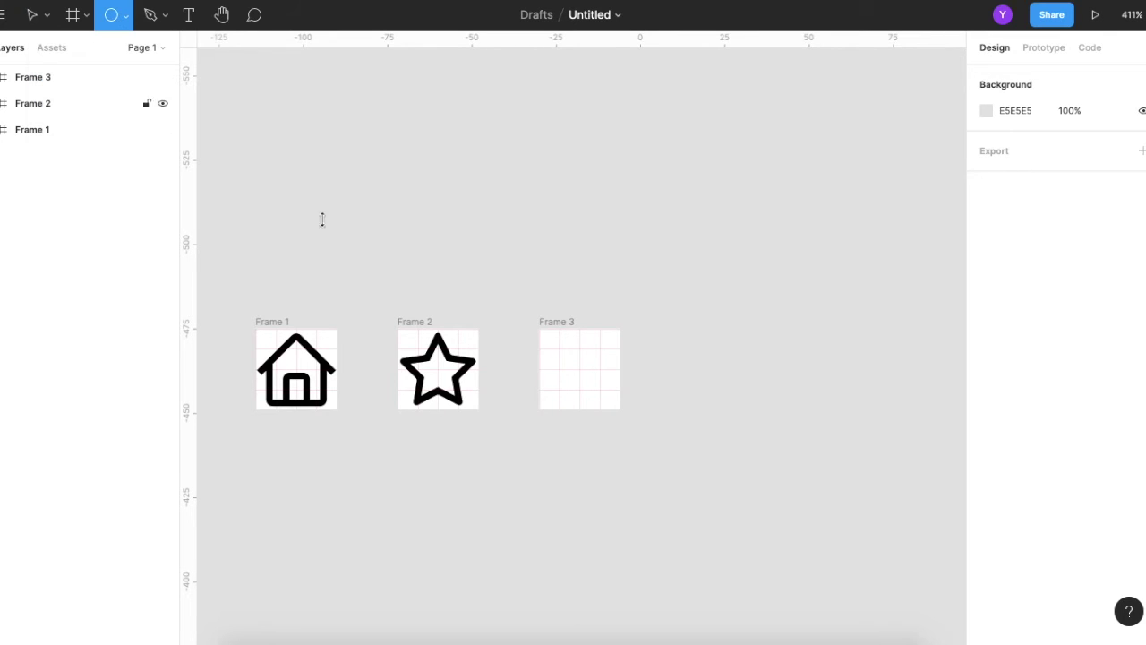
{"action": "scroll", "coordinate": [562, 346], "scroll_direction": "up", "scroll_amount": 5, "text": "ctrl"}
{"action": "scroll", "coordinate": [501, 295], "scroll_direction": "down", "scroll_amount": 2}
{"action": "scroll", "coordinate": [502, 295], "scroll_direction": "right", "scroll_amount": 1}
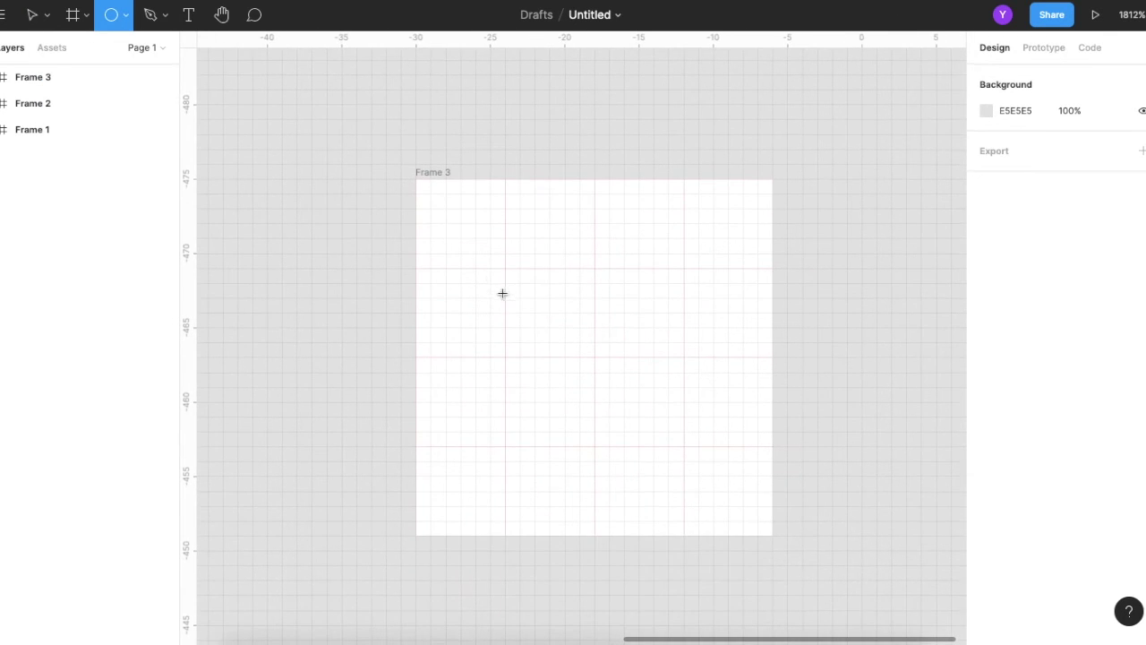
{"action": "left_click_drag", "start_coordinate": [420, 184], "coordinate": [726, 525]}
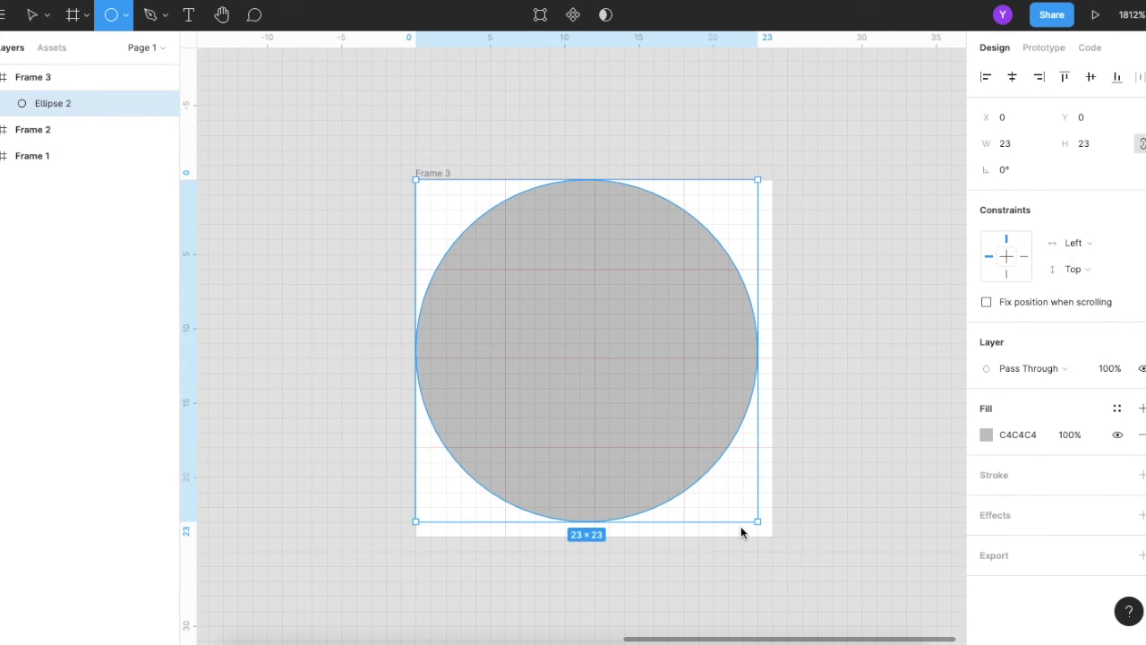
{"action": "left_click_drag", "start_coordinate": [727, 526], "coordinate": [762, 535]}
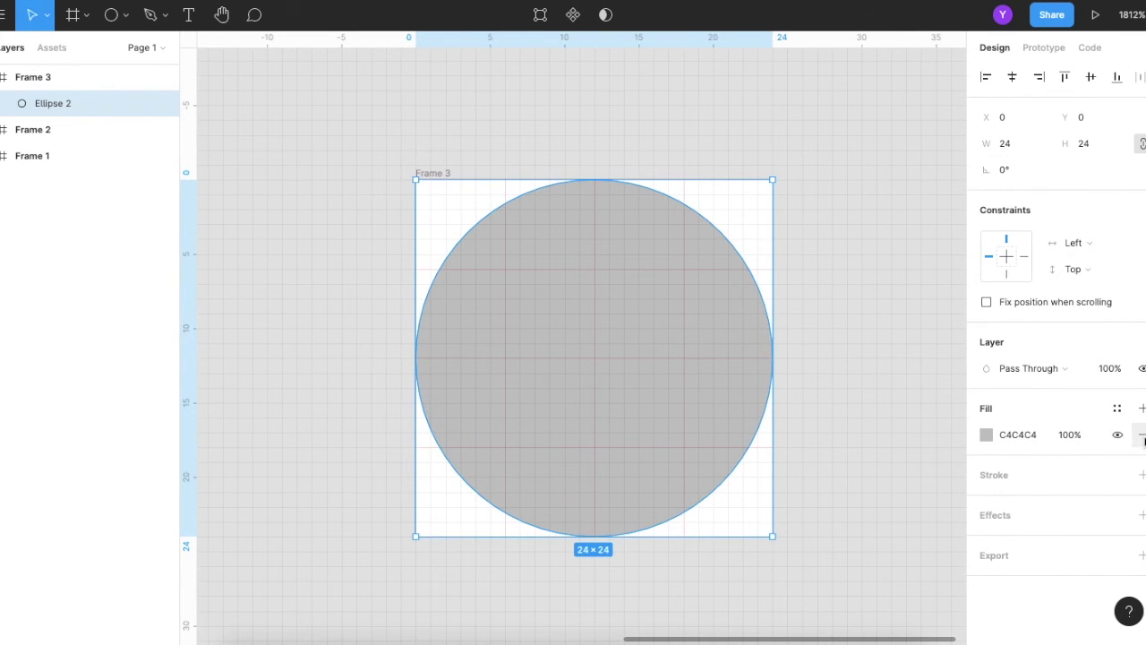
Step: Remove the circle's fill and give it a black 2px stroke
{"action": "left_click", "coordinate": [1141, 435]}
{"action": "left_click", "coordinate": [1142, 449]}
{"action": "left_click", "coordinate": [1026, 502]}
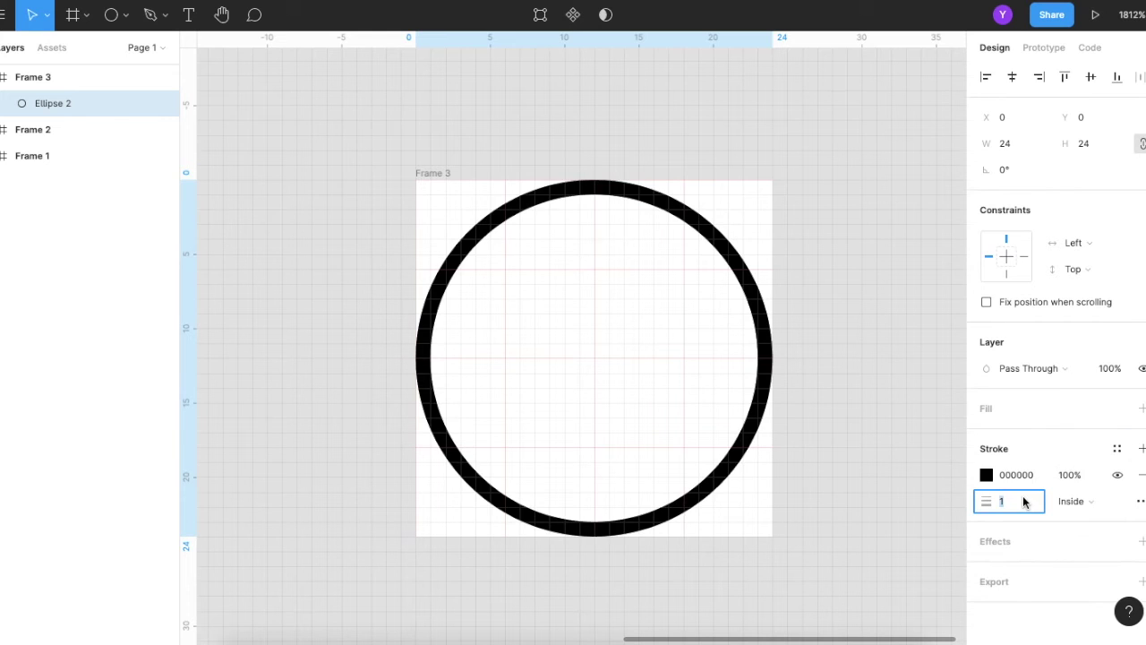
{"action": "type", "text": "2"}
{"action": "key", "text": "Return"}
{"action": "scroll", "coordinate": [621, 259], "scroll_direction": "down", "scroll_amount": 5, "text": "ctrl"}
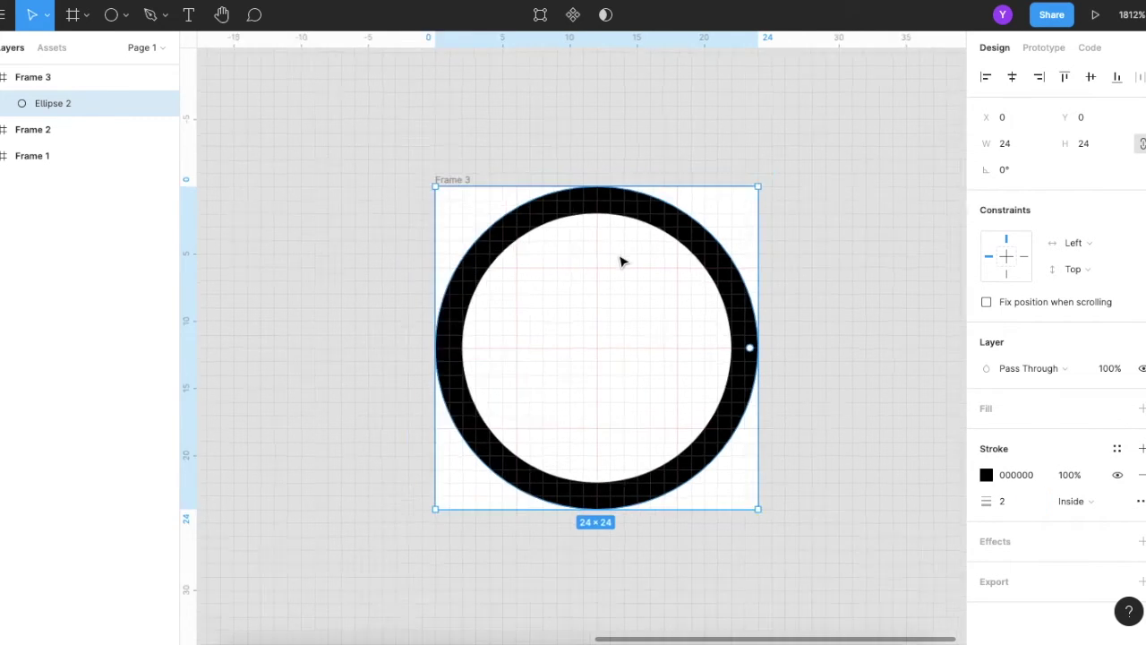
{"action": "scroll", "coordinate": [527, 289], "scroll_direction": "down", "scroll_amount": 3}
{"action": "scroll", "coordinate": [520, 274], "scroll_direction": "down", "scroll_amount": 3, "text": "ctrl"}
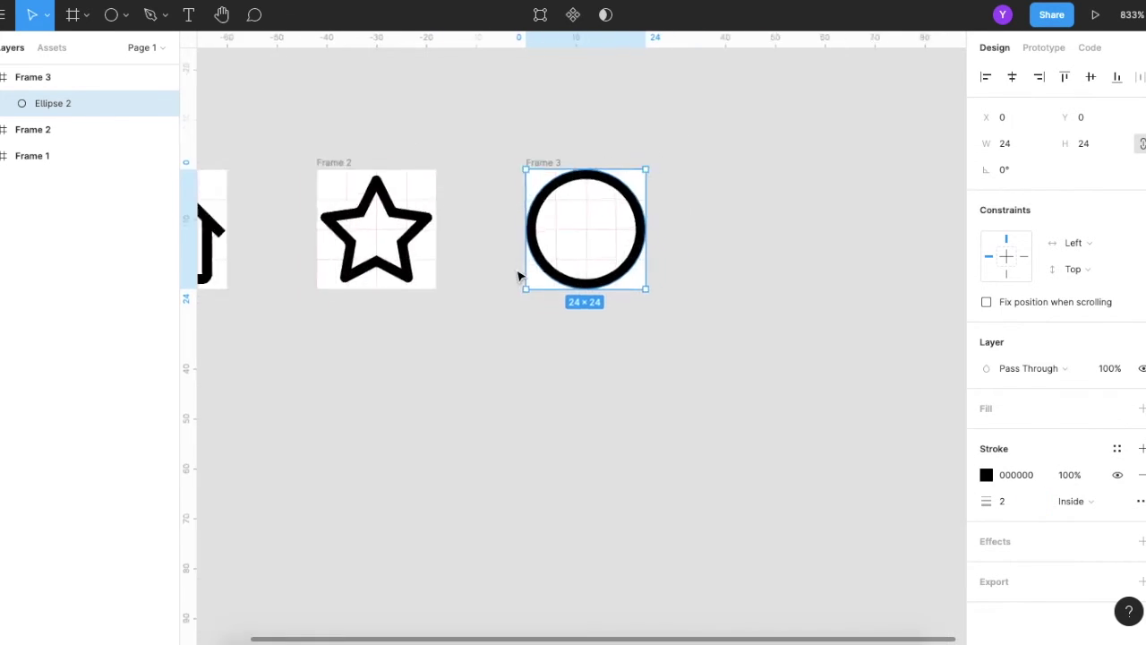
{"action": "scroll", "coordinate": [530, 275], "scroll_direction": "left", "scroll_amount": 3}
{"action": "scroll", "coordinate": [529, 275], "scroll_direction": "left", "scroll_amount": 1}
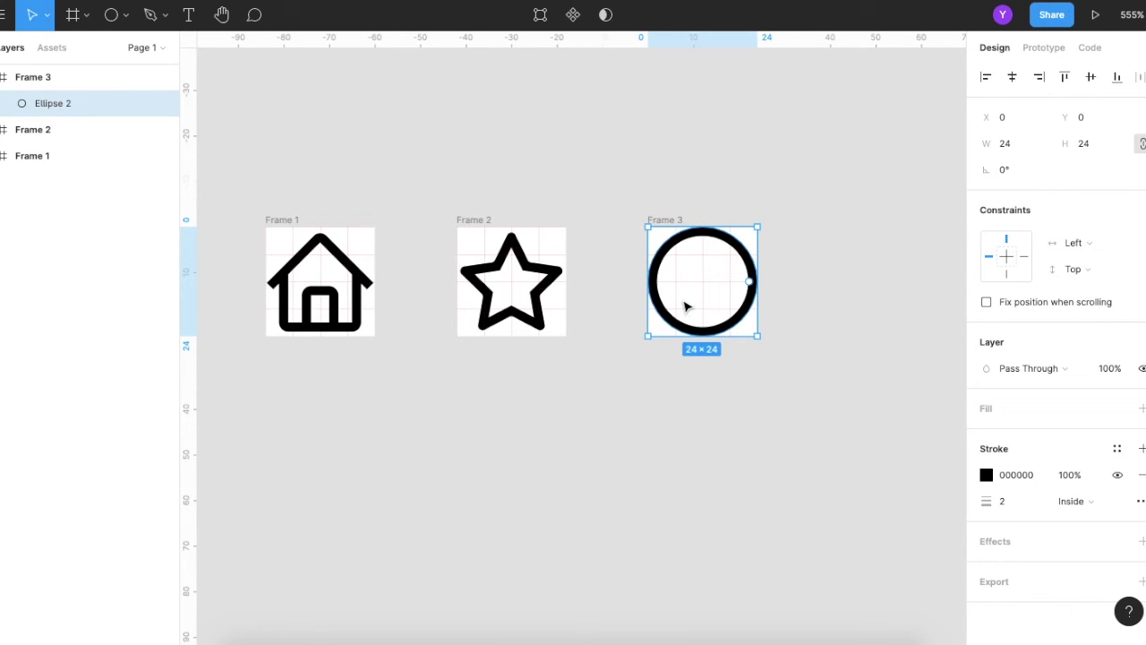
Step: Try a 3px stroke on the circle, then undo back to 2px
{"action": "left_click", "coordinate": [1024, 508]}
{"action": "type", "text": "3"}
{"action": "key", "text": "Return"}
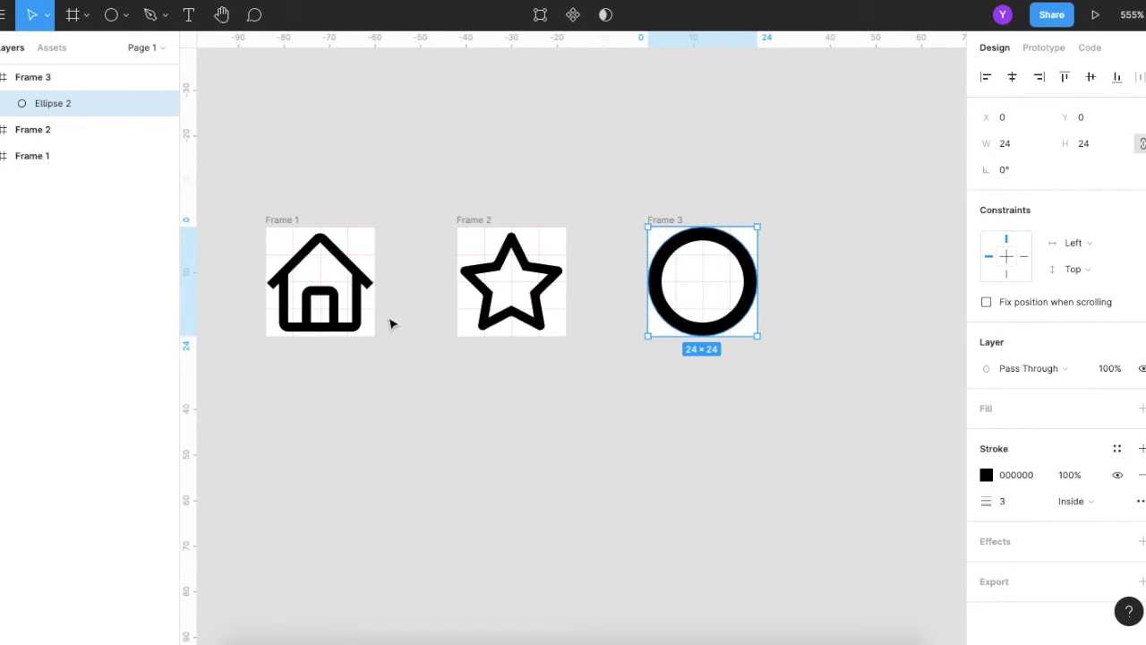
{"action": "key", "text": "ctrl+z"}
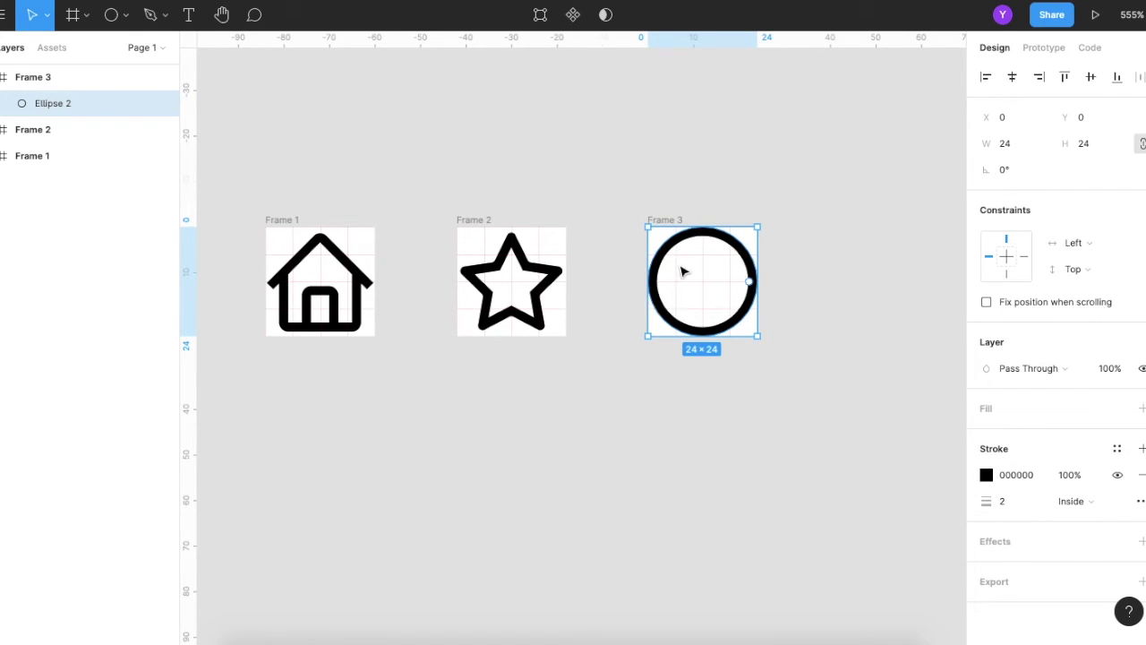
{"action": "scroll", "coordinate": [736, 275], "scroll_direction": "up", "scroll_amount": 3}
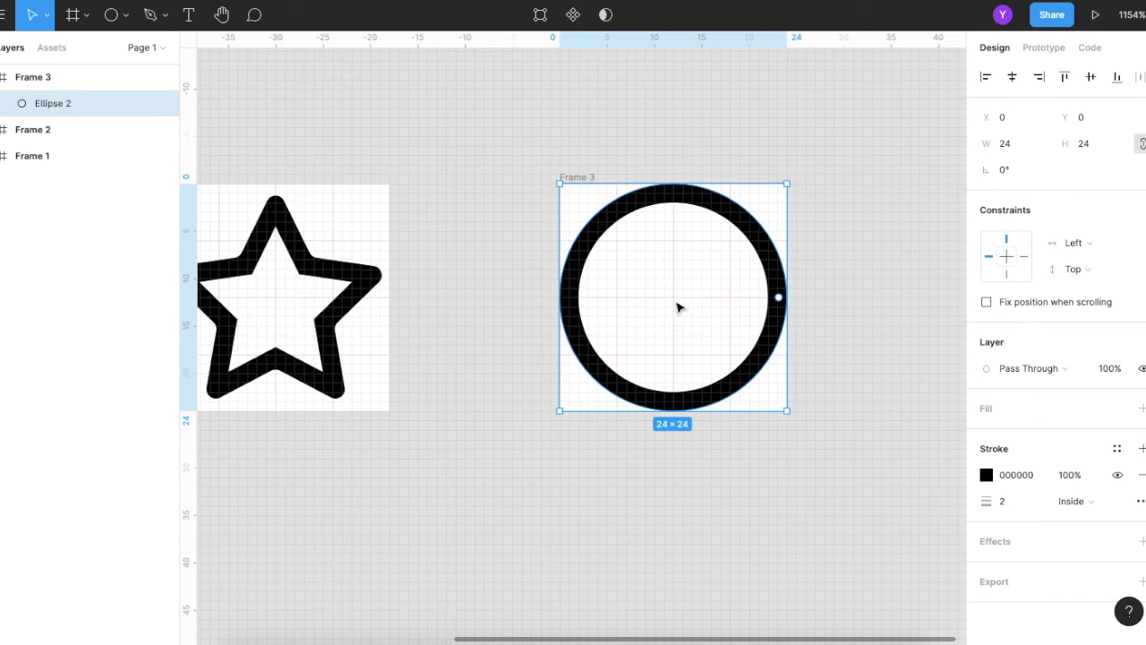
{"action": "scroll", "coordinate": [676, 312], "scroll_direction": "right", "scroll_amount": 2}
{"action": "scroll", "coordinate": [677, 313], "scroll_direction": "up", "scroll_amount": 1}
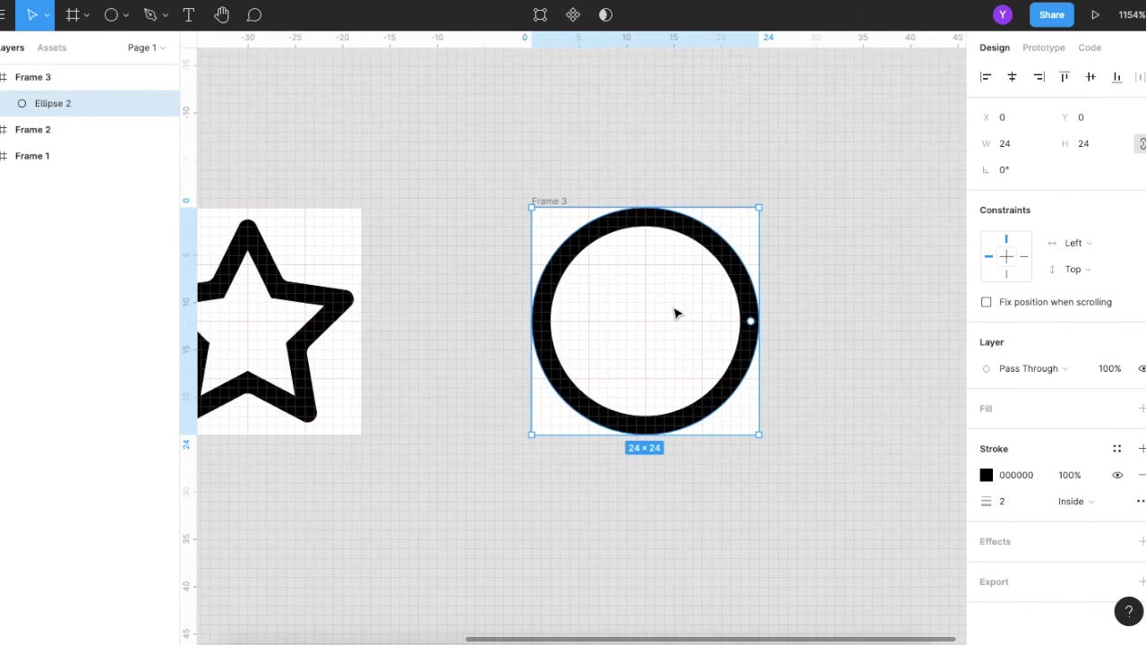
{"action": "left_click", "coordinate": [112, 16]}
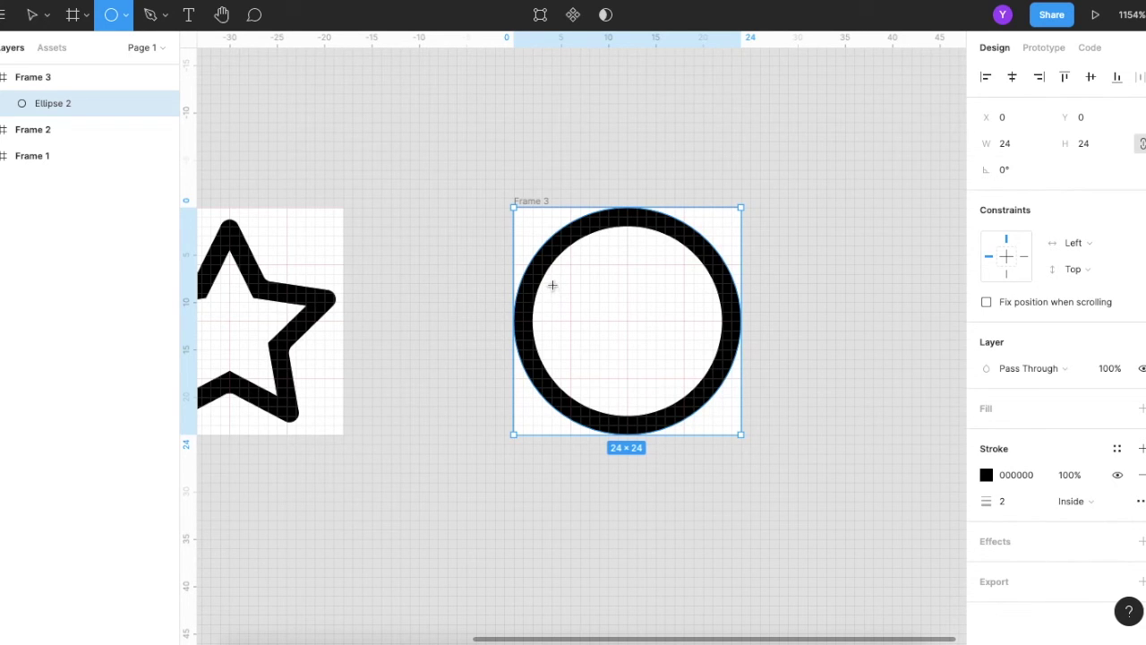
Step: Draw a 16×16 circle inside Frame 3's ring with a 2px black stroke and no fill
{"action": "left_click_drag", "start_coordinate": [552, 284], "coordinate": [703, 397]}
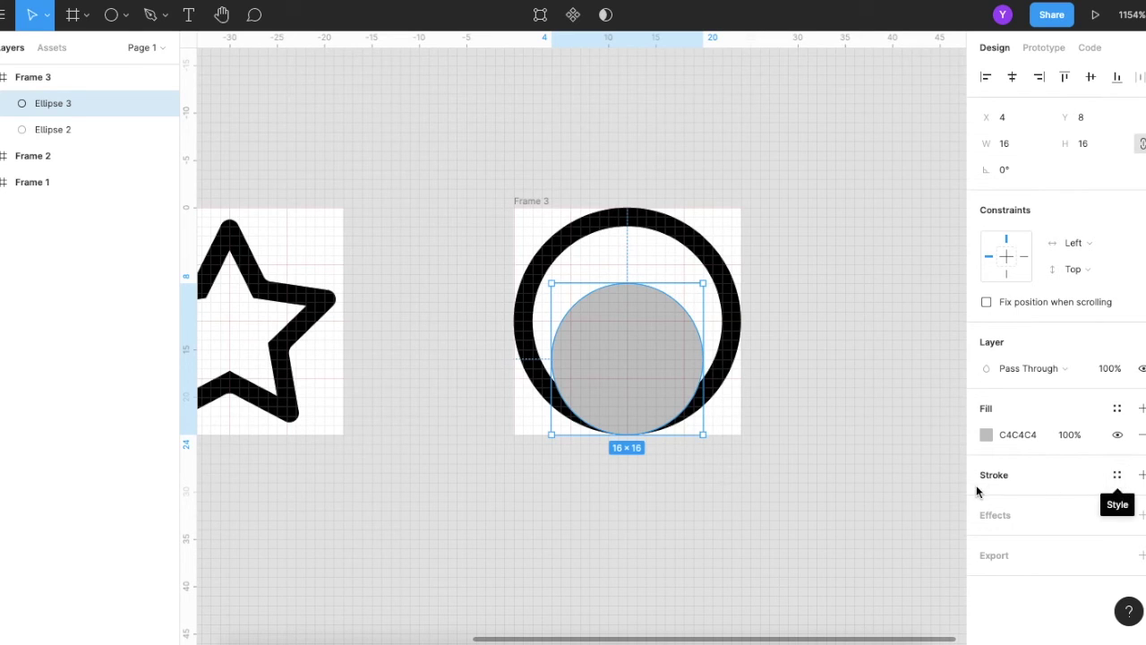
{"action": "left_click", "coordinate": [1141, 475]}
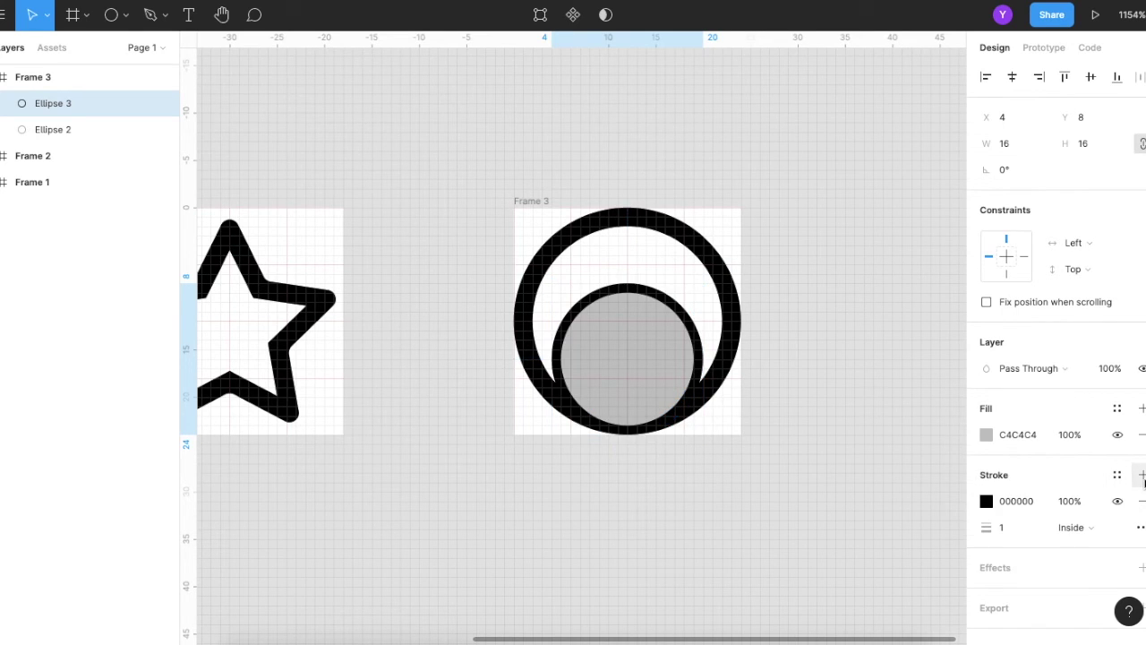
{"action": "left_click", "coordinate": [1013, 528]}
{"action": "type", "text": "2"}
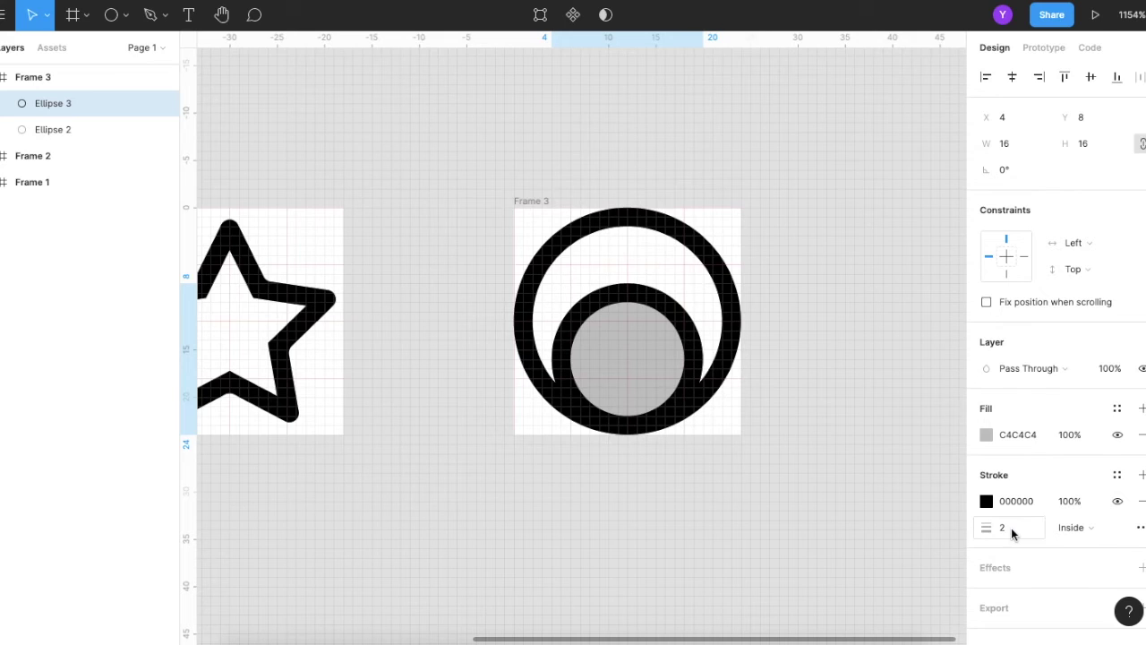
{"action": "key", "text": "Return"}
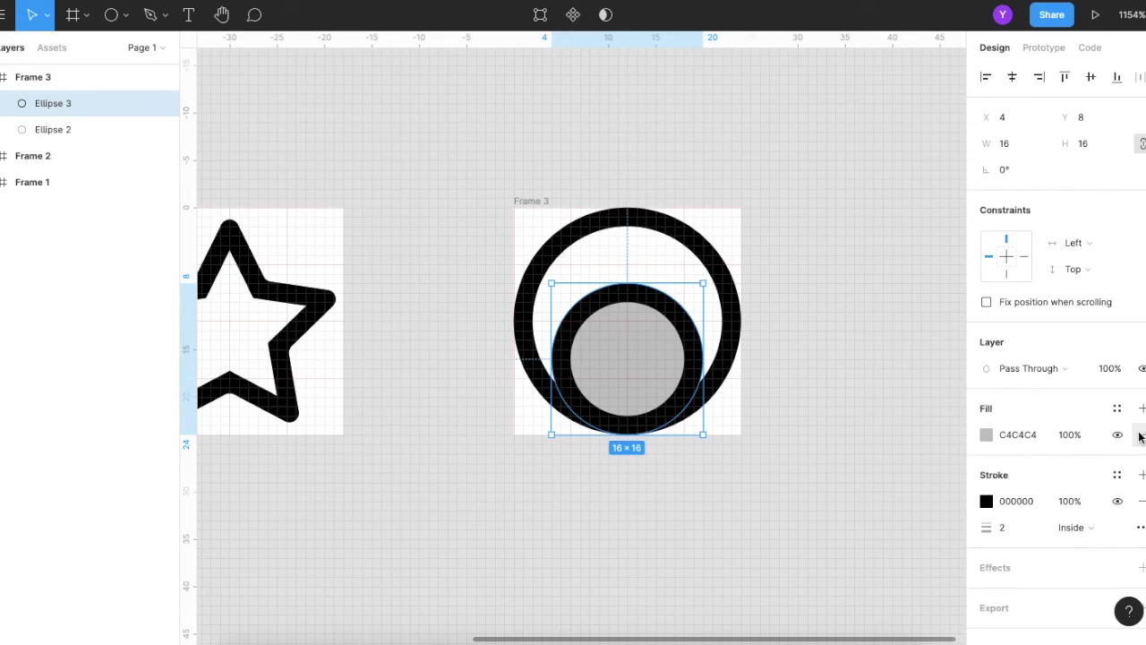
{"action": "left_click", "coordinate": [1142, 434]}
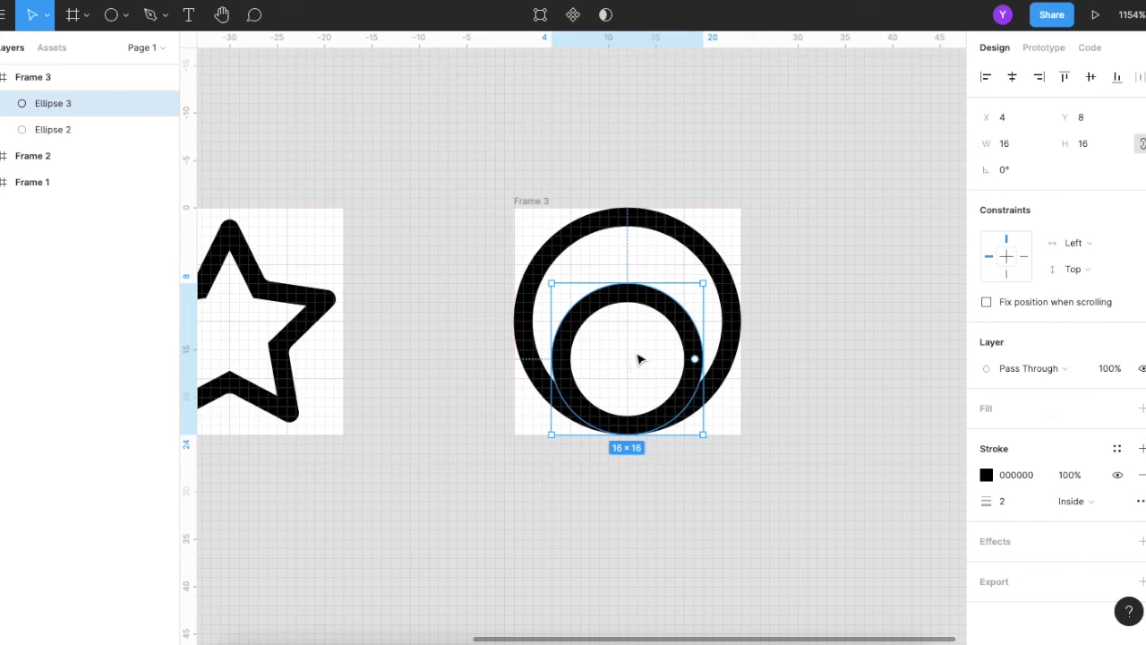
Step: Subtract an 18×8 rectangle from the inner circle's bottom half to leave an arc
{"action": "mouse_move", "coordinate": [600, 320]}
{"action": "left_click", "coordinate": [463, 227]}
{"action": "key", "text": "r"}
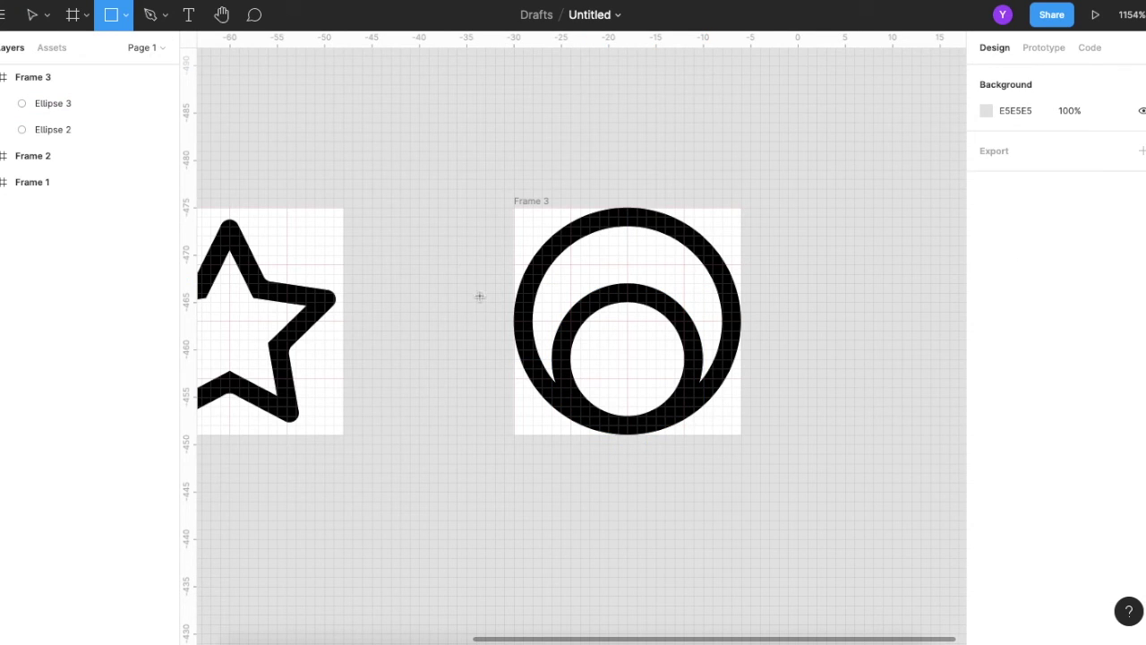
{"action": "mouse_move", "coordinate": [542, 360]}
{"action": "left_mouse_down"}
{"action": "mouse_move", "coordinate": [642, 418]}
{"action": "mouse_move", "coordinate": [712, 436]}
{"action": "left_mouse_up"}
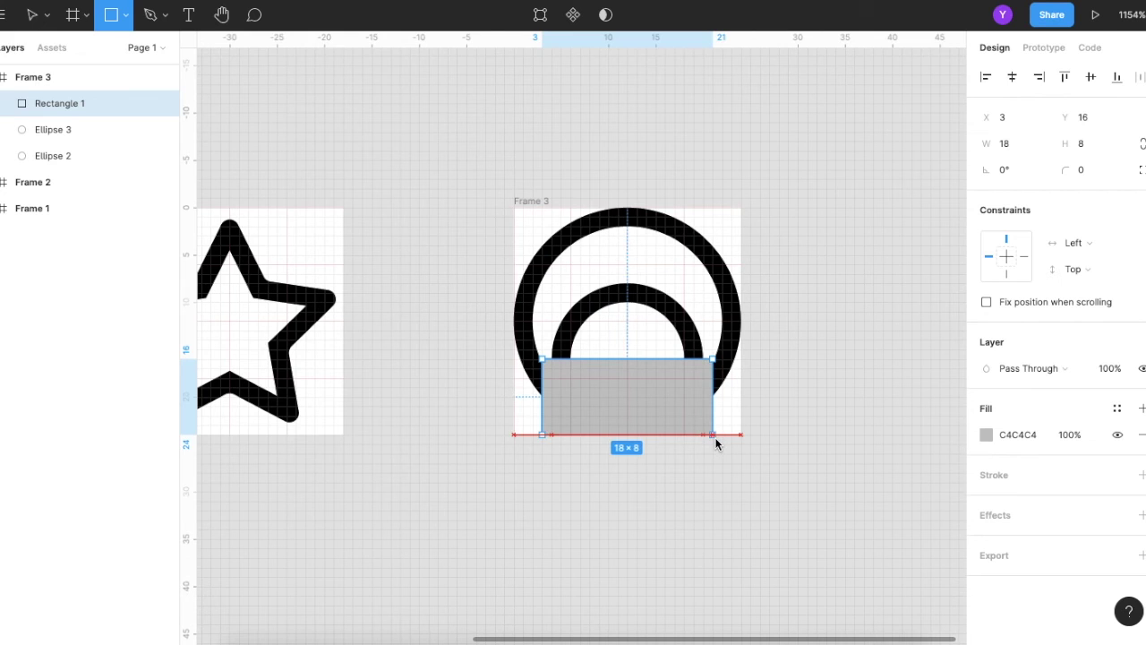
{"action": "left_click", "coordinate": [686, 328], "text": "shift"}
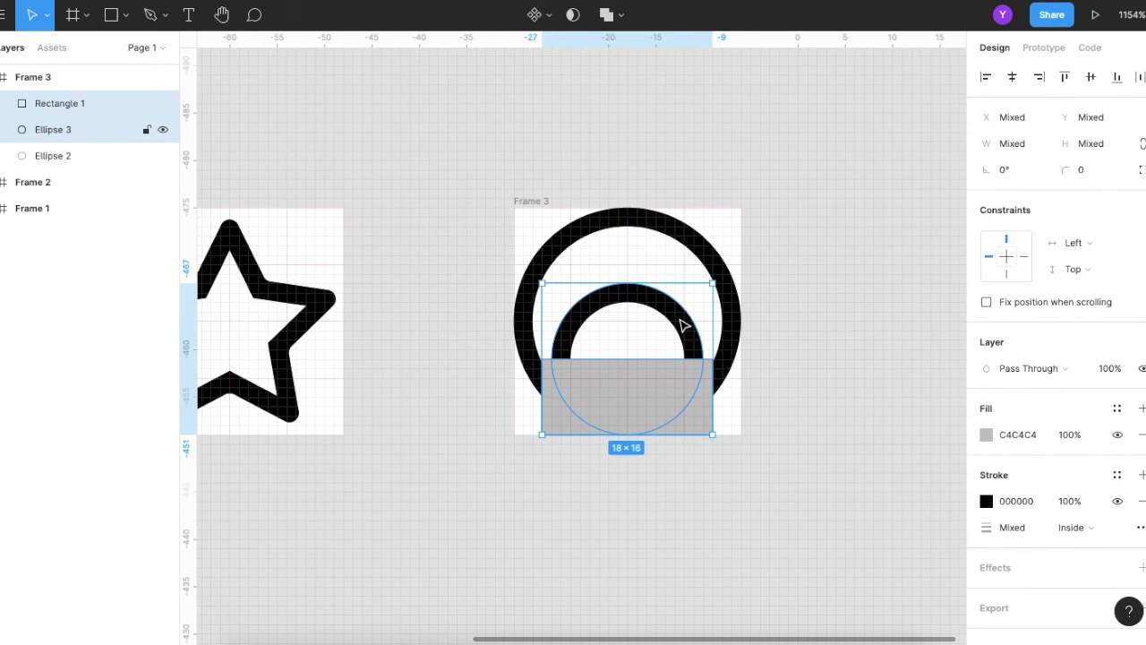
{"action": "left_click", "coordinate": [617, 16]}
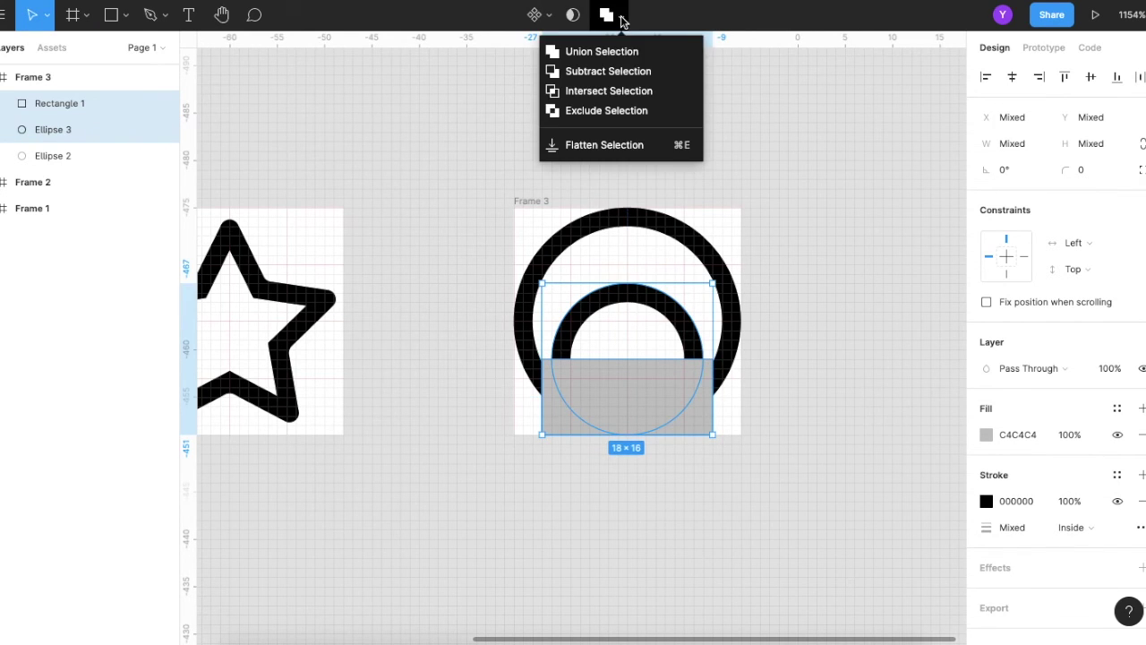
{"action": "left_click", "coordinate": [609, 72]}
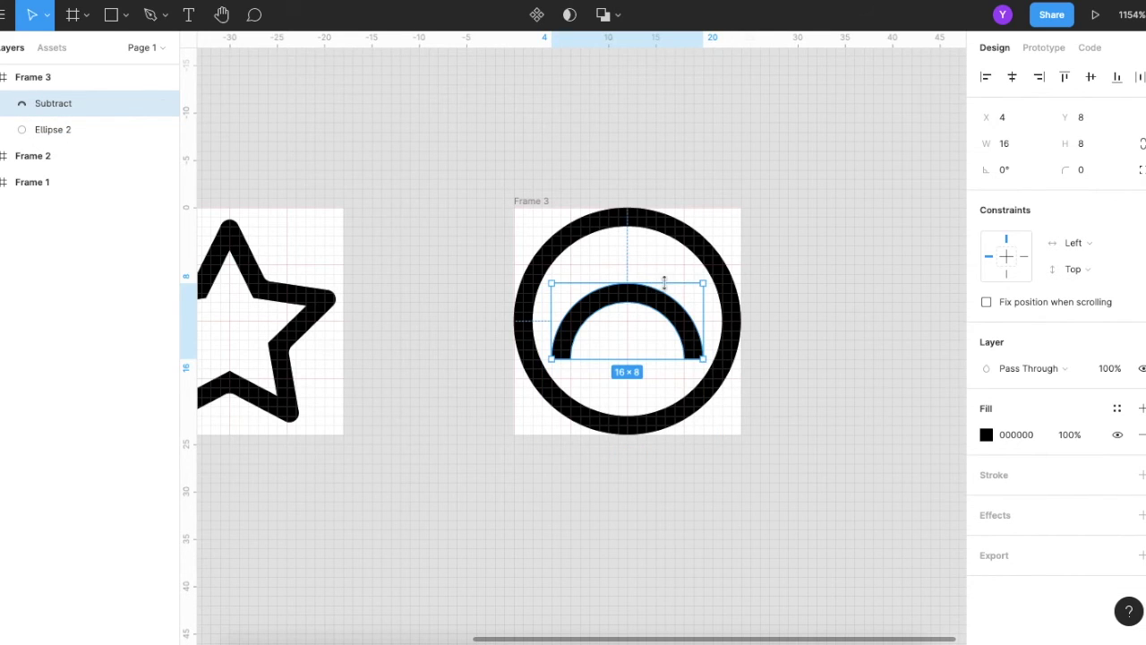
Step: Move the arc down to y 13 inside the ring
{"action": "left_click_drag", "start_coordinate": [645, 299], "coordinate": [648, 350]}
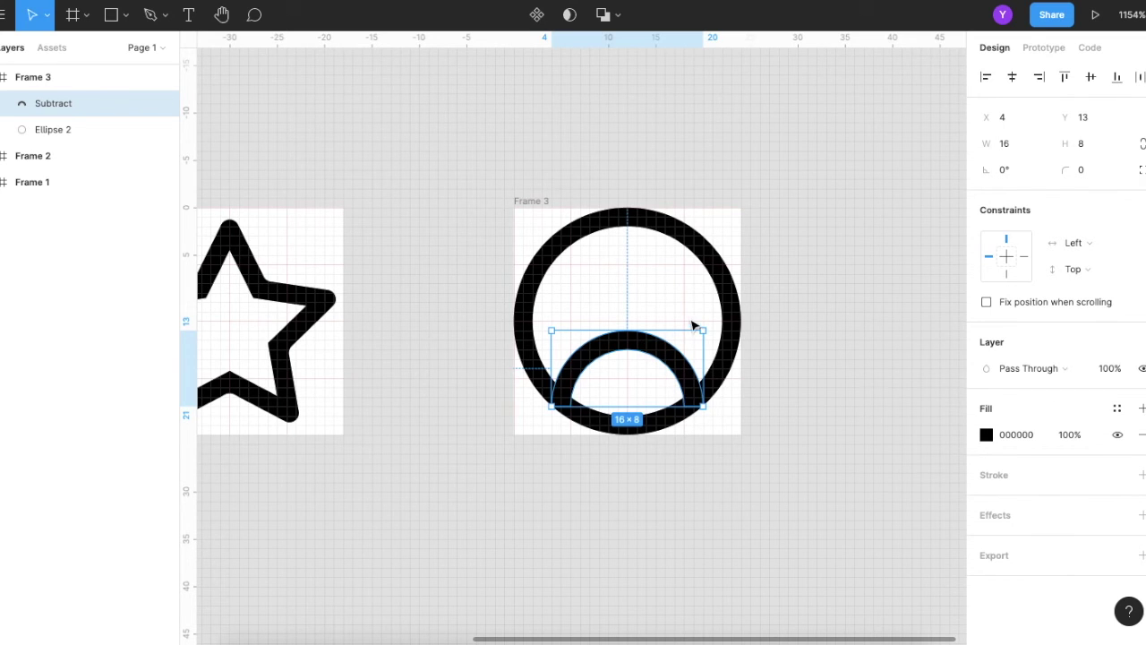
{"action": "left_click", "coordinate": [809, 273]}
{"action": "scroll", "coordinate": [709, 426], "scroll_direction": "up", "scroll_amount": 5}
{"action": "scroll", "coordinate": [708, 423], "scroll_direction": "up", "scroll_amount": 3}
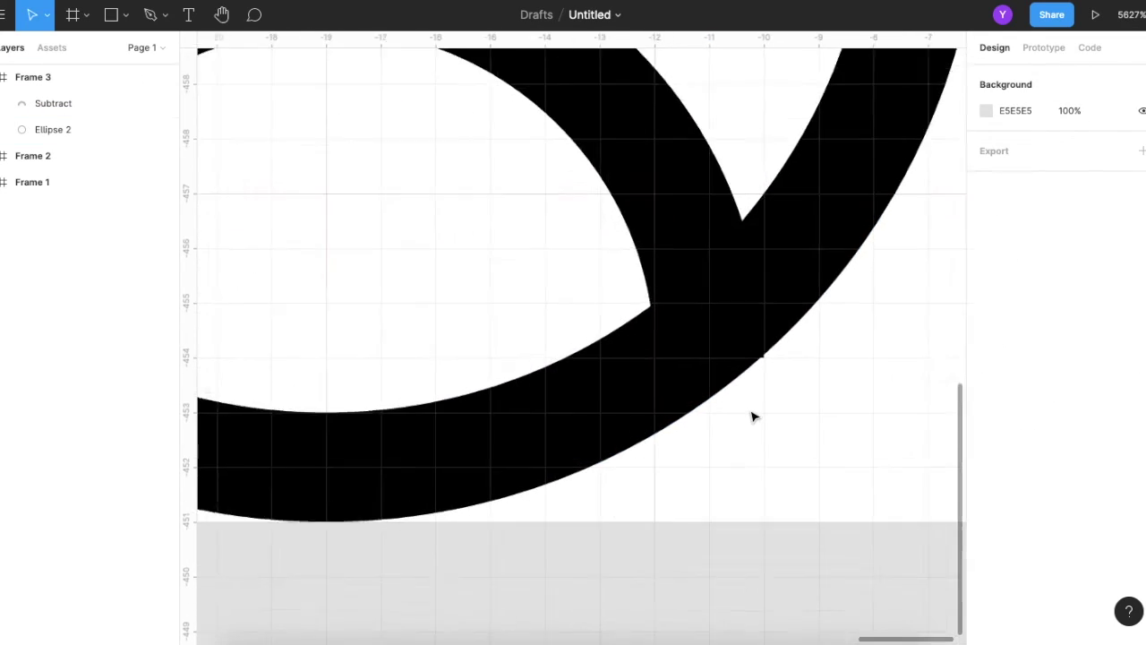
{"action": "scroll", "coordinate": [752, 414], "scroll_direction": "up", "scroll_amount": 3}
{"action": "scroll", "coordinate": [785, 330], "scroll_direction": "up", "scroll_amount": 3}
{"action": "scroll", "coordinate": [780, 317], "scroll_direction": "up", "scroll_amount": 2}
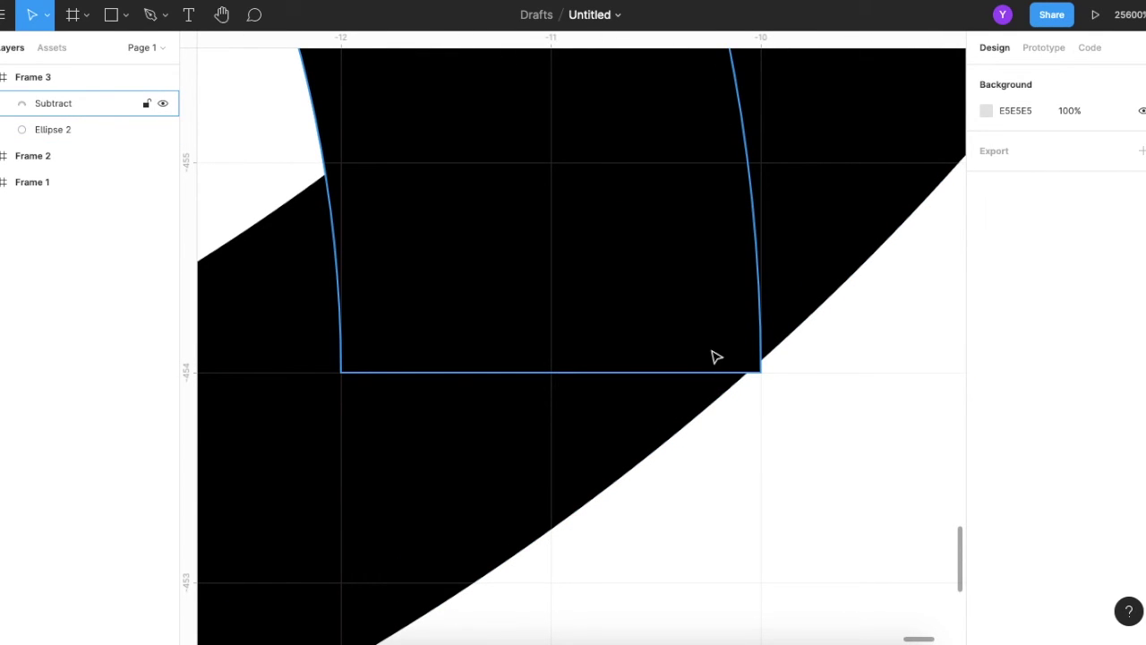
{"action": "scroll", "coordinate": [708, 357], "scroll_direction": "down", "scroll_amount": 2}
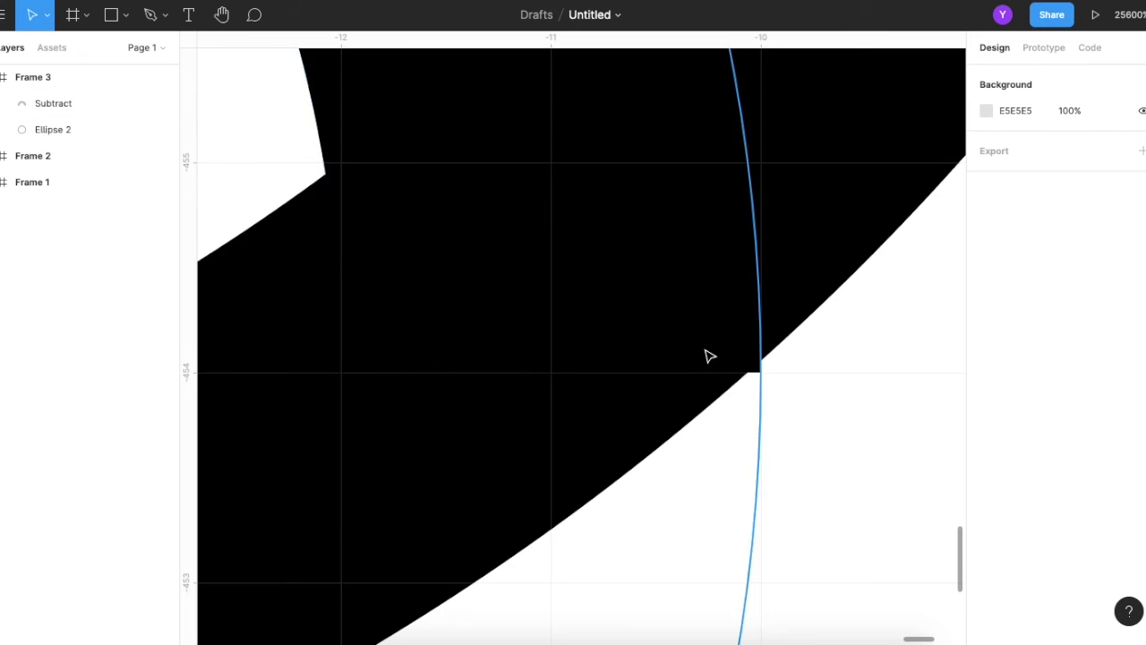
{"action": "scroll", "coordinate": [707, 356], "scroll_direction": "down", "scroll_amount": 2}
{"action": "scroll", "coordinate": [708, 357], "scroll_direction": "down", "scroll_amount": 2}
{"action": "scroll", "coordinate": [708, 357], "scroll_direction": "up", "scroll_amount": 2}
Step: Select the shoulder arc and nudge it up one unit
{"action": "scroll", "coordinate": [706, 354], "scroll_direction": "down", "scroll_amount": 3}
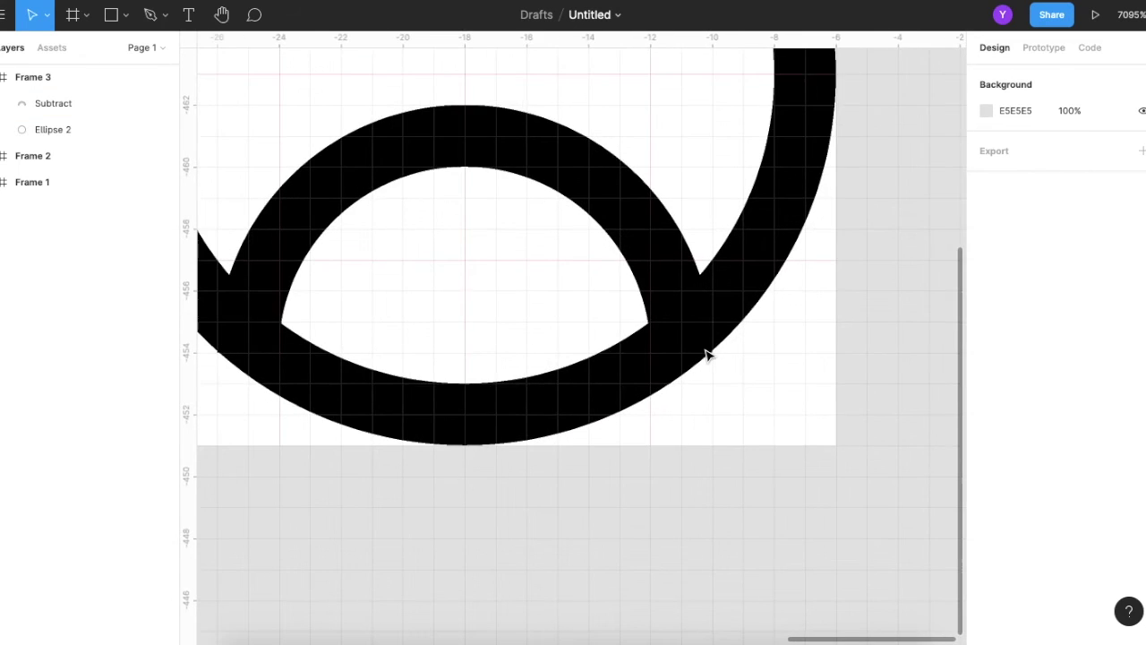
{"action": "scroll", "coordinate": [704, 350], "scroll_direction": "down", "scroll_amount": 1}
{"action": "left_click", "coordinate": [697, 325]}
{"action": "key", "text": "Up"}
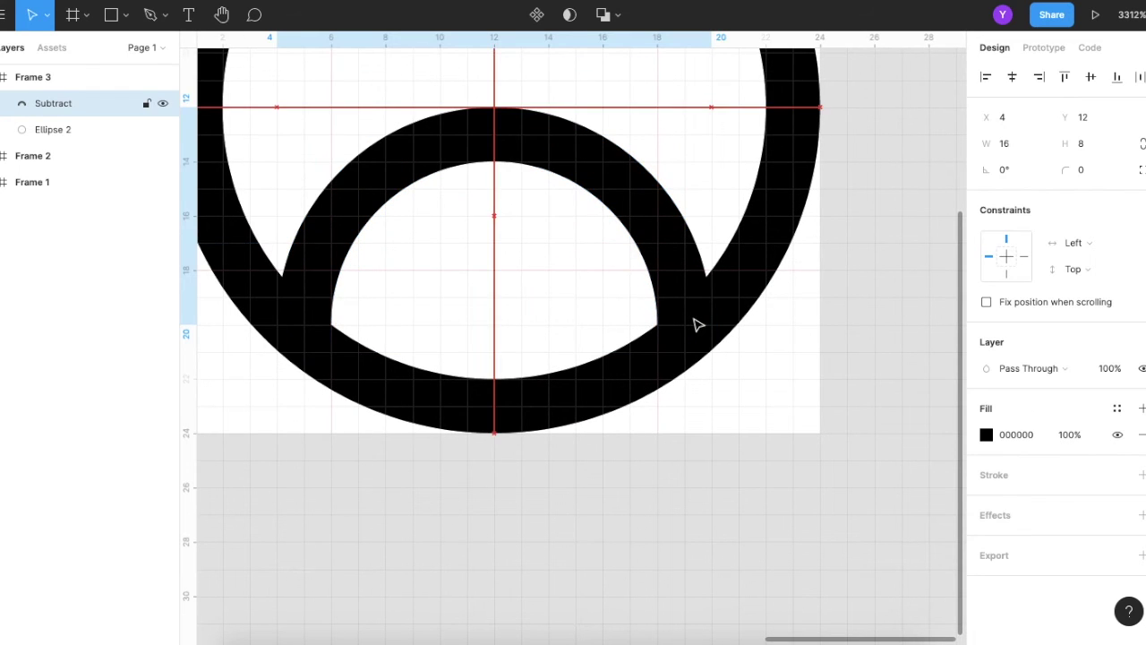
{"action": "scroll", "coordinate": [618, 300], "scroll_direction": "down", "scroll_amount": 2}
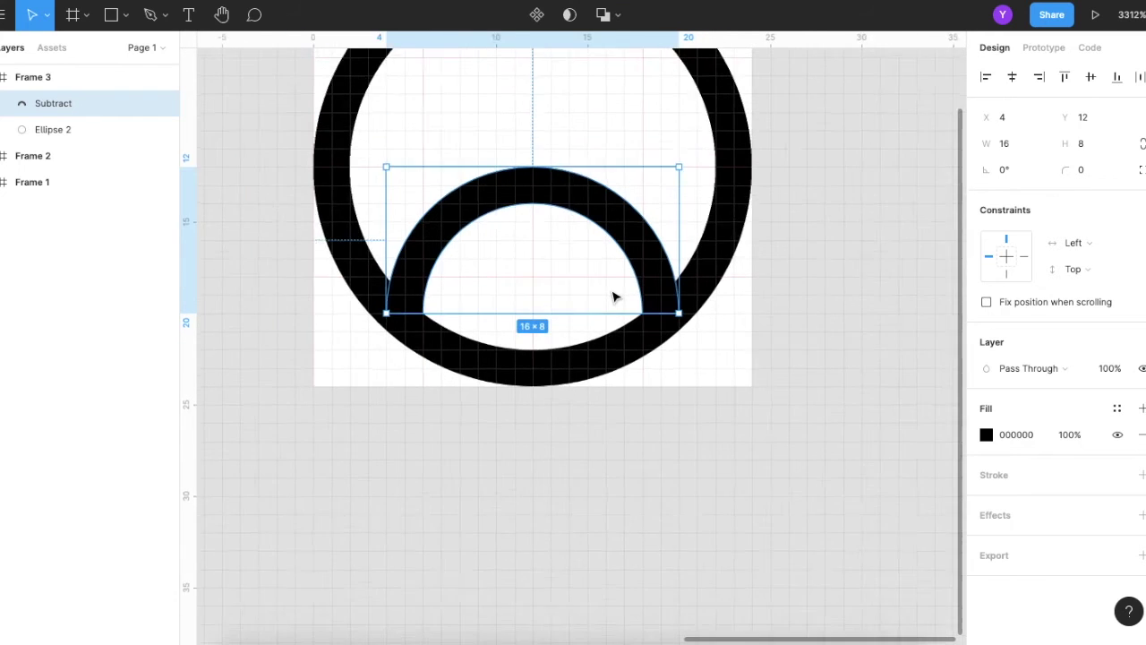
{"action": "scroll", "coordinate": [605, 304], "scroll_direction": "down", "scroll_amount": 1}
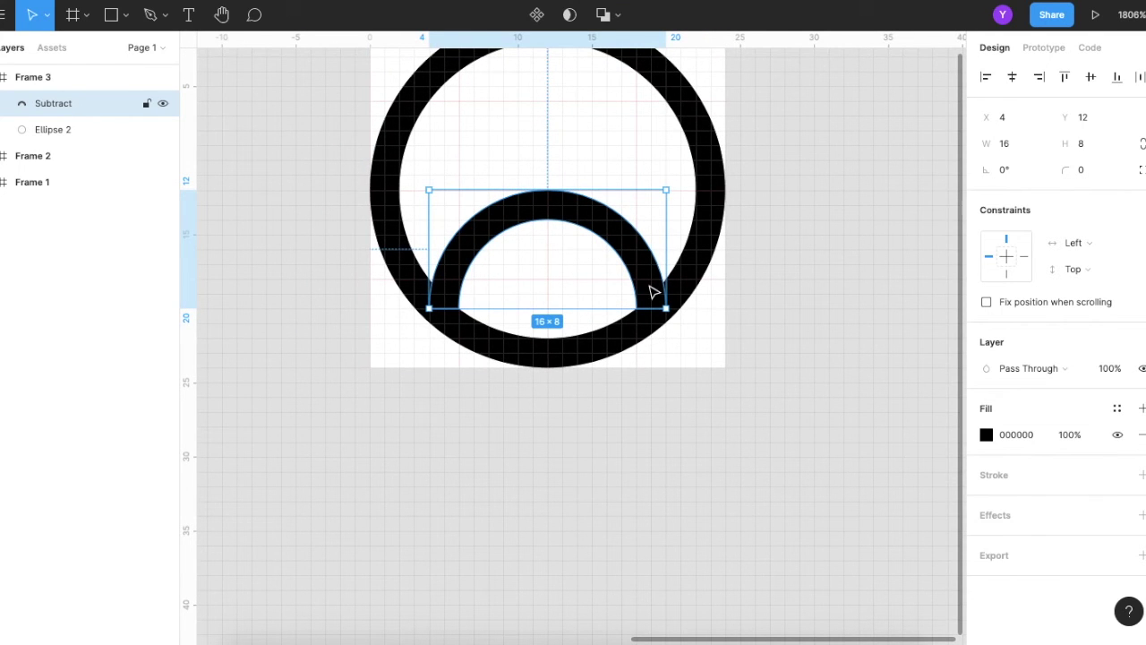
{"action": "left_click", "coordinate": [779, 275]}
{"action": "left_click", "coordinate": [646, 269]}
Step: Expand the Subtract layer, nudge Rectangle 1 up, and nudge the arc back down
{"action": "left_click", "coordinate": [4, 104]}
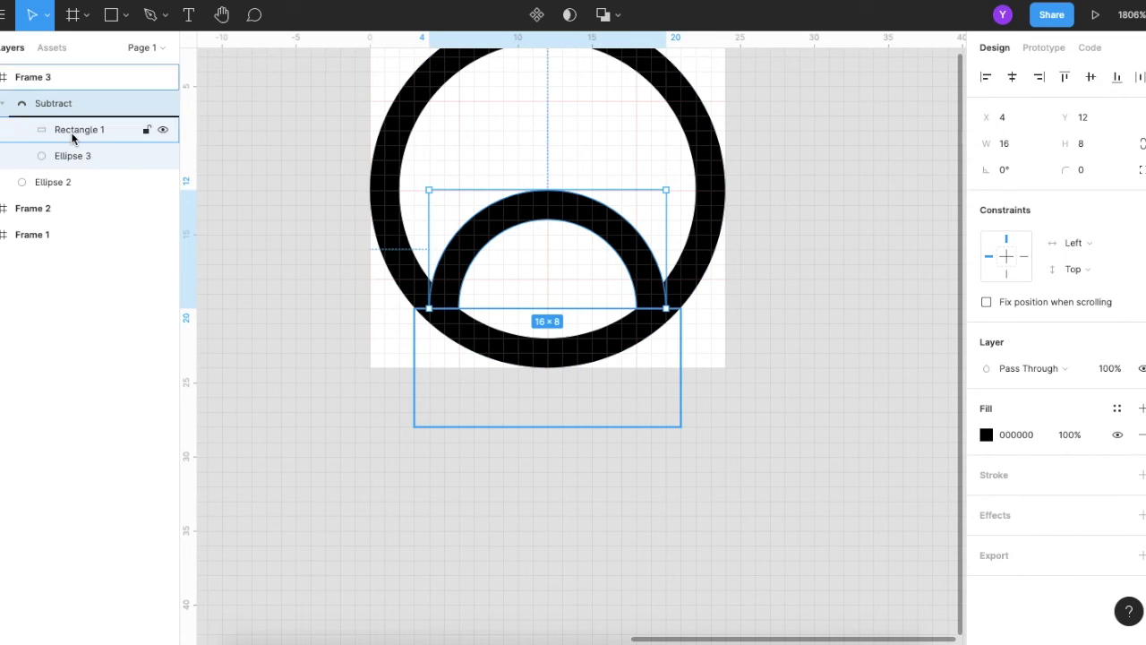
{"action": "left_click", "coordinate": [73, 136]}
{"action": "key", "text": "Up"}
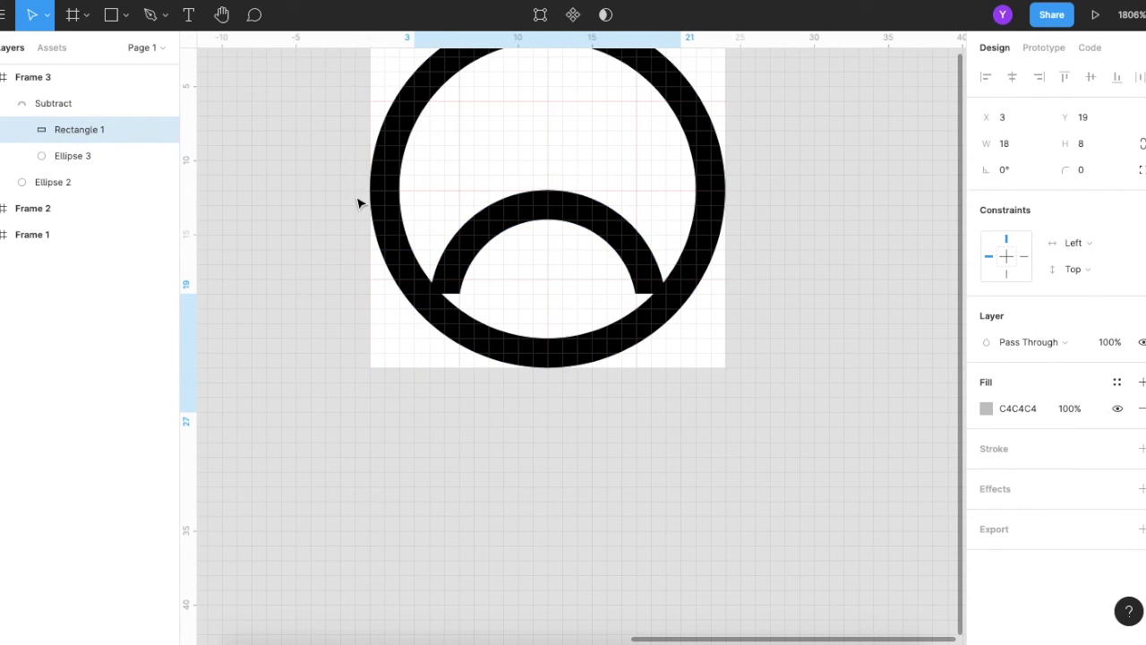
{"action": "left_click", "coordinate": [855, 255]}
{"action": "left_click", "coordinate": [632, 243]}
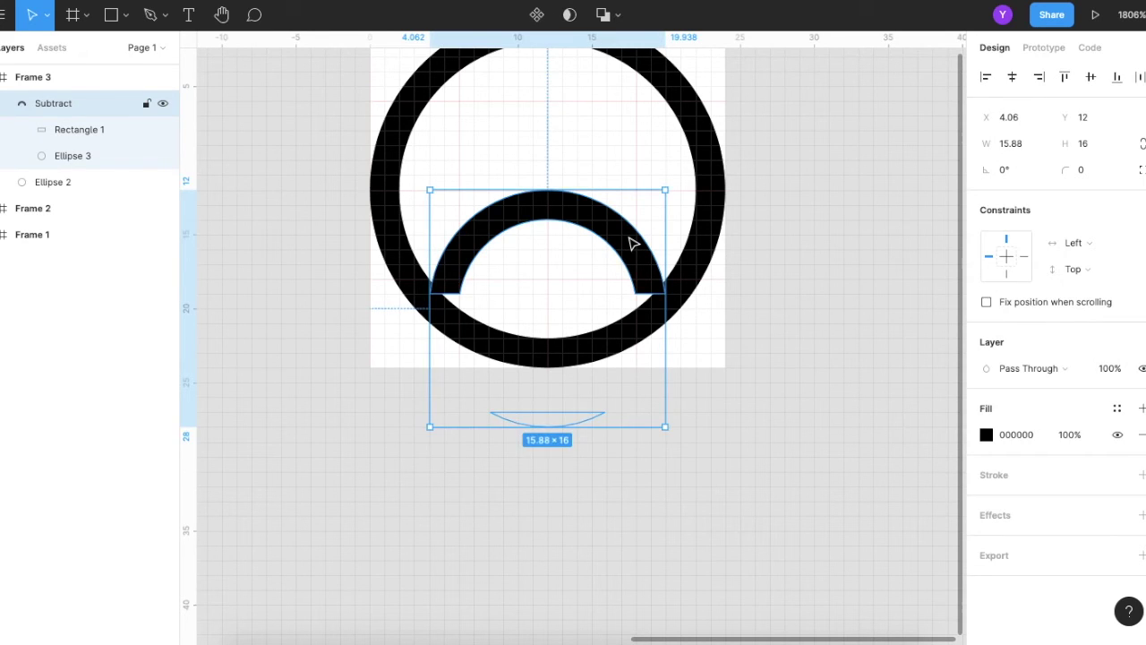
{"action": "key", "text": "Down"}
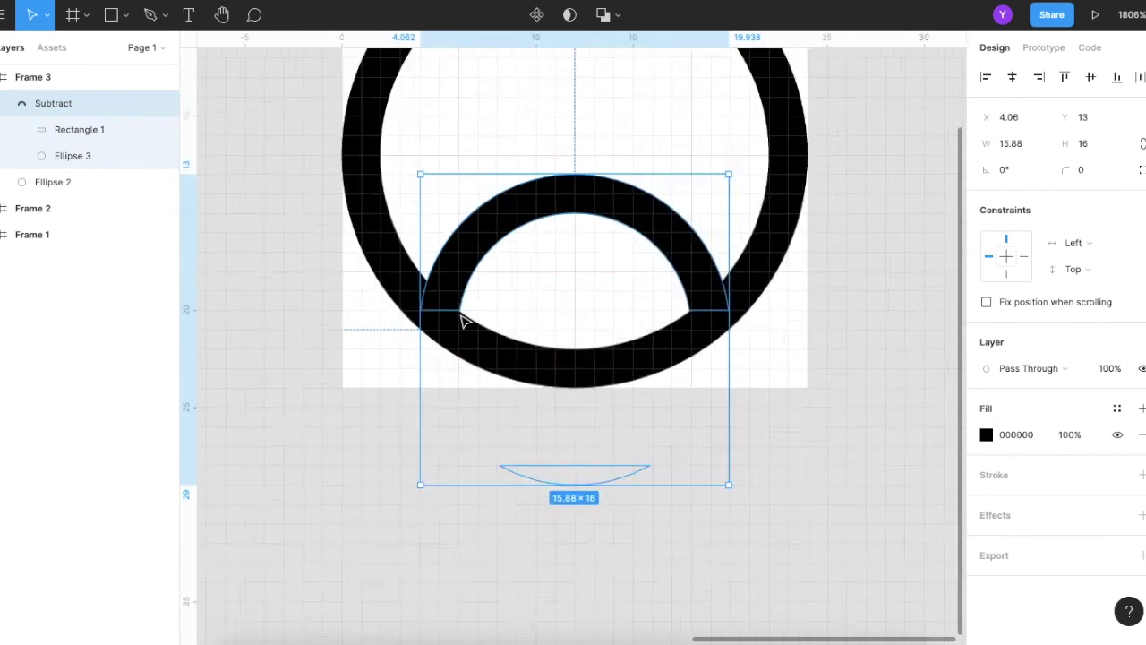
{"action": "scroll", "coordinate": [463, 320], "scroll_direction": "up", "scroll_amount": 10}
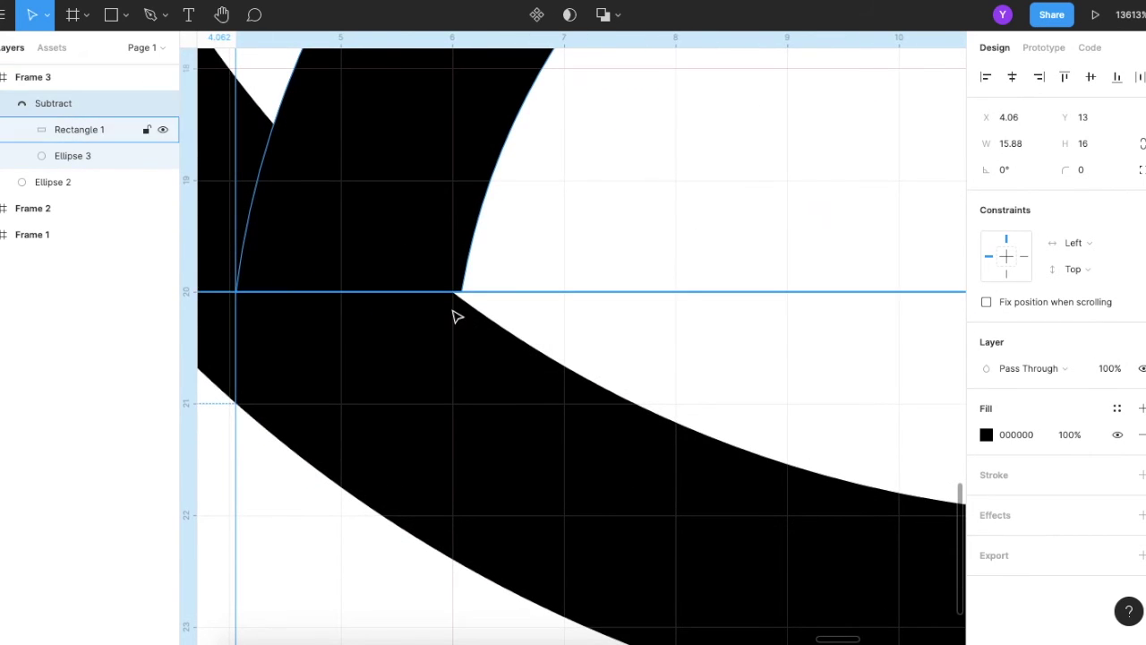
{"action": "scroll", "coordinate": [463, 318], "scroll_direction": "up", "scroll_amount": 1}
{"action": "scroll", "coordinate": [463, 316], "scroll_direction": "up", "scroll_amount": 1}
{"action": "scroll", "coordinate": [466, 309], "scroll_direction": "down", "scroll_amount": 4}
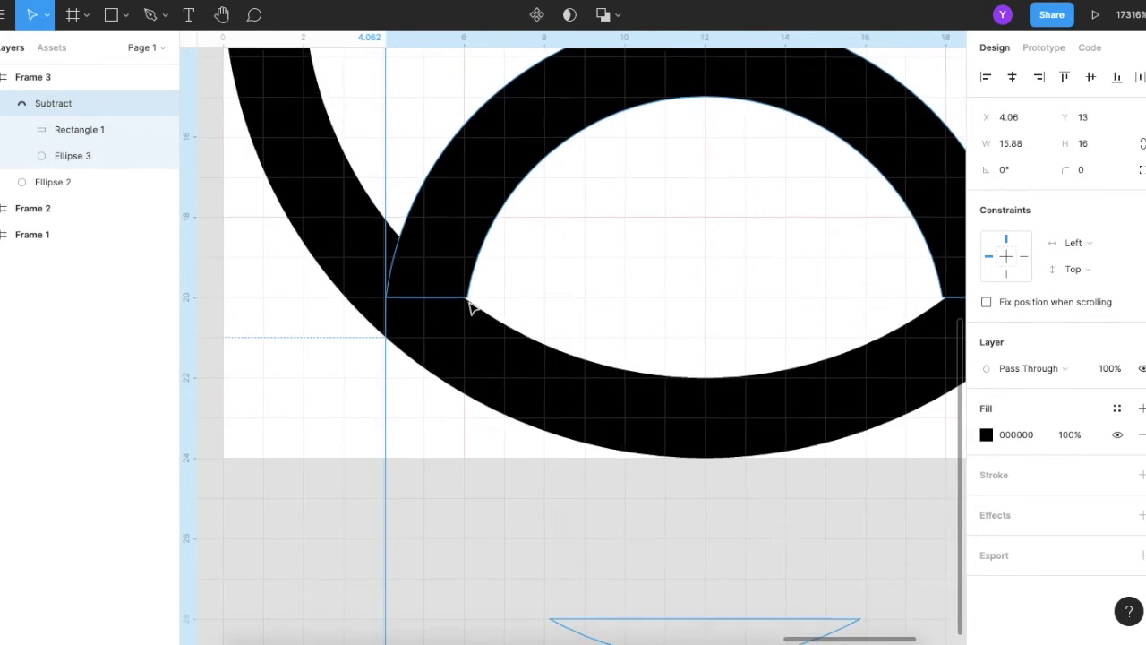
{"action": "scroll", "coordinate": [502, 314], "scroll_direction": "down", "scroll_amount": 4}
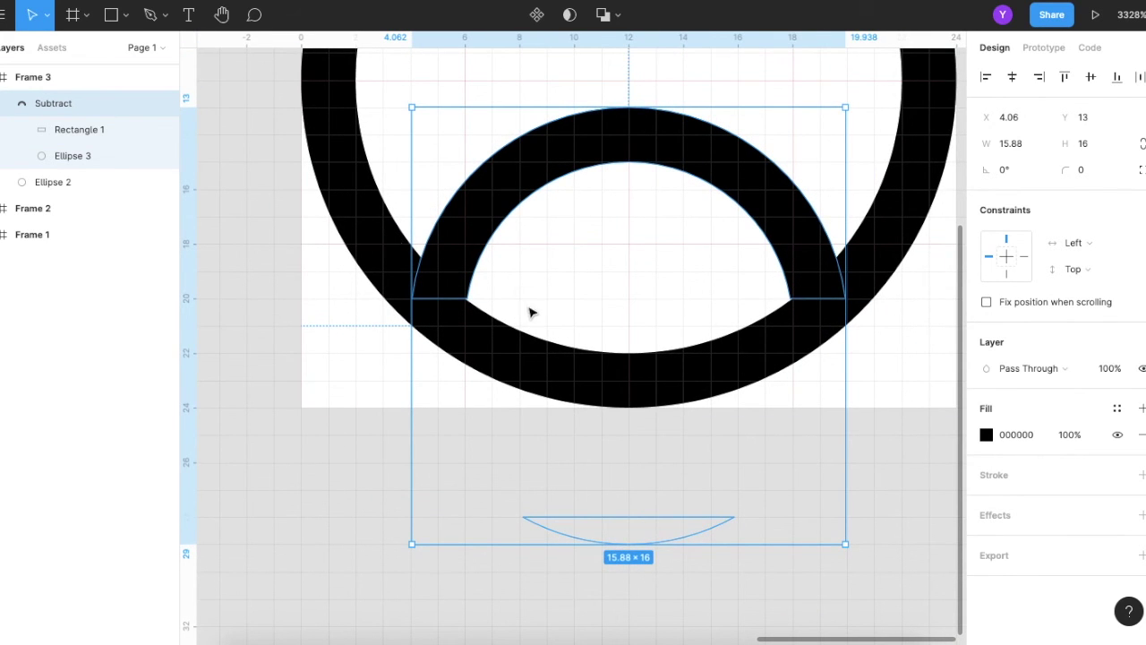
Step: Set the cutting Rectangle 1's Y position to 20.5
{"action": "left_click", "coordinate": [98, 132]}
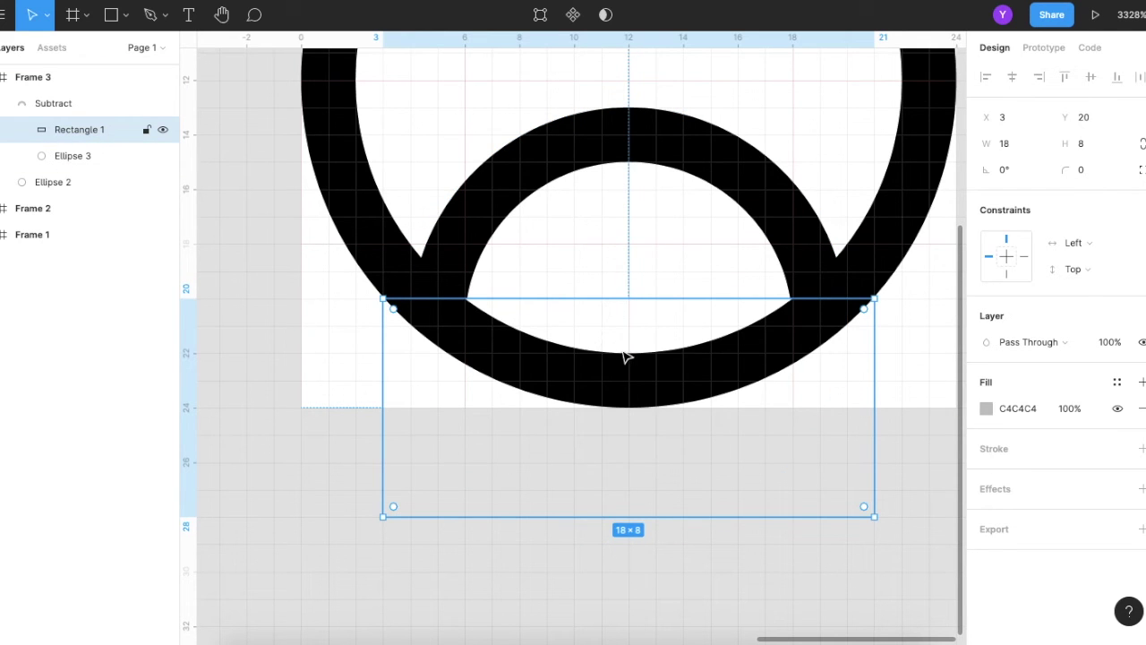
{"action": "key", "text": "Down"}
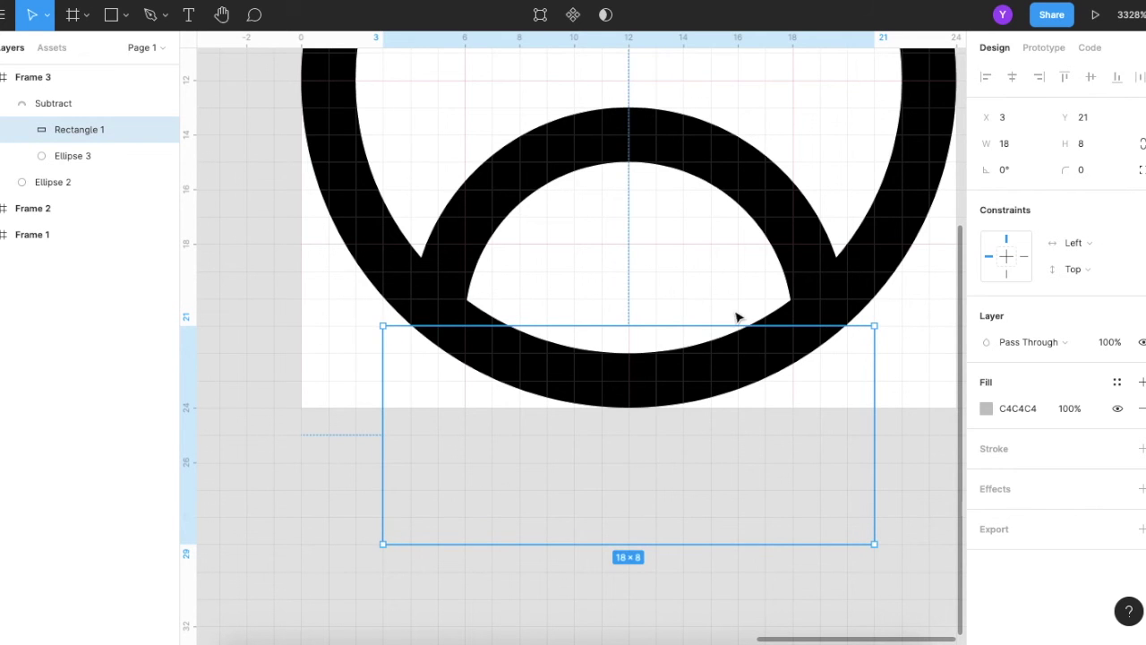
{"action": "scroll", "coordinate": [806, 323], "scroll_direction": "up", "scroll_amount": 3}
{"action": "scroll", "coordinate": [869, 333], "scroll_direction": "up", "scroll_amount": 2}
{"action": "scroll", "coordinate": [870, 318], "scroll_direction": "up", "scroll_amount": 1}
{"action": "key", "text": "Up"}
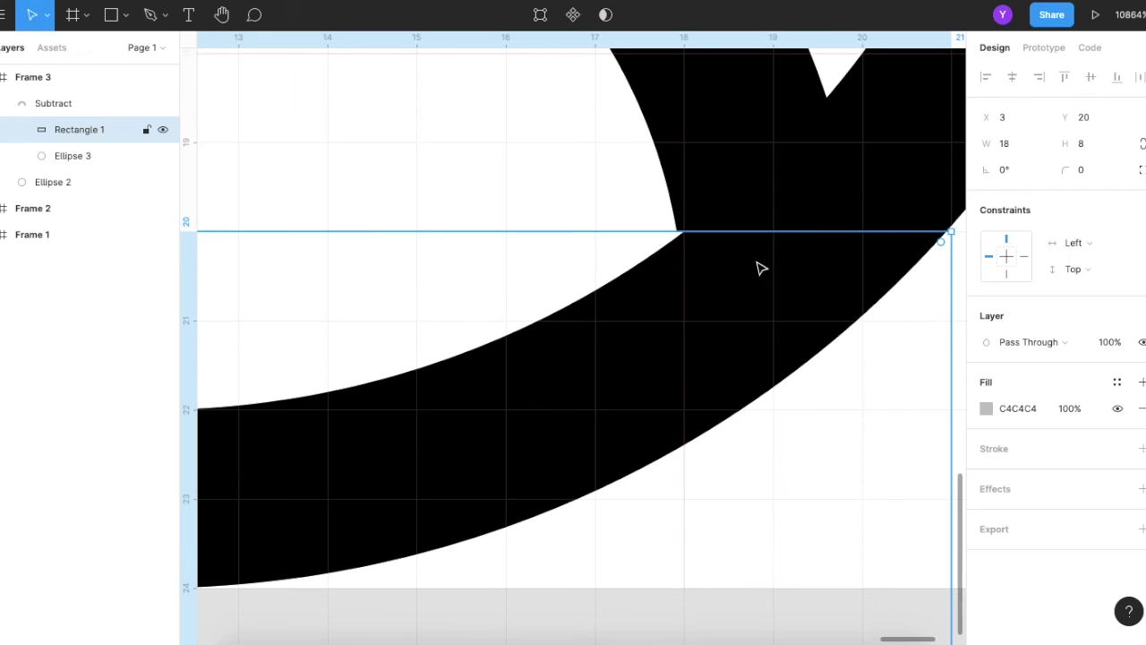
{"action": "scroll", "coordinate": [685, 243], "scroll_direction": "up", "scroll_amount": 2}
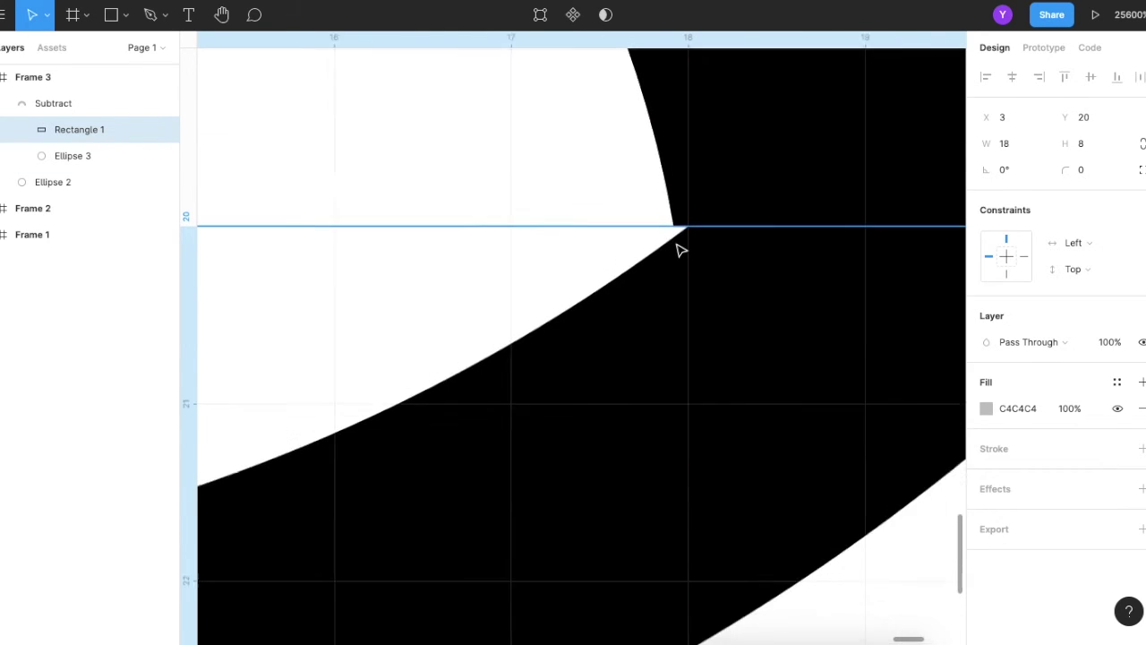
{"action": "scroll", "coordinate": [676, 242], "scroll_direction": "down", "scroll_amount": 2}
{"action": "scroll", "coordinate": [676, 242], "scroll_direction": "down", "scroll_amount": 1}
{"action": "scroll", "coordinate": [676, 242], "scroll_direction": "down", "scroll_amount": 1}
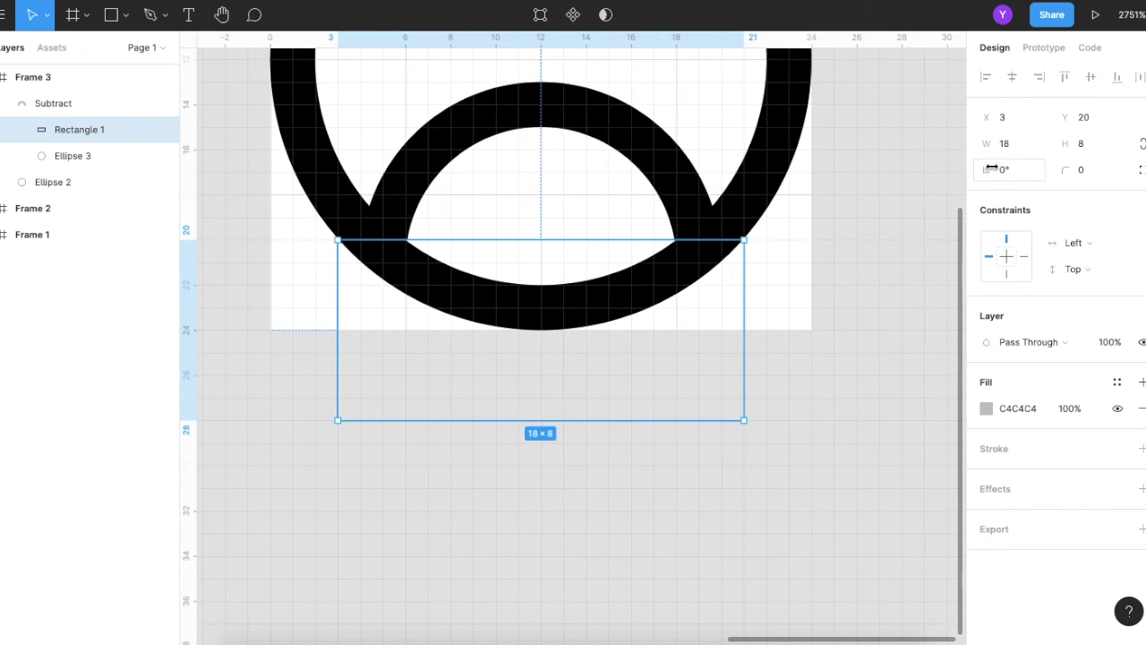
{"action": "left_click", "coordinate": [1088, 124]}
{"action": "type", "text": ".5"}
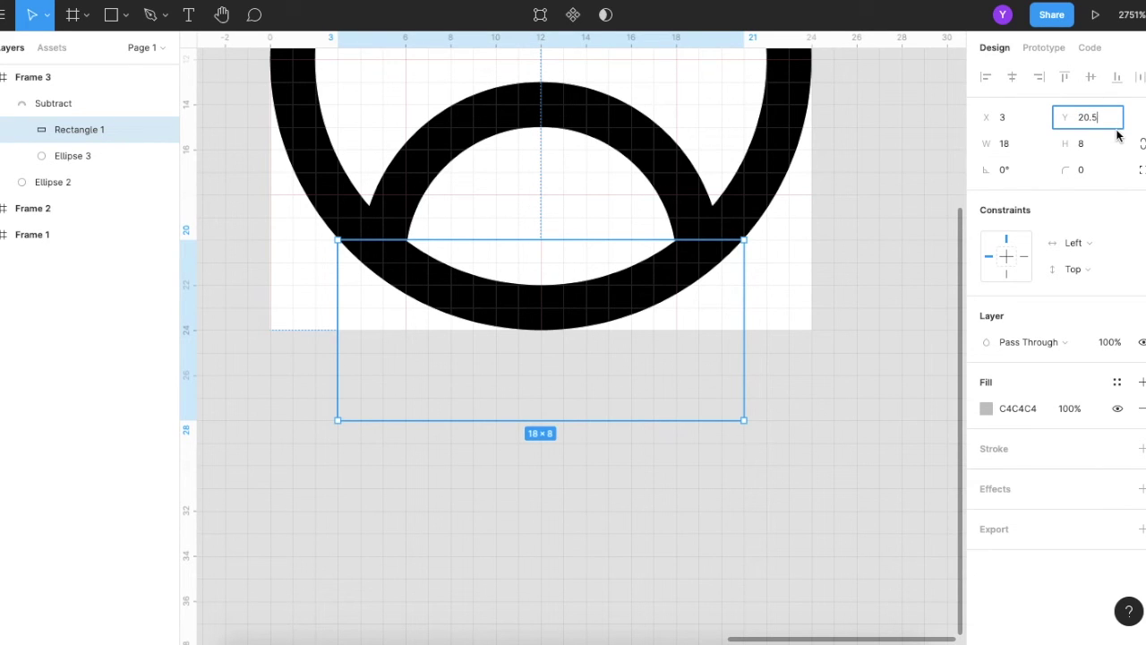
{"action": "key", "text": "Return"}
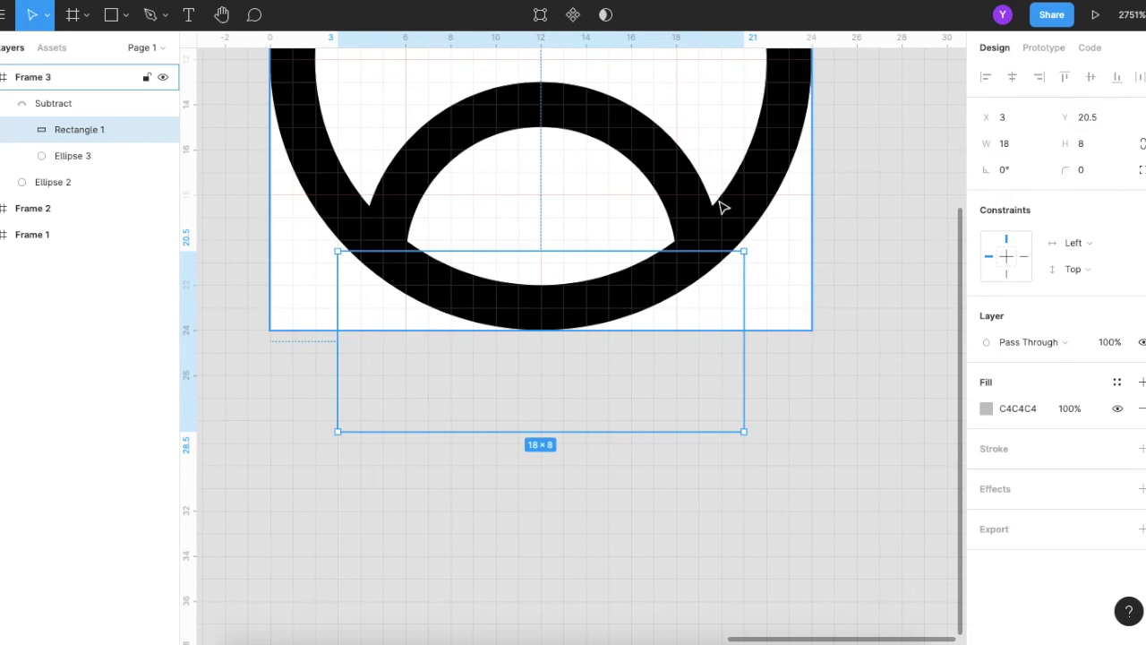
{"action": "left_click", "coordinate": [850, 182]}
{"action": "scroll", "coordinate": [683, 286], "scroll_direction": "up", "scroll_amount": 2}
{"action": "scroll", "coordinate": [663, 282], "scroll_direction": "down", "scroll_amount": 5}
{"action": "scroll", "coordinate": [663, 282], "scroll_direction": "down", "scroll_amount": 3}
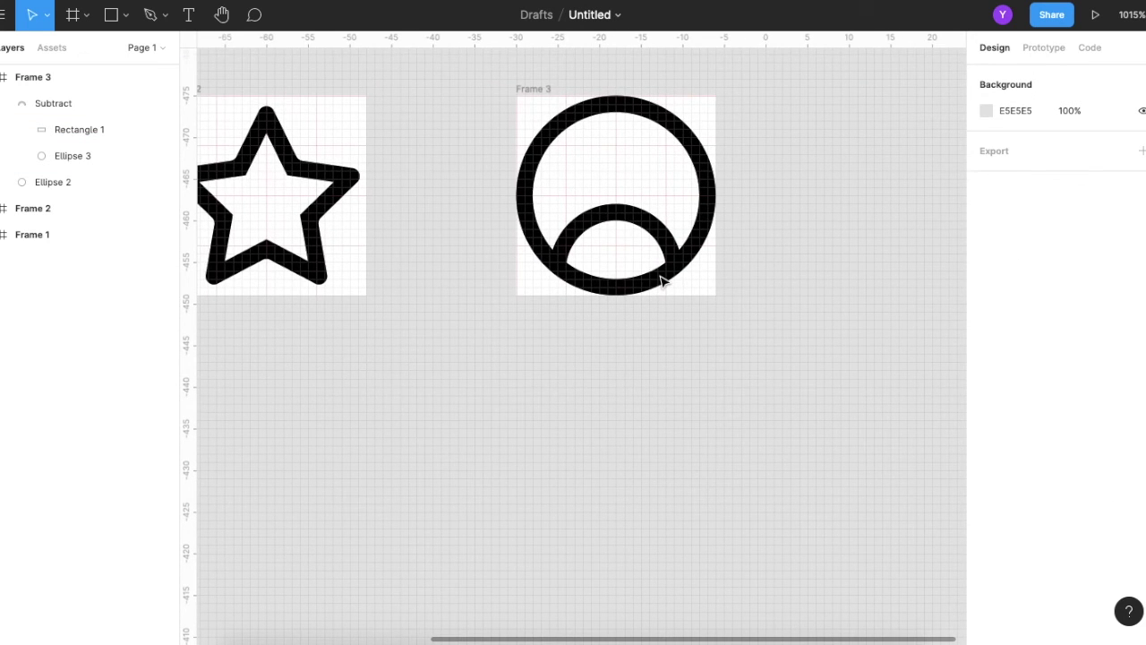
Step: Draw an 8×8 head circle at X 8, Y 4 above the shoulder arc
{"action": "left_click", "coordinate": [126, 21]}
{"action": "left_click", "coordinate": [113, 110]}
{"action": "scroll", "coordinate": [615, 155], "scroll_direction": "up", "scroll_amount": 3}
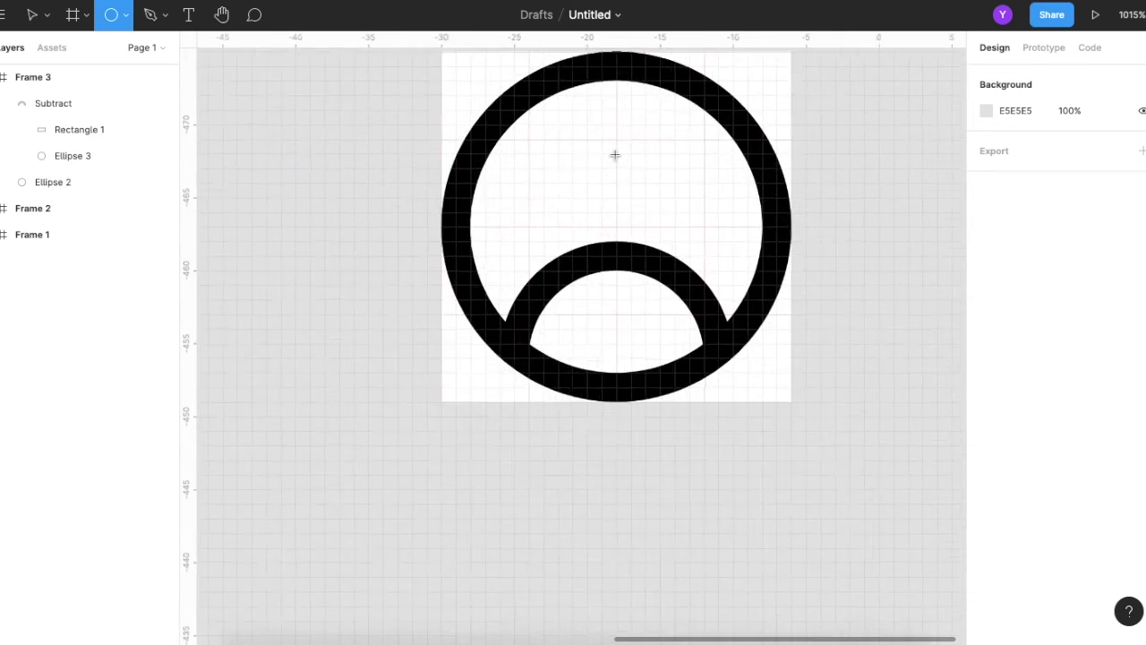
{"action": "scroll", "coordinate": [616, 155], "scroll_direction": "up", "scroll_amount": 4}
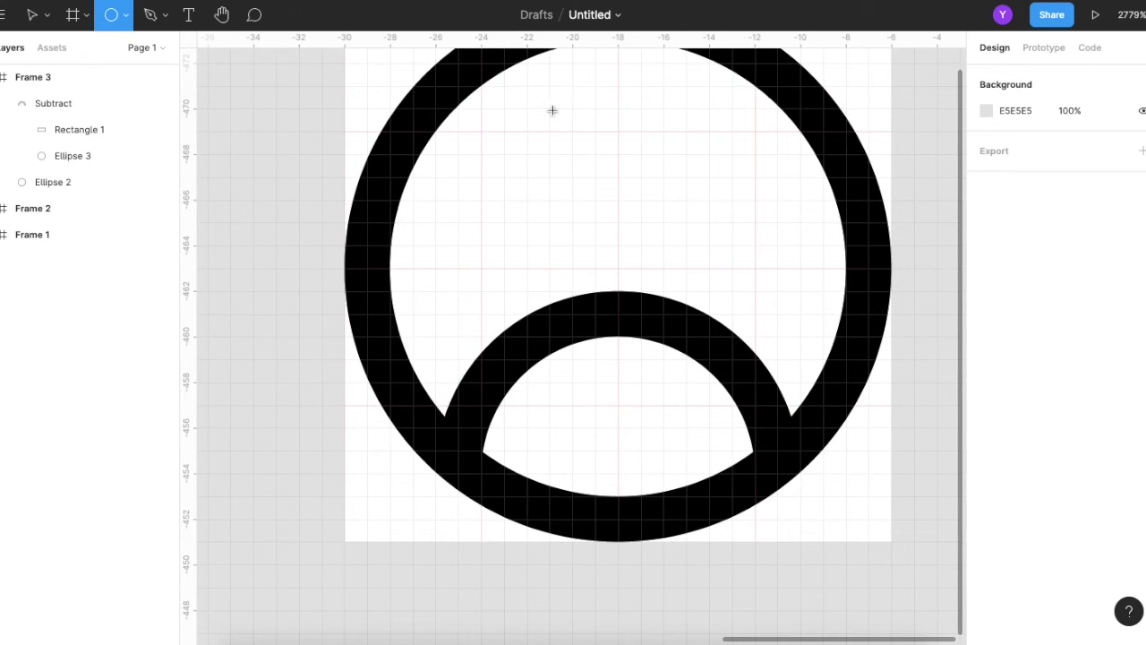
{"action": "left_click_drag", "start_coordinate": [553, 110], "coordinate": [686, 236]}
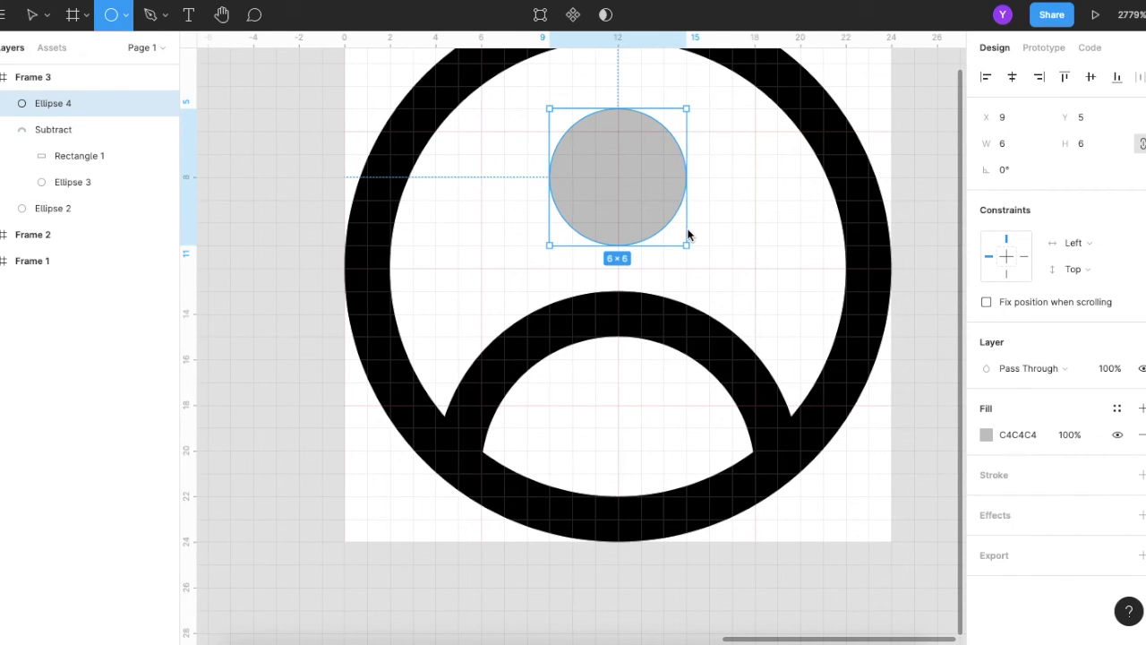
{"action": "left_click_drag", "start_coordinate": [688, 236], "coordinate": [707, 250]}
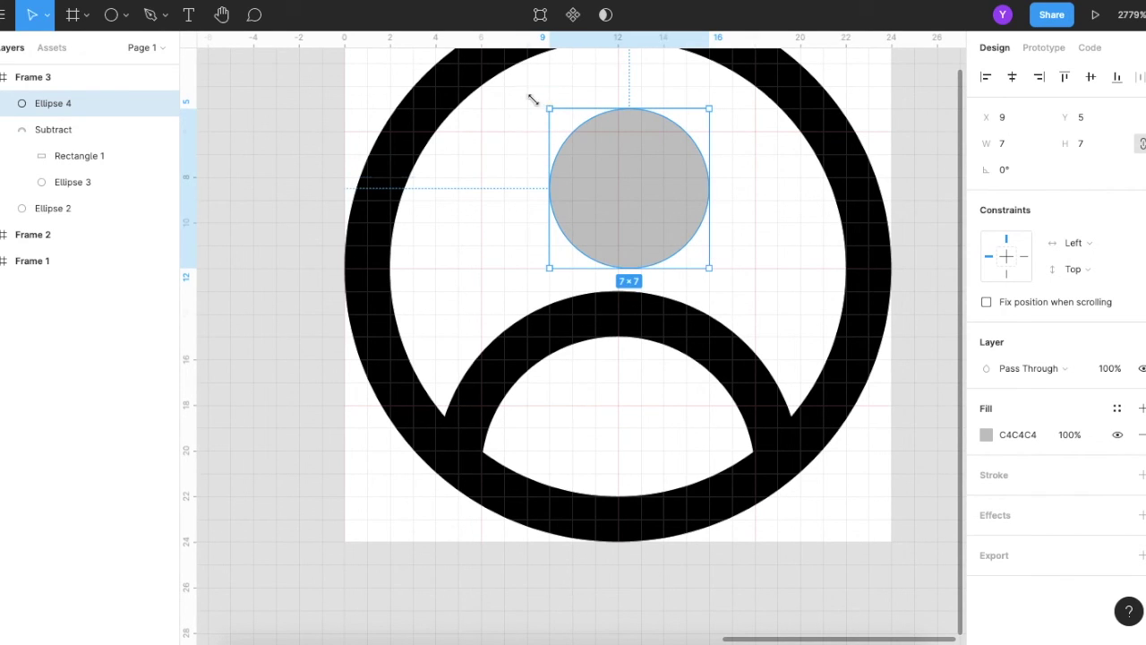
{"action": "left_click_drag", "start_coordinate": [540, 109], "coordinate": [528, 95]}
{"action": "scroll", "coordinate": [686, 167], "scroll_direction": "down", "scroll_amount": 5}
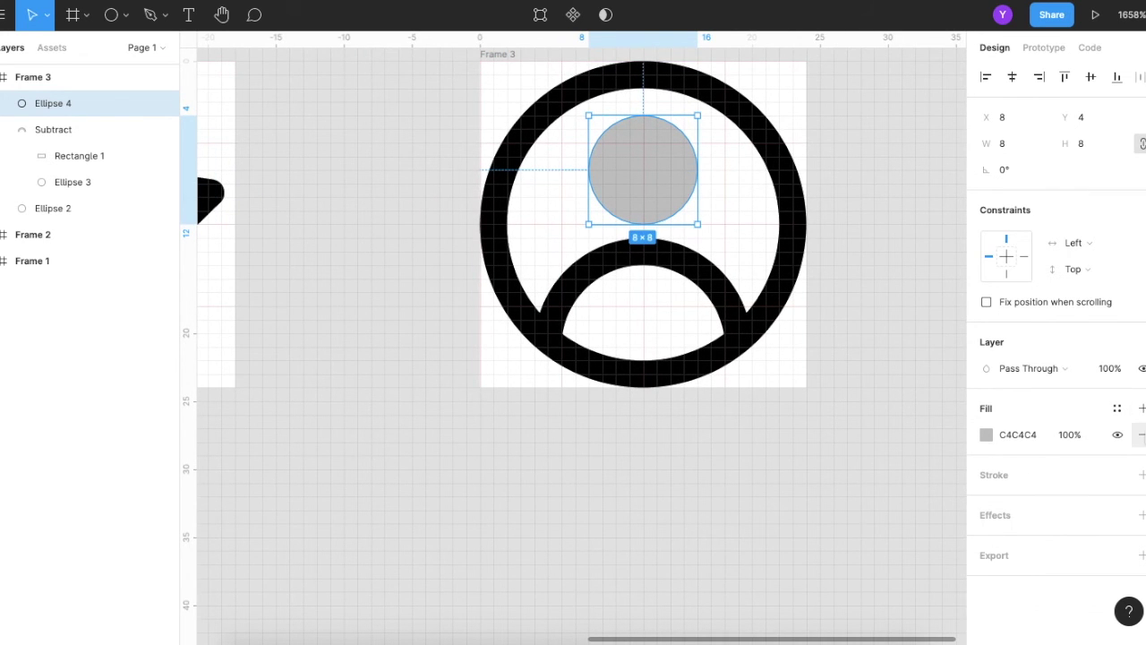
Step: Give the head circle no fill and a 2px black stroke
{"action": "left_click", "coordinate": [1141, 434]}
{"action": "left_click", "coordinate": [1141, 449]}
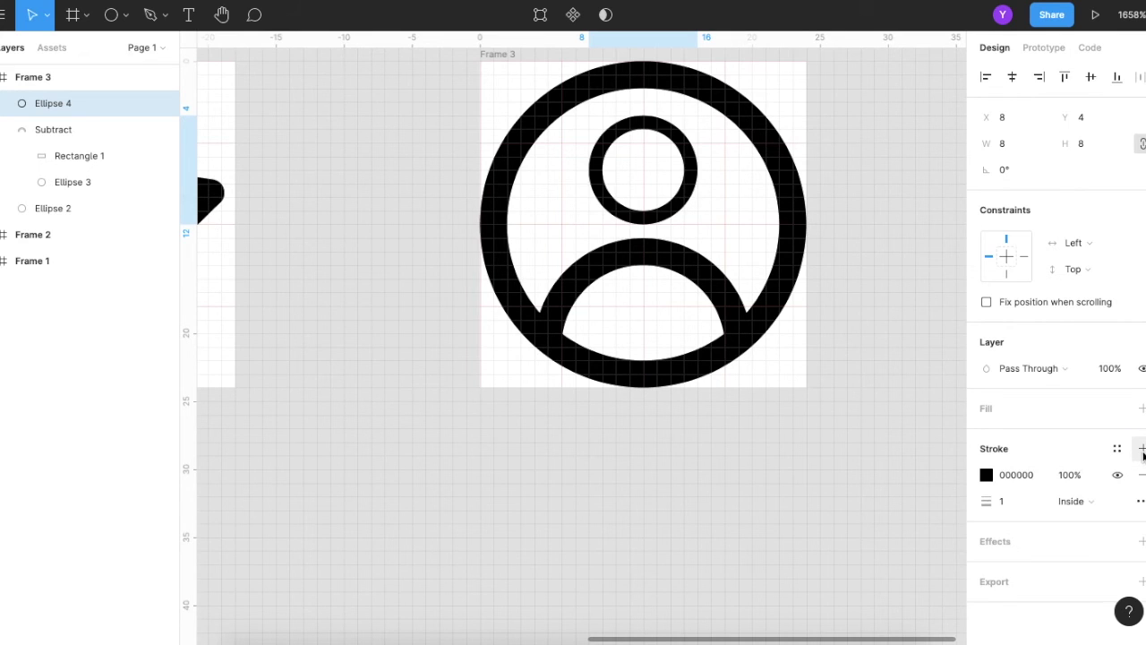
{"action": "left_click", "coordinate": [1007, 503]}
{"action": "type", "text": "2"}
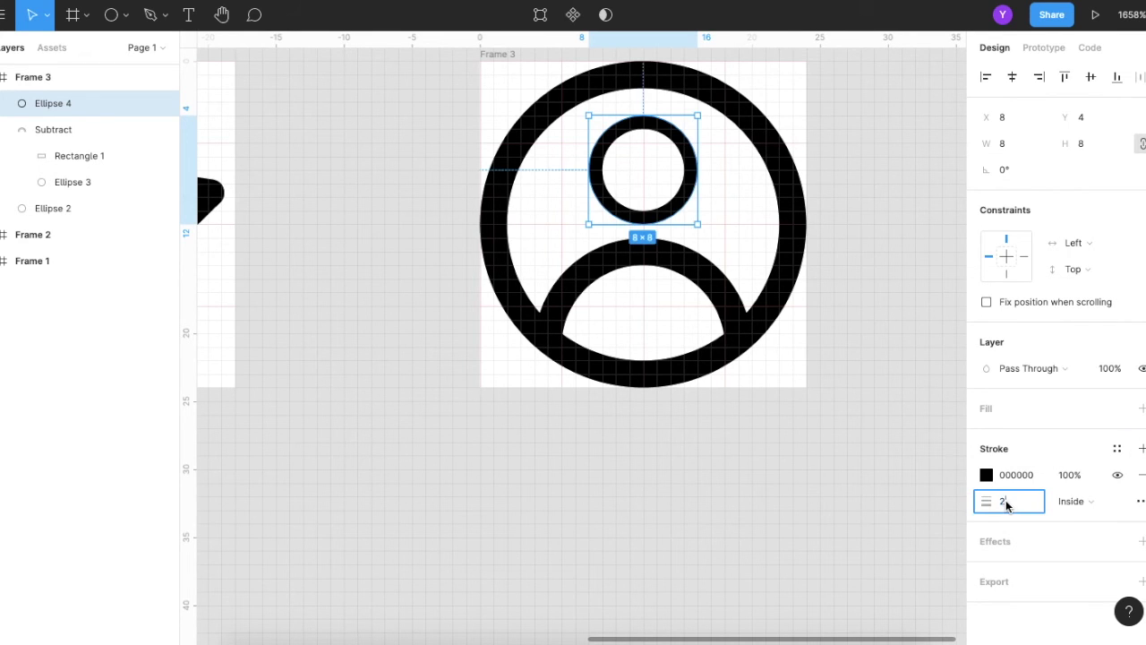
{"action": "key", "text": "Return"}
{"action": "left_click", "coordinate": [855, 162]}
Step: Zoom to 100% to view the icon row
{"action": "scroll", "coordinate": [806, 238], "scroll_direction": "down", "scroll_amount": 2, "text": "ctrl"}
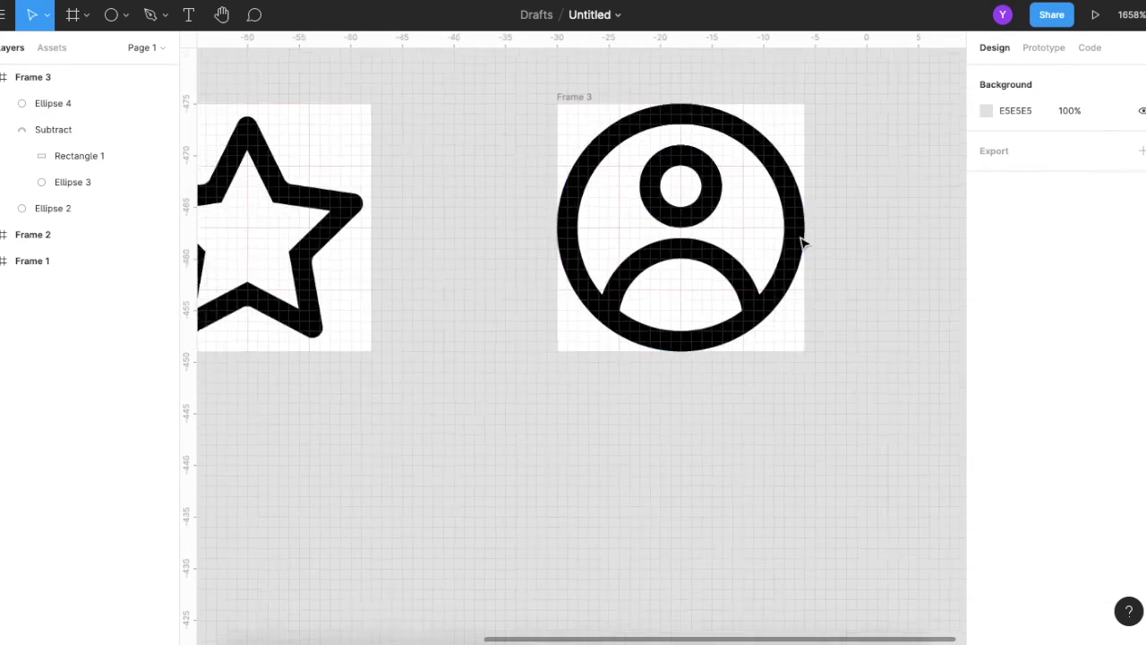
{"action": "scroll", "coordinate": [806, 242], "scroll_direction": "down", "scroll_amount": 3, "text": "ctrl"}
{"action": "scroll", "coordinate": [811, 251], "scroll_direction": "up", "scroll_amount": 2, "text": "ctrl"}
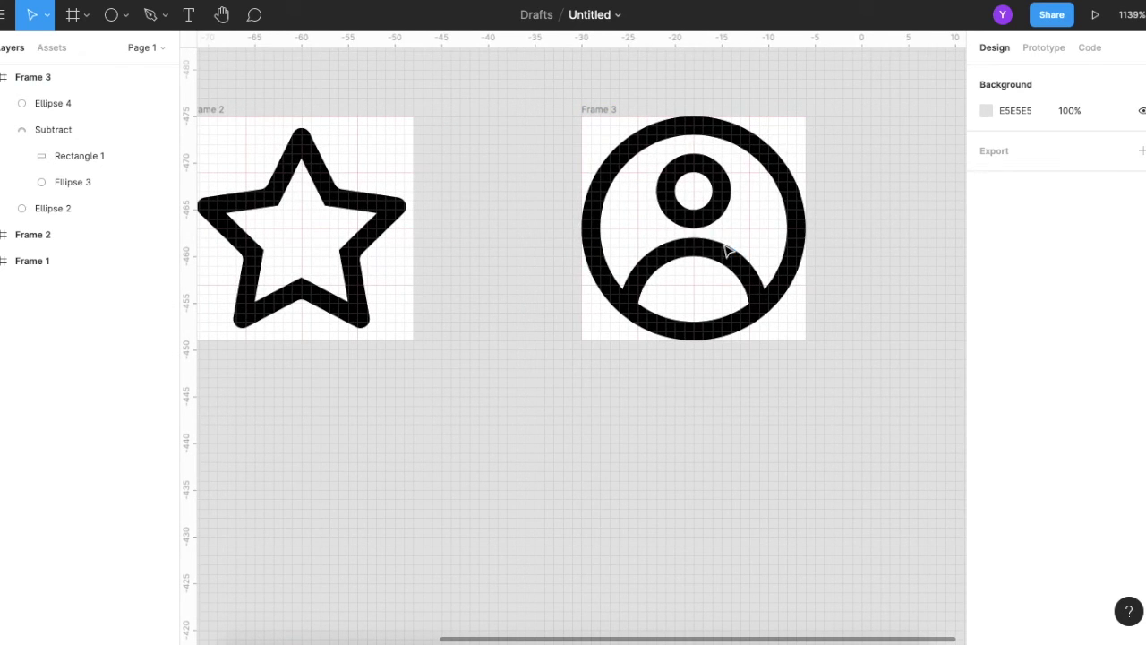
{"action": "key", "text": "shift+0"}
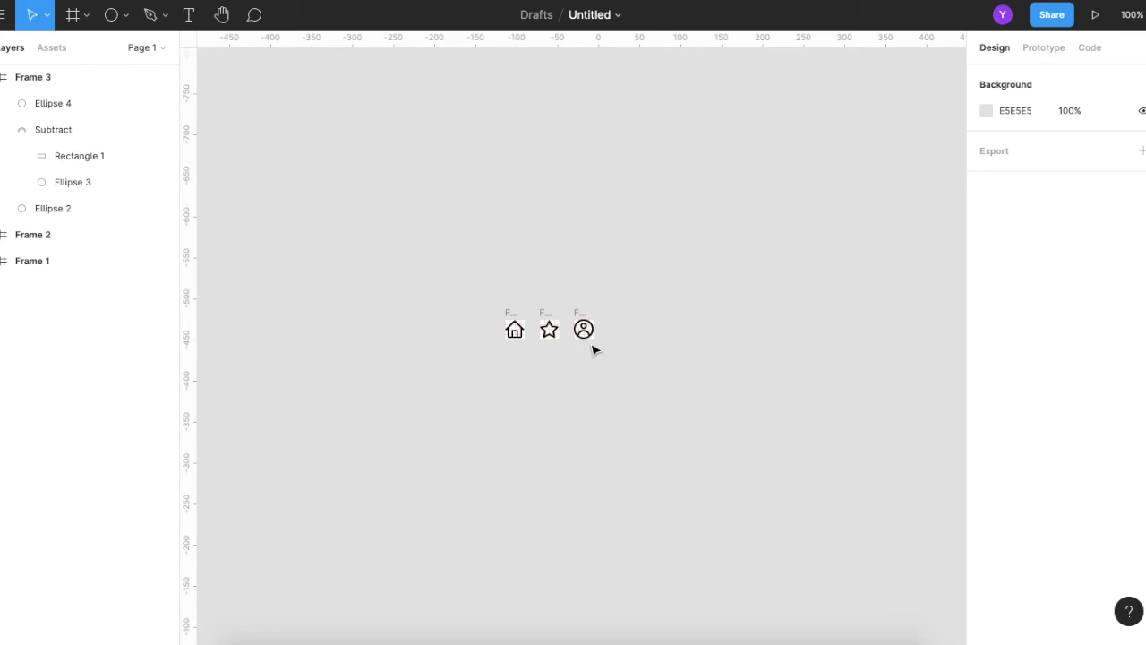
Step: Undo a test nudge so the Subtract body stays at Y 13, then recheck at 100%
{"action": "scroll", "coordinate": [587, 349], "scroll_direction": "up", "scroll_amount": 5}
{"action": "left_click", "coordinate": [624, 235]}
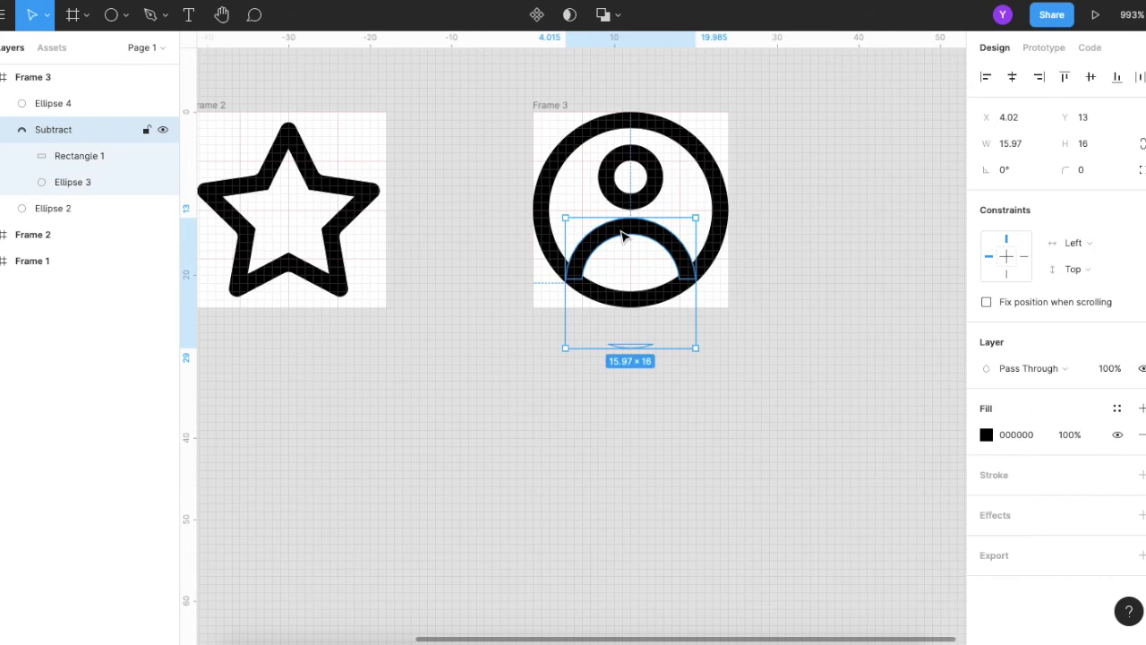
{"action": "key", "text": "Down"}
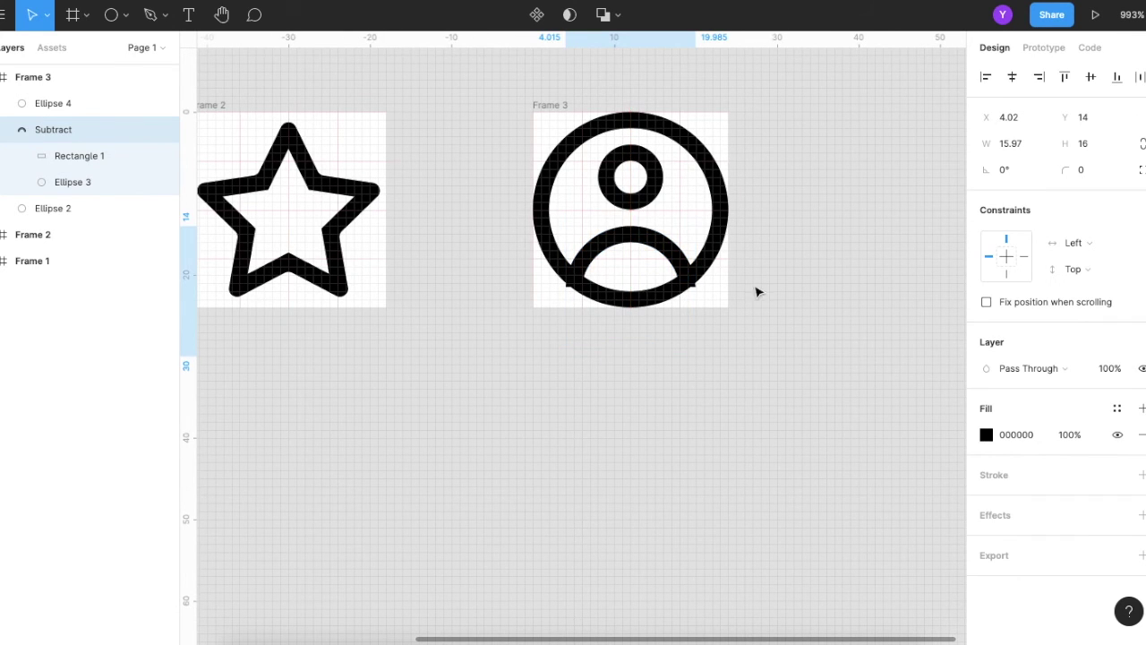
{"action": "key", "text": "shift+0"}
{"action": "key", "text": "Escape"}
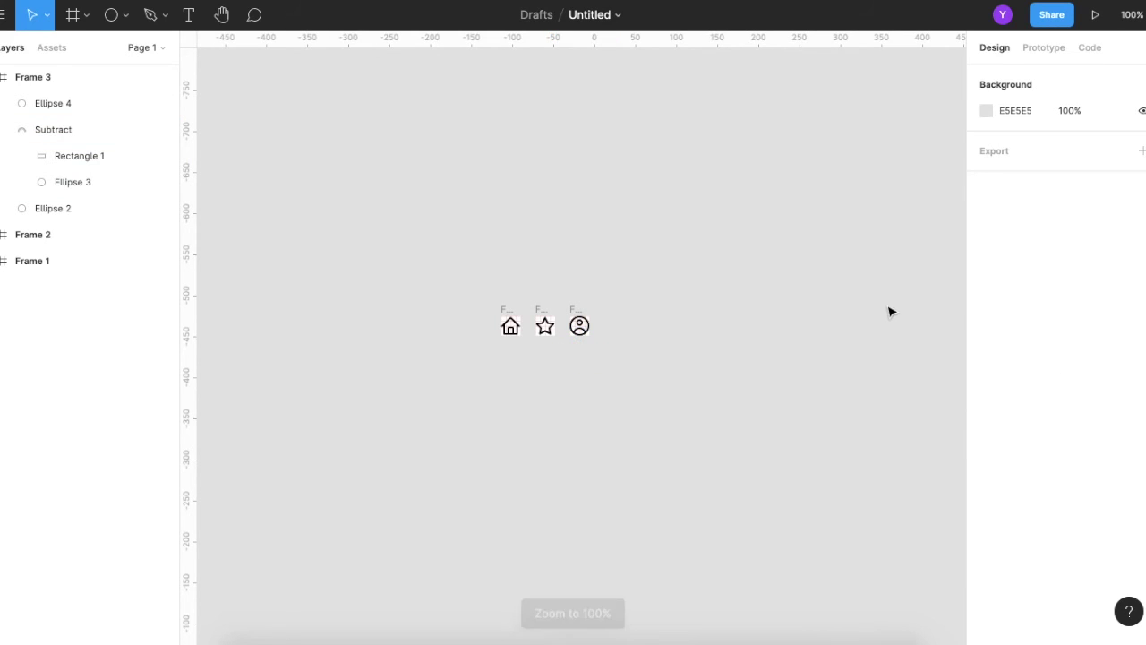
{"action": "key", "text": "ctrl+z"}
{"action": "key", "text": "ctrl+z"}
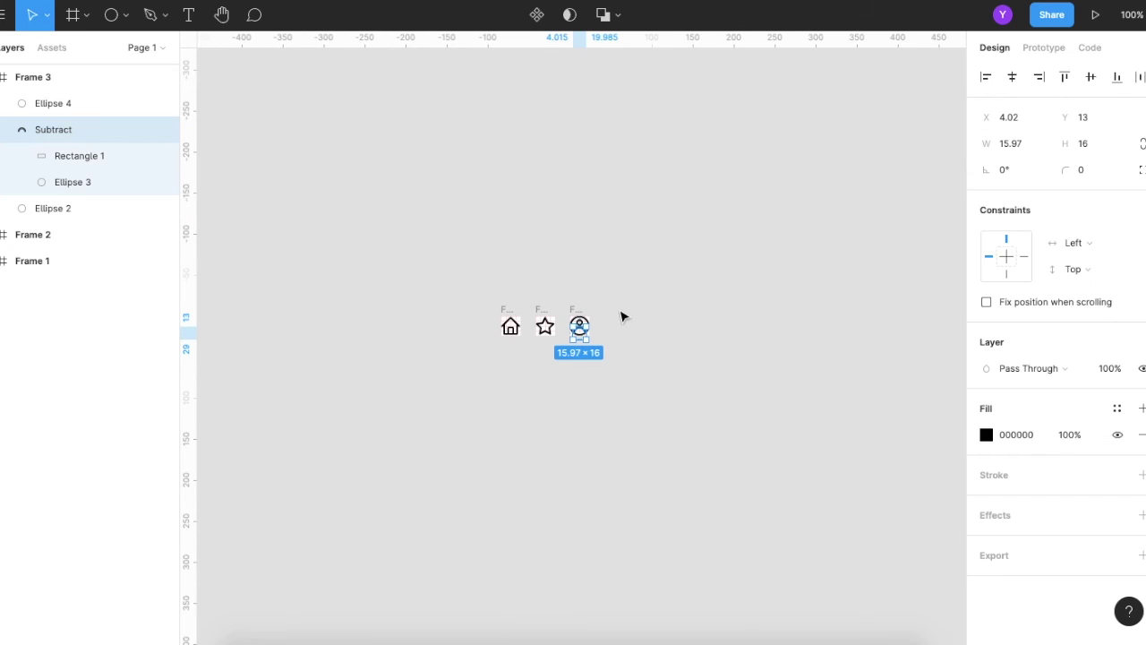
{"action": "left_click", "coordinate": [625, 328]}
{"action": "scroll", "coordinate": [579, 326], "scroll_direction": "up", "scroll_amount": 5}
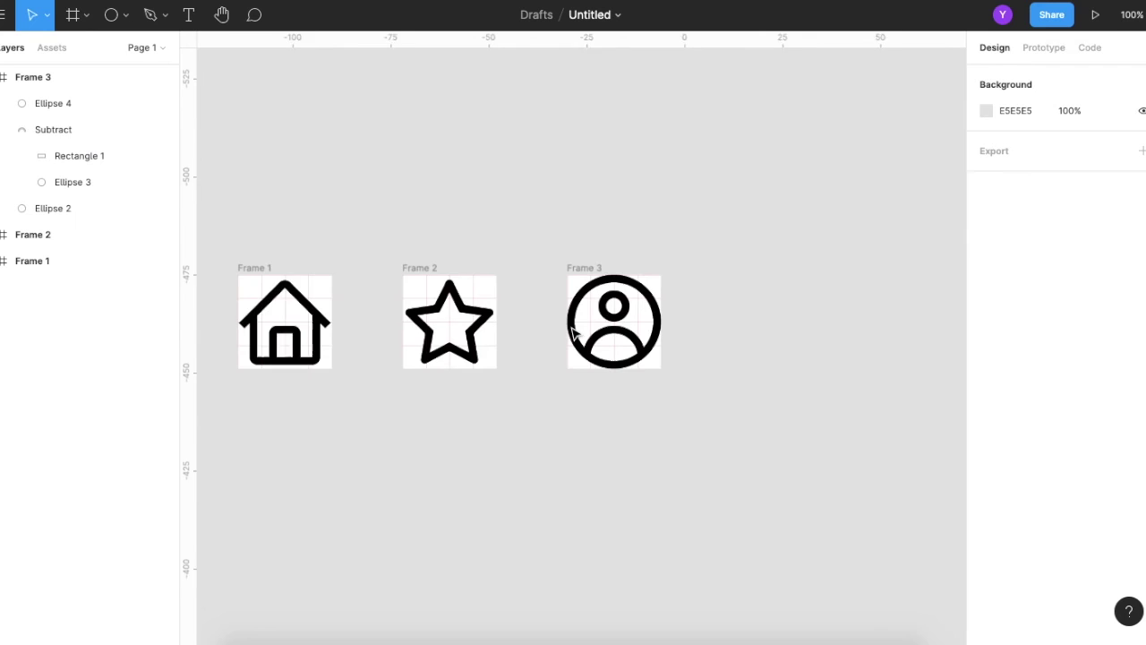
{"action": "scroll", "coordinate": [579, 328], "scroll_direction": "up", "scroll_amount": 2}
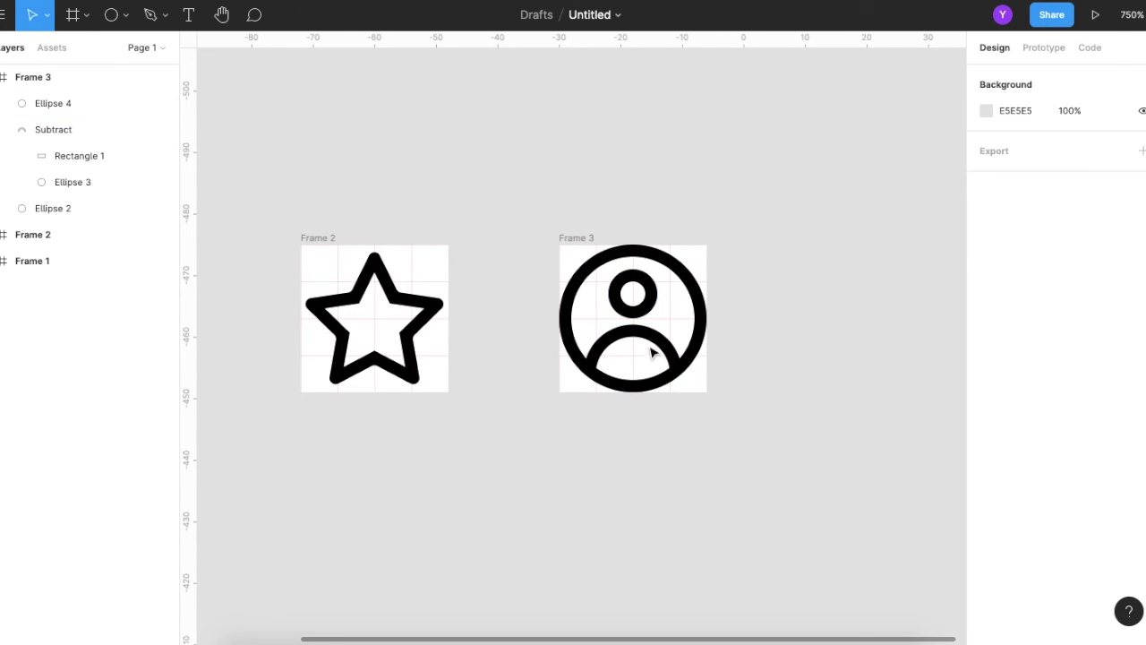
{"action": "scroll", "coordinate": [631, 362], "scroll_direction": "up", "scroll_amount": 2}
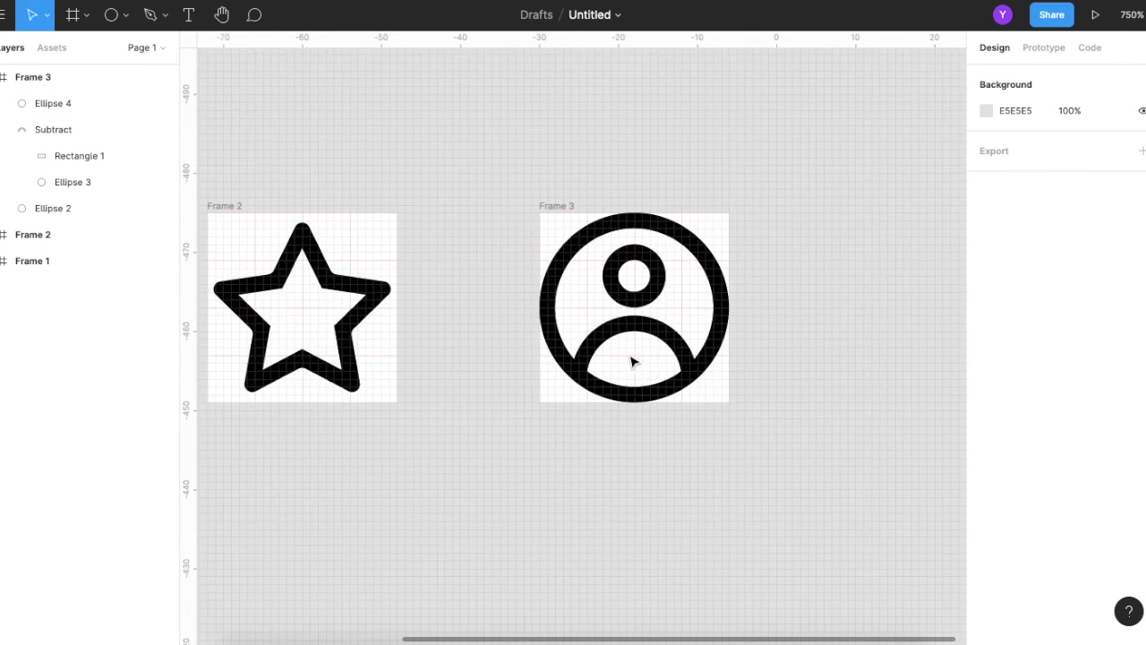
{"action": "scroll", "coordinate": [842, 322], "scroll_direction": "up", "scroll_amount": 1}
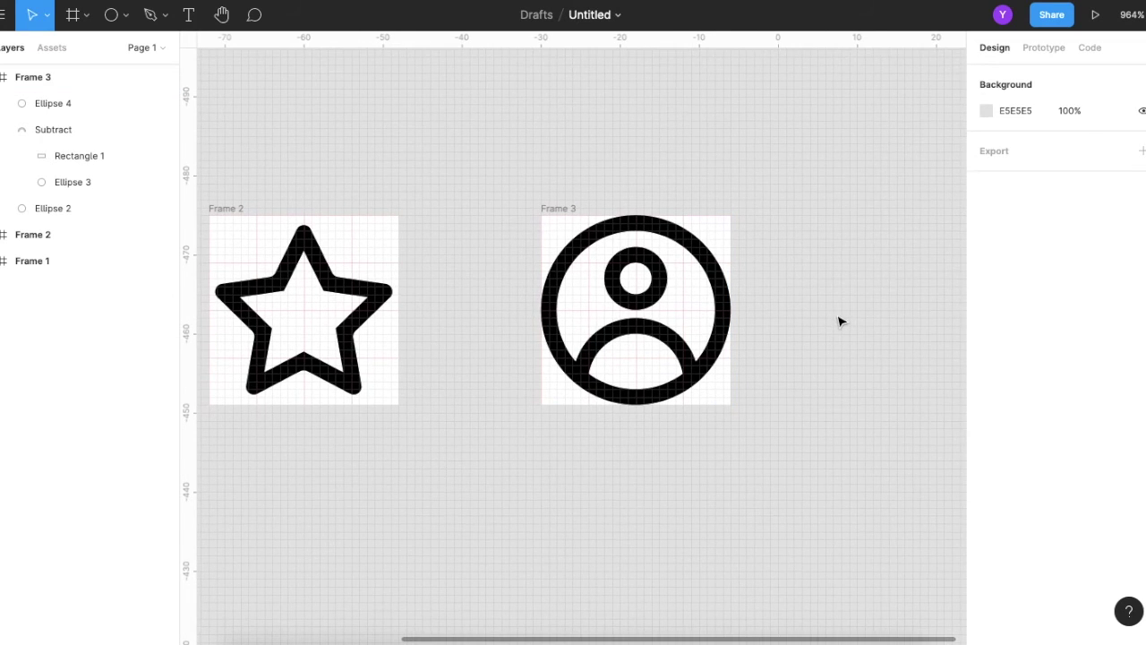
{"action": "key", "text": "shift+0"}
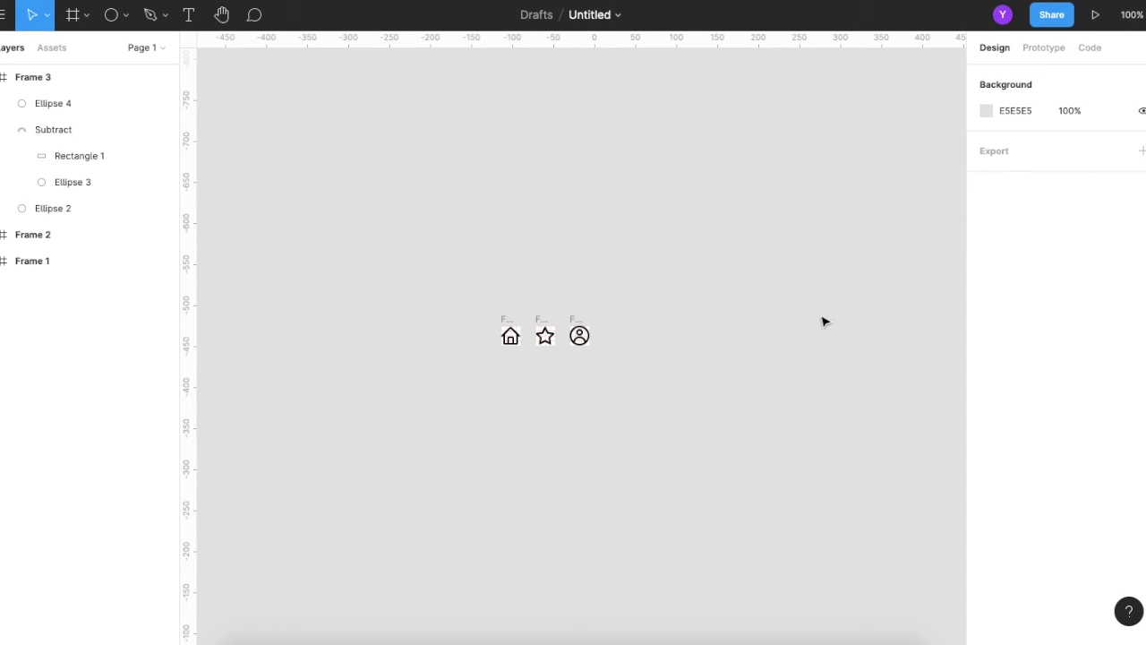
Step: Paste a copy of Frame 3 as Frame 4, placed 18 px to its right
{"action": "left_click", "coordinate": [575, 324]}
{"action": "key", "text": "ctrl+v"}
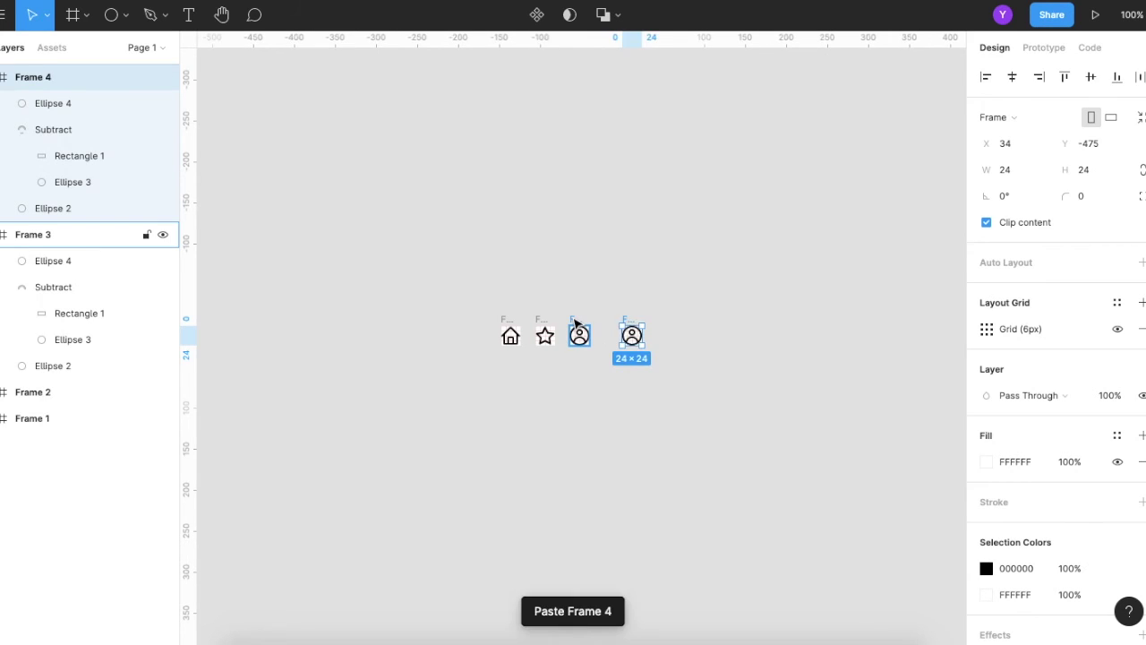
{"action": "scroll", "coordinate": [678, 348], "scroll_direction": "up", "scroll_amount": 5, "text": "ctrl"}
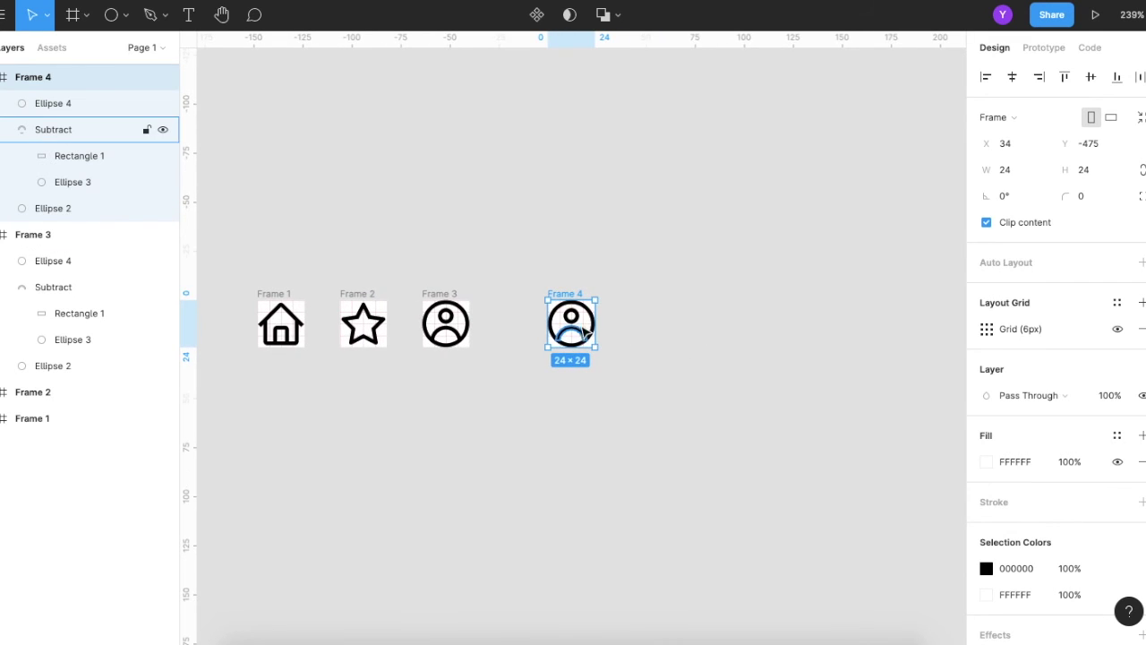
{"action": "left_click_drag", "start_coordinate": [591, 331], "coordinate": [548, 333]}
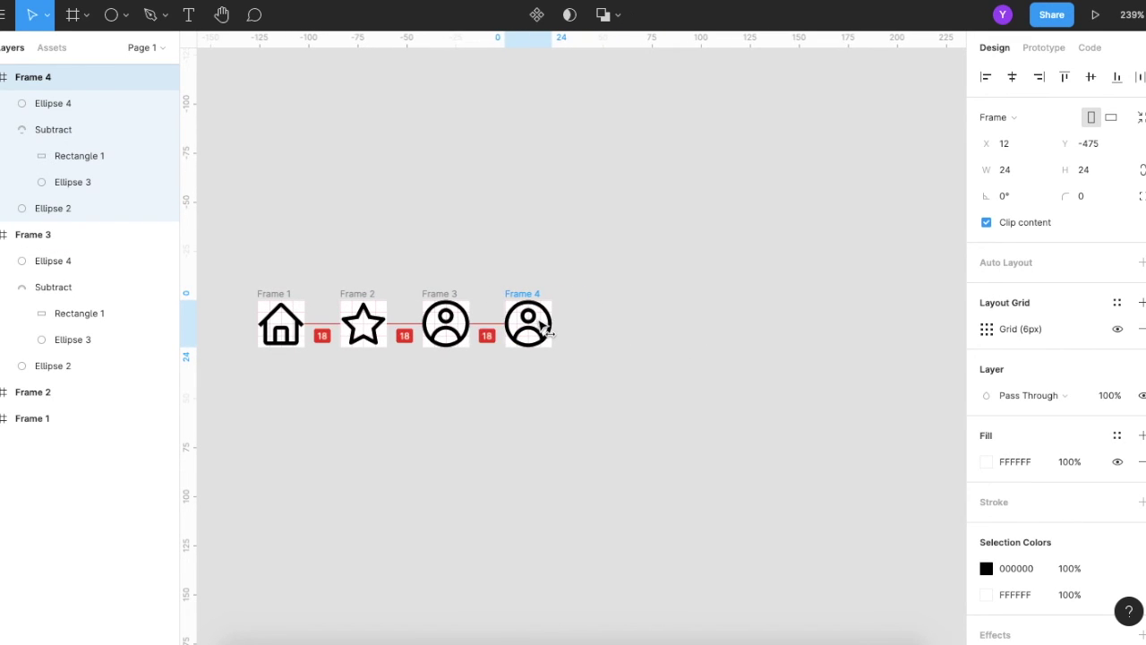
{"action": "left_click", "coordinate": [660, 338]}
Step: Delete the copied shapes, leaving Frame 4 empty
{"action": "scroll", "coordinate": [511, 334], "scroll_direction": "up", "scroll_amount": 5, "text": "ctrl"}
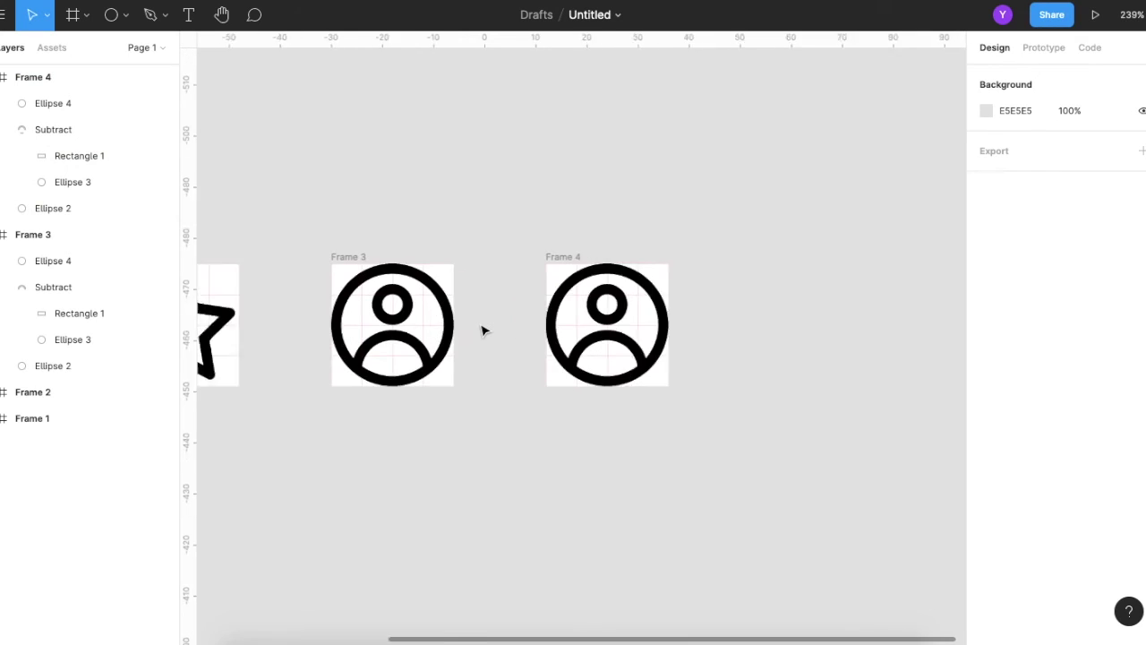
{"action": "scroll", "coordinate": [481, 327], "scroll_direction": "up", "scroll_amount": 2, "text": "ctrl"}
{"action": "scroll", "coordinate": [615, 353], "scroll_direction": "up", "scroll_amount": 1, "text": "ctrl"}
{"action": "left_click_drag", "start_coordinate": [564, 239], "coordinate": [726, 403]}
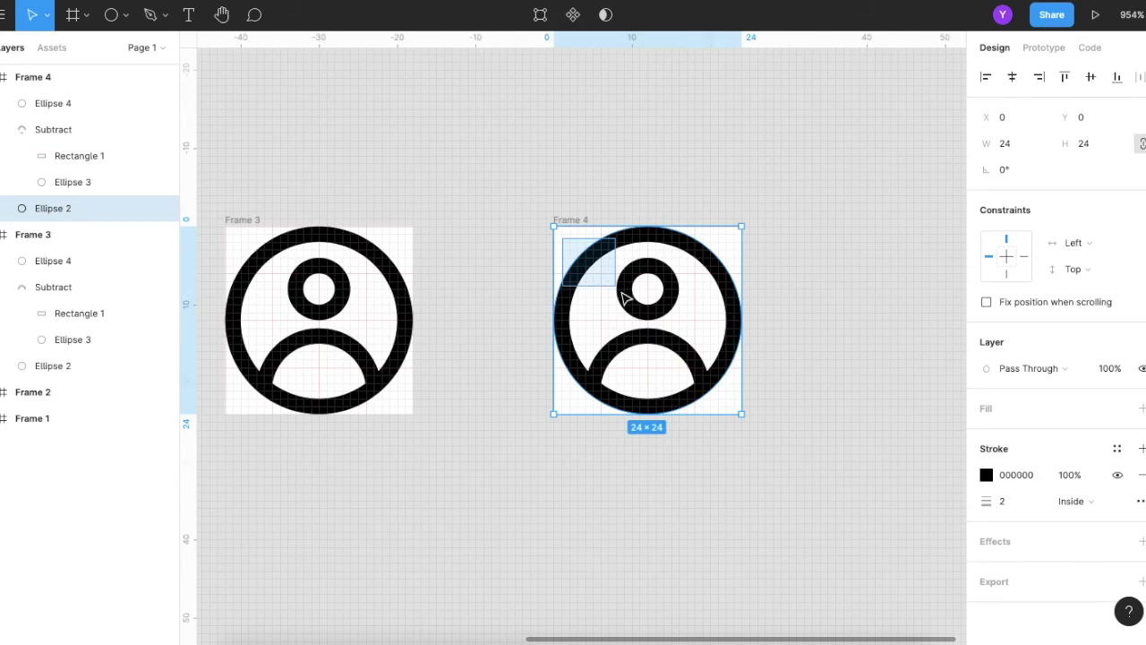
{"action": "key", "text": "Delete"}
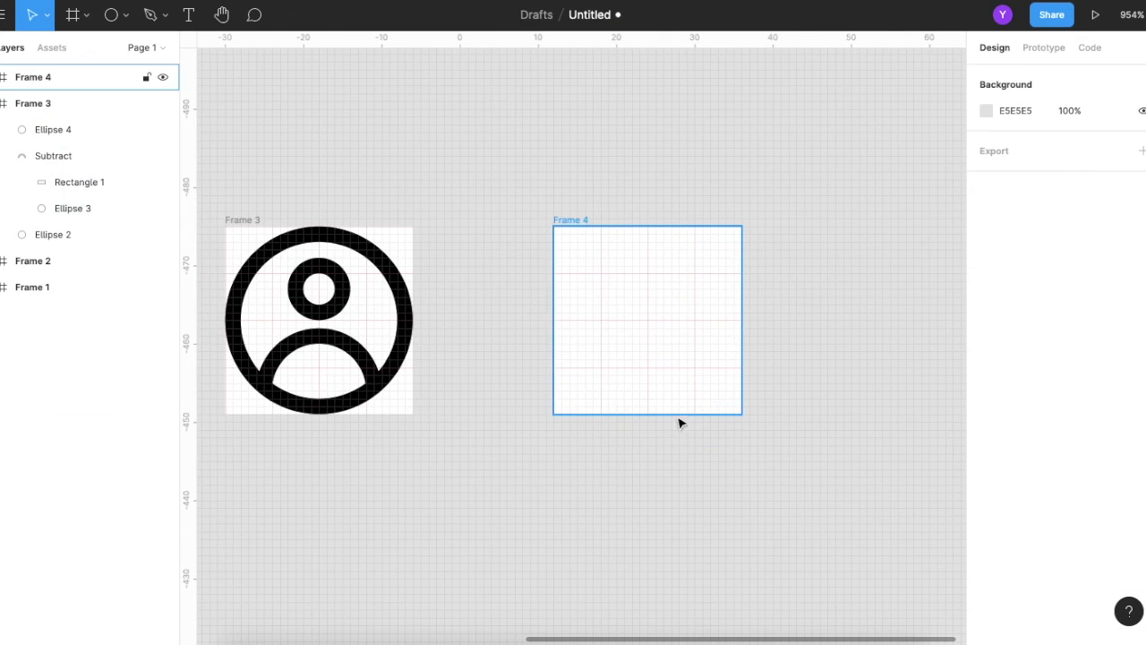
{"action": "left_click", "coordinate": [396, 171]}
{"action": "left_click", "coordinate": [651, 277]}
{"action": "scroll", "coordinate": [678, 306], "scroll_direction": "up", "scroll_amount": 2, "text": "ctrl"}
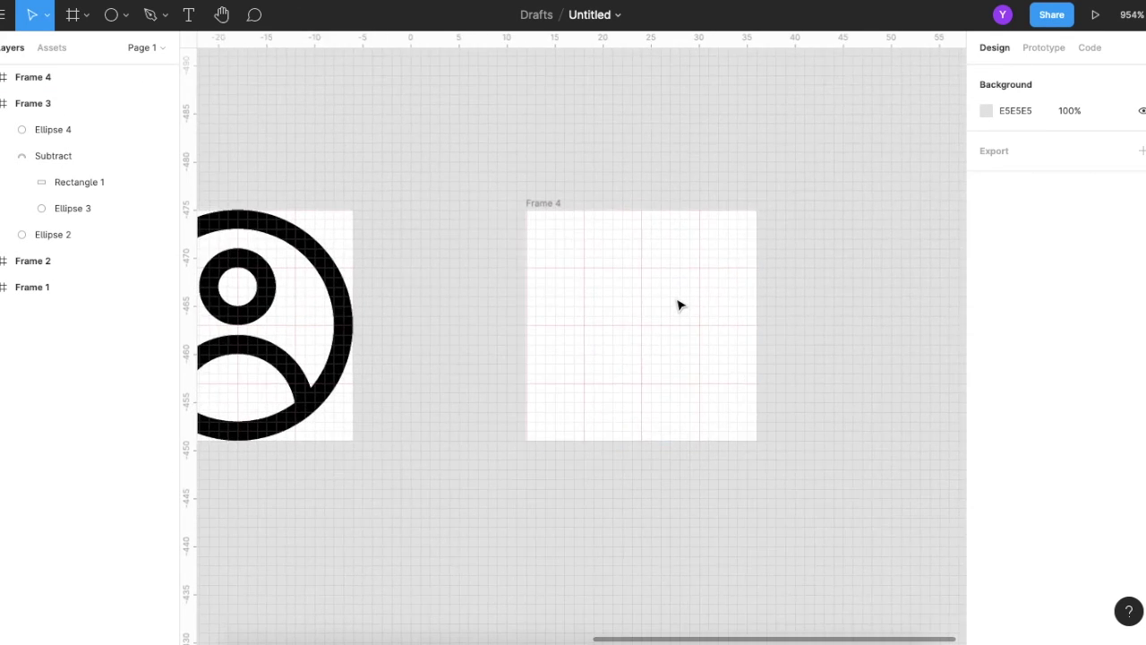
{"action": "scroll", "coordinate": [678, 305], "scroll_direction": "up", "scroll_amount": 1, "text": "ctrl"}
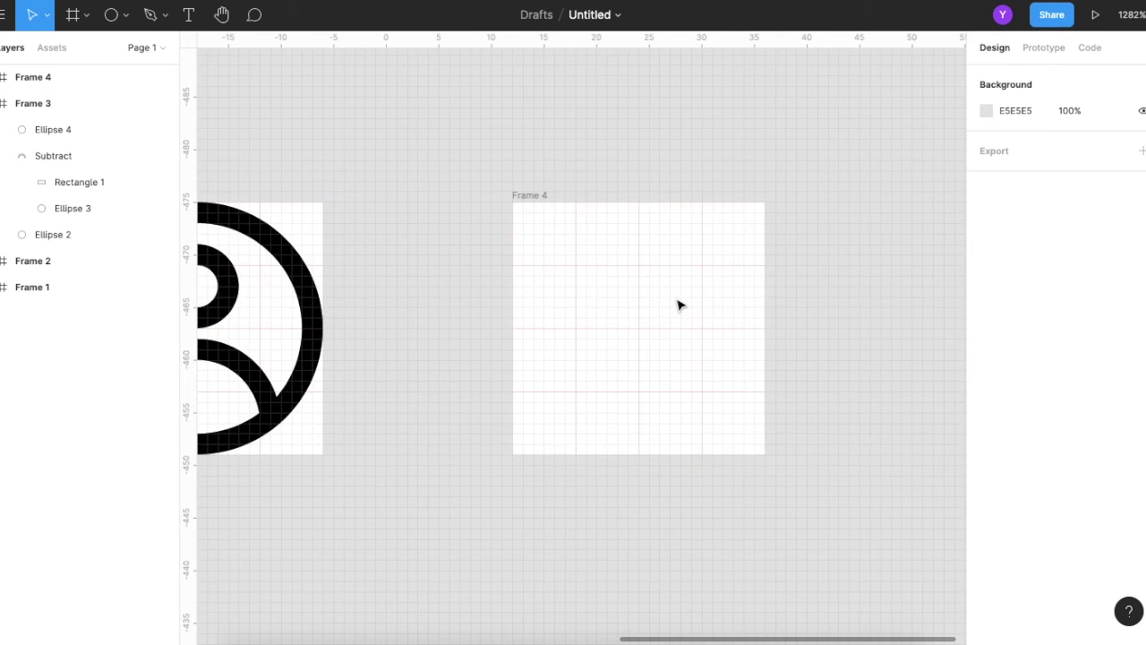
Step: Draw an 18×18 circle at X 3, Y 0 in Frame 4
{"action": "left_click", "coordinate": [115, 17]}
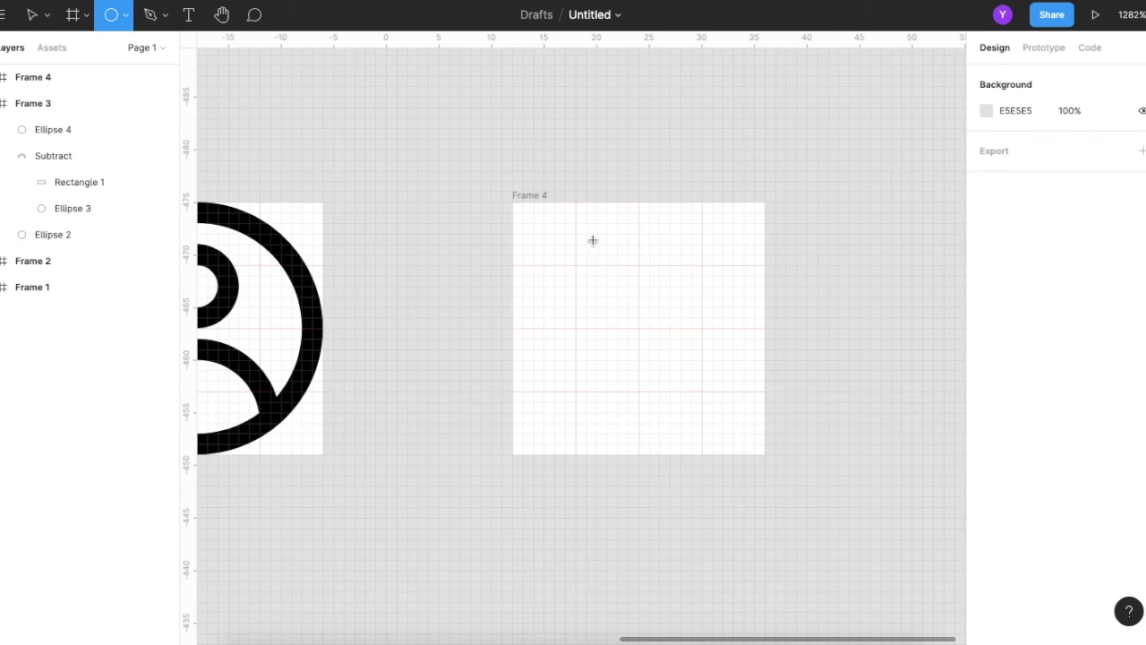
{"action": "left_click_drag", "start_coordinate": [545, 206], "coordinate": [730, 336]}
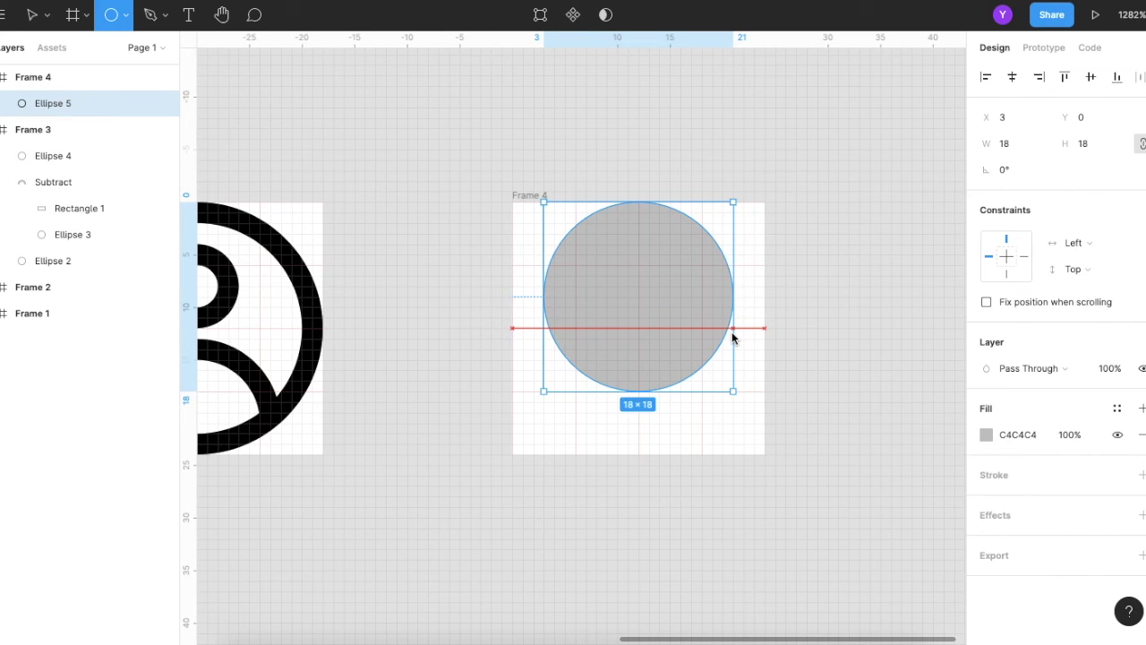
{"action": "left_click_drag", "start_coordinate": [733, 336], "coordinate": [731, 333]}
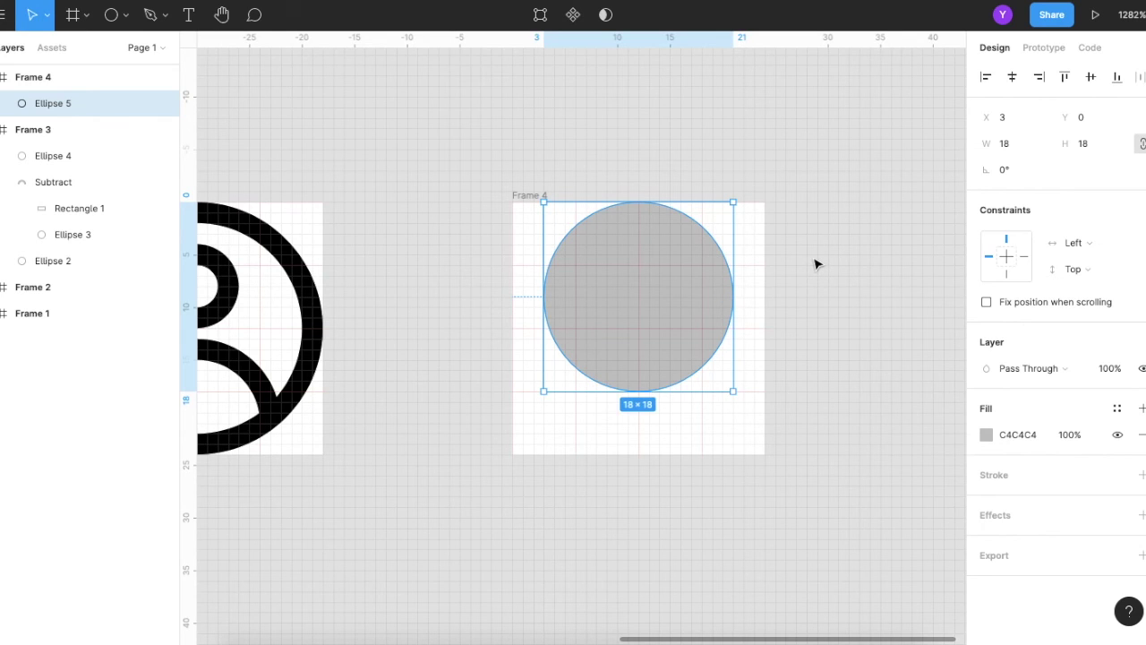
Step: Make the circle's bottom vertex a sharp corner with the Bend tool
{"action": "double_click", "coordinate": [647, 278]}
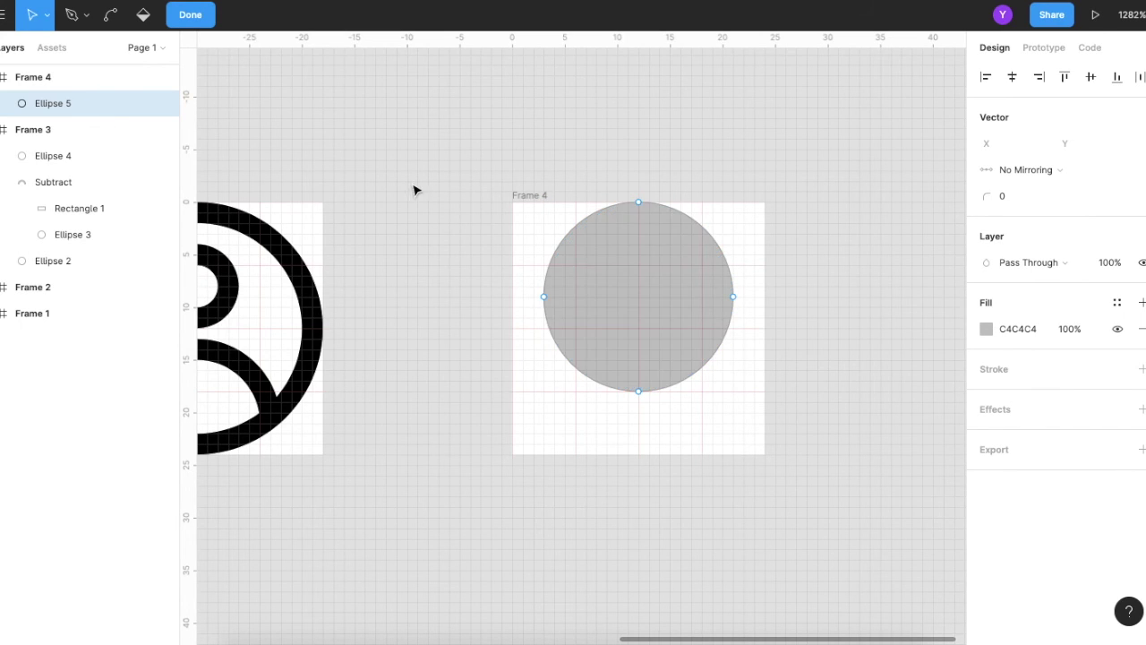
{"action": "left_click", "coordinate": [110, 15]}
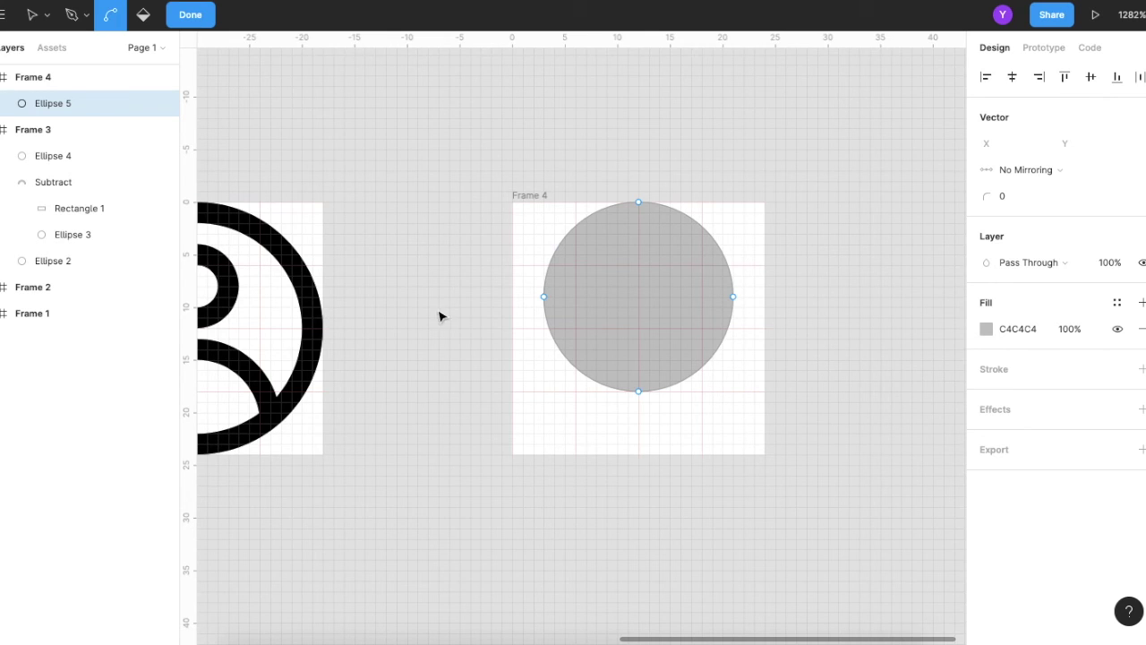
{"action": "left_click", "coordinate": [640, 393]}
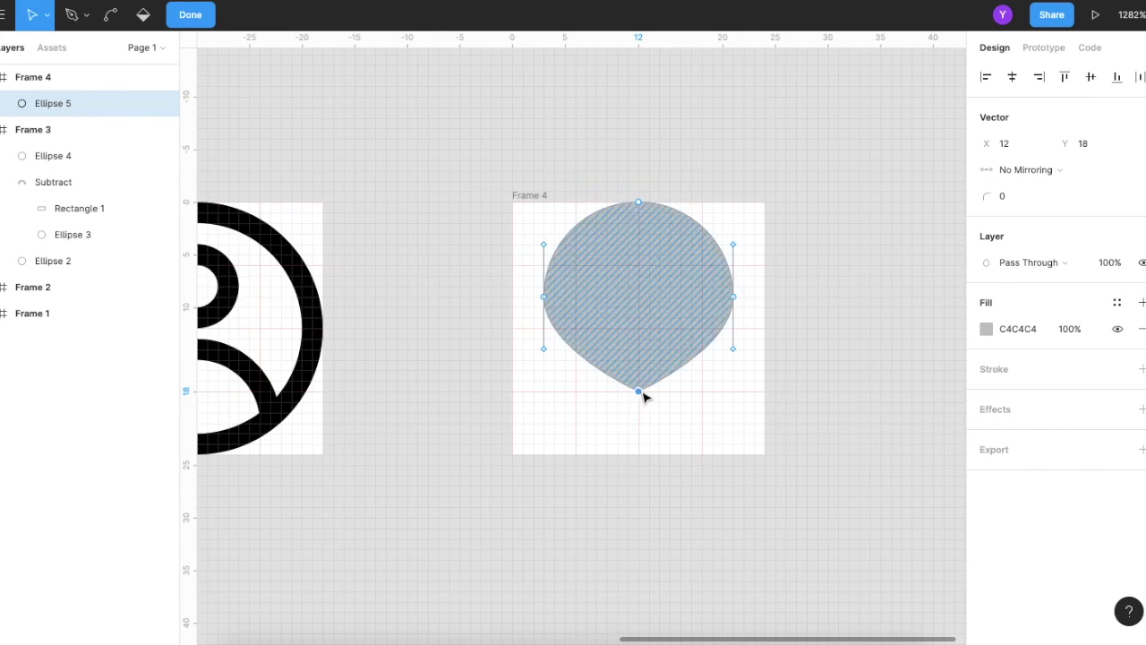
{"action": "left_click", "coordinate": [72, 14]}
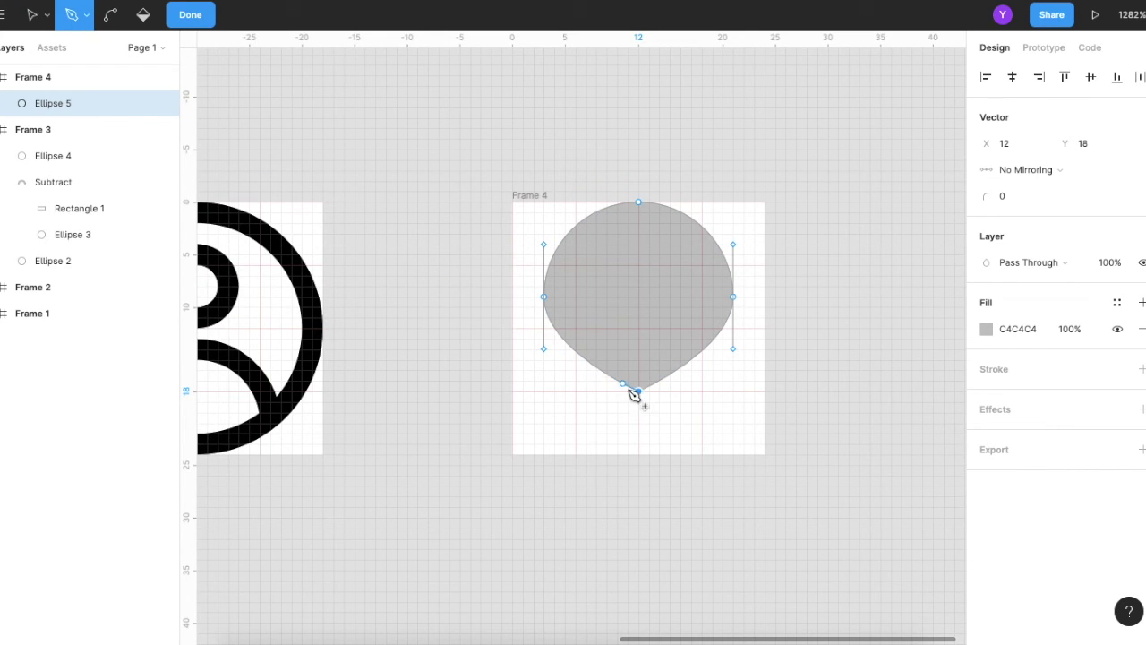
{"action": "left_click", "coordinate": [32, 15]}
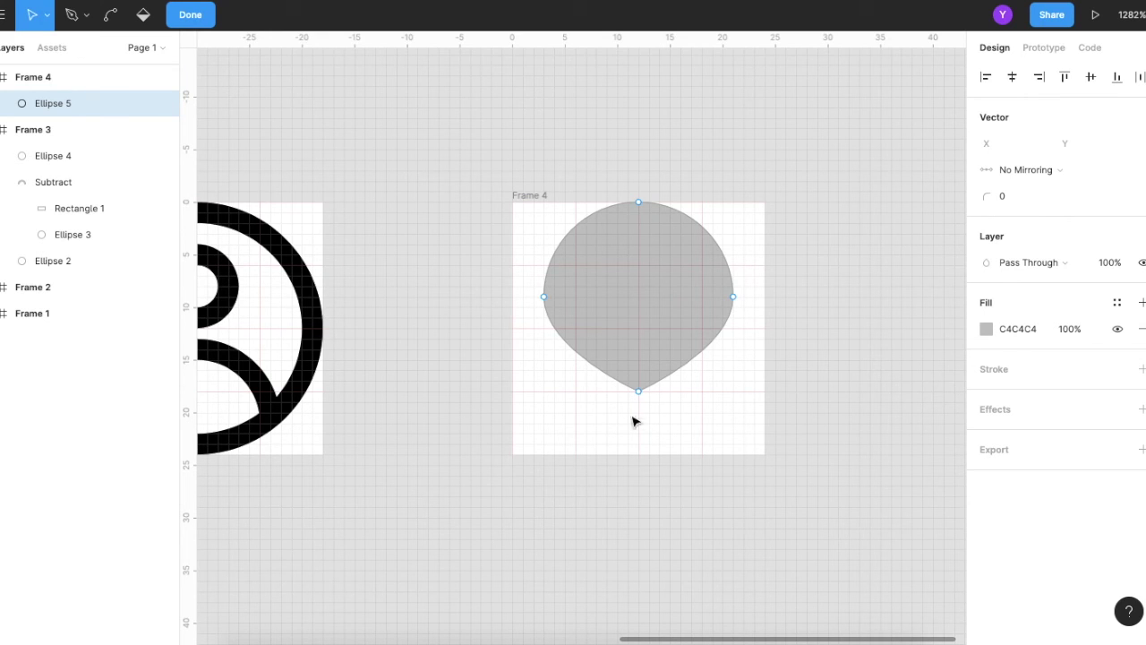
Step: Pull the sharp point down to Y 24 at the frame's bottom edge
{"action": "left_click_drag", "start_coordinate": [639, 392], "coordinate": [641, 448]}
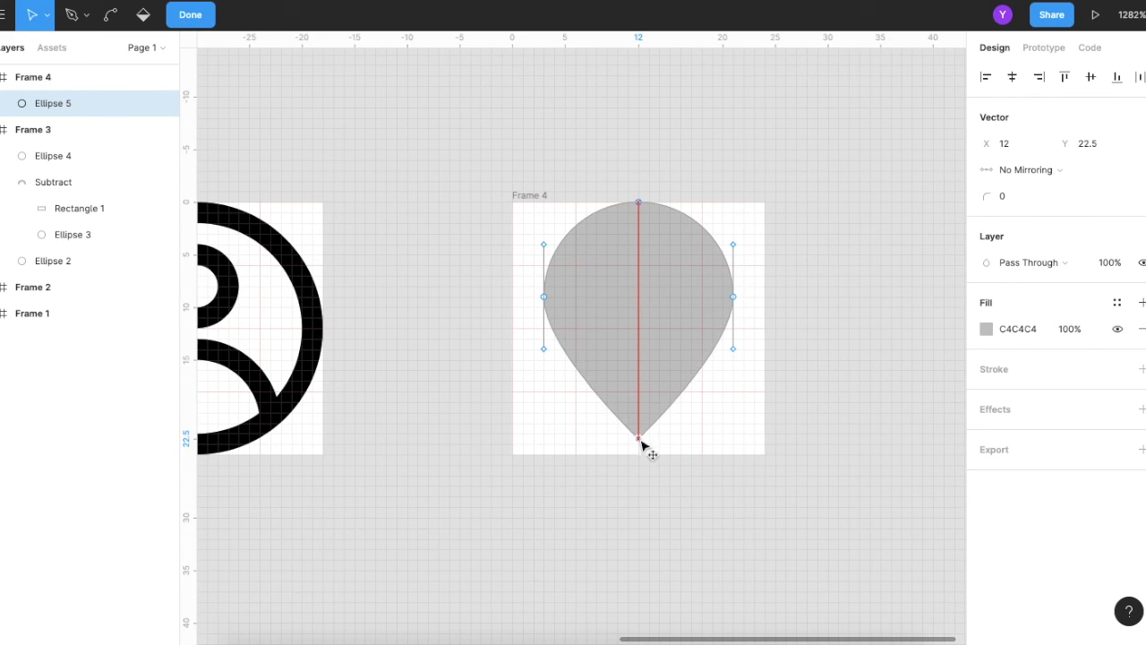
{"action": "left_click_drag", "start_coordinate": [641, 452], "coordinate": [643, 457]}
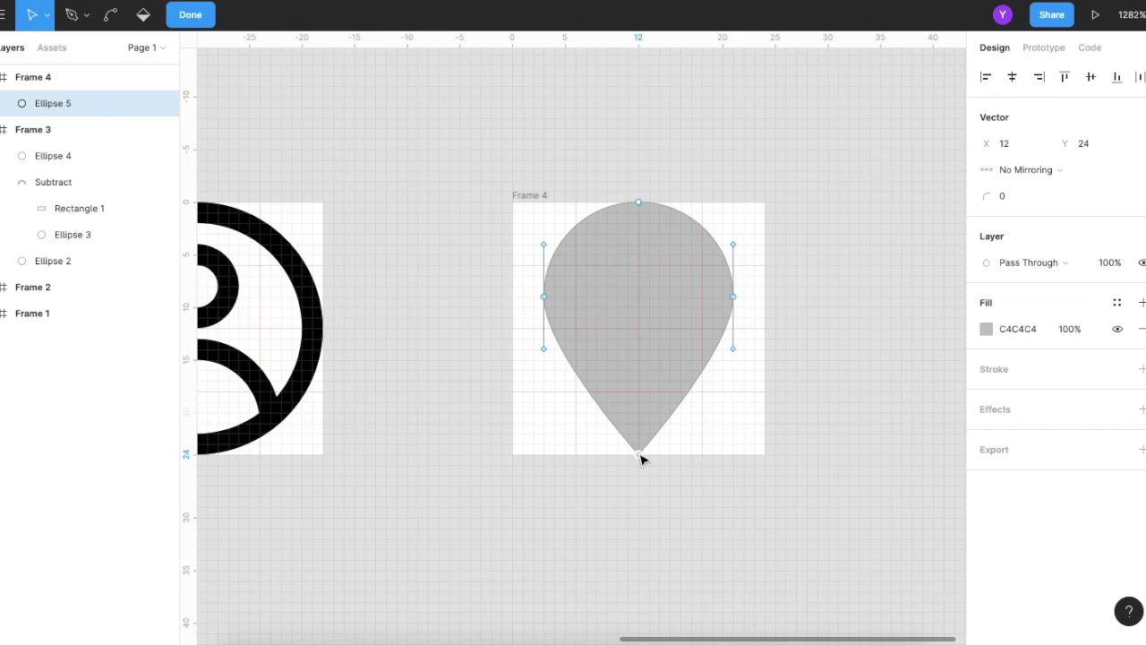
{"action": "left_click", "coordinate": [787, 405]}
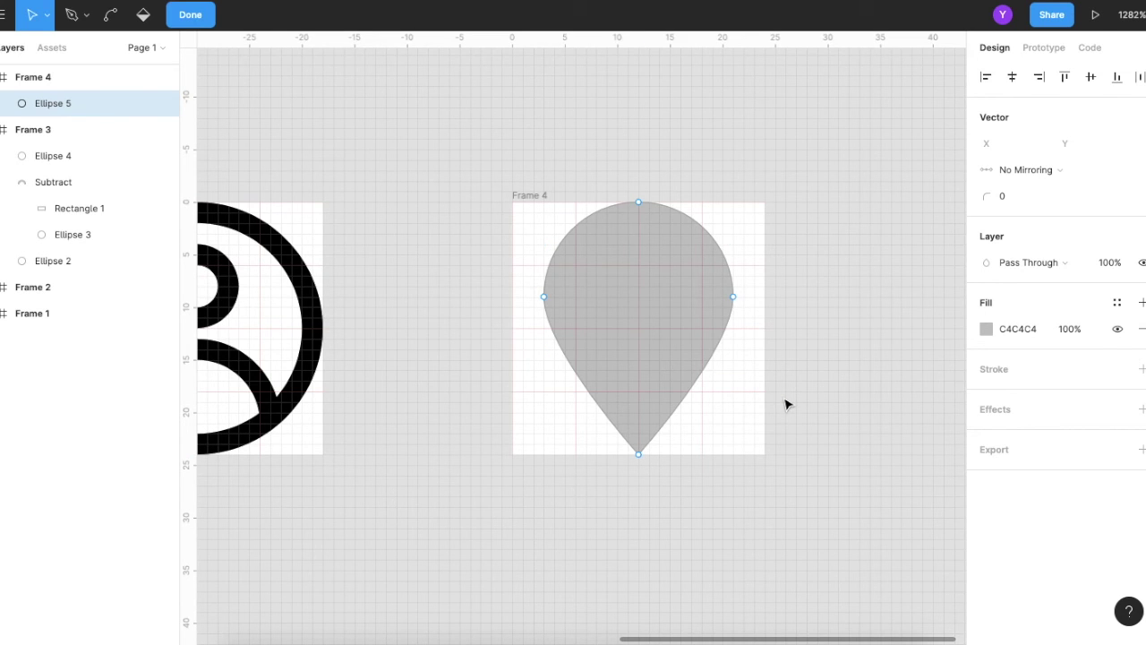
{"action": "scroll", "coordinate": [748, 299], "scroll_direction": "down", "scroll_amount": 1}
{"action": "scroll", "coordinate": [778, 302], "scroll_direction": "down", "scroll_amount": 2}
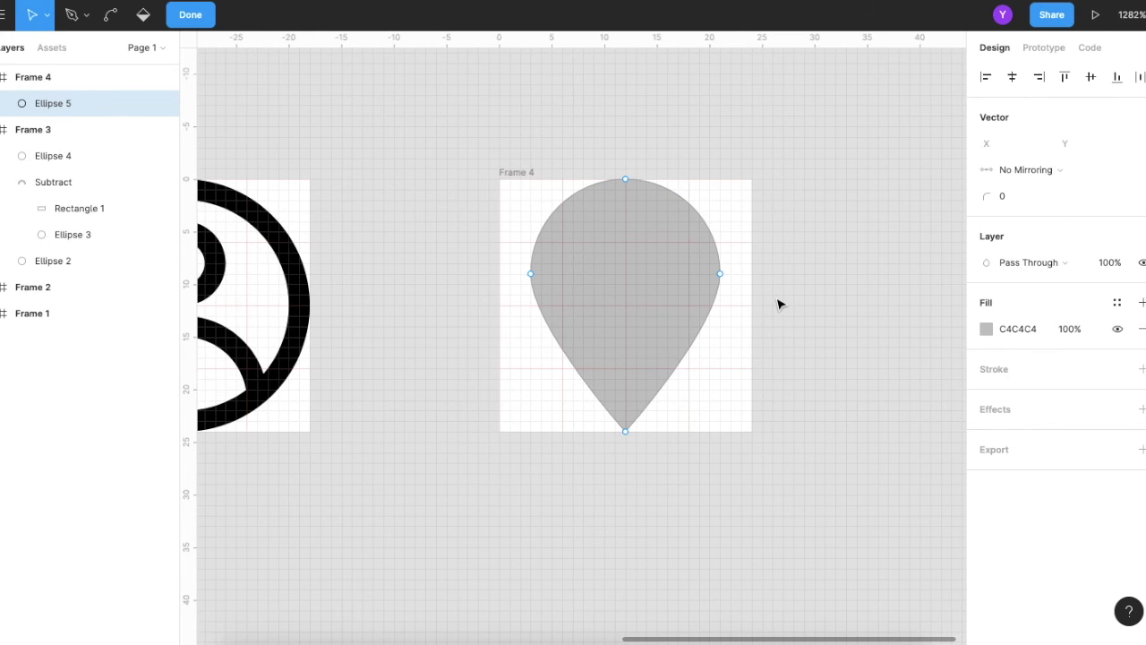
{"action": "key", "text": "Escape"}
{"action": "left_click", "coordinate": [772, 303]}
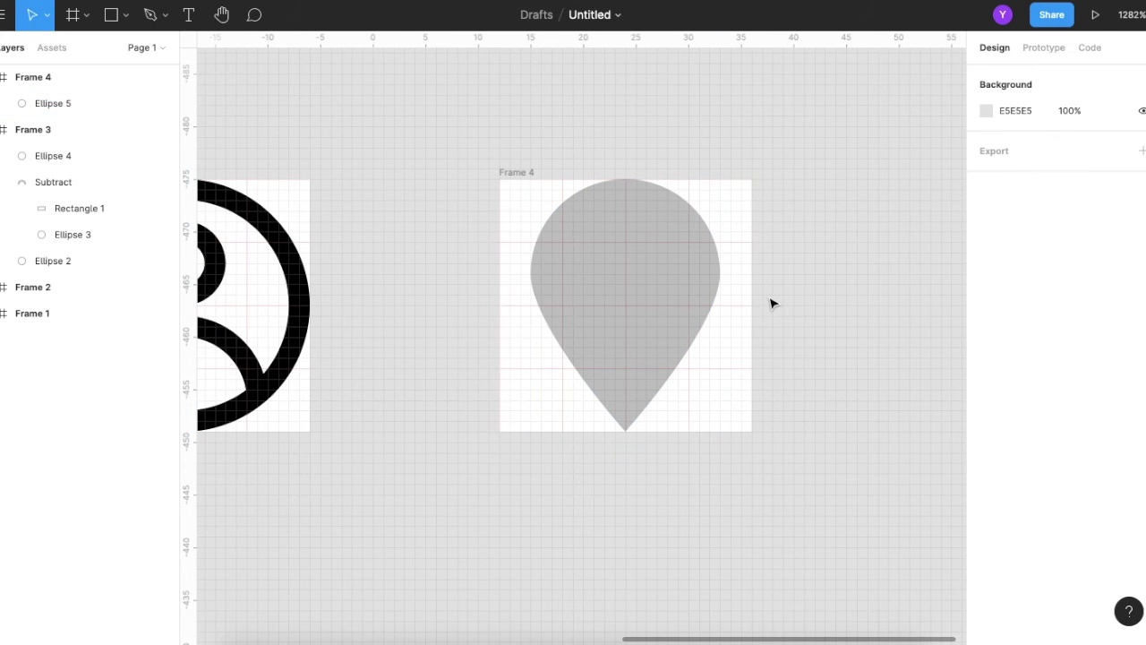
{"action": "scroll", "coordinate": [769, 303], "scroll_direction": "down", "scroll_amount": 3, "text": "ctrl"}
{"action": "scroll", "coordinate": [768, 302], "scroll_direction": "up", "scroll_amount": 3, "text": "ctrl"}
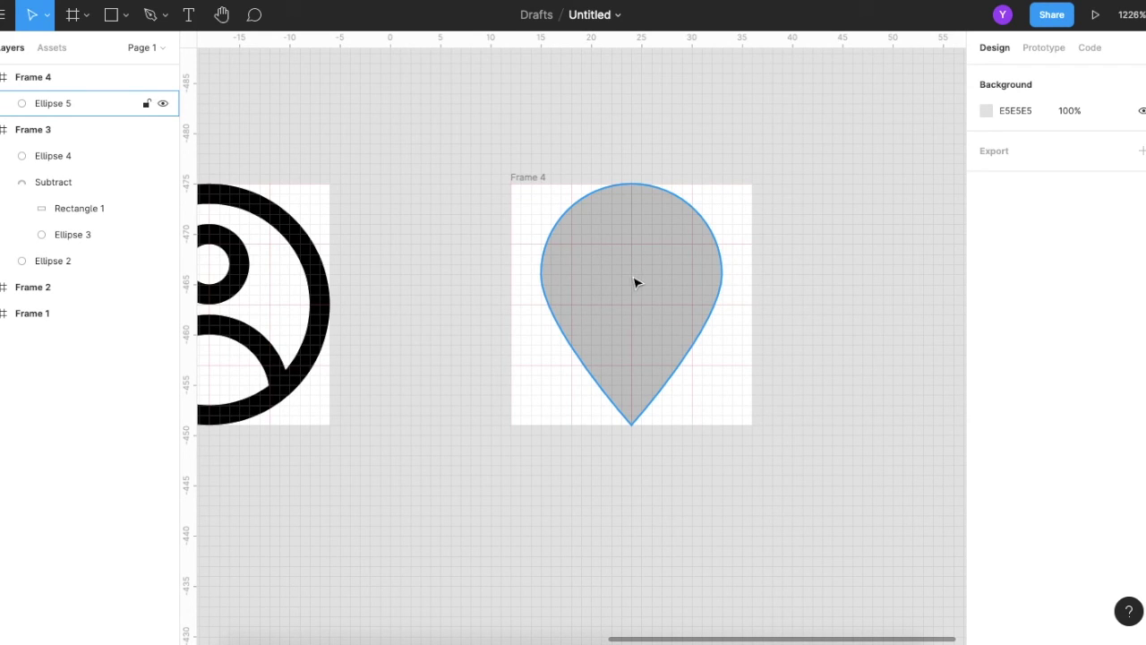
{"action": "key", "text": "Escape"}
{"action": "key", "text": "Escape"}
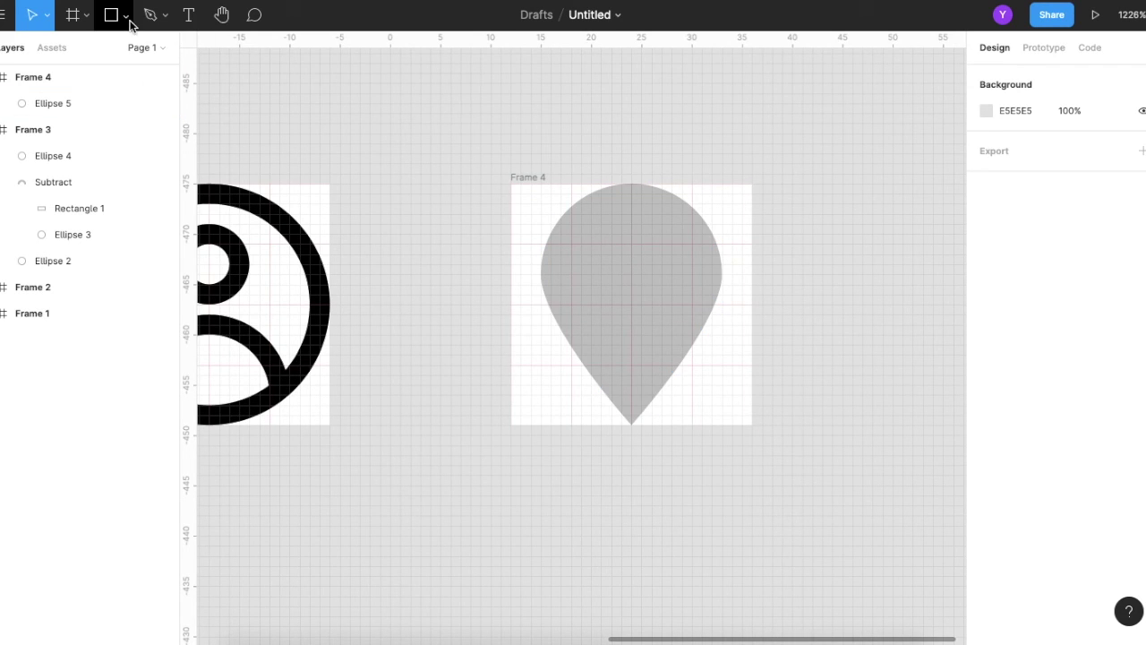
Step: Cut a 6×6 circular hole in the teardrop with Subtract Selection
{"action": "left_click", "coordinate": [126, 14]}
{"action": "left_click", "coordinate": [108, 110]}
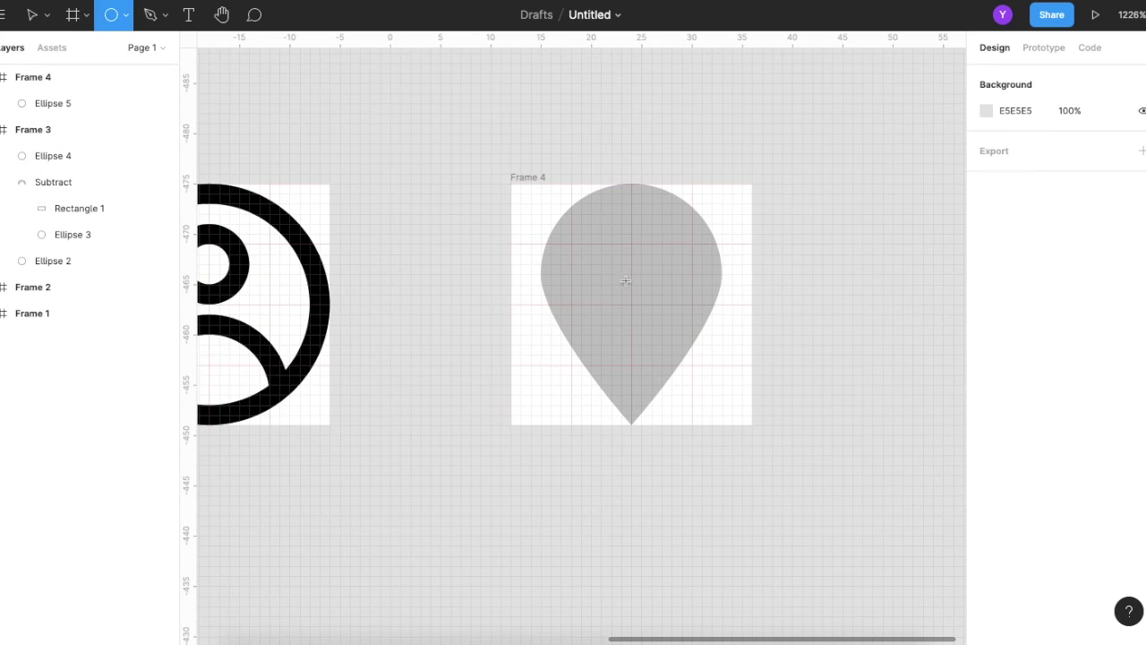
{"action": "left_click_drag", "start_coordinate": [633, 276], "coordinate": [669, 303]}
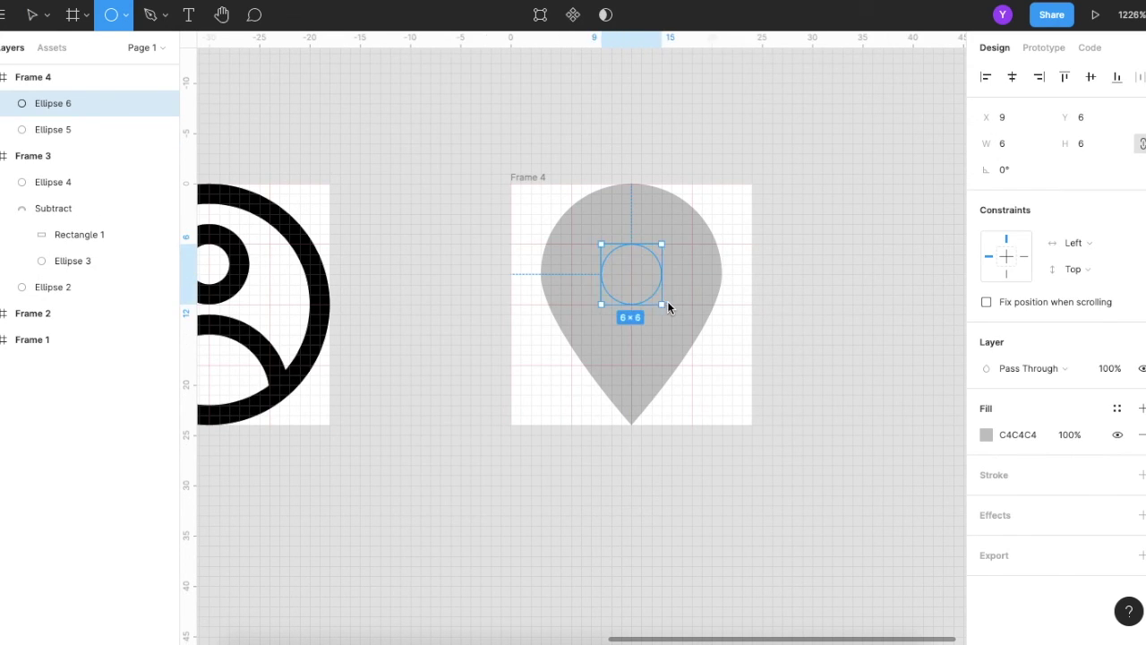
{"action": "left_click_drag", "start_coordinate": [669, 304], "coordinate": [663, 304]}
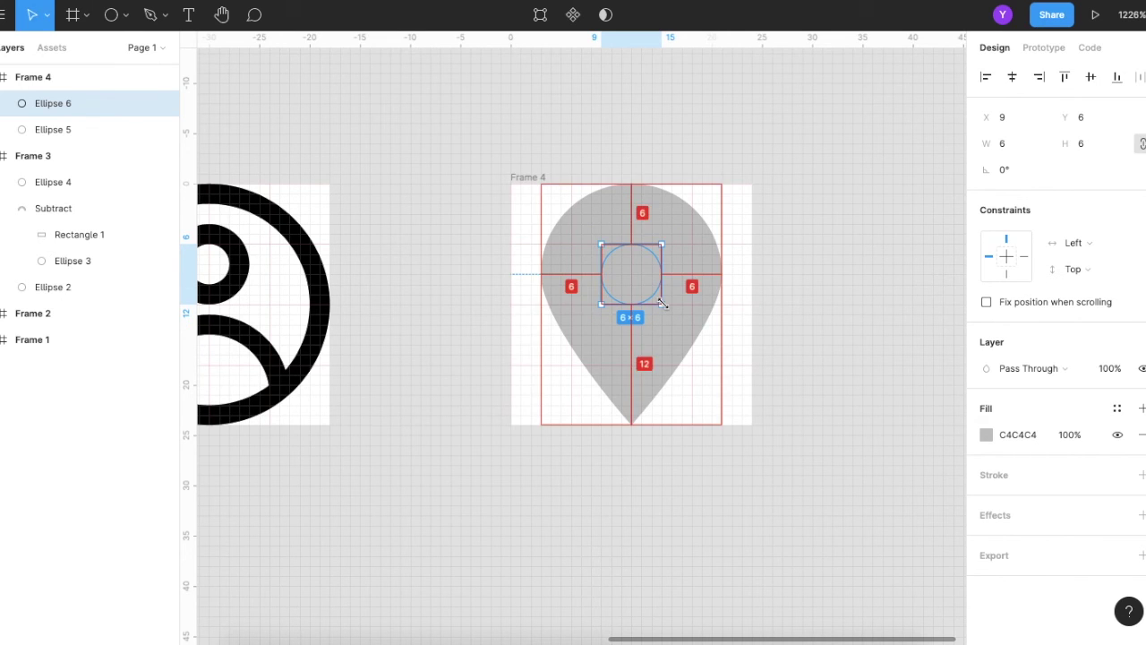
{"action": "left_click", "coordinate": [649, 221], "text": "shift"}
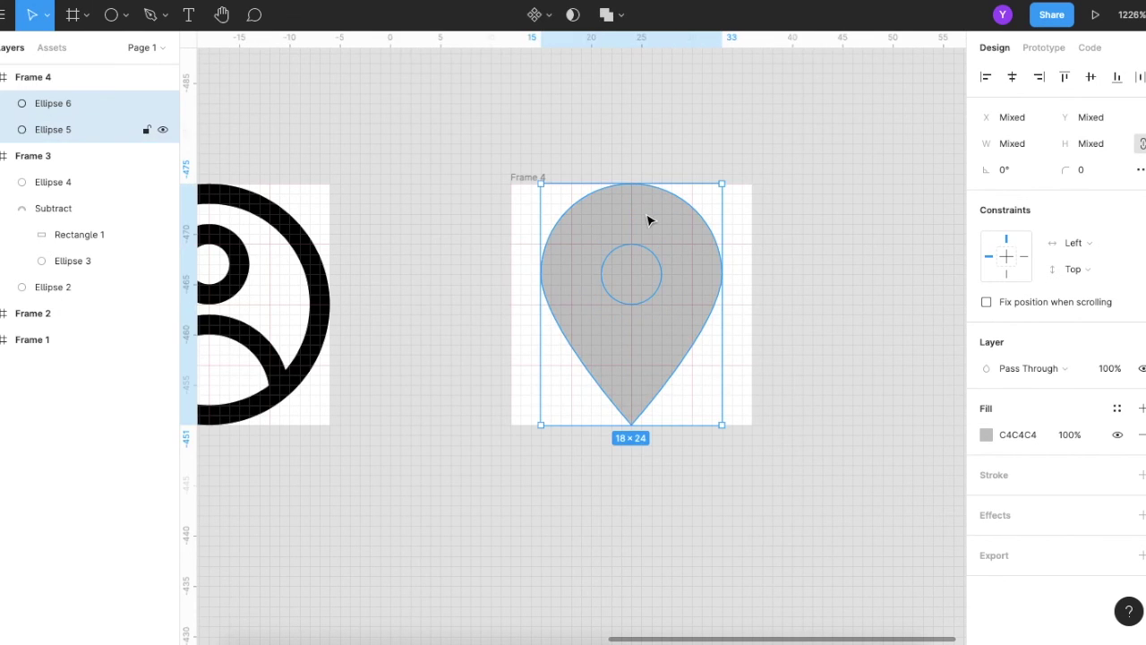
{"action": "left_click", "coordinate": [617, 20]}
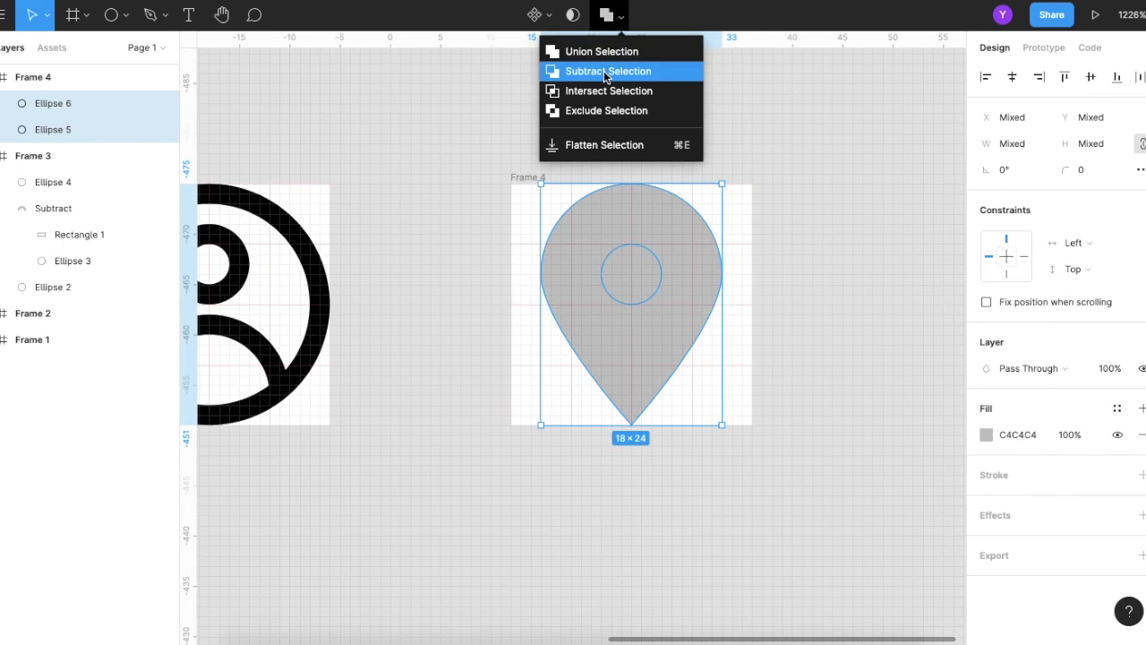
{"action": "left_click", "coordinate": [607, 70]}
{"action": "left_click", "coordinate": [889, 256]}
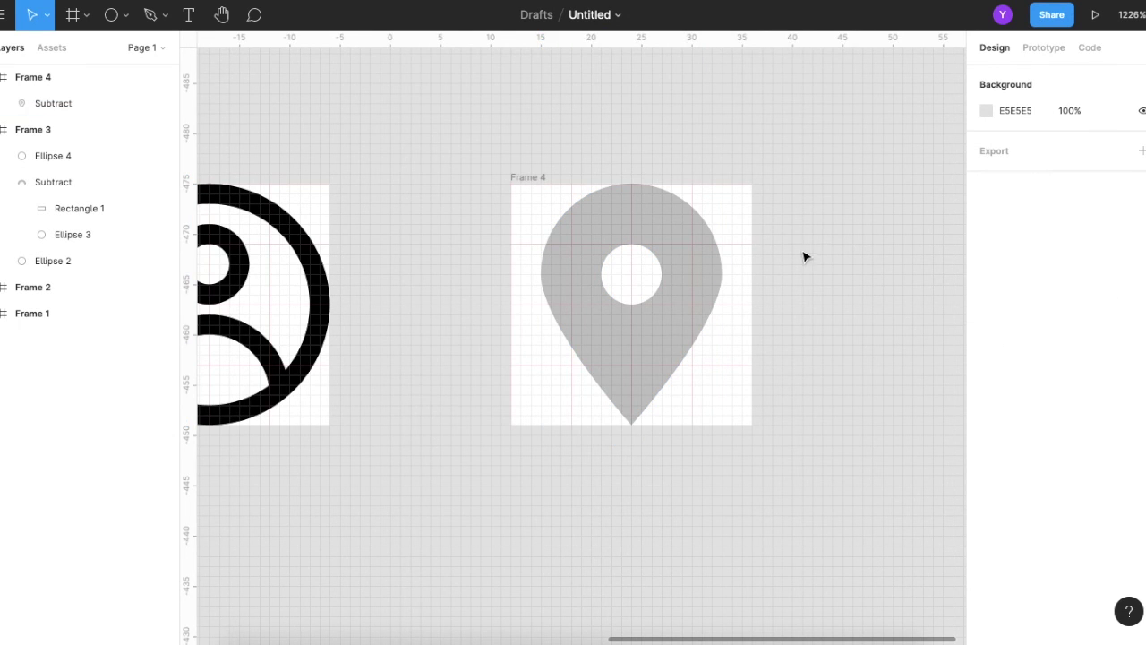
Step: Fill the map-pin shape black (000000)
{"action": "scroll", "coordinate": [800, 254], "scroll_direction": "down", "scroll_amount": 2}
{"action": "left_click", "coordinate": [739, 263]}
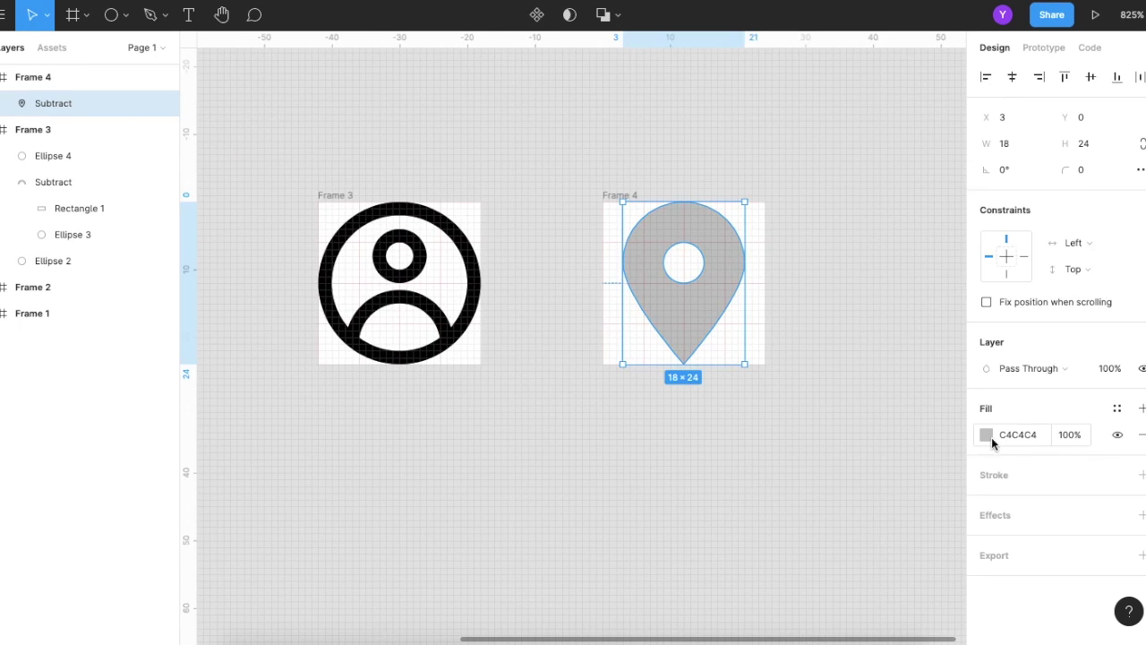
{"action": "left_click", "coordinate": [986, 435]}
{"action": "left_click_drag", "start_coordinate": [867, 364], "coordinate": [752, 486]}
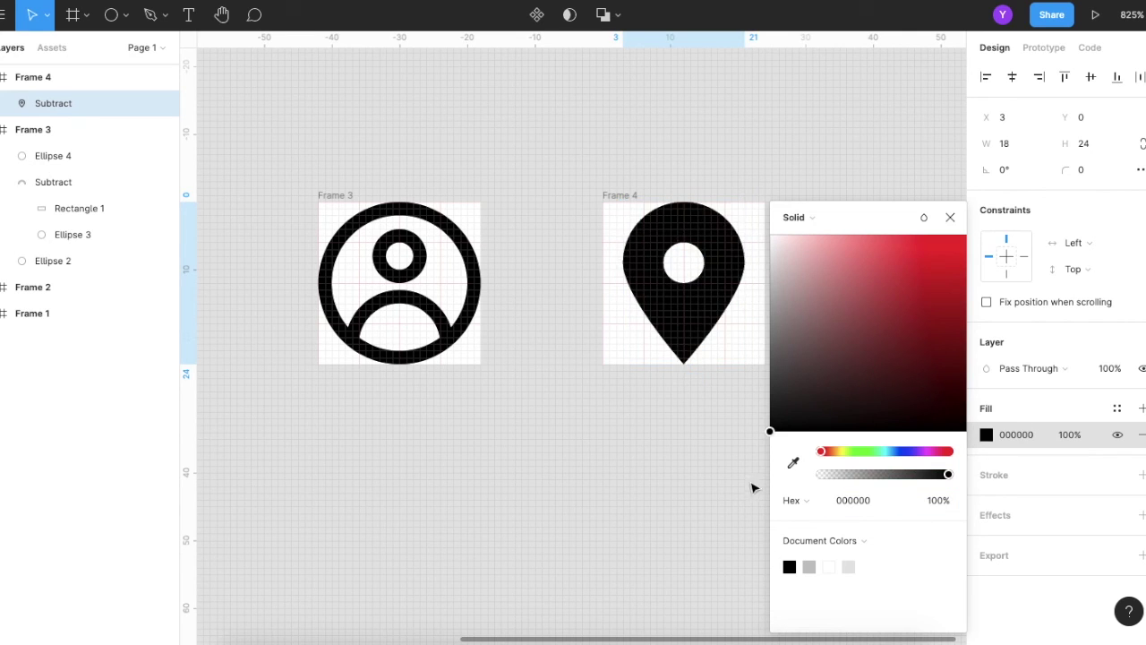
{"action": "left_click", "coordinate": [950, 218]}
{"action": "left_click", "coordinate": [842, 233]}
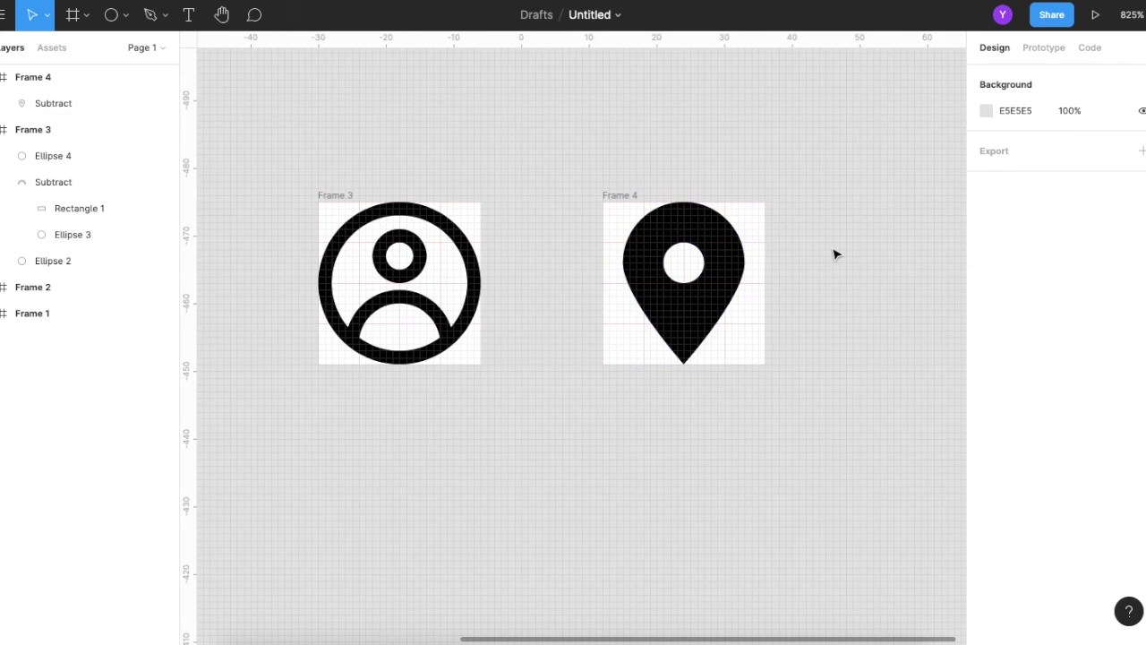
Step: Remove the Subtract pin's fill and give it a black 2px inside stroke
{"action": "scroll", "coordinate": [833, 254], "scroll_direction": "down", "scroll_amount": 3}
{"action": "scroll", "coordinate": [834, 254], "scroll_direction": "down", "scroll_amount": 3}
{"action": "scroll", "coordinate": [834, 254], "scroll_direction": "down", "scroll_amount": 2}
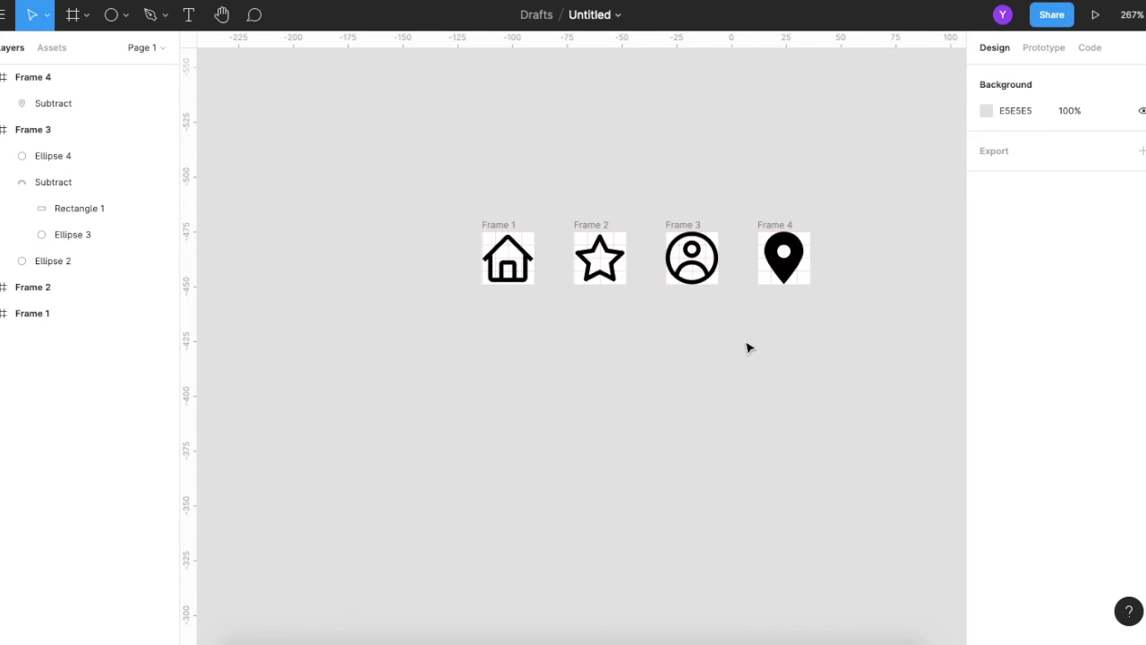
{"action": "scroll", "coordinate": [834, 284], "scroll_direction": "up", "scroll_amount": 2}
{"action": "left_click", "coordinate": [780, 256]}
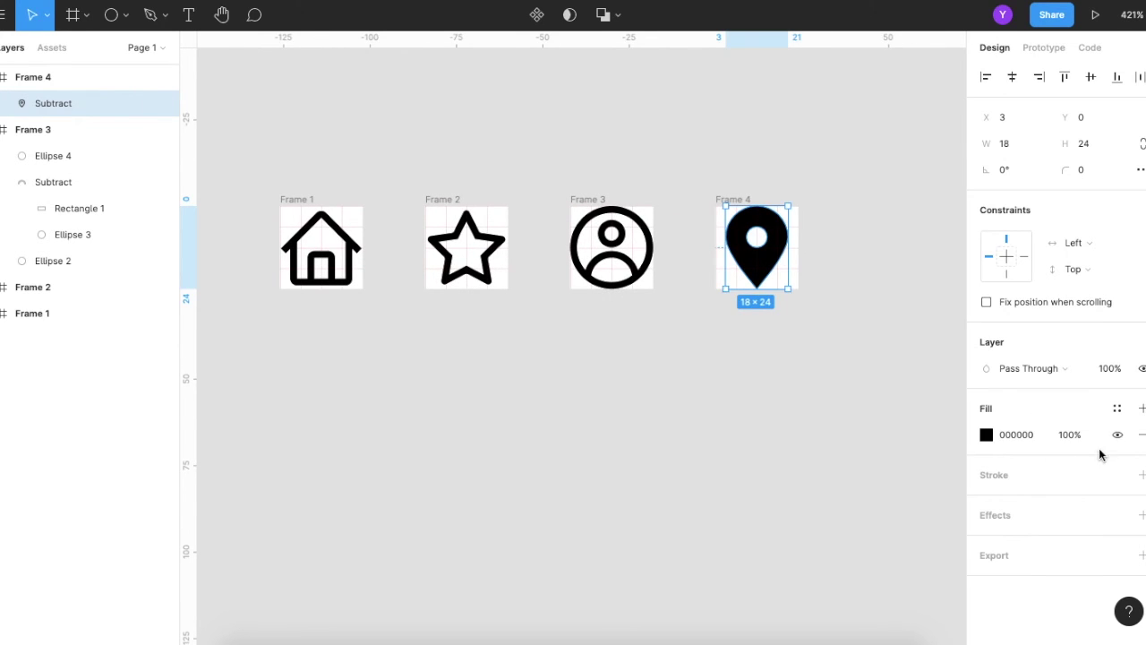
{"action": "left_click", "coordinate": [1142, 434]}
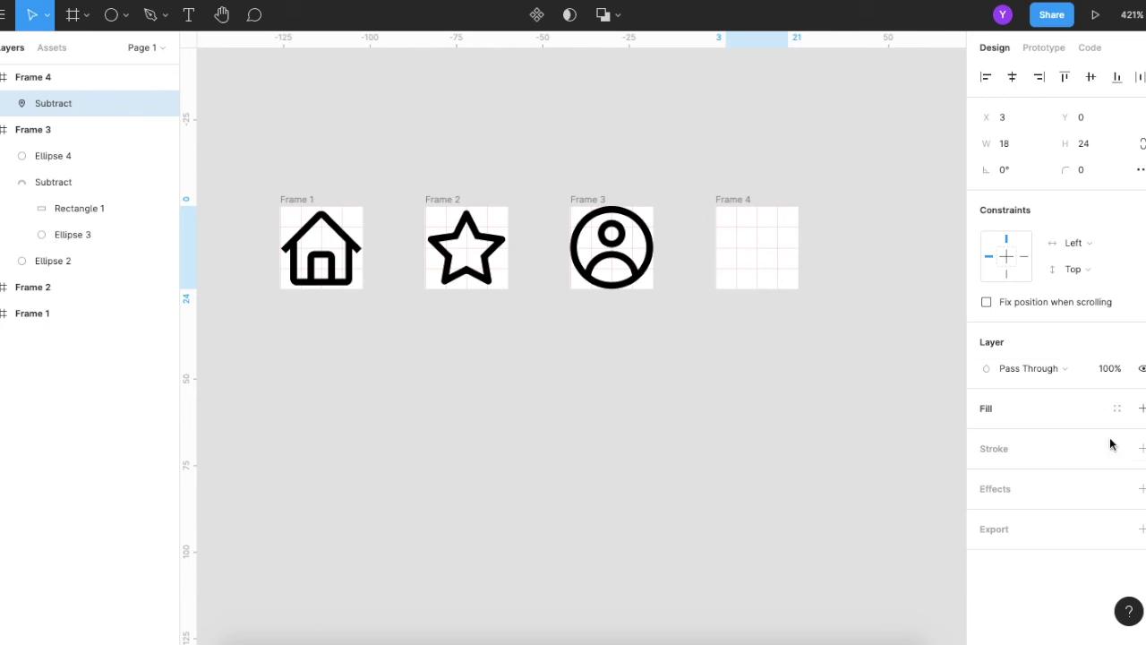
{"action": "left_click", "coordinate": [1142, 447]}
{"action": "left_click", "coordinate": [1014, 503]}
{"action": "type", "text": "2"}
{"action": "key", "text": "Return"}
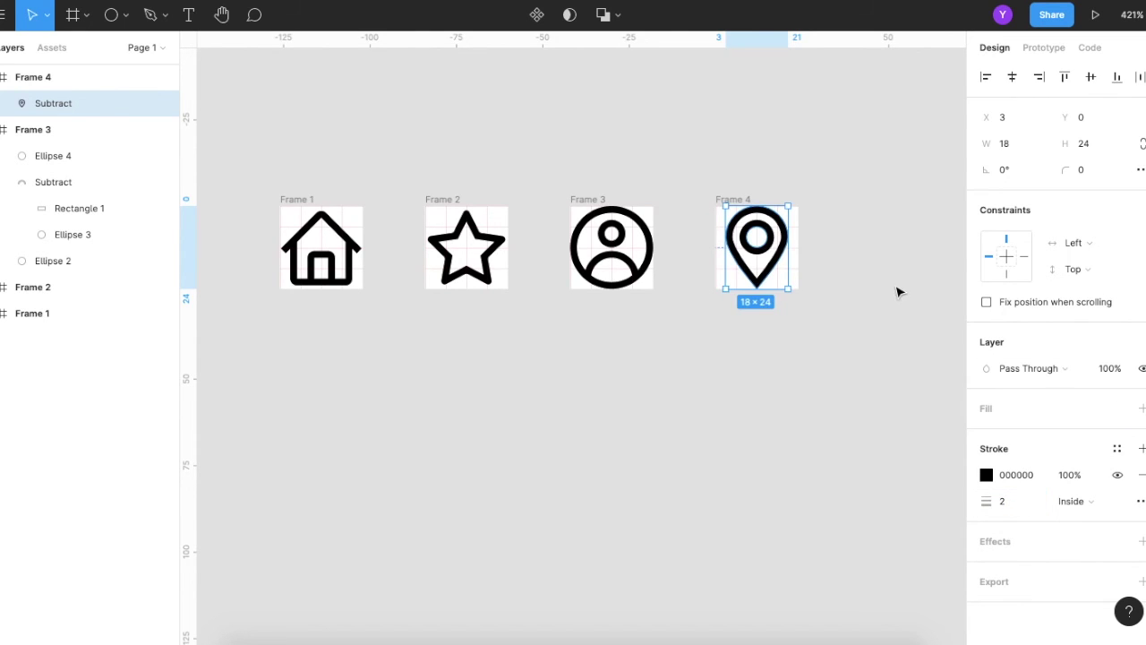
{"action": "left_click", "coordinate": [900, 292]}
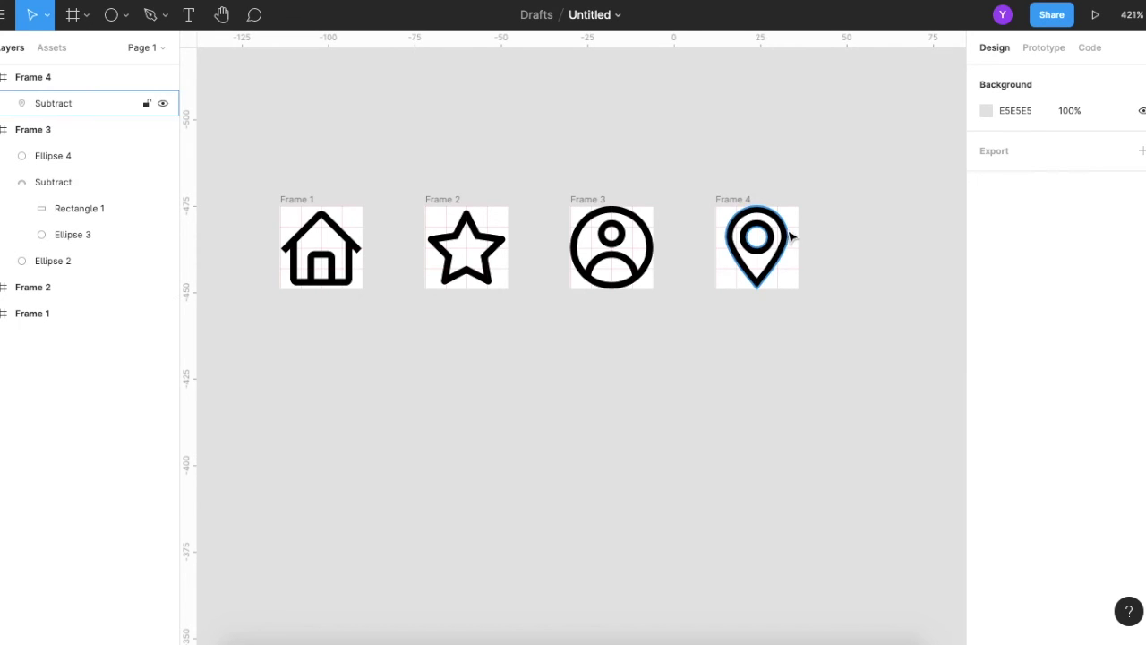
Step: Shrink the pin's inner circle, Ellipse 6, around its centre, then view at 100%
{"action": "scroll", "coordinate": [776, 235], "scroll_direction": "right", "scroll_amount": 3}
{"action": "scroll", "coordinate": [773, 236], "scroll_direction": "up", "scroll_amount": 1}
{"action": "scroll", "coordinate": [770, 237], "scroll_direction": "up", "scroll_amount": 5}
{"action": "scroll", "coordinate": [752, 246], "scroll_direction": "up", "scroll_amount": 3}
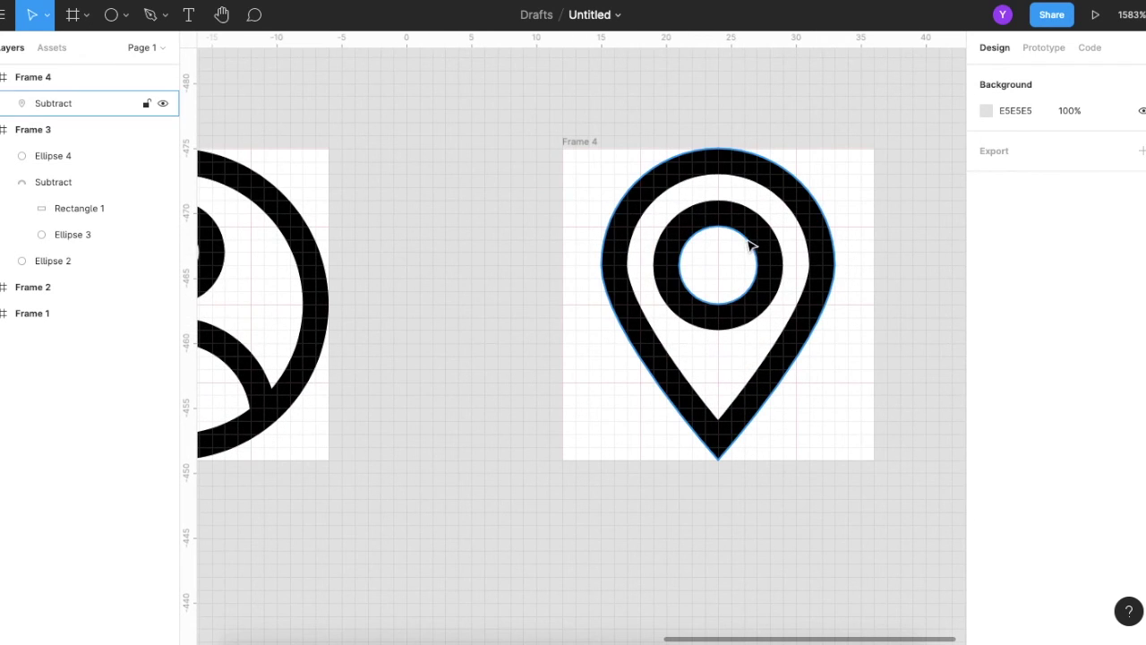
{"action": "left_click", "coordinate": [3, 104]}
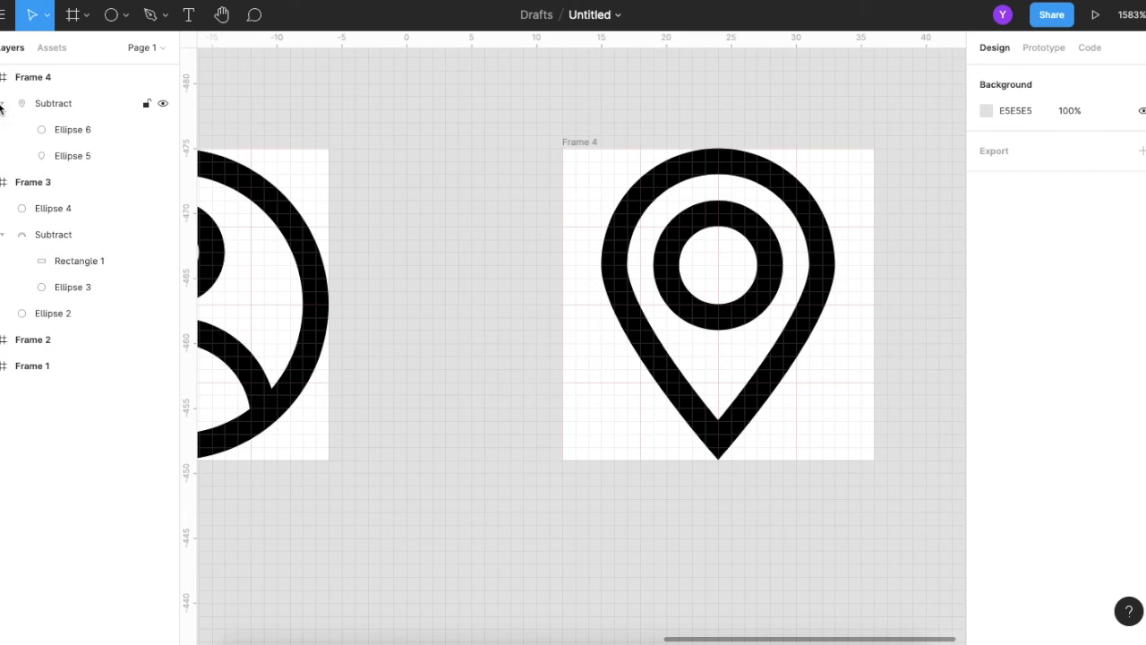
{"action": "left_click", "coordinate": [72, 131]}
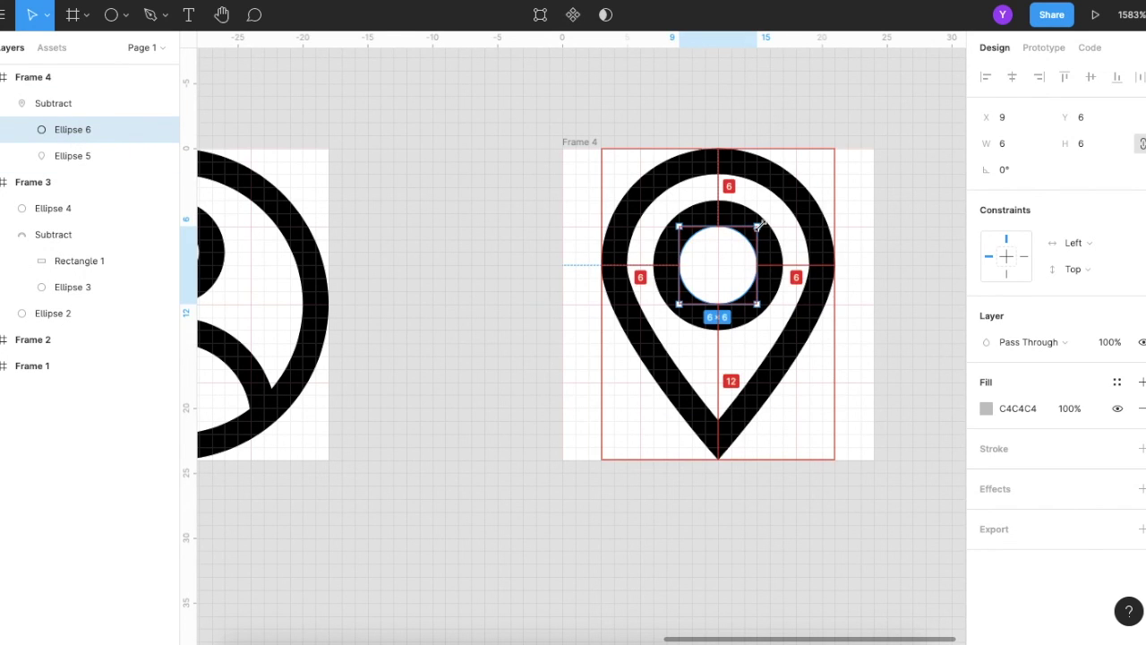
{"action": "left_click_drag", "start_coordinate": [760, 225], "coordinate": [745, 240]}
{"action": "left_click", "coordinate": [887, 193]}
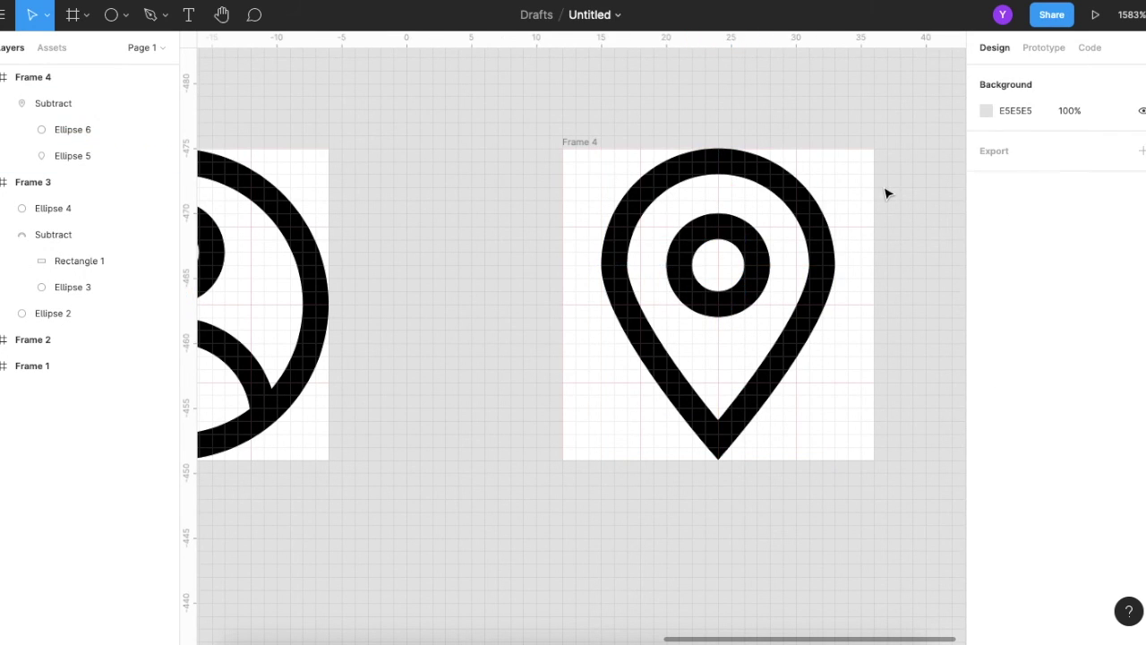
{"action": "key", "text": "shift+0"}
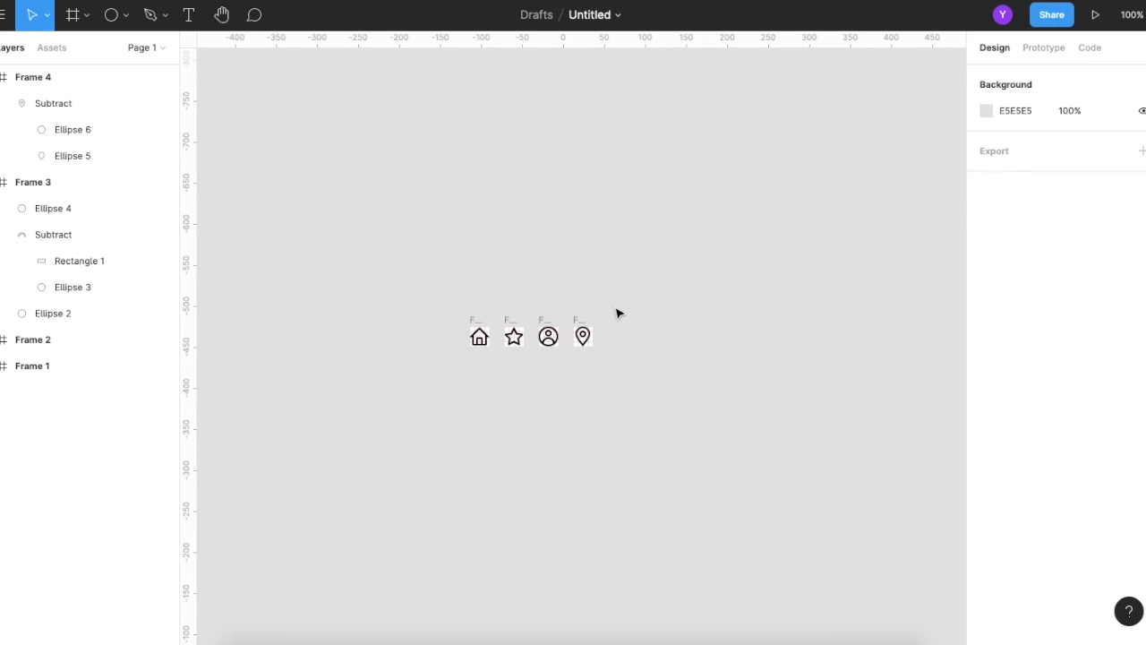
Step: Paste a copy of Frame 4 as Frame 5 and line it up beside Frame 4
{"action": "left_click", "coordinate": [585, 332]}
{"action": "key", "text": "ctrl+v"}
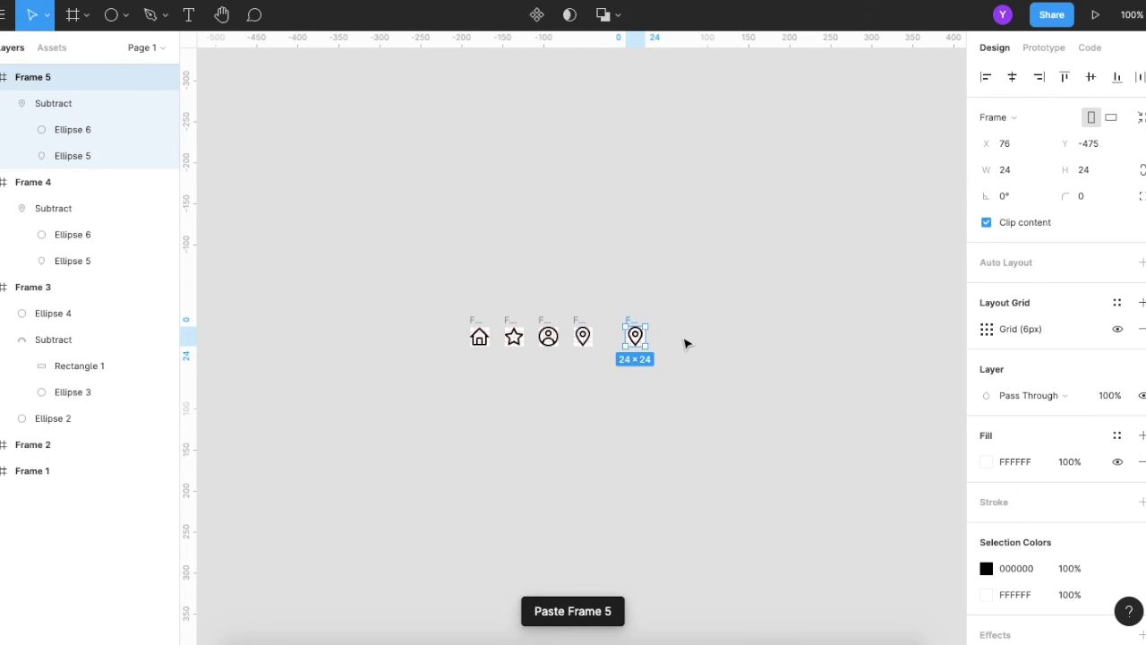
{"action": "scroll", "coordinate": [668, 344], "scroll_direction": "up", "scroll_amount": 5}
{"action": "left_click_drag", "start_coordinate": [594, 355], "coordinate": [535, 351]}
{"action": "scroll", "coordinate": [616, 360], "scroll_direction": "left", "scroll_amount": 5}
{"action": "scroll", "coordinate": [616, 361], "scroll_direction": "left", "scroll_amount": 2}
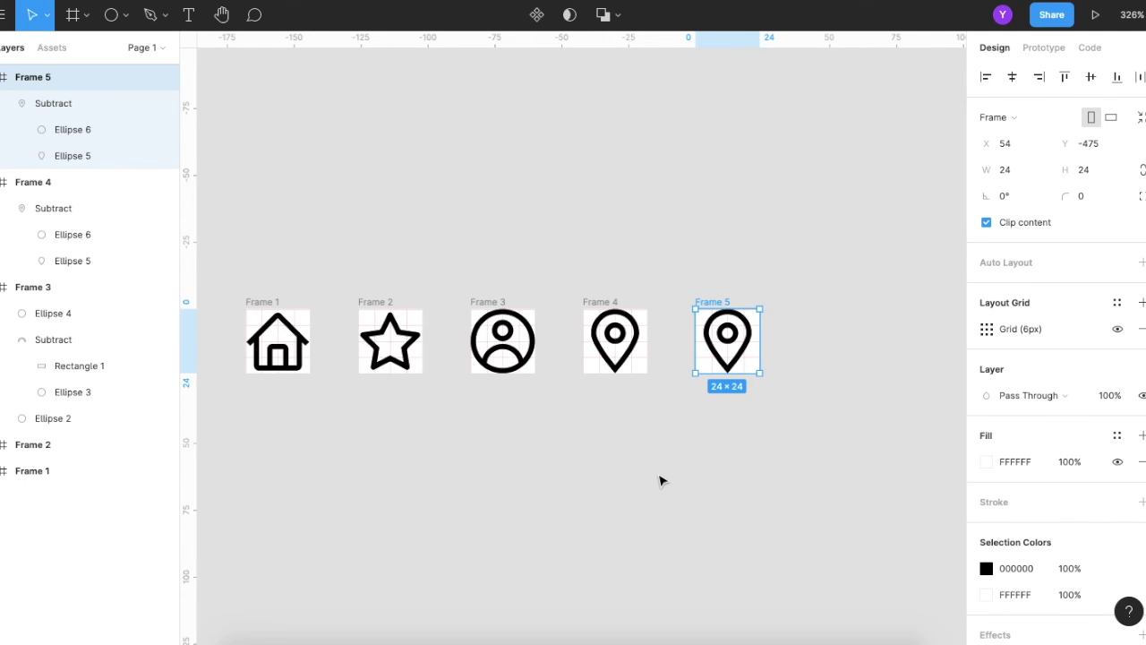
{"action": "scroll", "coordinate": [724, 424], "scroll_direction": "down", "scroll_amount": 5}
{"action": "scroll", "coordinate": [724, 425], "scroll_direction": "up", "scroll_amount": 2}
{"action": "scroll", "coordinate": [723, 424], "scroll_direction": "up", "scroll_amount": 2}
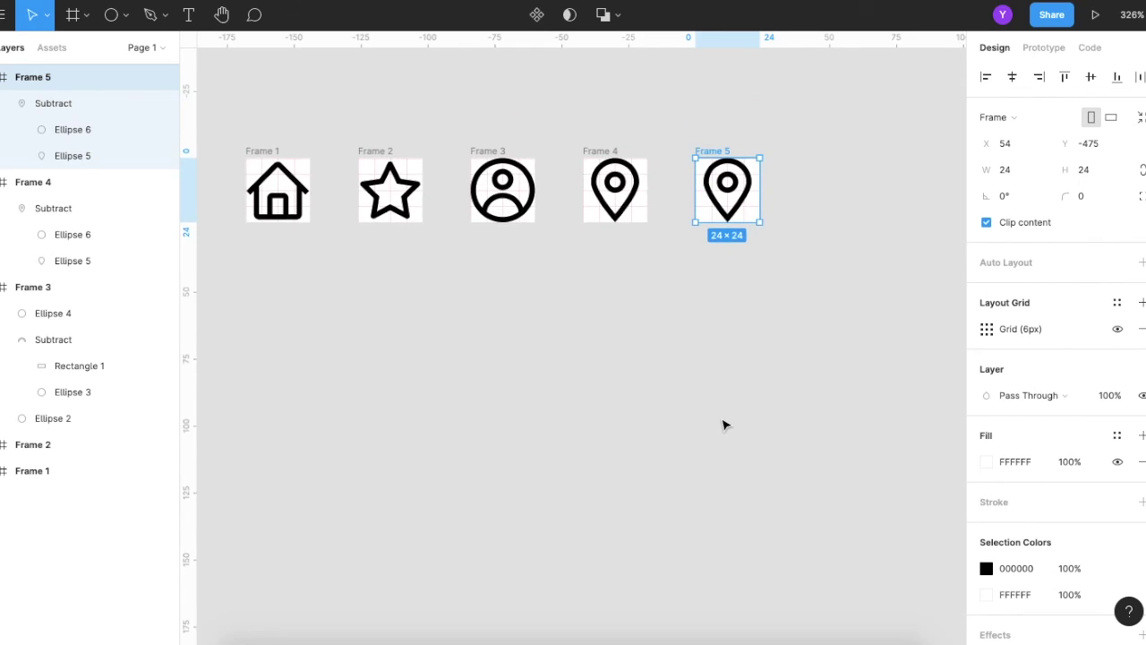
{"action": "scroll", "coordinate": [723, 425], "scroll_direction": "up", "scroll_amount": 1}
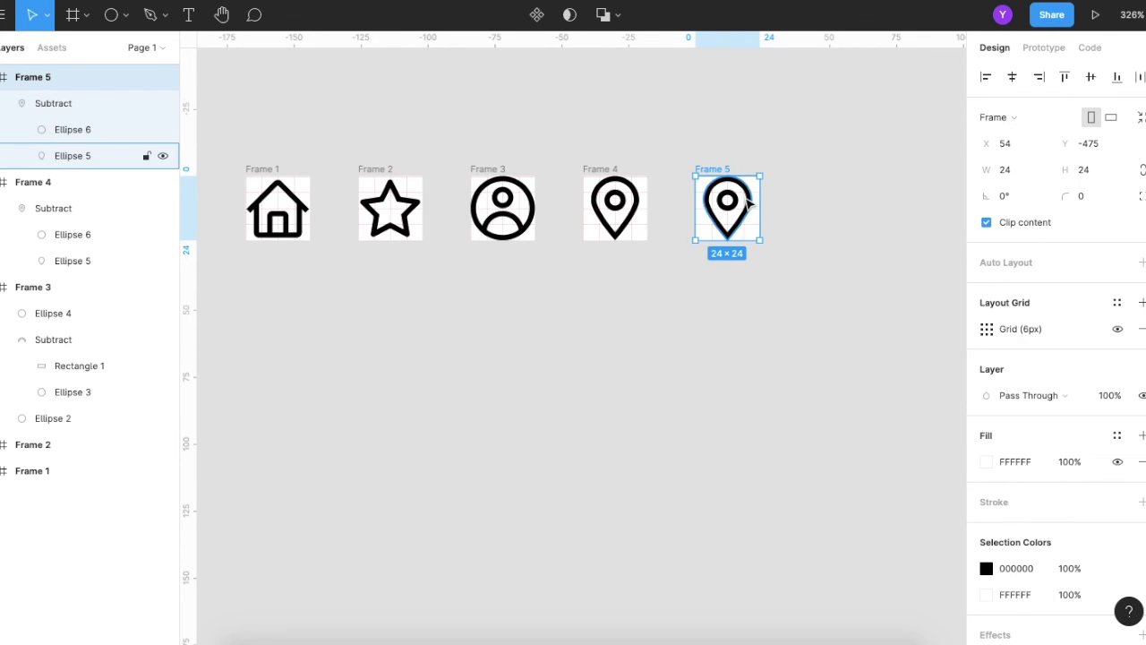
{"action": "scroll", "coordinate": [751, 205], "scroll_direction": "up", "scroll_amount": 3}
{"action": "scroll", "coordinate": [751, 204], "scroll_direction": "up", "scroll_amount": 2}
Step: Delete the copied Subtract pin from Frame 5, leaving a blank 24×24 frame
{"action": "left_click", "coordinate": [768, 164]}
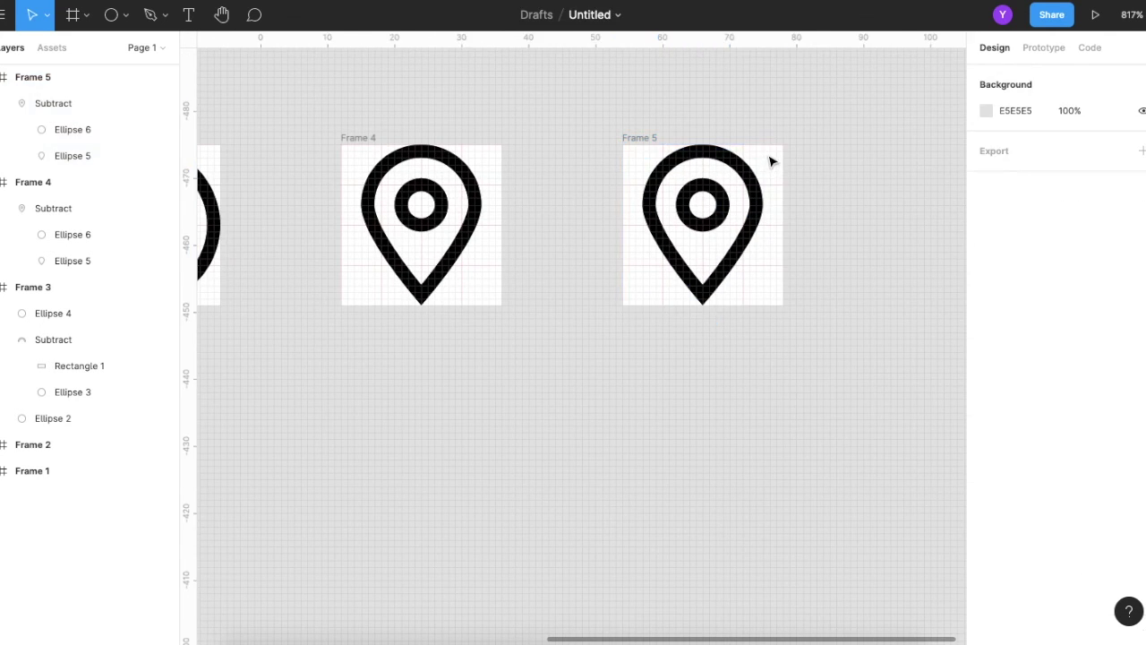
{"action": "left_click", "coordinate": [703, 243]}
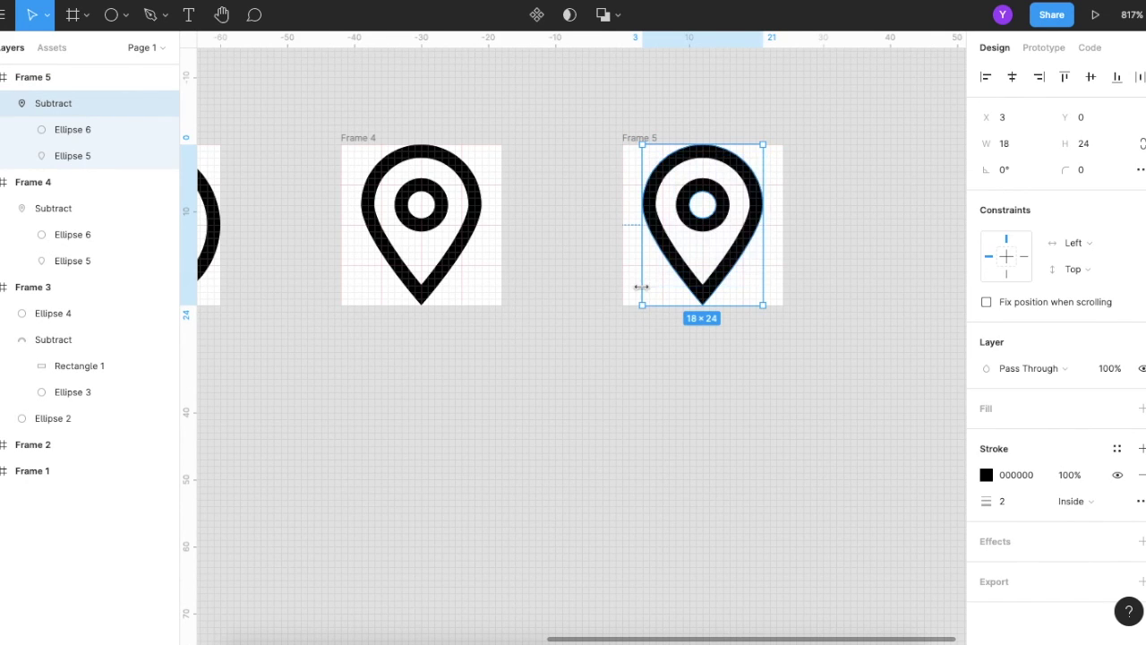
{"action": "key", "text": "Delete"}
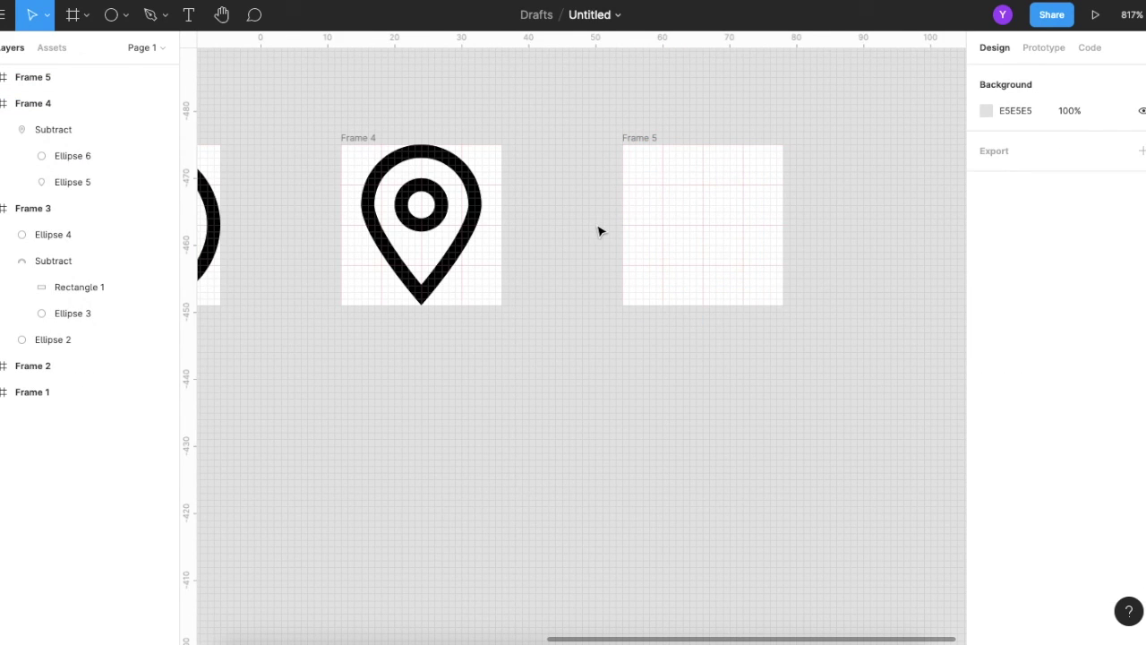
{"action": "scroll", "coordinate": [601, 233], "scroll_direction": "down", "scroll_amount": 3}
{"action": "scroll", "coordinate": [604, 236], "scroll_direction": "up", "scroll_amount": 3}
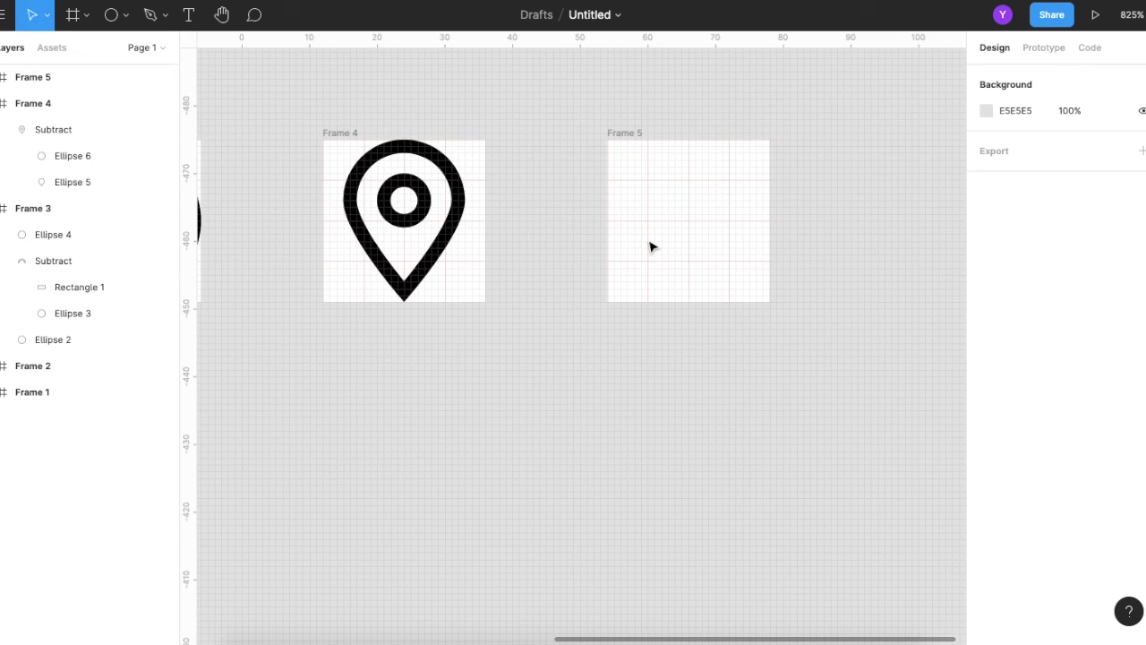
{"action": "scroll", "coordinate": [651, 248], "scroll_direction": "down", "scroll_amount": 3}
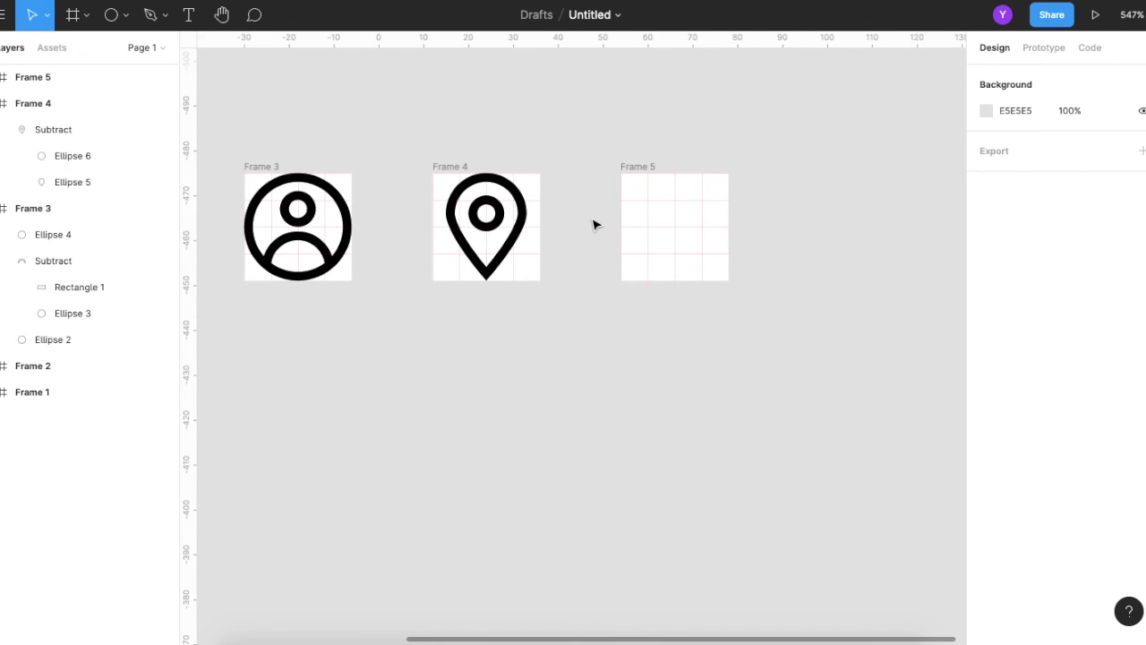
{"action": "scroll", "coordinate": [594, 224], "scroll_direction": "down", "scroll_amount": 3}
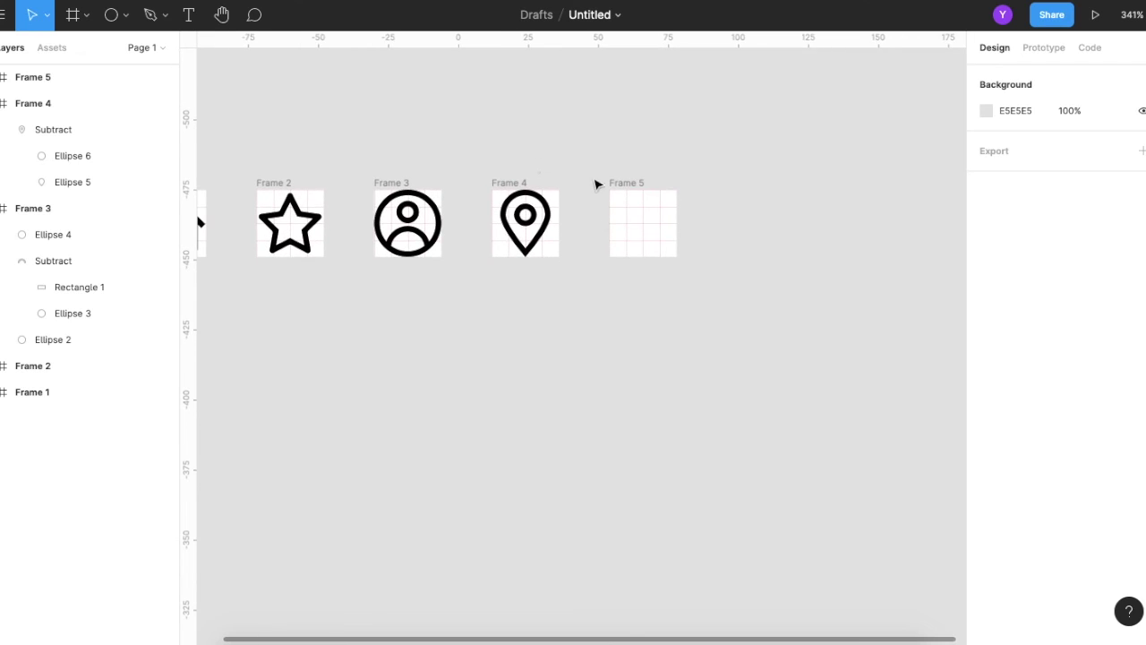
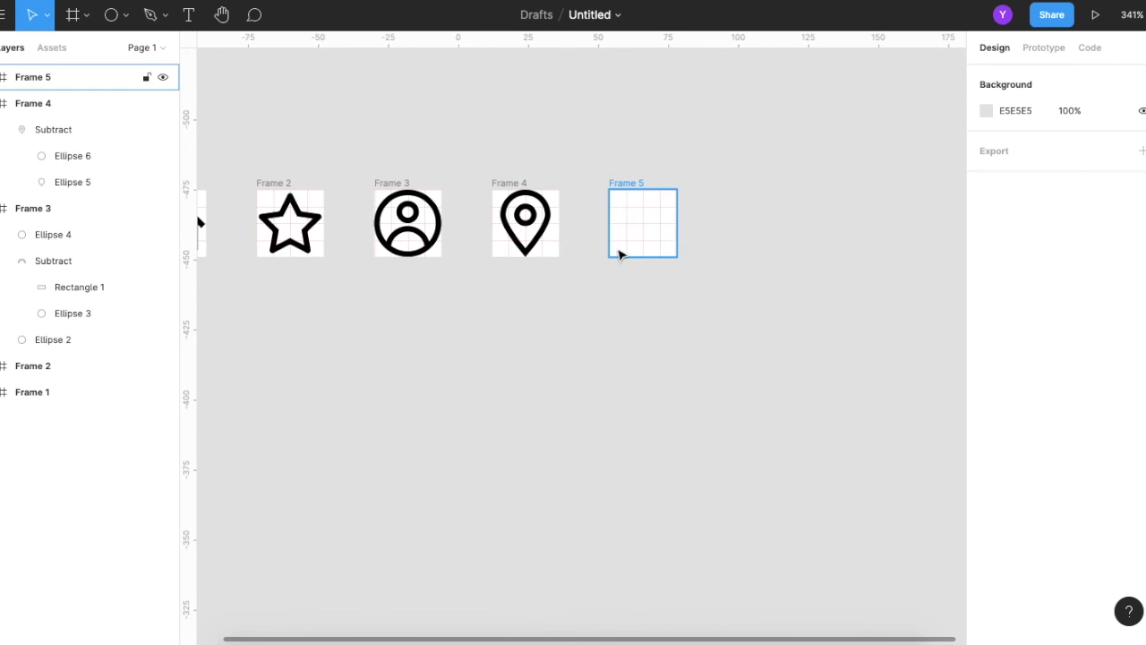
Step: Zoom in on the canvas and select the empty Frame 5
{"action": "scroll", "coordinate": [742, 241], "scroll_direction": "up", "scroll_amount": 5}
{"action": "scroll", "coordinate": [538, 207], "scroll_direction": "up", "scroll_amount": 1}
{"action": "scroll", "coordinate": [529, 207], "scroll_direction": "down", "scroll_amount": 1}
{"action": "scroll", "coordinate": [528, 208], "scroll_direction": "down", "scroll_amount": 2}
{"action": "scroll", "coordinate": [528, 208], "scroll_direction": "down", "scroll_amount": 1}
{"action": "left_click", "coordinate": [529, 207]}
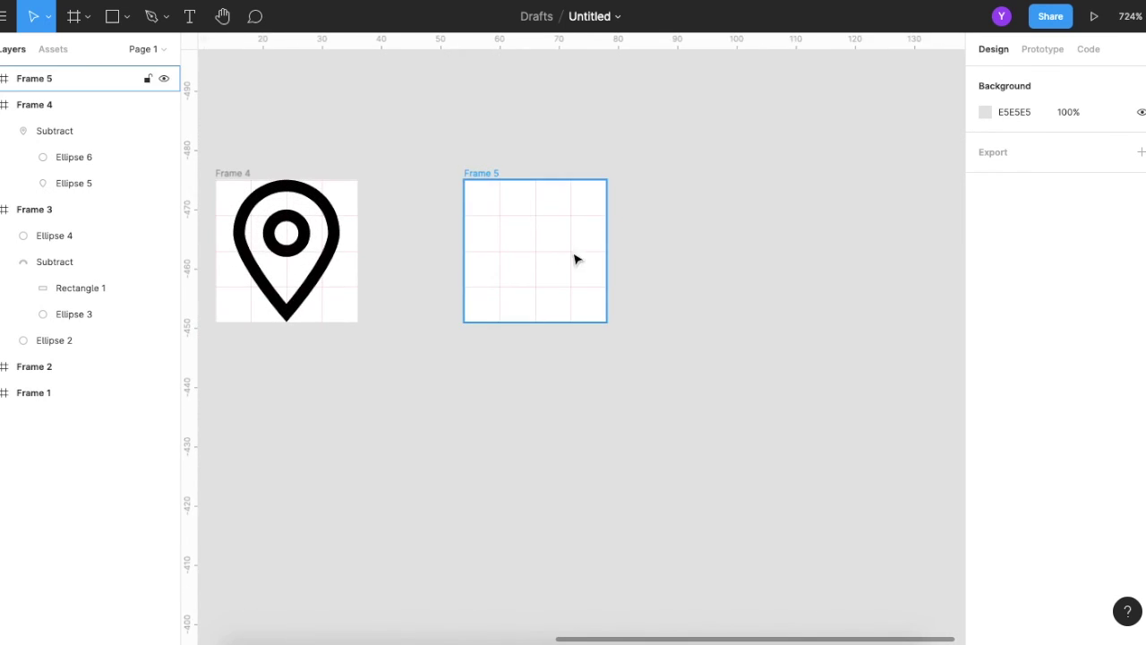
{"action": "scroll", "coordinate": [540, 251], "scroll_direction": "up", "scroll_amount": 2}
{"action": "scroll", "coordinate": [540, 251], "scroll_direction": "up", "scroll_amount": 1}
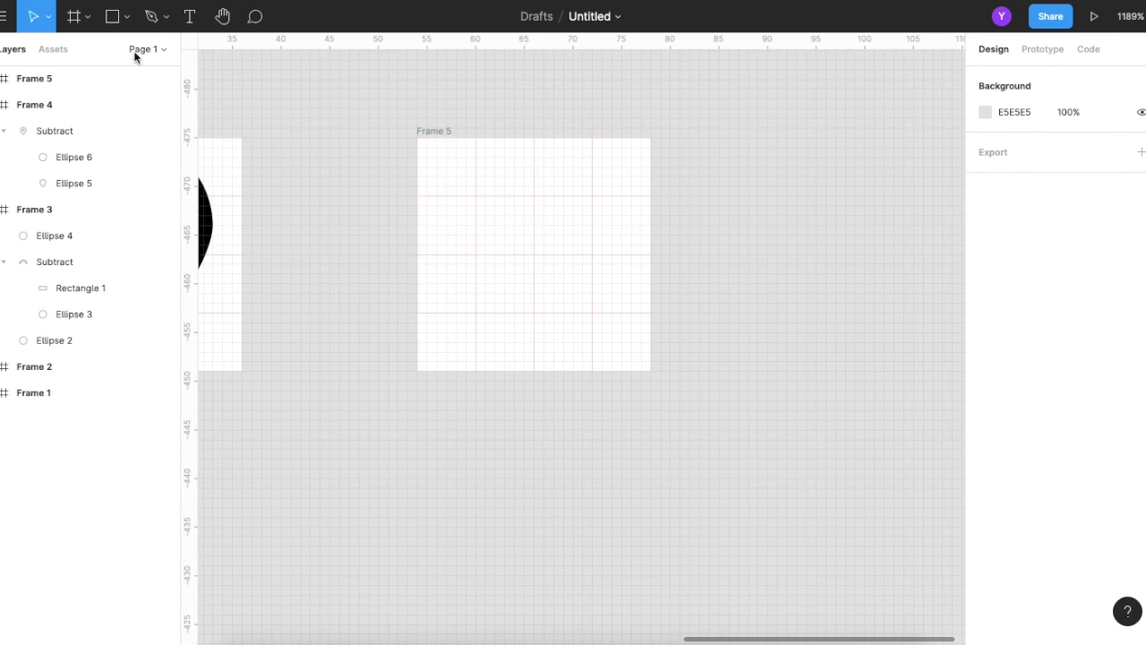
Step: Draw an 18×18 circle centred in Frame 5 at position 3,3
{"action": "left_click", "coordinate": [127, 17]}
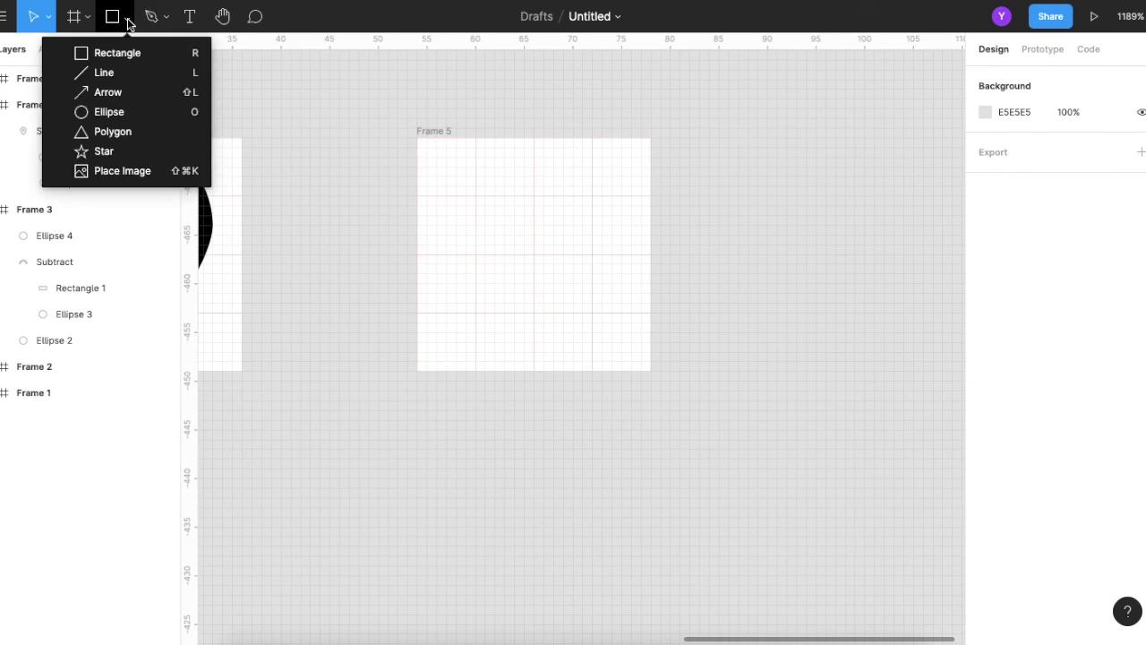
{"action": "left_click", "coordinate": [115, 113]}
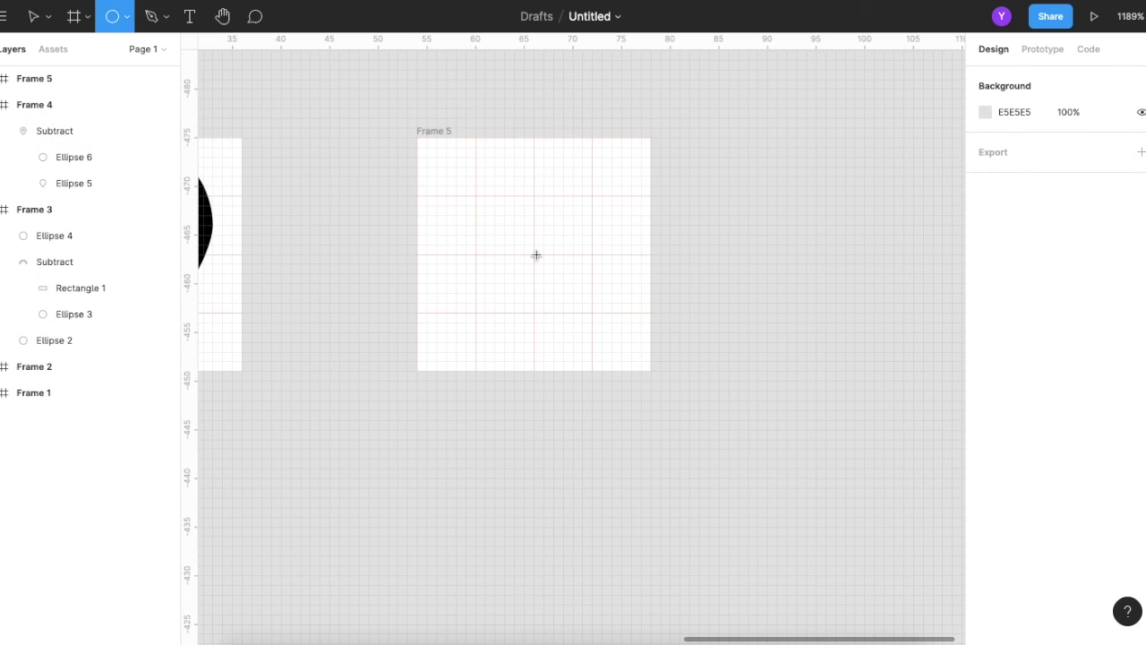
{"action": "left_click_drag", "start_coordinate": [534, 255], "coordinate": [611, 332]}
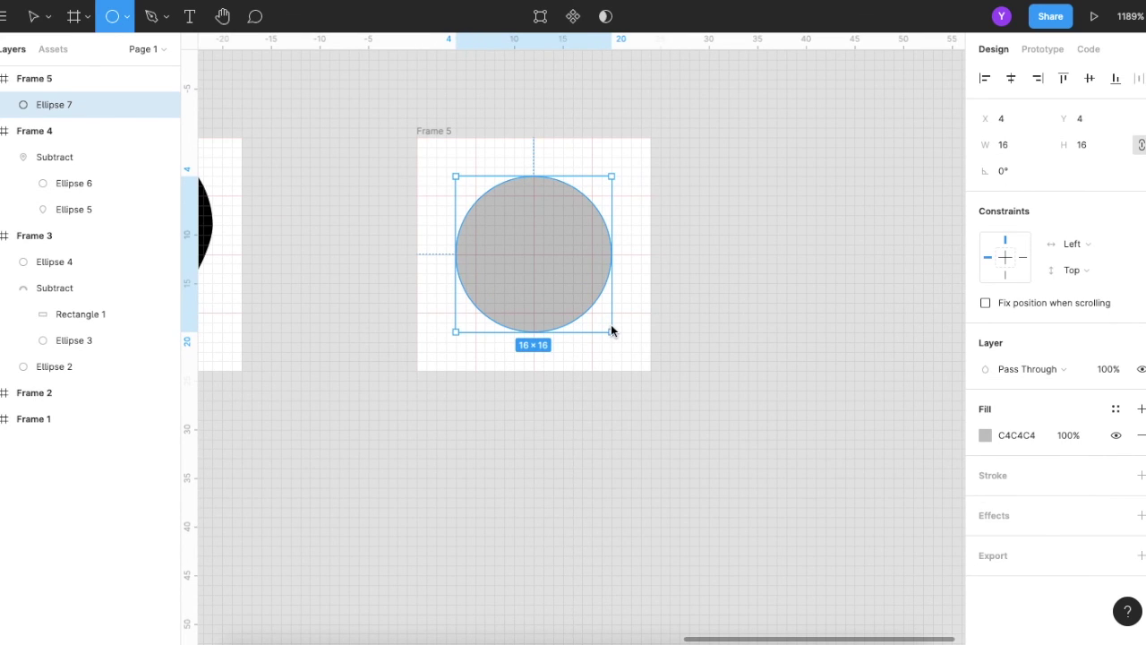
{"action": "left_click_drag", "start_coordinate": [611, 331], "coordinate": [620, 342]}
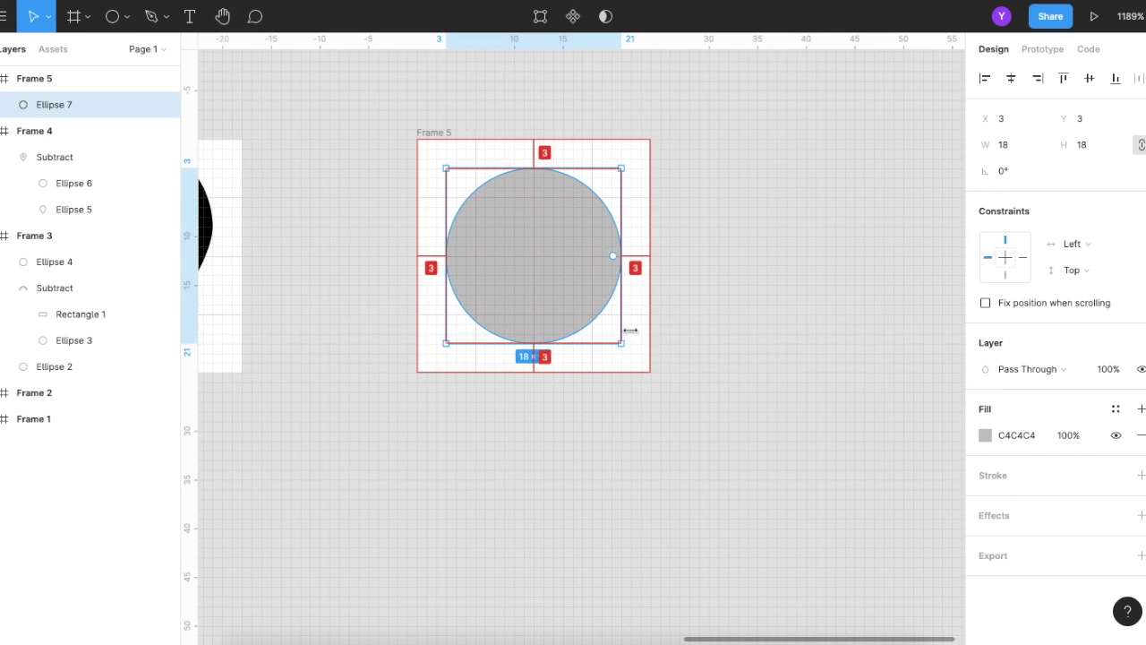
{"action": "left_click", "coordinate": [730, 290]}
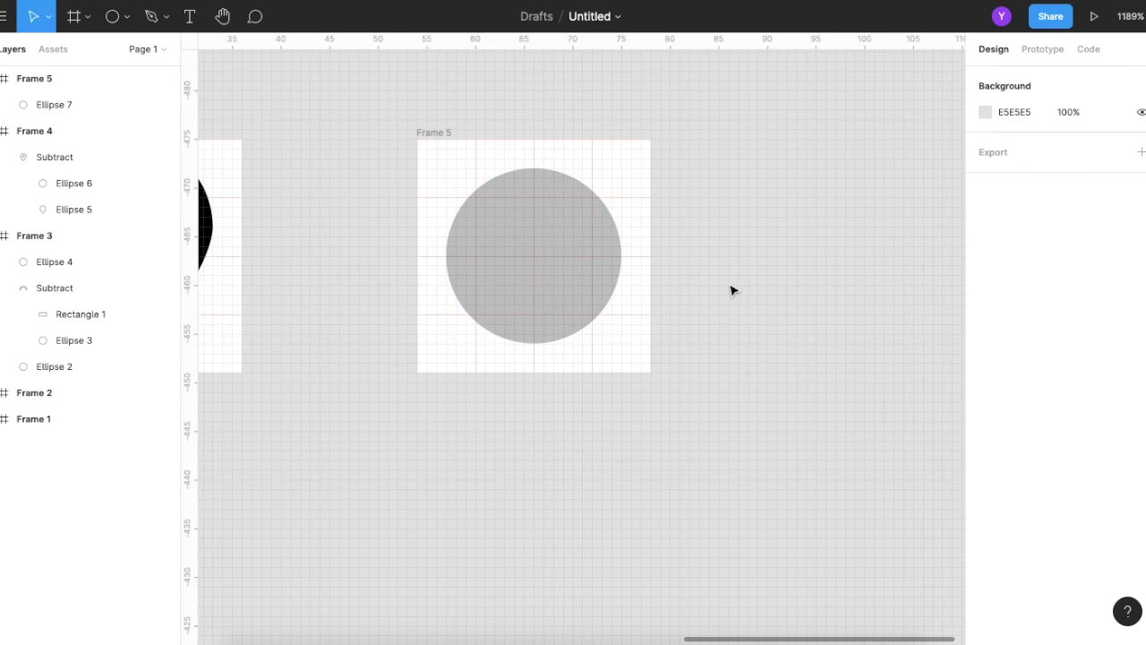
Step: Draw a 4×24 vertical bar through the circle in Frame 5
{"action": "left_click", "coordinate": [128, 22]}
{"action": "left_click", "coordinate": [118, 49]}
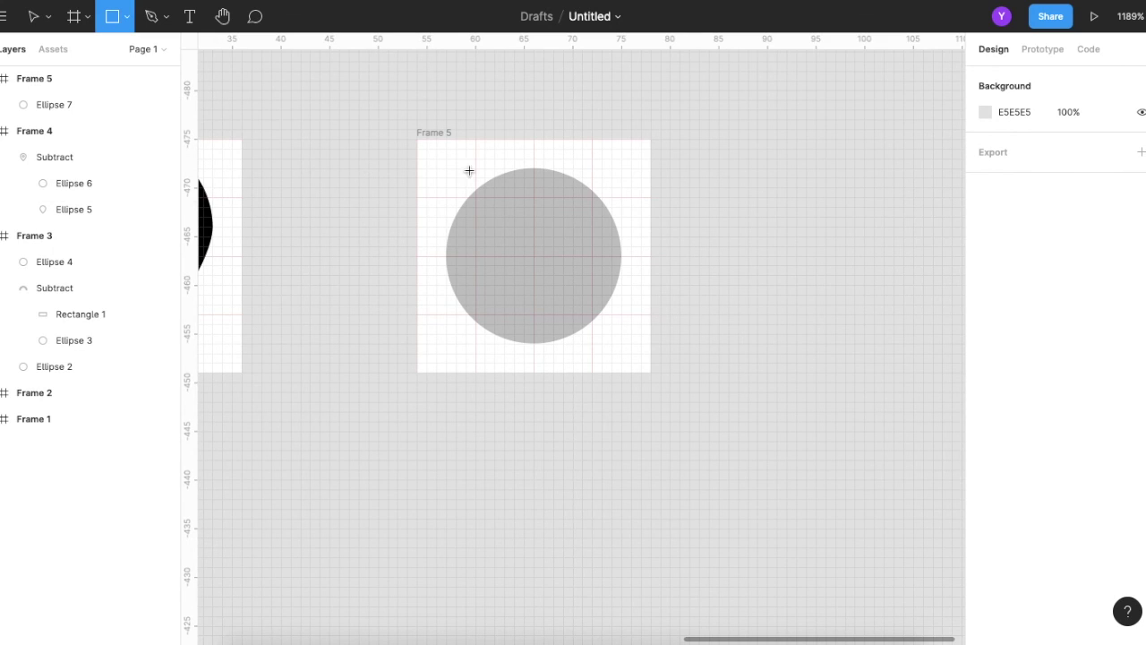
{"action": "left_click_drag", "start_coordinate": [517, 141], "coordinate": [556, 370]}
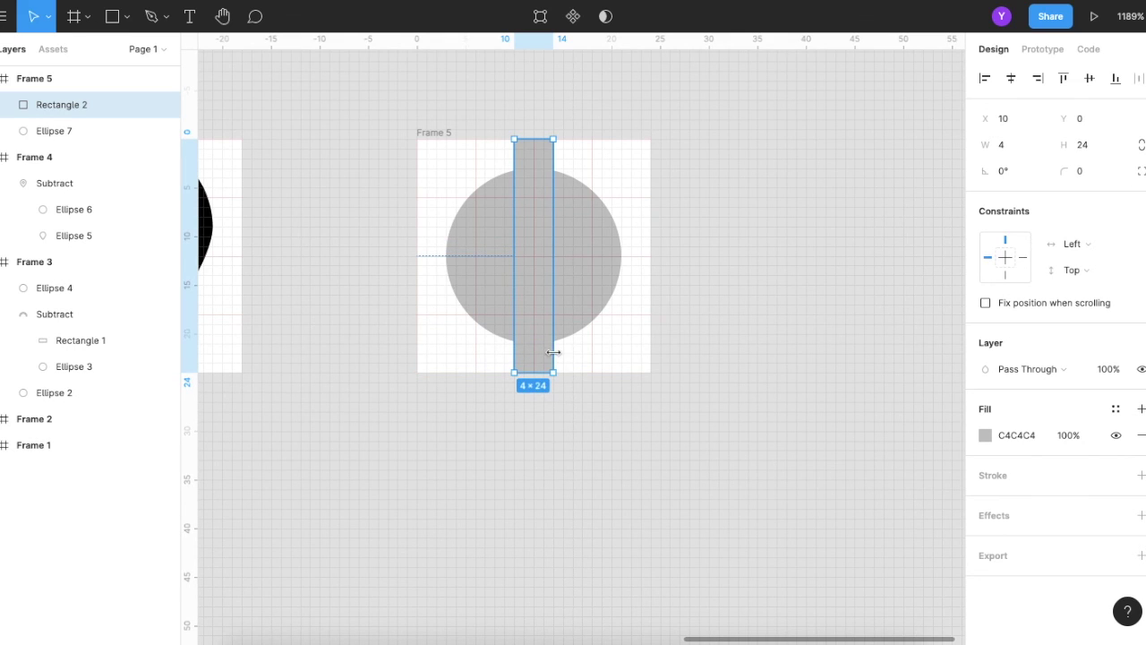
Step: Add two copies of the bar rotated diagonally across the circle
{"action": "mouse_move", "coordinate": [543, 214]}
{"action": "key", "text": "ctrl+c"}
{"action": "key", "text": "ctrl+v"}
{"action": "left_click_drag", "start_coordinate": [558, 134], "coordinate": [656, 205]}
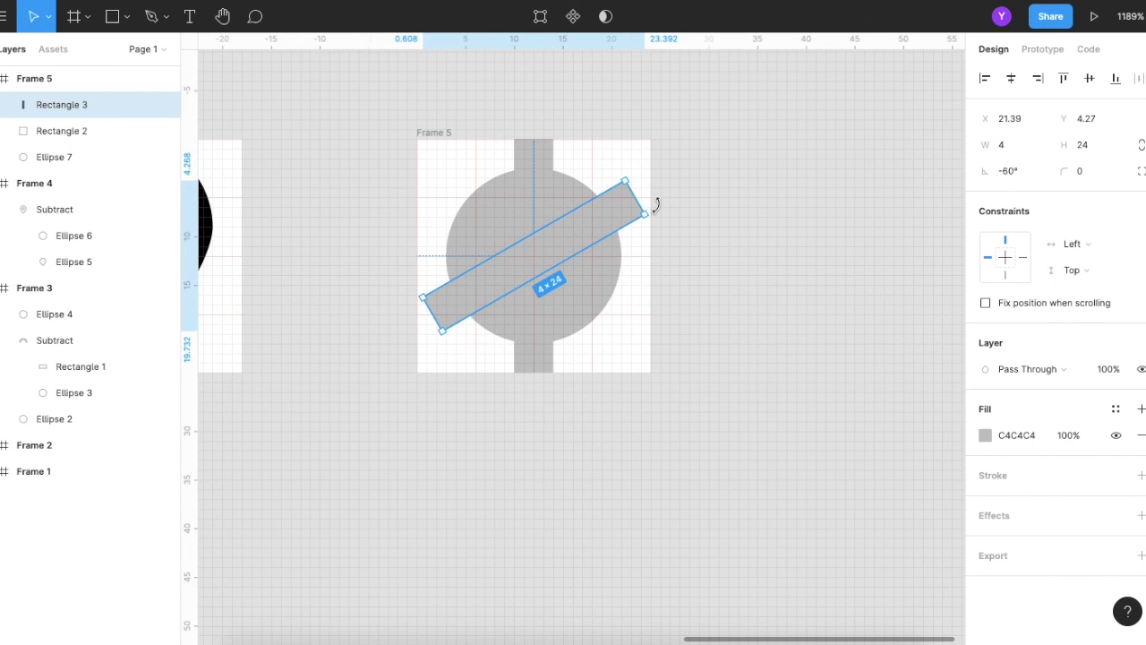
{"action": "key", "text": "ctrl+v"}
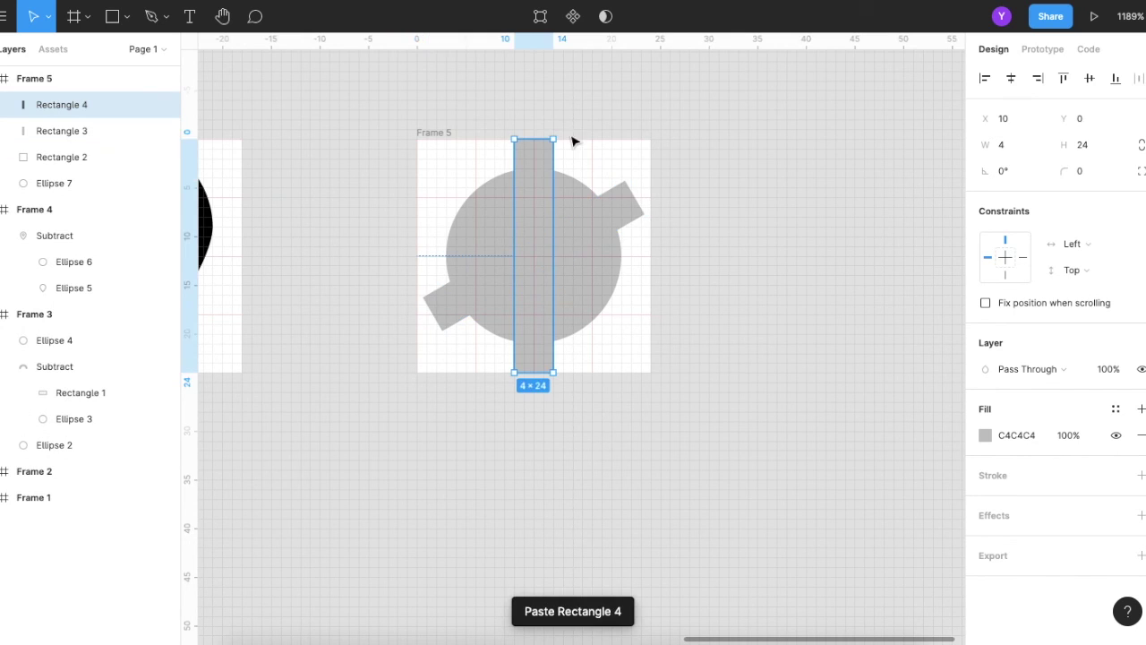
{"action": "mouse_move", "coordinate": [563, 132]}
{"action": "left_mouse_down"}
{"action": "mouse_move", "coordinate": [654, 314]}
{"action": "mouse_move", "coordinate": [615, 355]}
{"action": "mouse_move", "coordinate": [627, 350]}
{"action": "left_mouse_up"}
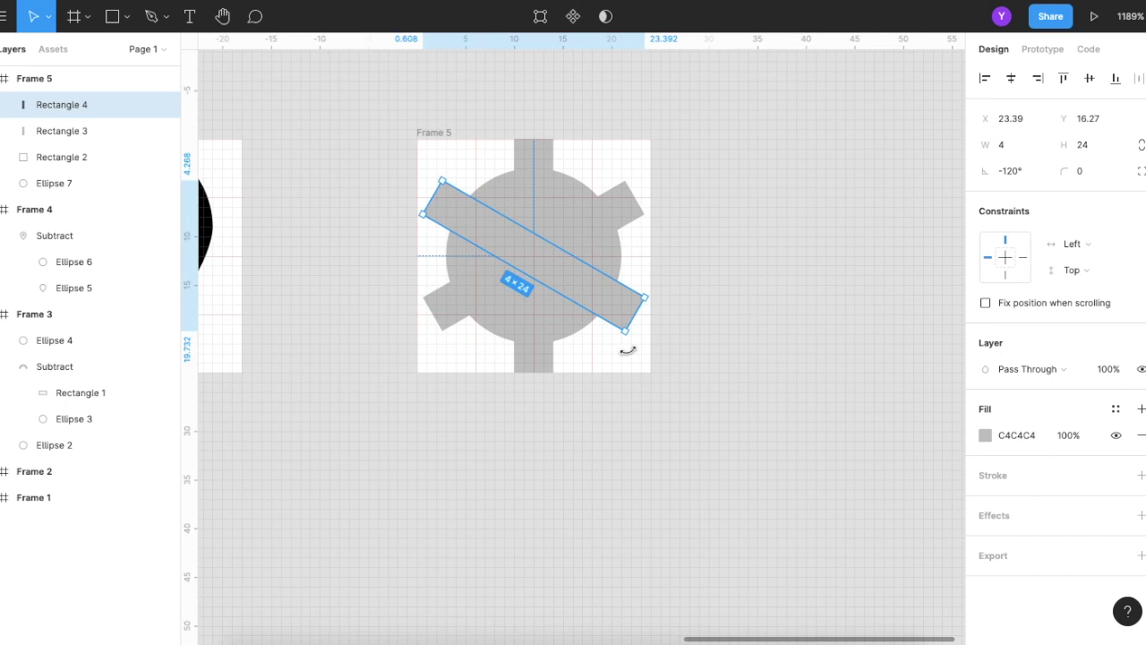
Step: Adjust the last bar's rotation back to -120° and review the gear
{"action": "left_click", "coordinate": [737, 292]}
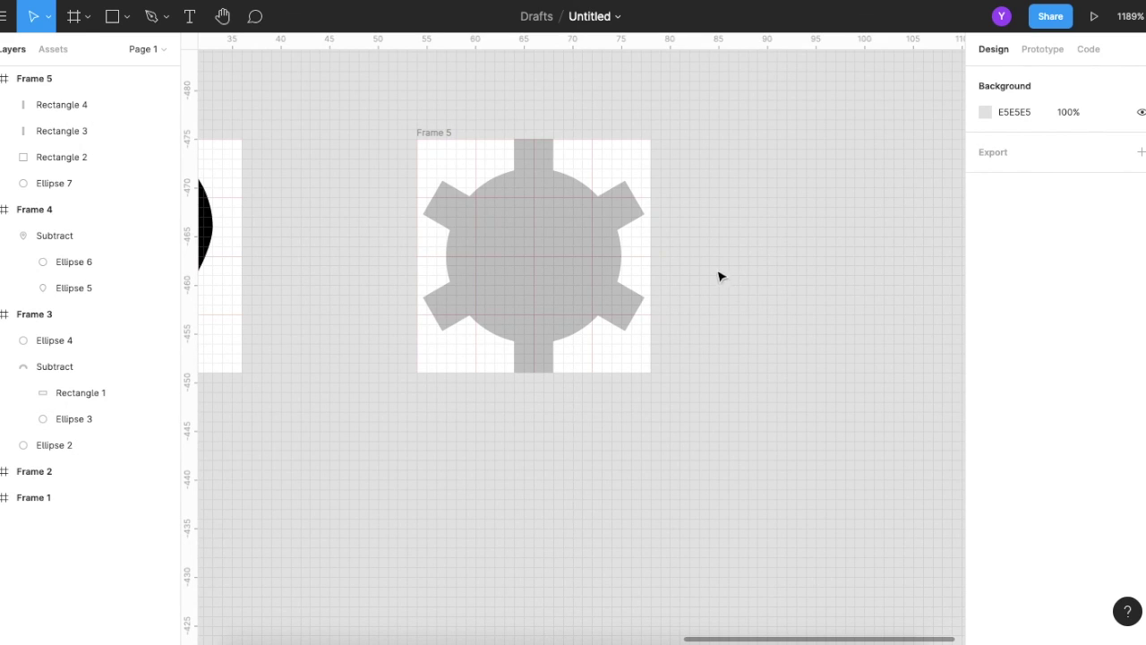
{"action": "left_click", "coordinate": [634, 309]}
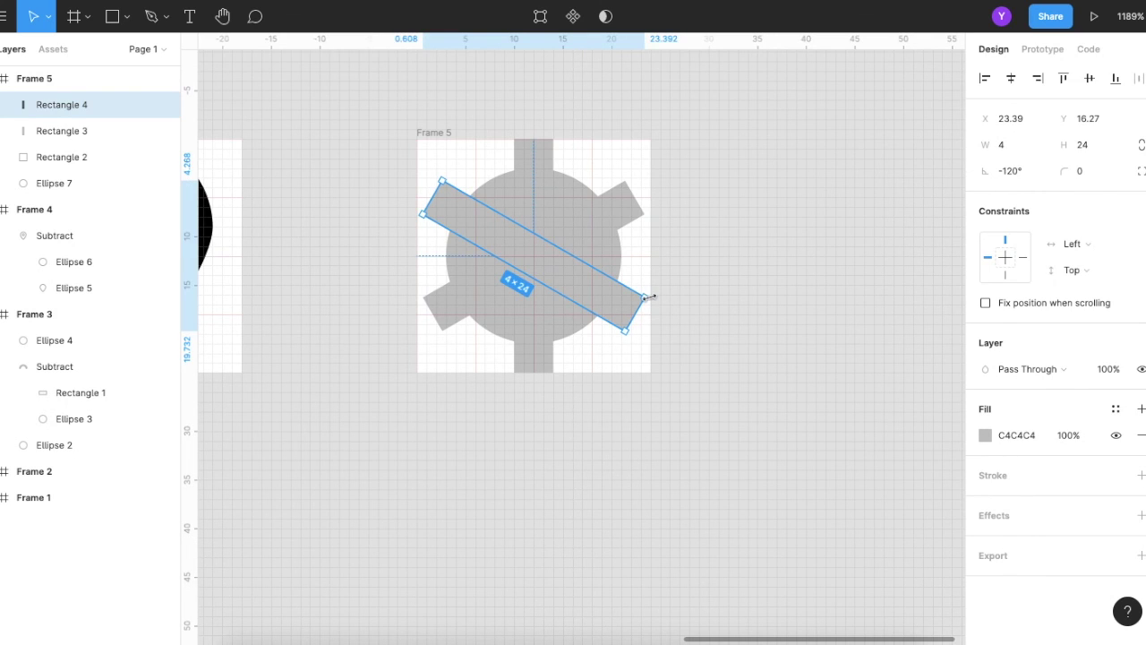
{"action": "left_click_drag", "start_coordinate": [650, 302], "coordinate": [647, 326]}
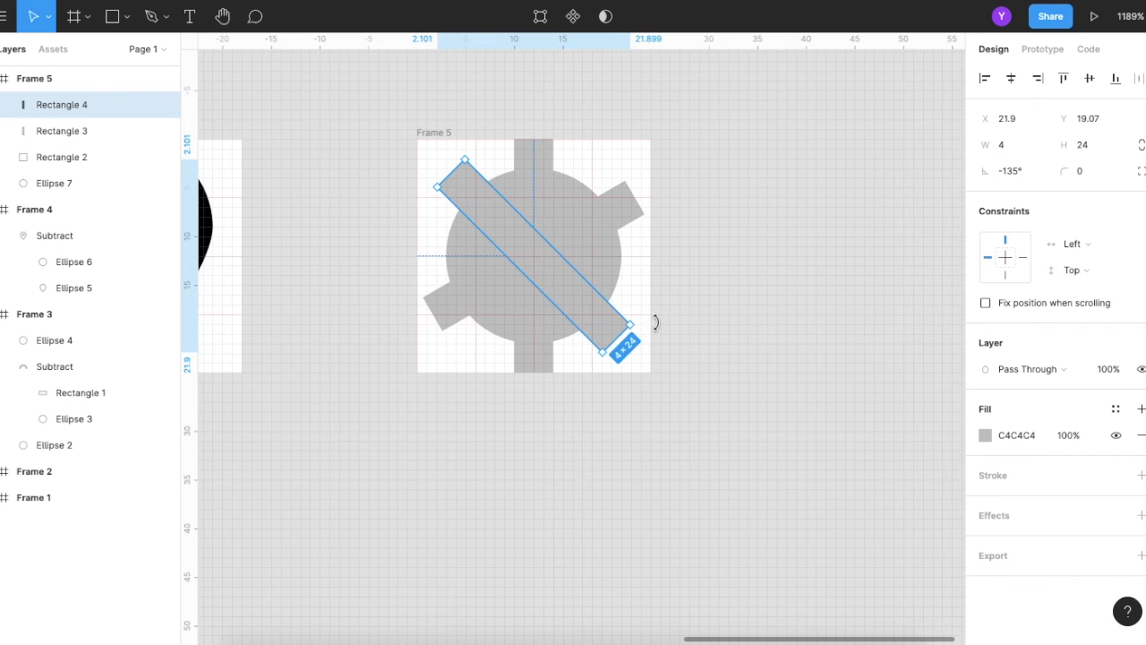
{"action": "left_click_drag", "start_coordinate": [655, 323], "coordinate": [668, 310]}
{"action": "left_click", "coordinate": [714, 263]}
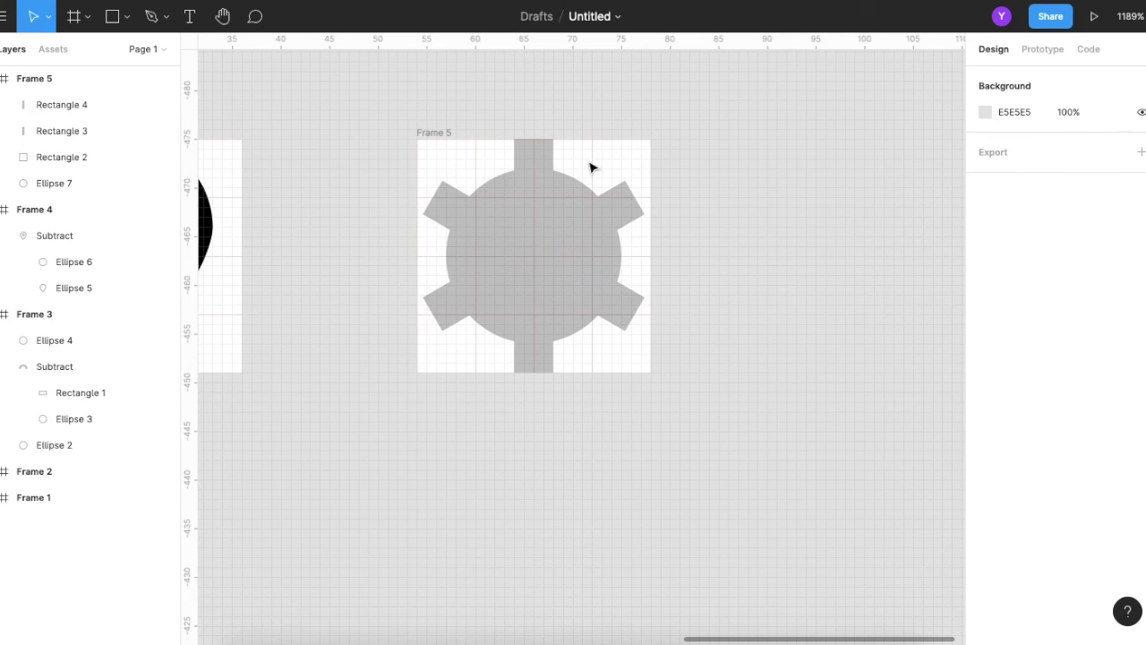
{"action": "scroll", "coordinate": [705, 334], "scroll_direction": "up", "scroll_amount": 1}
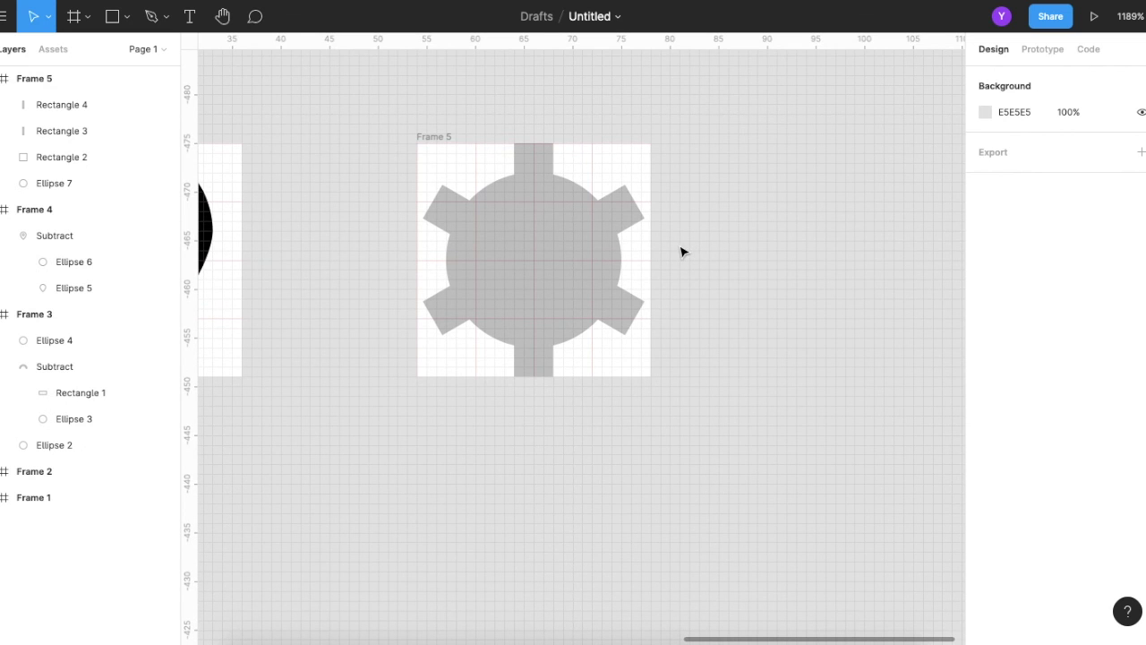
{"action": "scroll", "coordinate": [660, 245], "scroll_direction": "down", "scroll_amount": 3}
{"action": "scroll", "coordinate": [659, 245], "scroll_direction": "down", "scroll_amount": 3}
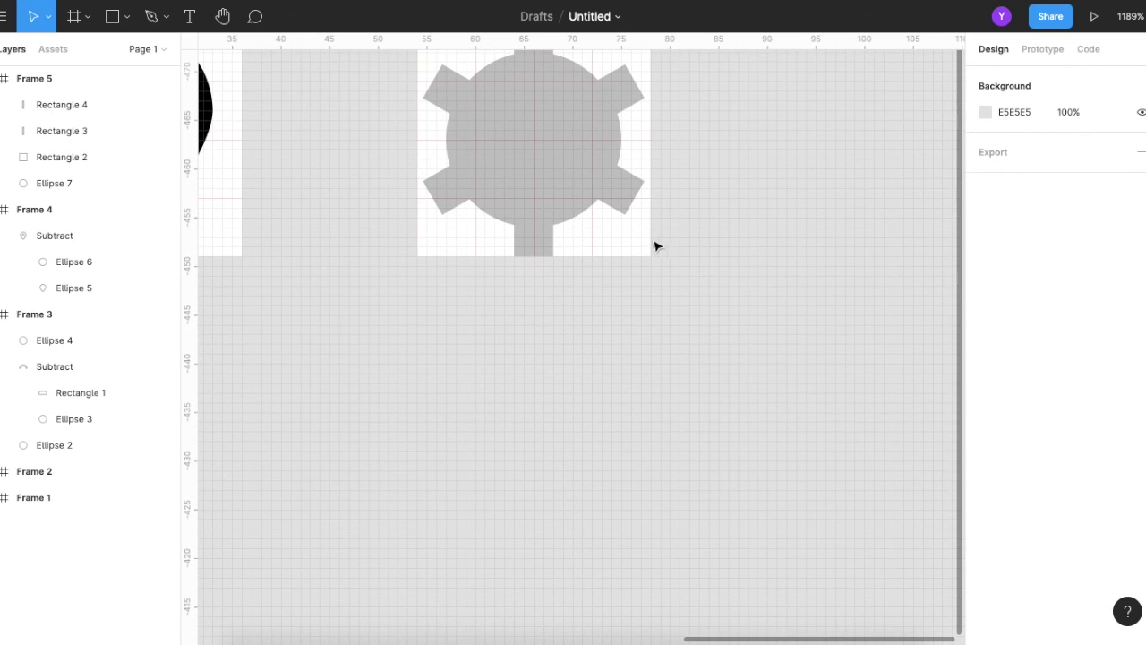
{"action": "scroll", "coordinate": [652, 243], "scroll_direction": "up", "scroll_amount": 1}
{"action": "scroll", "coordinate": [655, 243], "scroll_direction": "up", "scroll_amount": 4}
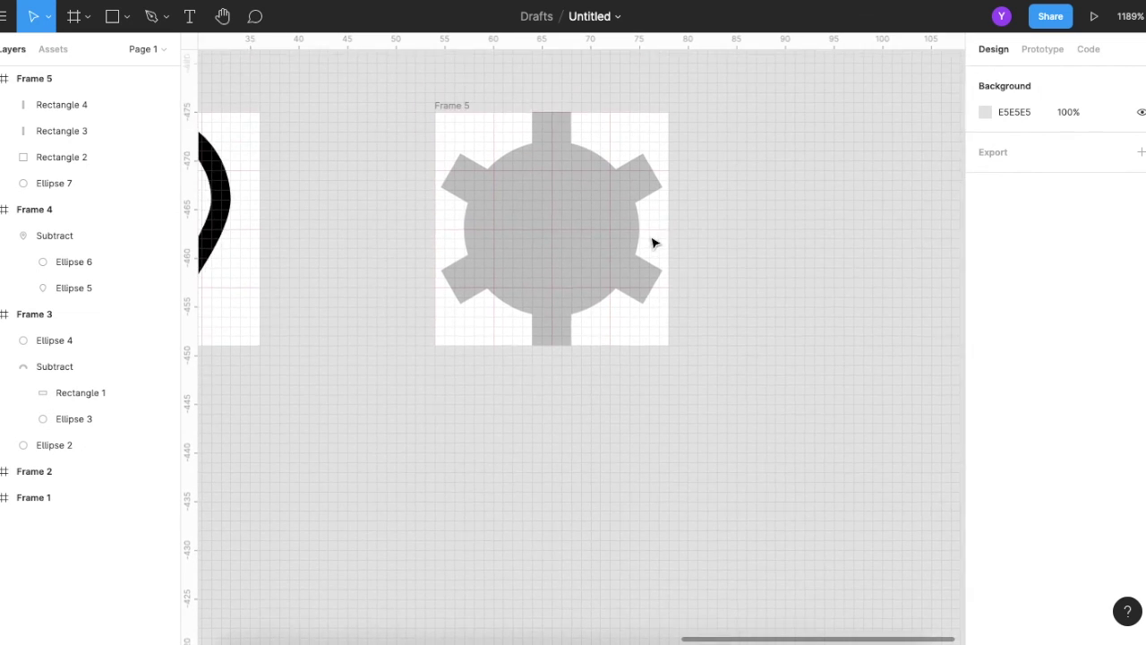
Step: Widen all three gear bars to 6 and align them on common centres
{"action": "left_click", "coordinate": [556, 140]}
{"action": "left_click", "coordinate": [651, 293], "text": "shift"}
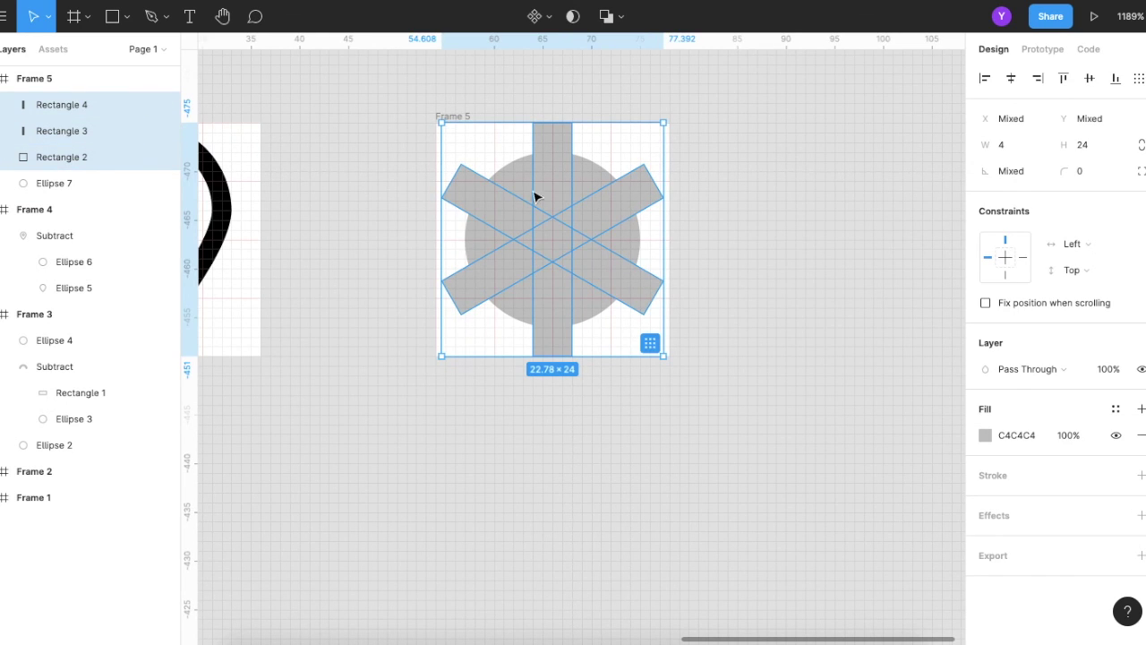
{"action": "mouse_move", "coordinate": [553, 239]}
{"action": "left_click", "coordinate": [1007, 147]}
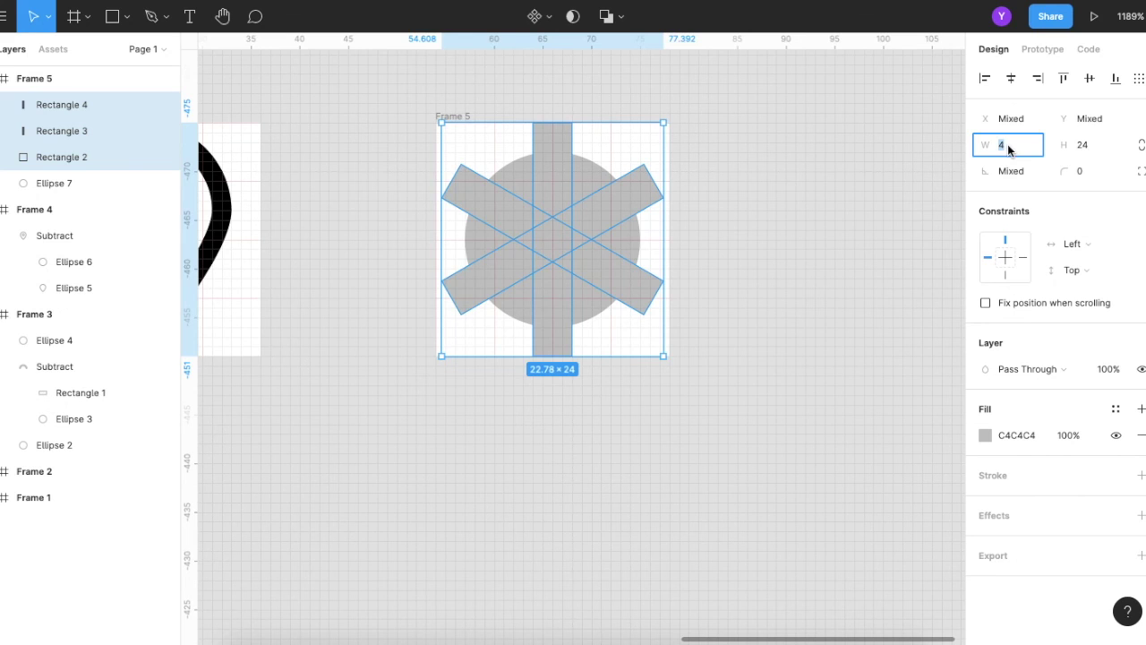
{"action": "type", "text": "6"}
{"action": "key", "text": "Return"}
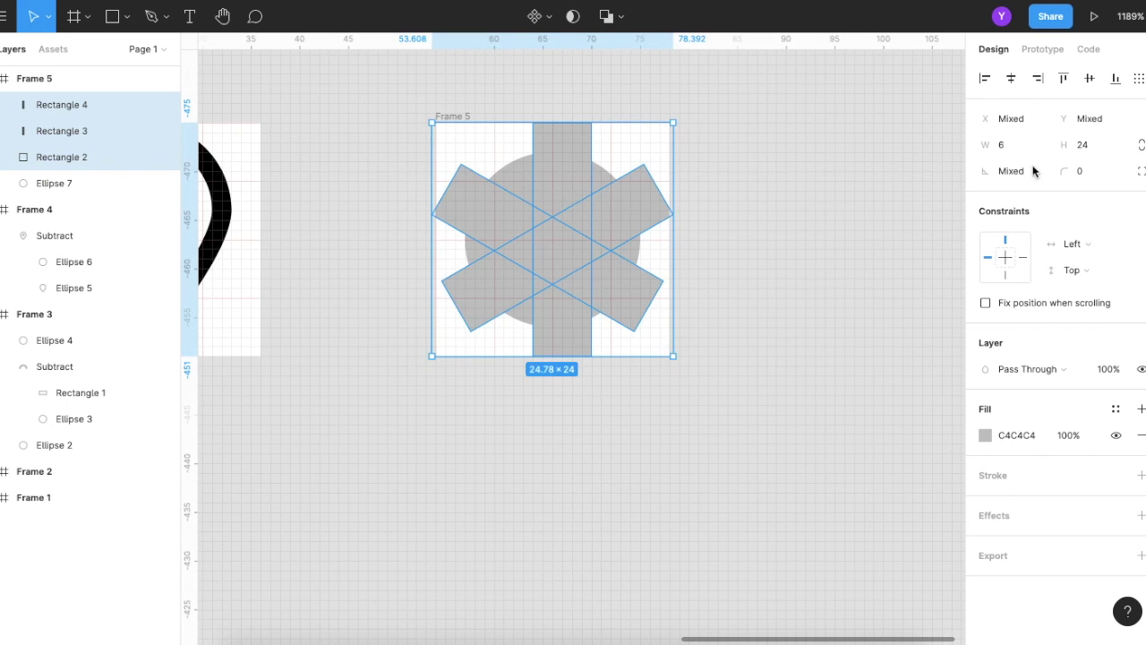
{"action": "left_click", "coordinate": [1012, 84]}
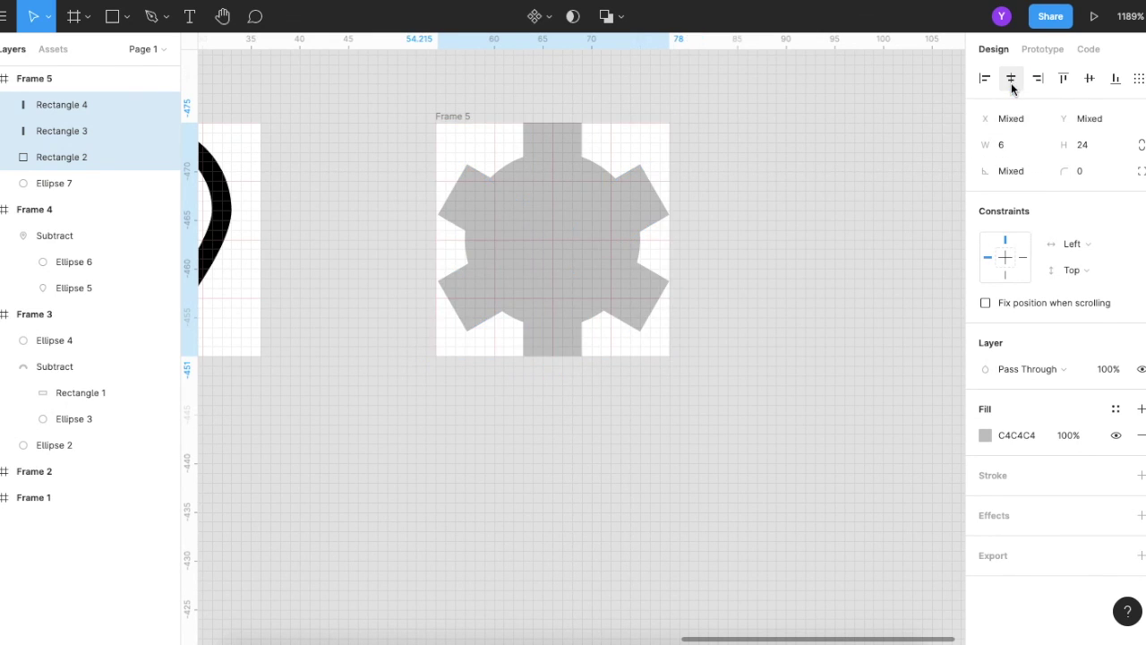
{"action": "left_click", "coordinate": [1090, 80]}
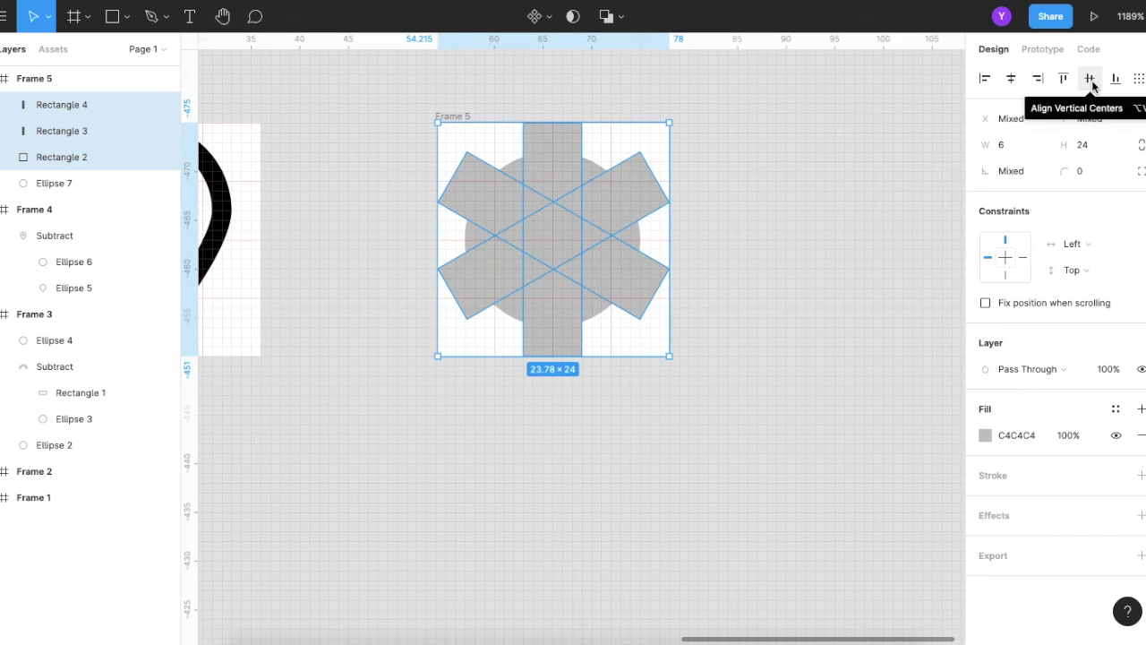
{"action": "left_click", "coordinate": [725, 199]}
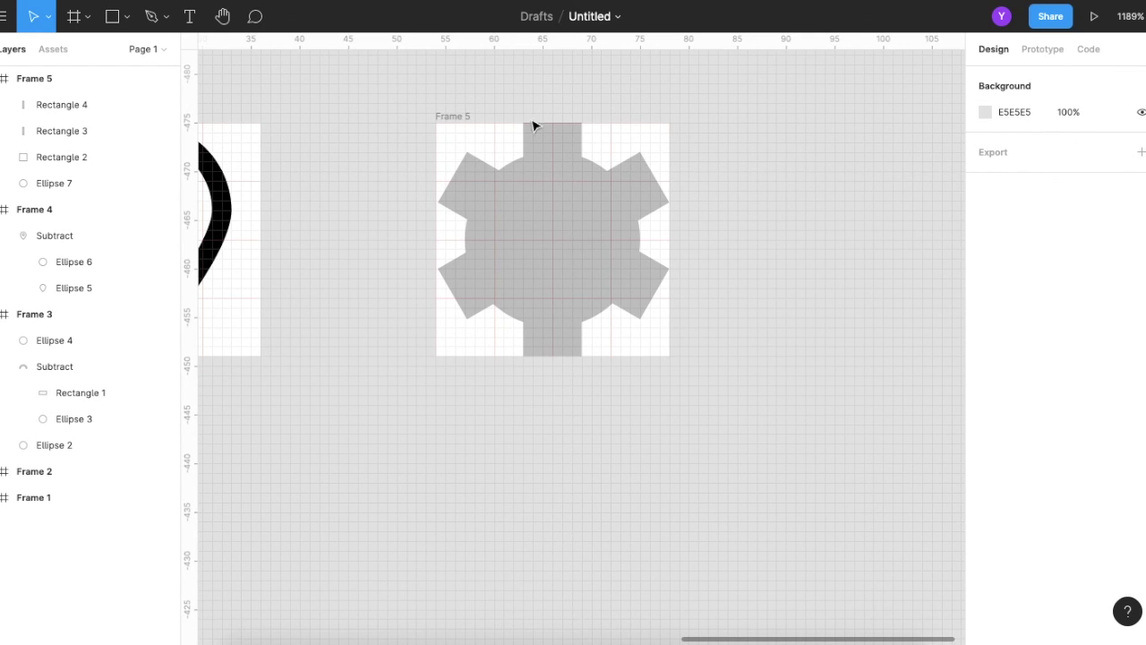
Step: Give the three gear bars a corner radius of 1
{"action": "left_click", "coordinate": [546, 146]}
{"action": "left_click", "coordinate": [631, 184], "text": "shift"}
{"action": "left_click", "coordinate": [648, 284], "text": "shift"}
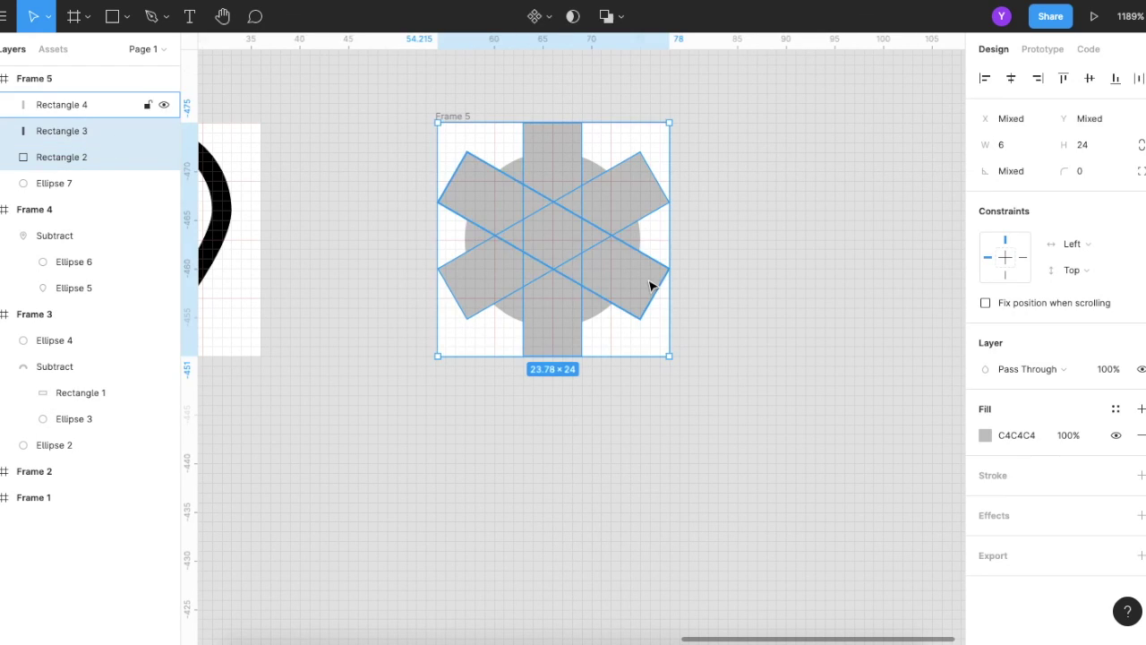
{"action": "left_click", "coordinate": [1096, 180]}
{"action": "type", "text": "2"}
{"action": "key", "text": "Return"}
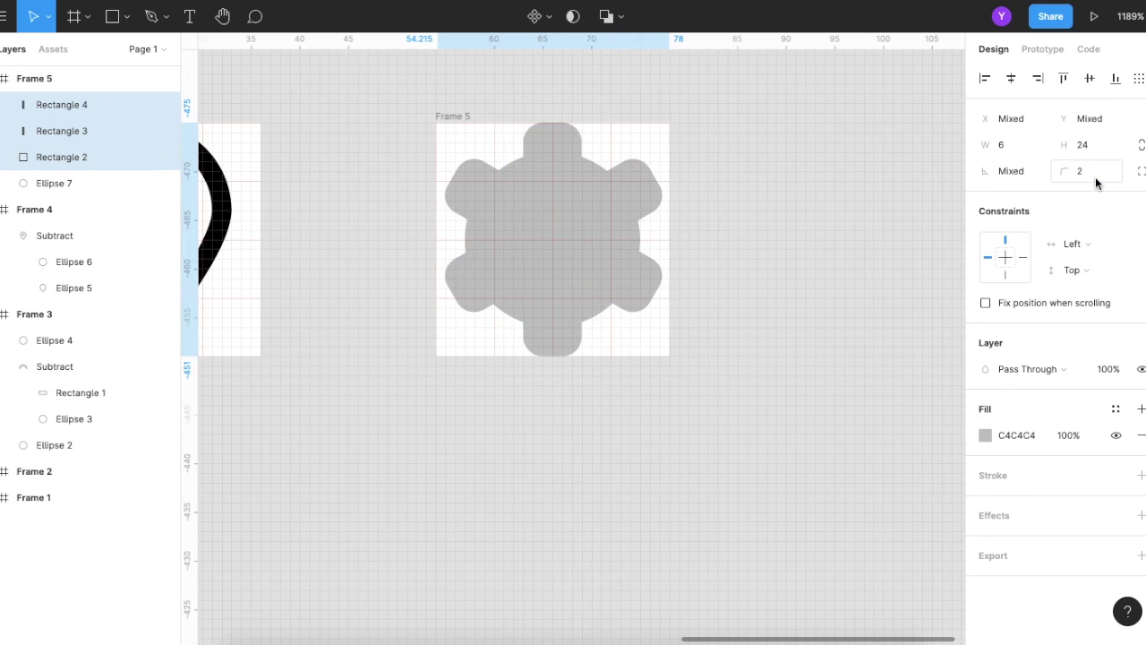
{"action": "left_click", "coordinate": [1096, 179]}
{"action": "type", "text": "1"}
{"action": "key", "text": "Return"}
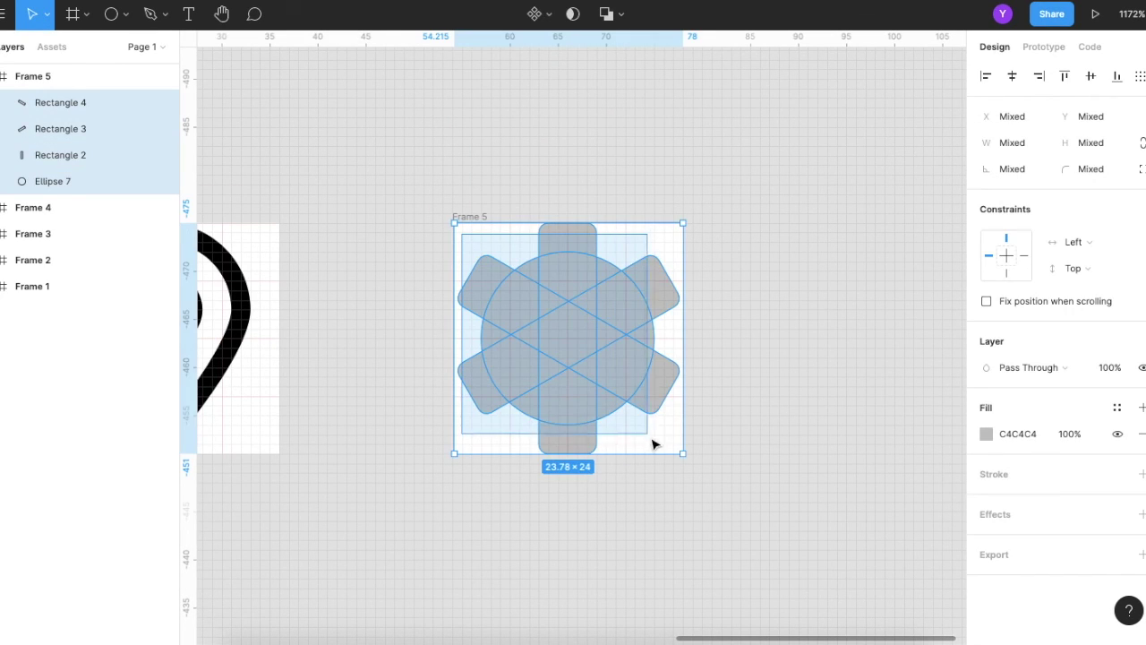
Step: Union the circle and three bars into a single gear shape
{"action": "left_click_drag", "start_coordinate": [467, 244], "coordinate": [683, 455]}
{"action": "left_click", "coordinate": [620, 14]}
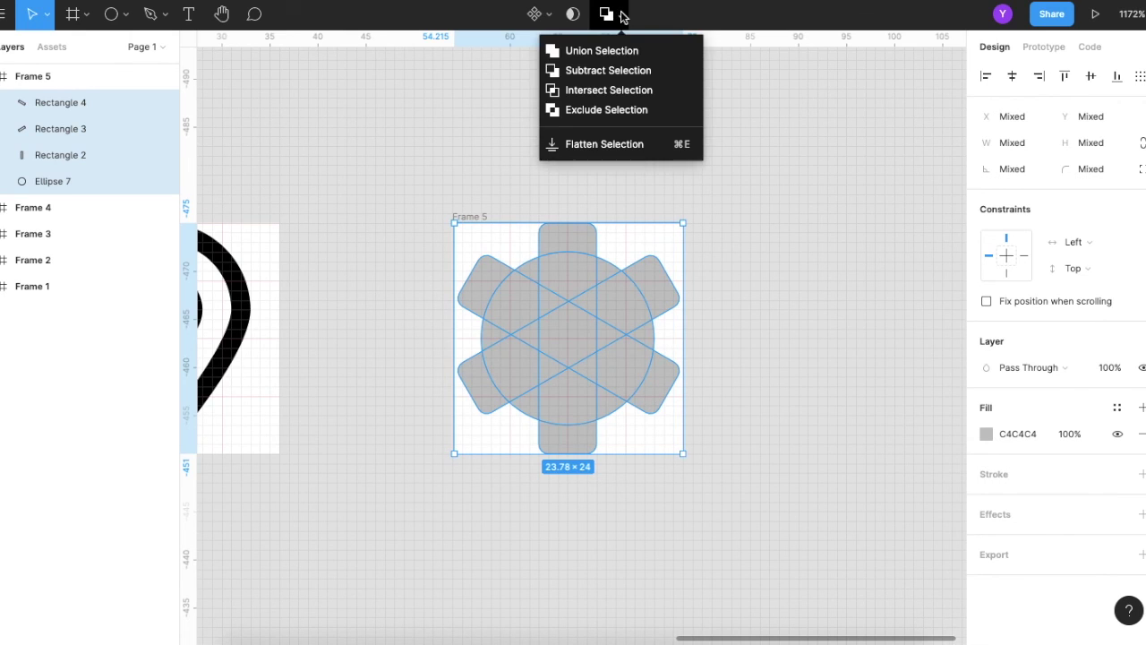
{"action": "left_click", "coordinate": [584, 48]}
{"action": "left_click", "coordinate": [618, 128]}
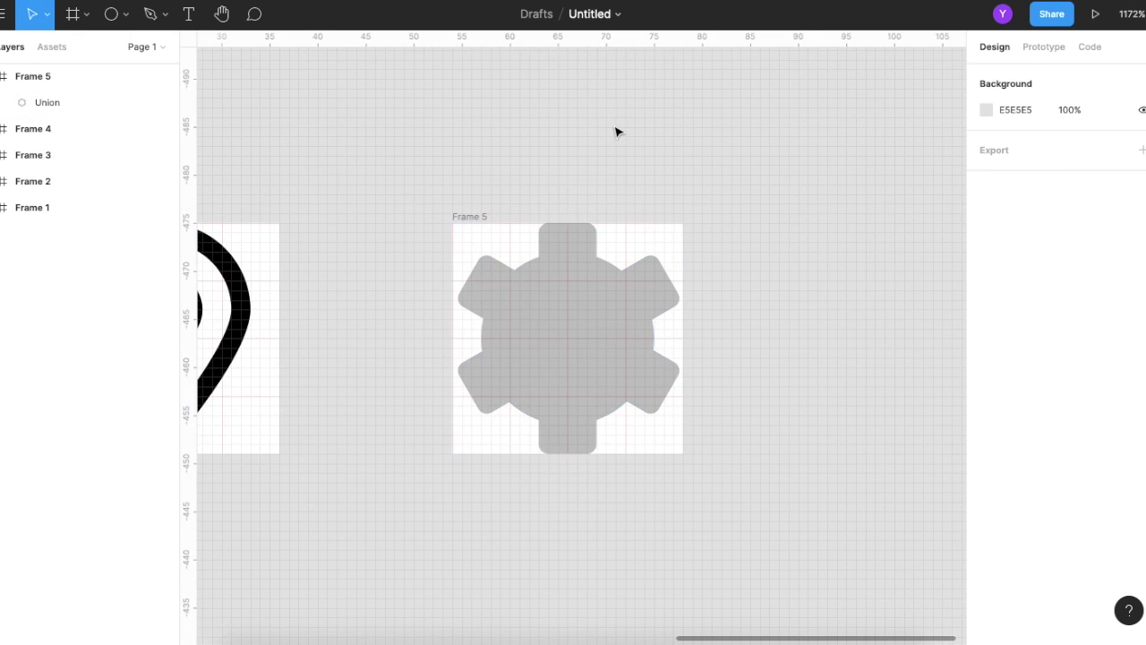
Step: Subtract a centred circle from the gear to cut an 8×8 hole
{"action": "left_click", "coordinate": [111, 16]}
{"action": "left_click_drag", "start_coordinate": [567, 338], "coordinate": [613, 381]}
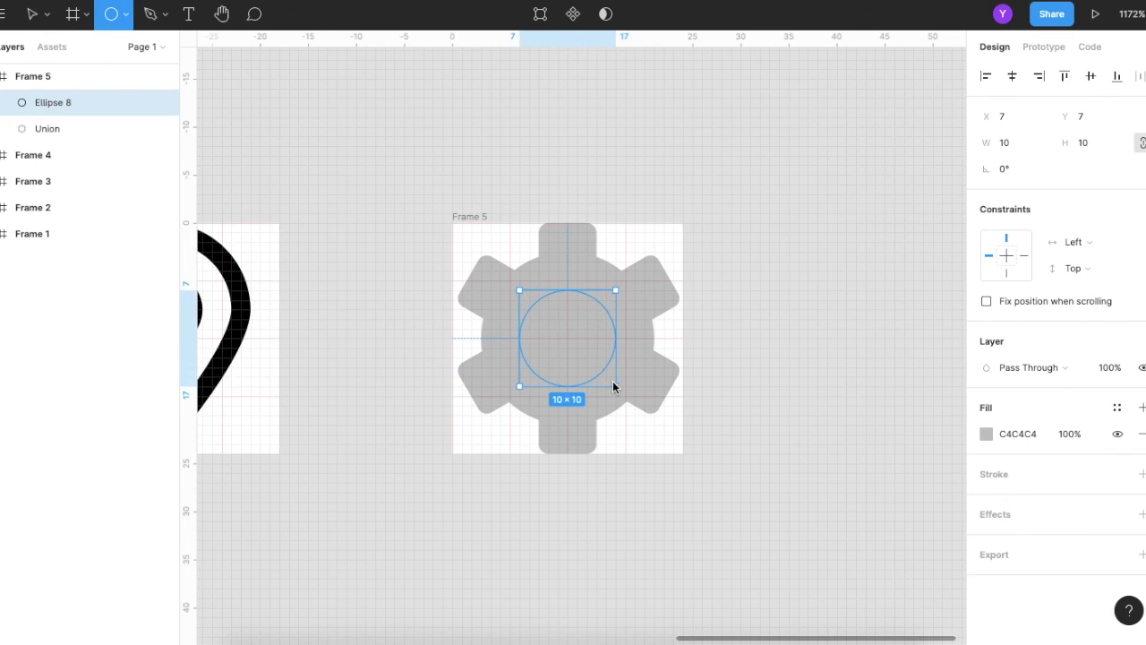
{"action": "left_click", "coordinate": [779, 278]}
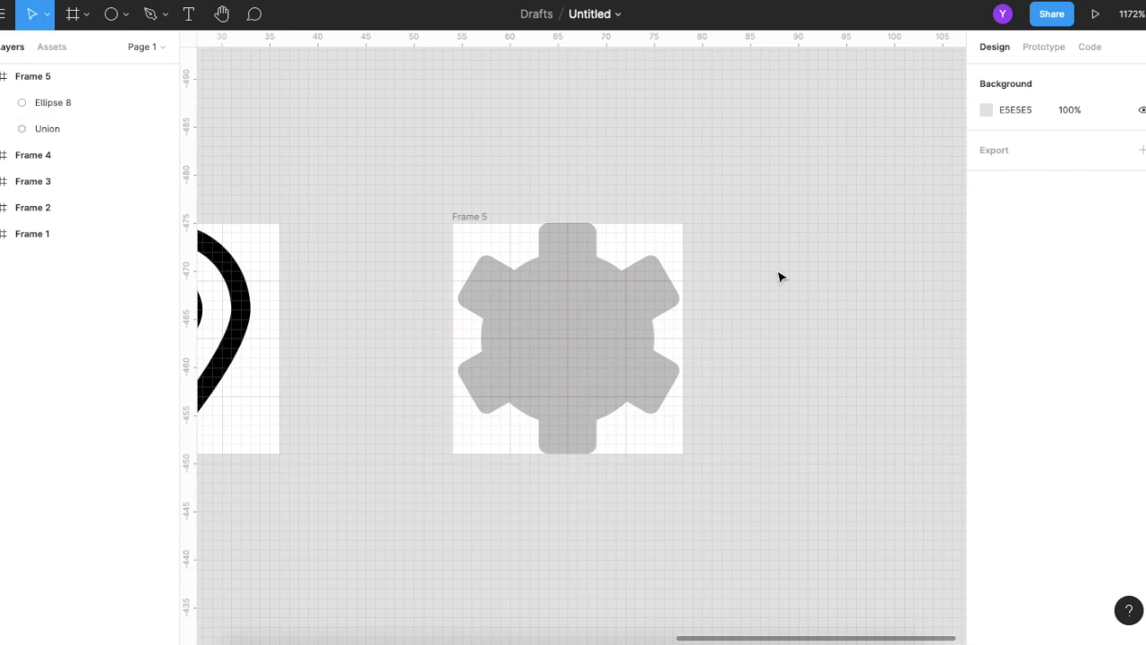
{"action": "left_click", "coordinate": [570, 338]}
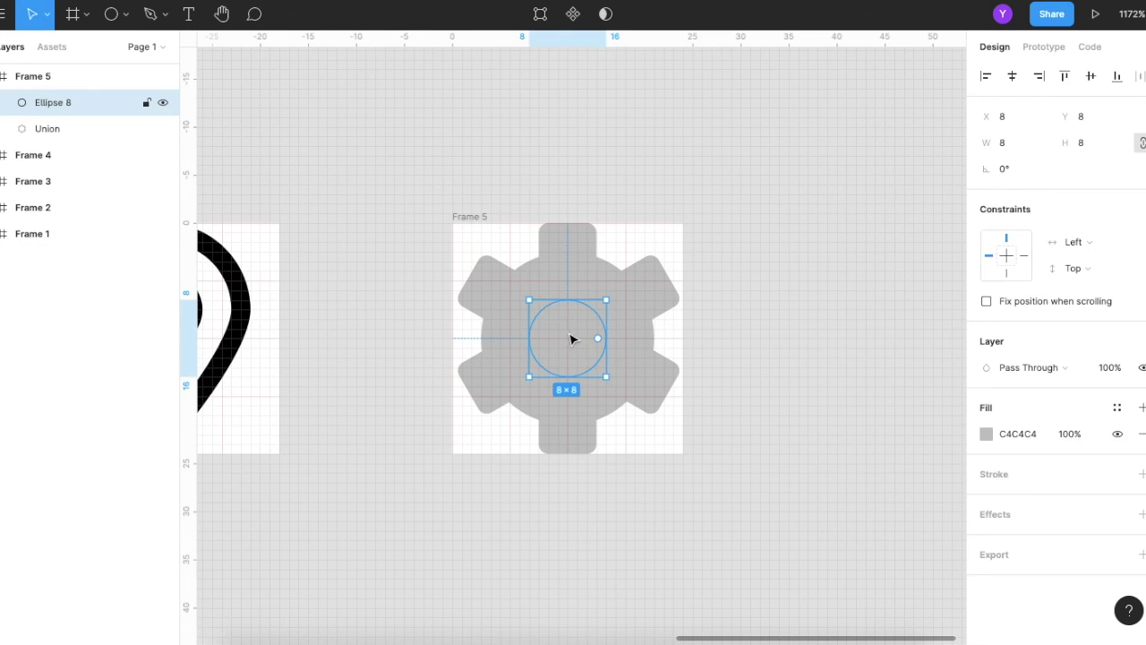
{"action": "left_click", "coordinate": [575, 265], "text": "shift"}
{"action": "left_click", "coordinate": [628, 13]}
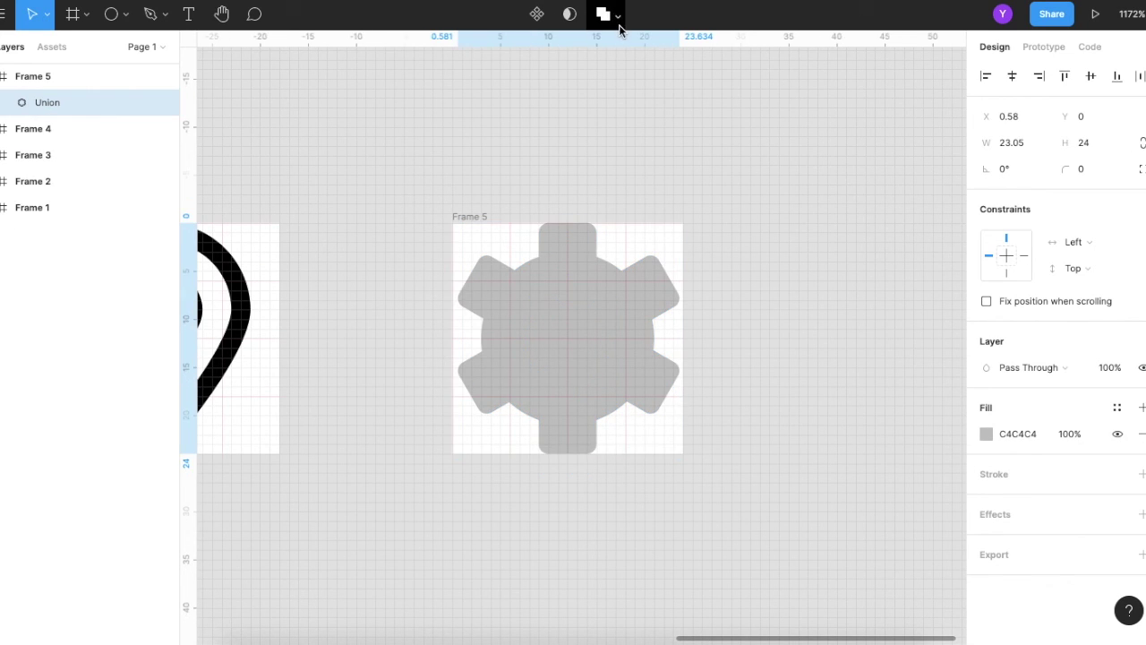
{"action": "key", "text": "ctrl+z"}
{"action": "left_click", "coordinate": [618, 14]}
{"action": "left_click", "coordinate": [608, 72]}
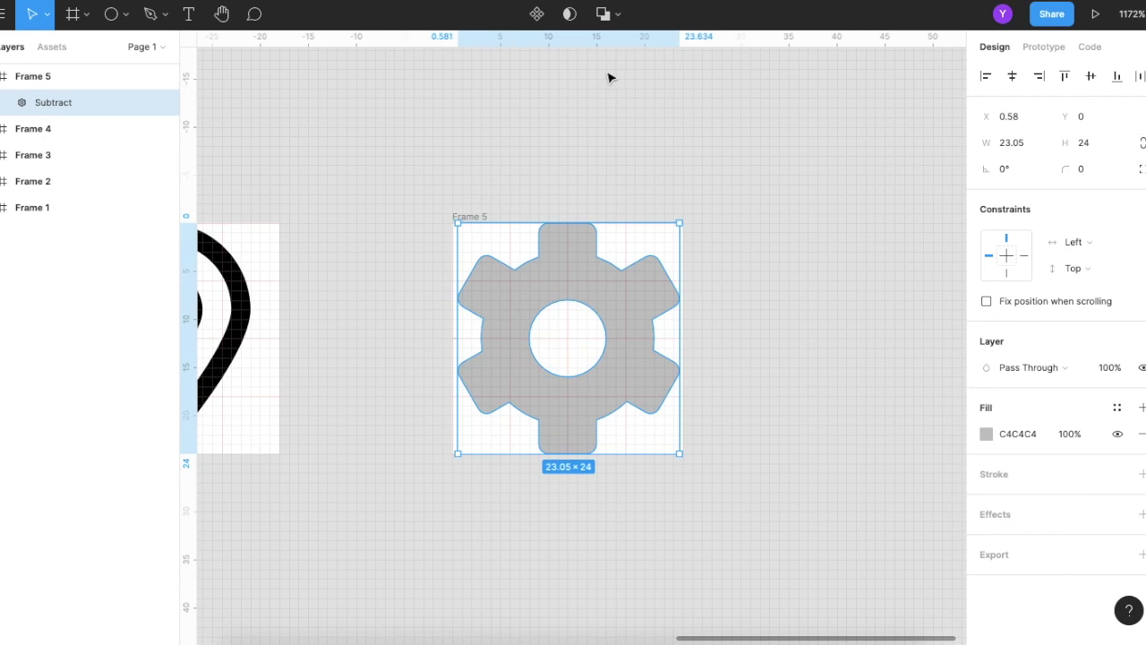
{"action": "left_click", "coordinate": [810, 238]}
{"action": "left_click", "coordinate": [633, 301]}
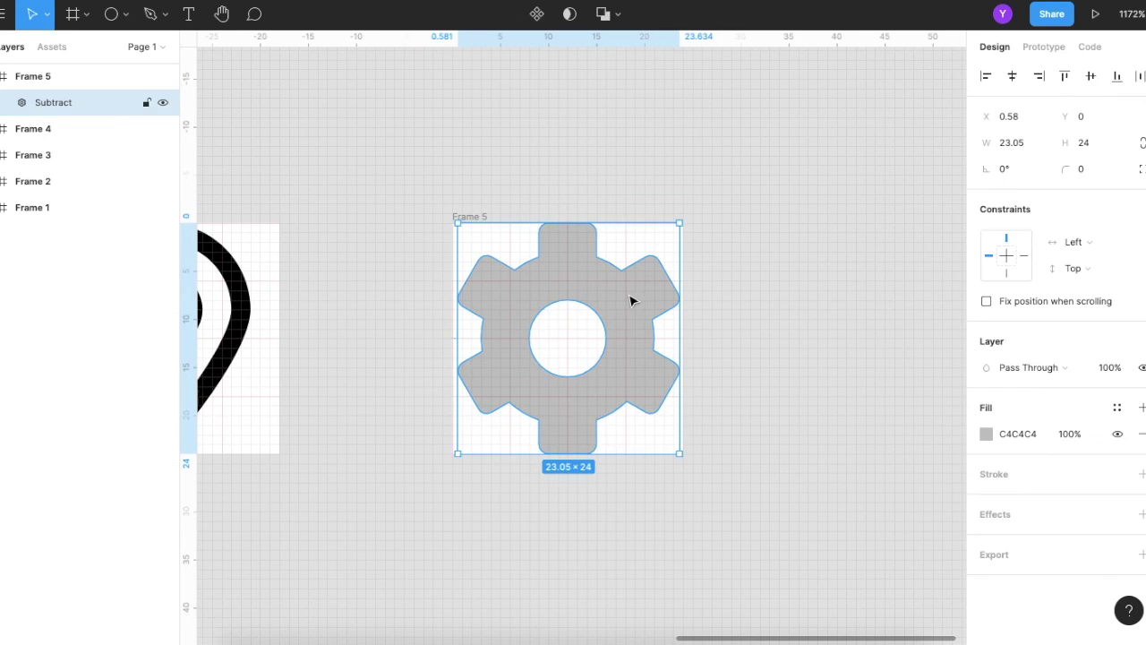
Step: Remove the gear's fill and give it a black 2px stroke
{"action": "left_click", "coordinate": [1142, 434]}
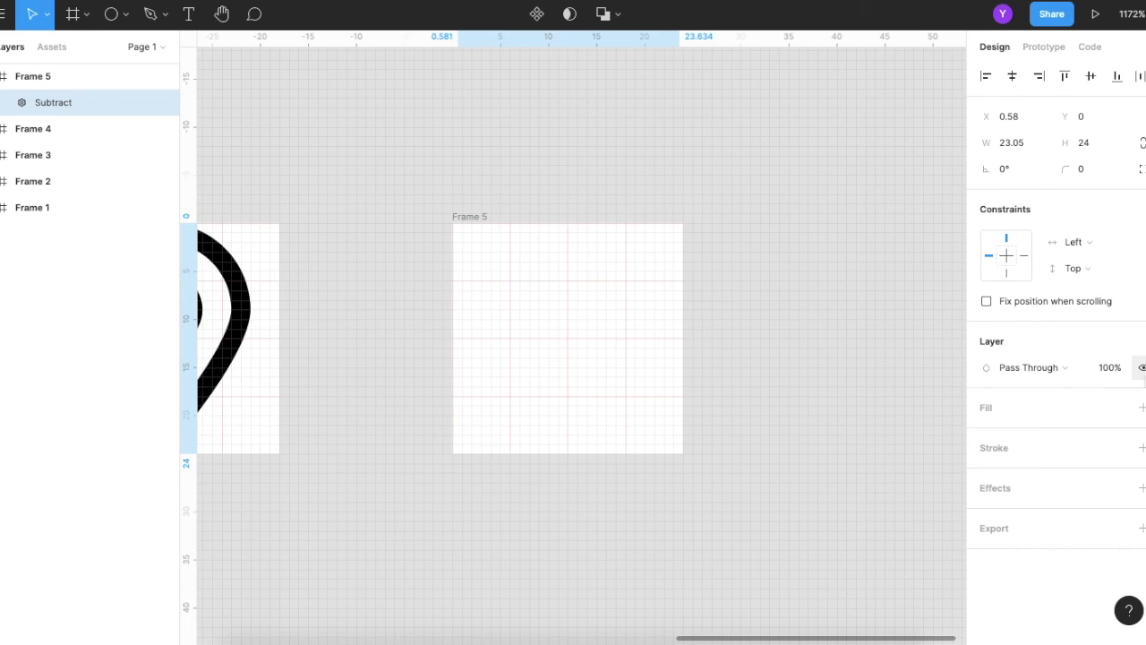
{"action": "left_click", "coordinate": [1142, 447]}
{"action": "left_click", "coordinate": [1010, 504]}
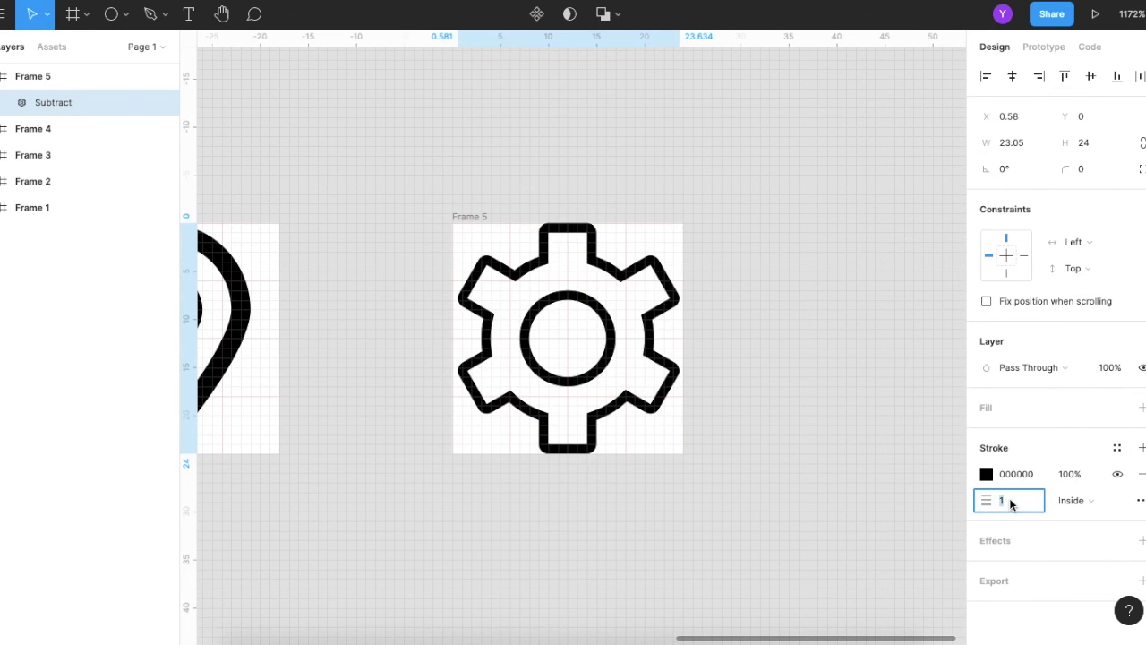
{"action": "type", "text": "2"}
{"action": "key", "text": "Return"}
{"action": "left_click", "coordinate": [804, 359]}
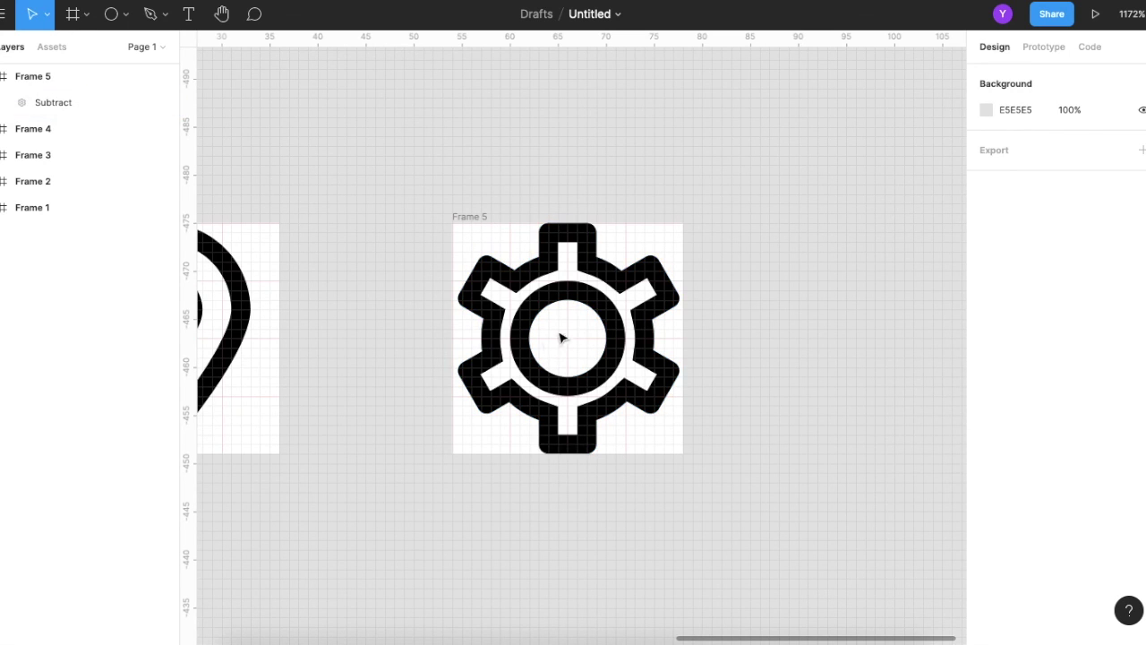
Step: Shrink the gear's centre hole to 4×4 at 10,10 and zoom to 100%
{"action": "mouse_move", "coordinate": [54, 102]}
{"action": "left_click", "coordinate": [10, 104]}
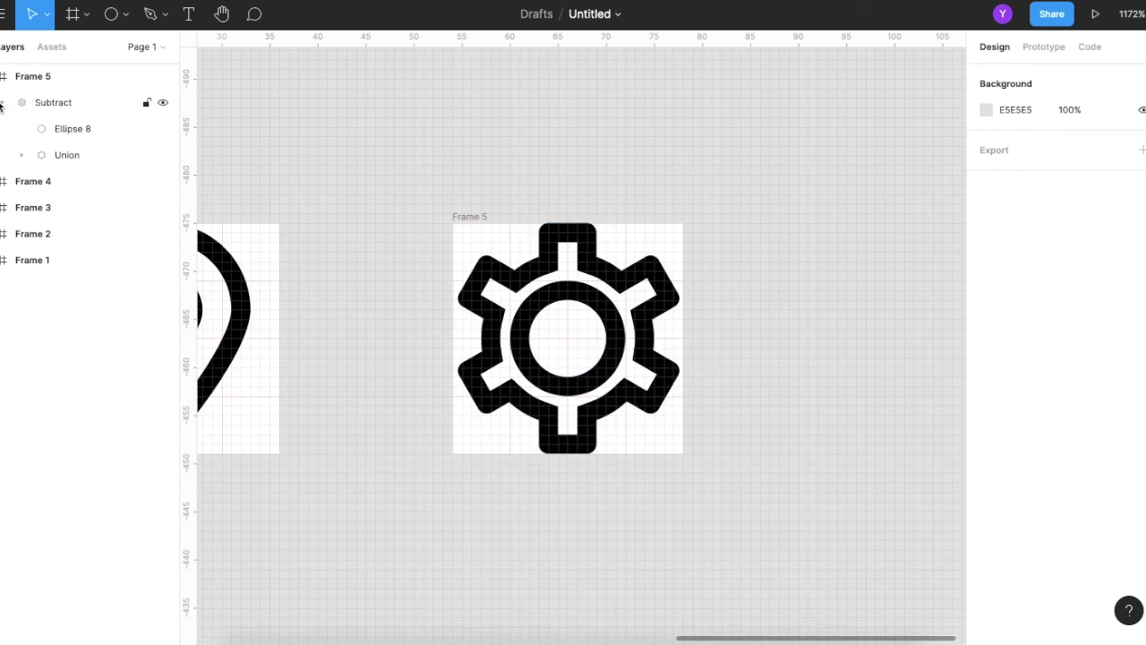
{"action": "left_click", "coordinate": [72, 129]}
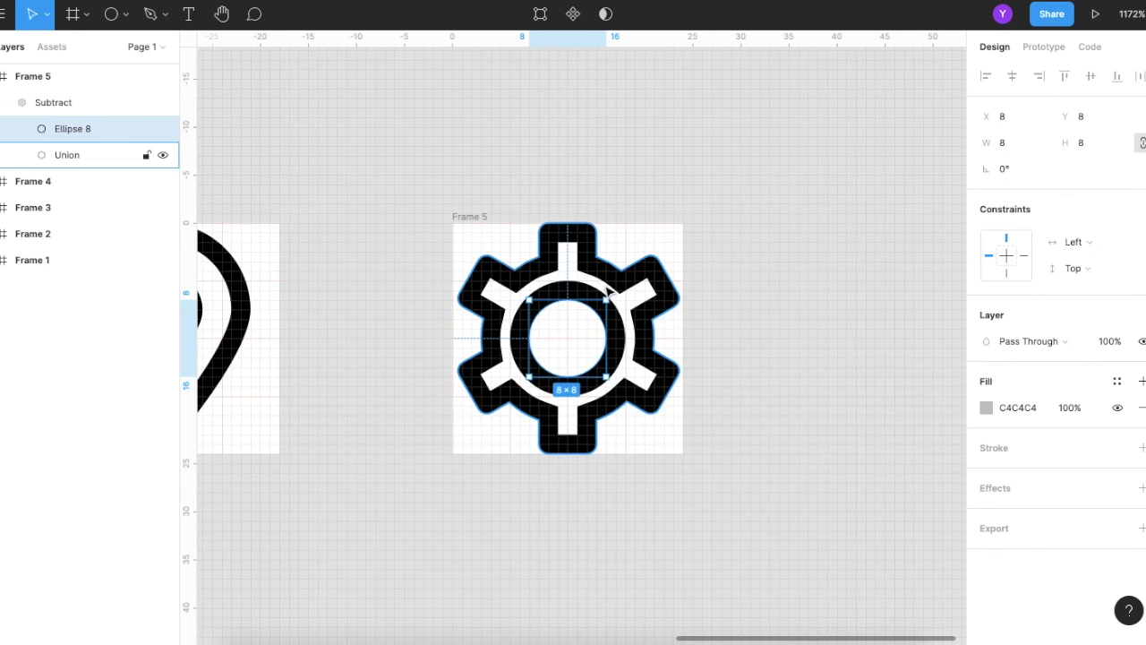
{"action": "left_click_drag", "start_coordinate": [607, 299], "coordinate": [589, 318]}
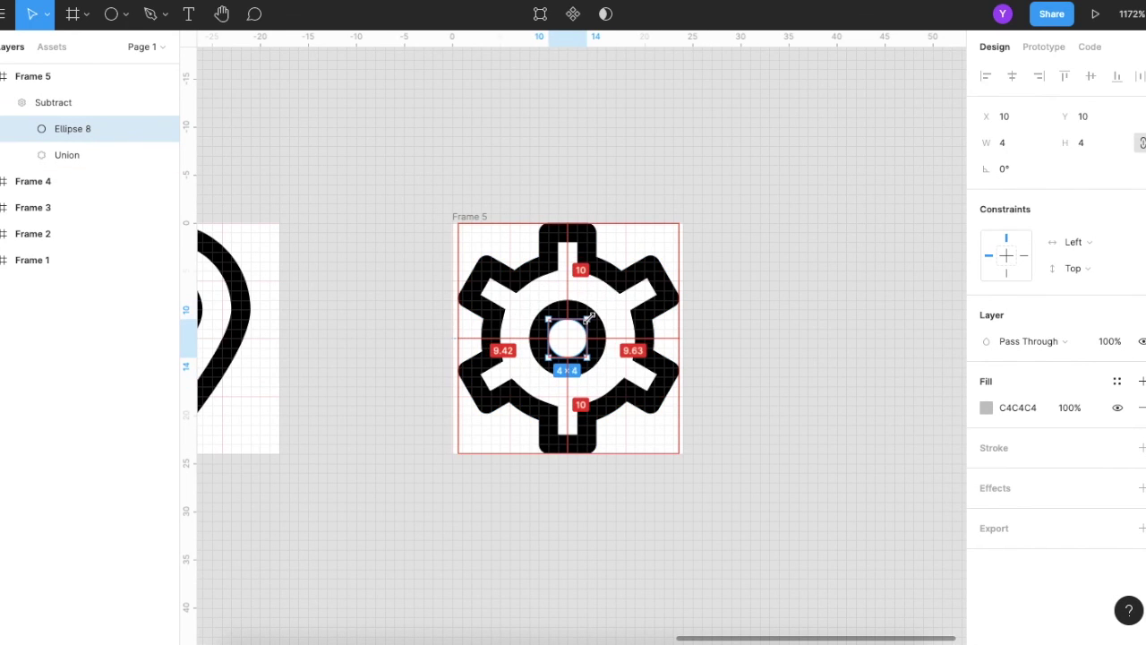
{"action": "left_click", "coordinate": [748, 253]}
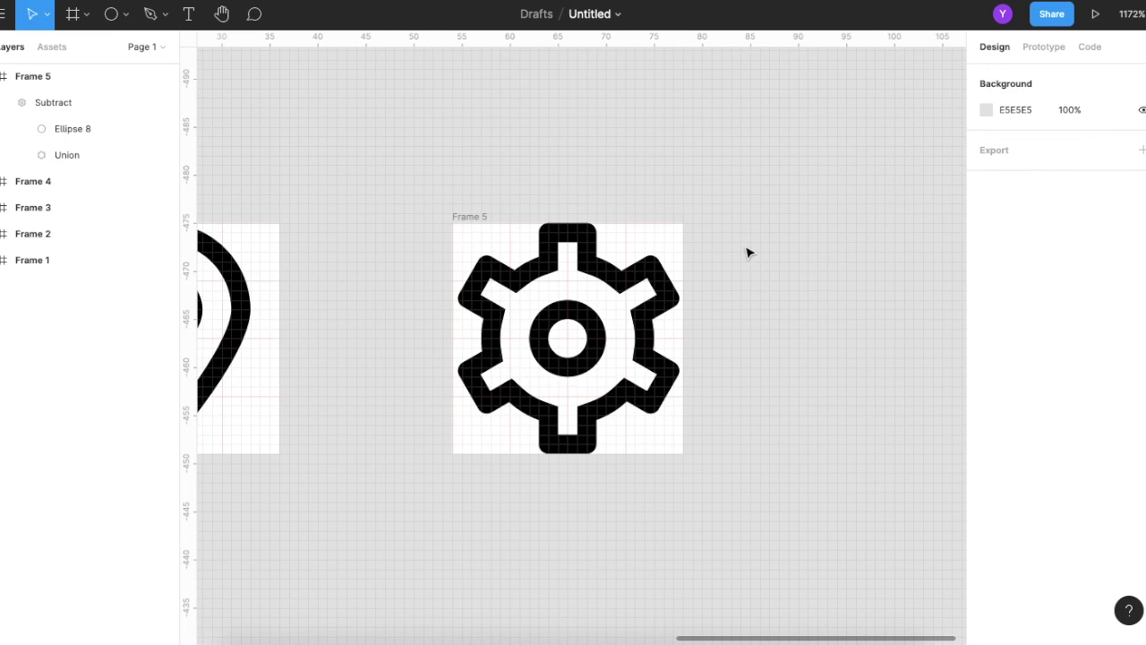
{"action": "key", "text": "shift+0"}
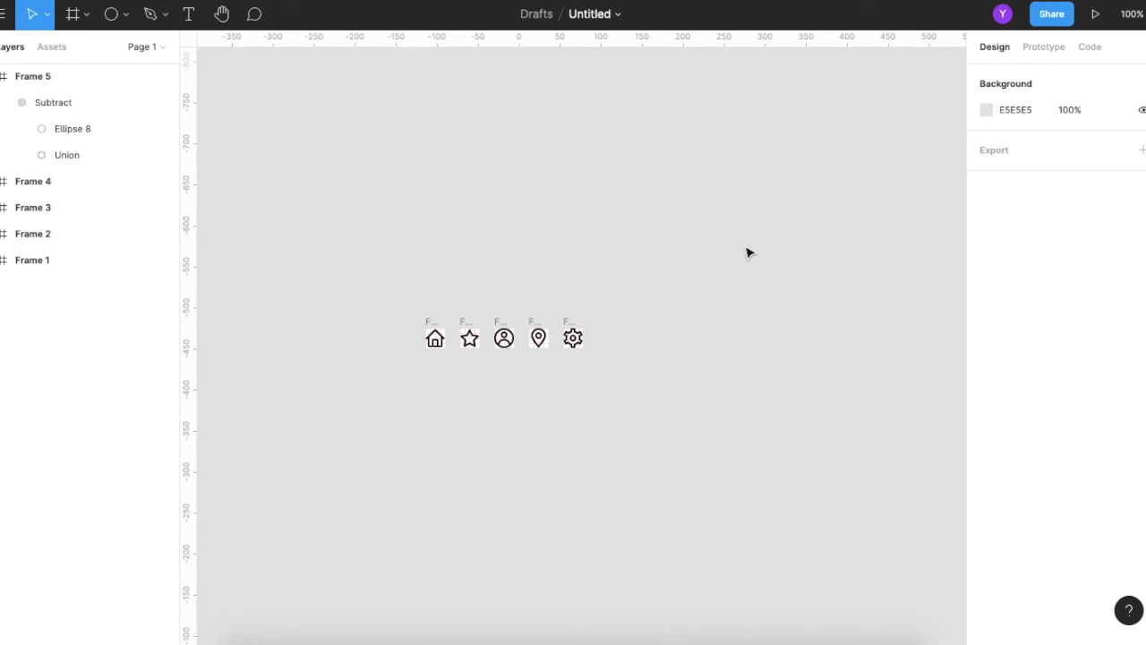
{"action": "scroll", "coordinate": [670, 384], "scroll_direction": "left", "scroll_amount": 3}
{"action": "scroll", "coordinate": [670, 384], "scroll_direction": "right", "scroll_amount": 1}
{"action": "scroll", "coordinate": [624, 378], "scroll_direction": "up", "scroll_amount": 2, "text": "ctrl"}
{"action": "scroll", "coordinate": [625, 379], "scroll_direction": "up", "scroll_amount": 2, "text": "ctrl"}
{"action": "scroll", "coordinate": [622, 379], "scroll_direction": "up", "scroll_amount": 2, "text": "ctrl"}
{"action": "scroll", "coordinate": [621, 379], "scroll_direction": "up", "scroll_amount": 1, "text": "ctrl"}
{"action": "scroll", "coordinate": [574, 390], "scroll_direction": "up", "scroll_amount": 2, "text": "ctrl"}
{"action": "scroll", "coordinate": [574, 390], "scroll_direction": "up", "scroll_amount": 1, "text": "ctrl"}
{"action": "scroll", "coordinate": [574, 390], "scroll_direction": "up", "scroll_amount": 1, "text": "ctrl"}
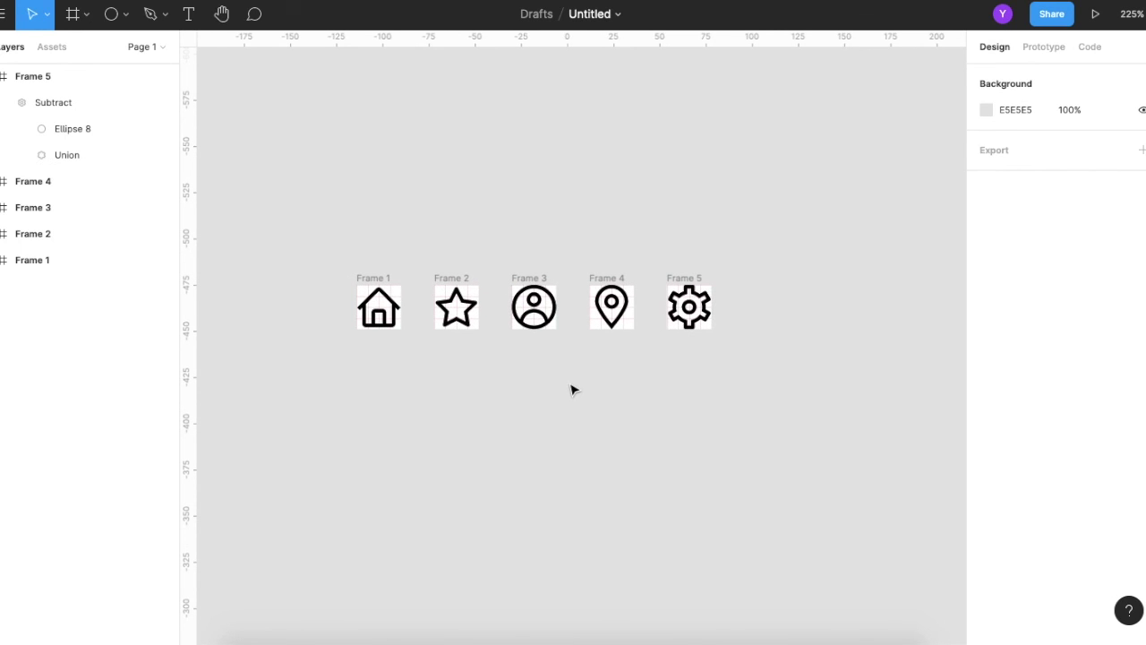